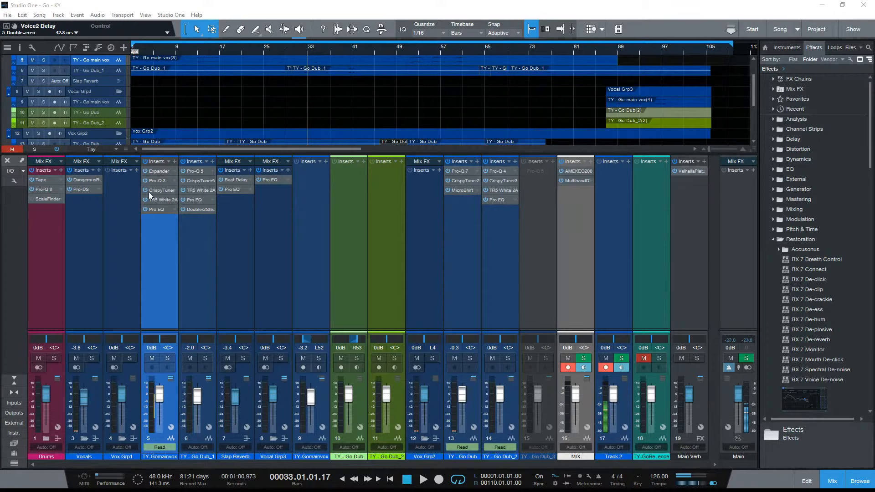
- Bypass all inserts on the TY-Gomainvox and TY - Go Dub_1 channels
{"action": "left_click", "coordinate": [145, 161]}
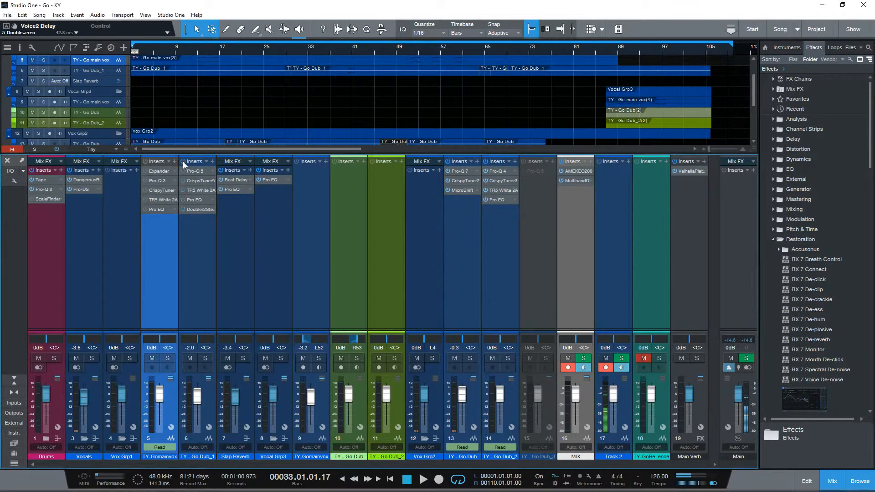
{"action": "left_click", "coordinate": [199, 283]}
{"action": "left_click", "coordinate": [166, 274]}
- Increase the height of the main vocal track 5 in the arrangement to display its waveform clearly
{"action": "scroll", "coordinate": [279, 105], "scroll_direction": "up", "scroll_amount": 3}
{"action": "left_click_drag", "start_coordinate": [108, 97], "coordinate": [108, 153]}
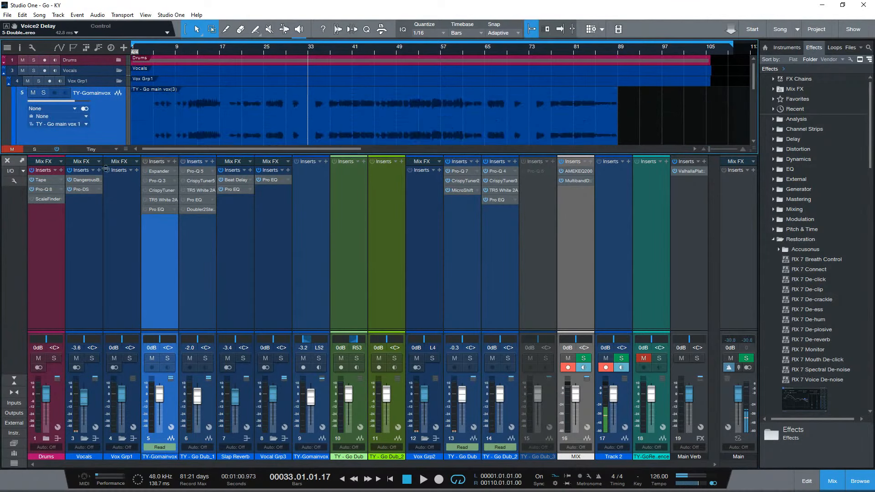
{"action": "scroll", "coordinate": [252, 111], "scroll_direction": "down", "scroll_amount": 1}
{"action": "scroll", "coordinate": [228, 116], "scroll_direction": "up", "scroll_amount": 1}
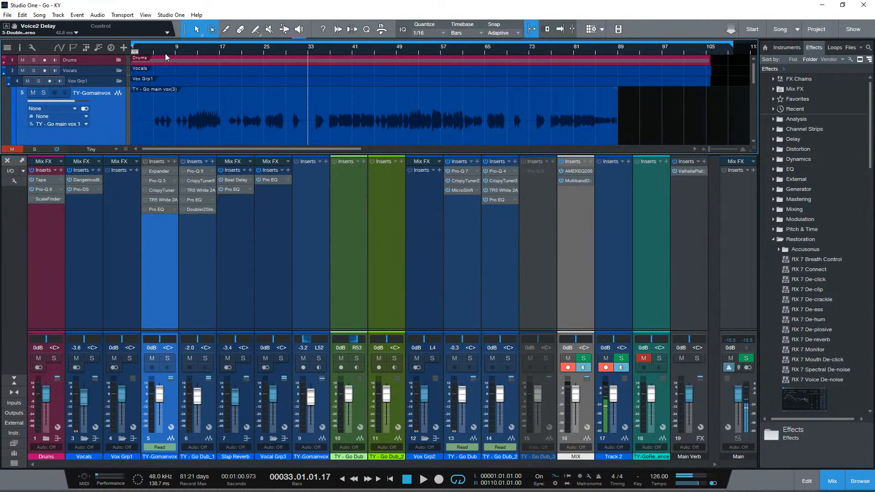
- Place the playback cursor at bar 5 and solo the main vocal track
{"action": "left_click", "coordinate": [153, 48]}
{"action": "left_click", "coordinate": [42, 94]}
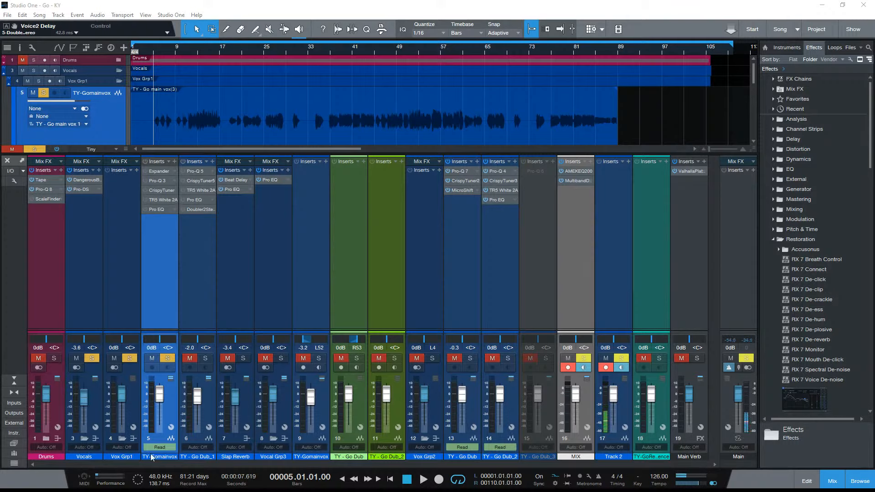
- Add the MixBox plug-in as the last insert on the TY-Gomainvox channel
{"action": "left_click", "coordinate": [173, 162]}
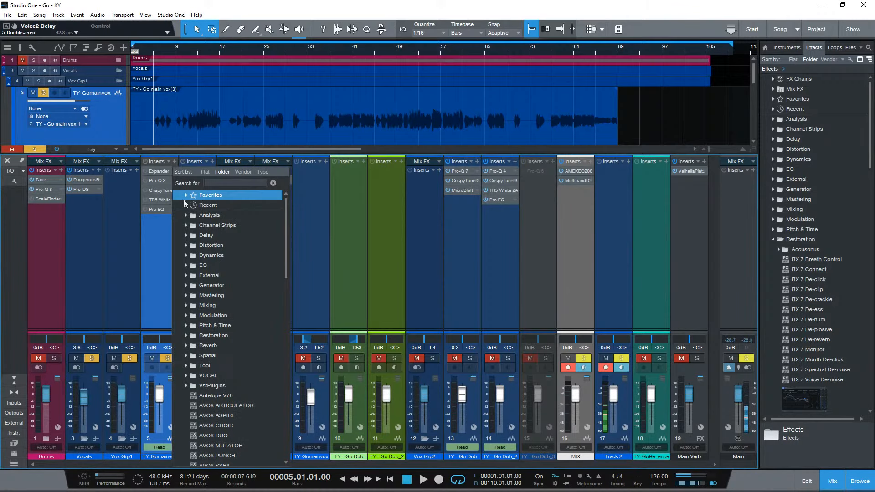
{"action": "type", "text": "mixm"}
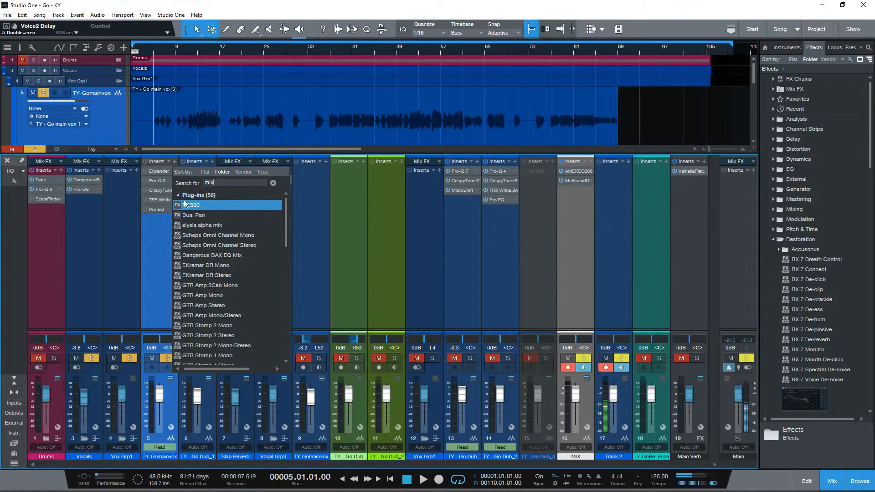
{"action": "double_click", "coordinate": [183, 200]}
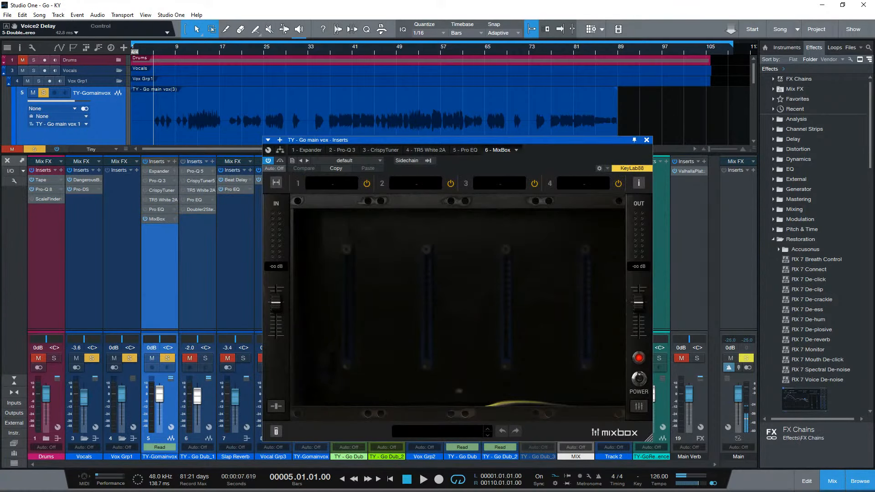
- Enlarge the MixBox window and reposition it over the mixer and arrangement
{"action": "left_click_drag", "start_coordinate": [458, 141], "coordinate": [409, 117]}
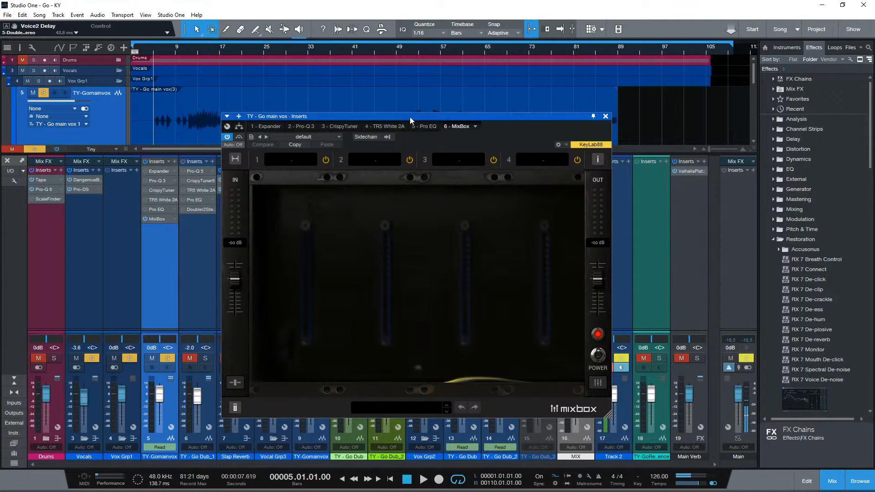
{"action": "left_click_drag", "start_coordinate": [409, 116], "coordinate": [430, 77]}
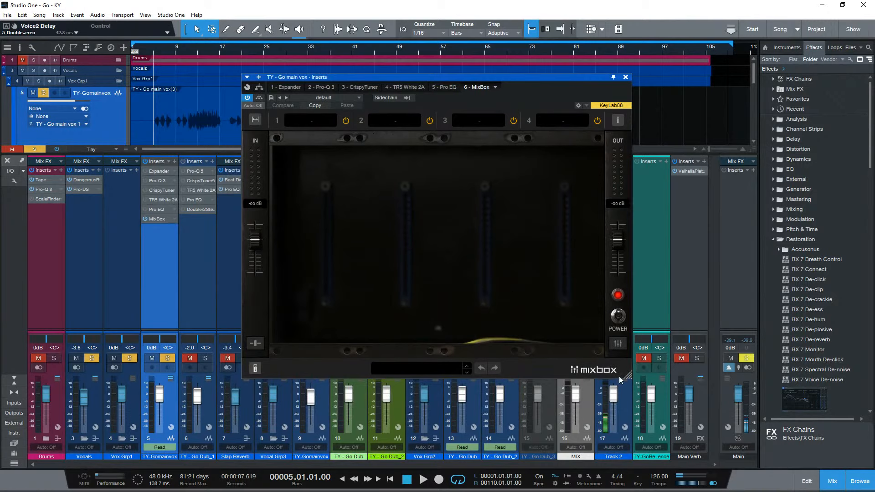
{"action": "left_click_drag", "start_coordinate": [628, 377], "coordinate": [723, 441]}
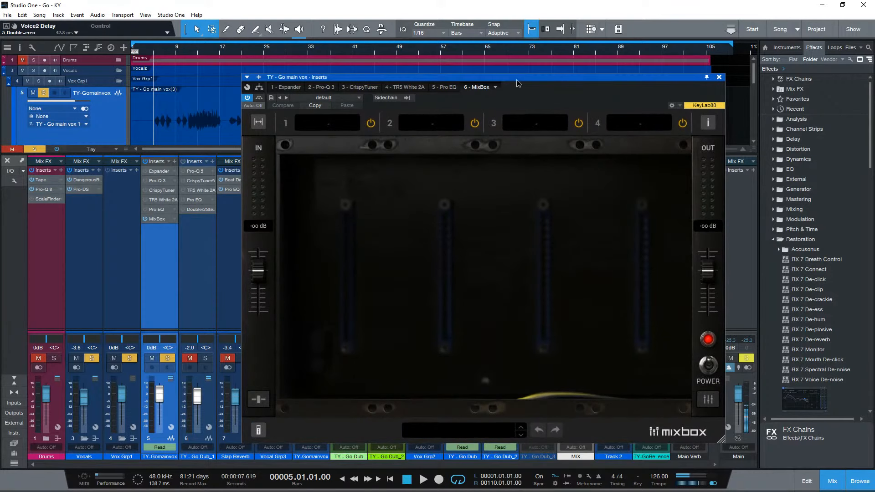
{"action": "left_click_drag", "start_coordinate": [517, 81], "coordinate": [414, 62]}
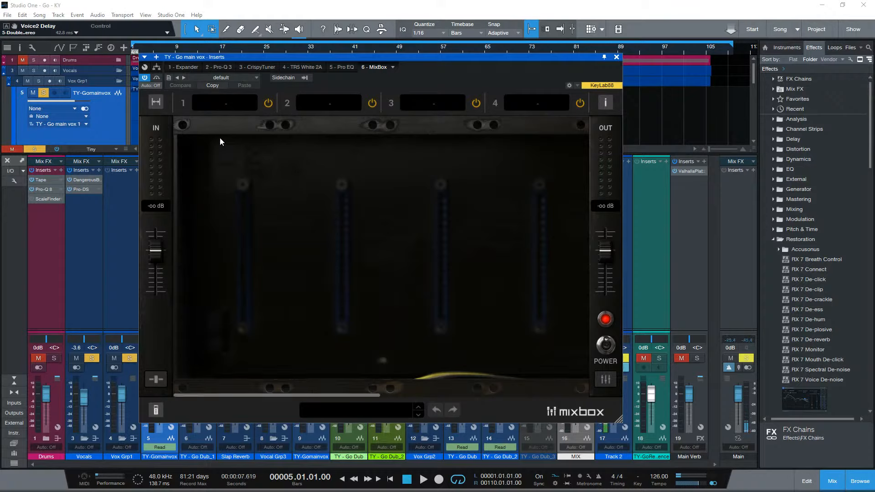
- Look through the effect categories available for MixBox slot 1, including Reverb, Delay and Amps, without loading a module
{"action": "left_click", "coordinate": [233, 105]}
{"action": "mouse_move", "coordinate": [218, 139]}
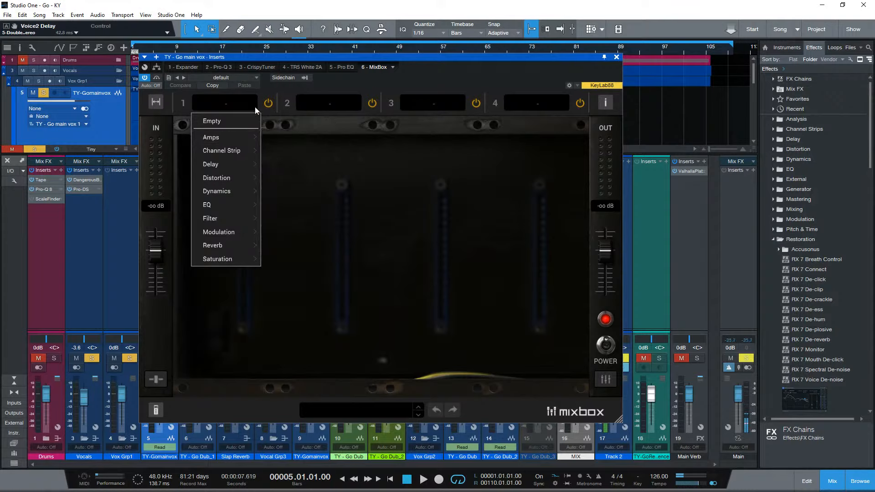
{"action": "mouse_move", "coordinate": [226, 205]}
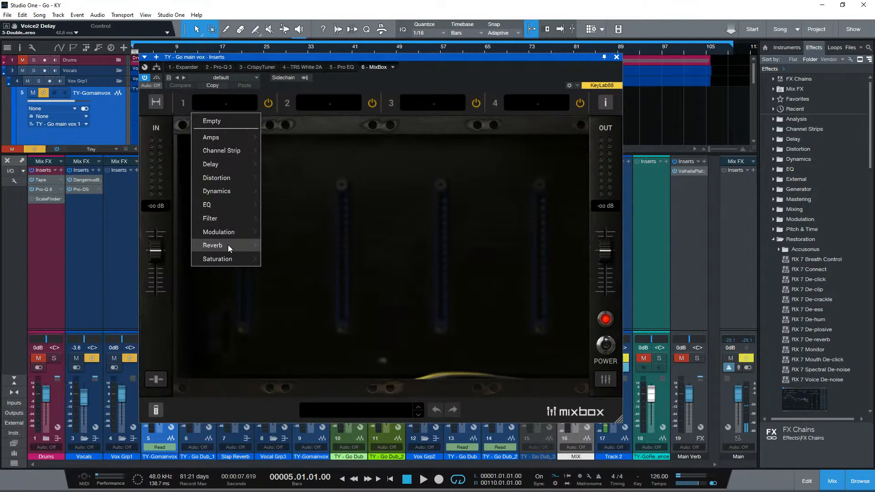
{"action": "mouse_move", "coordinate": [228, 245]}
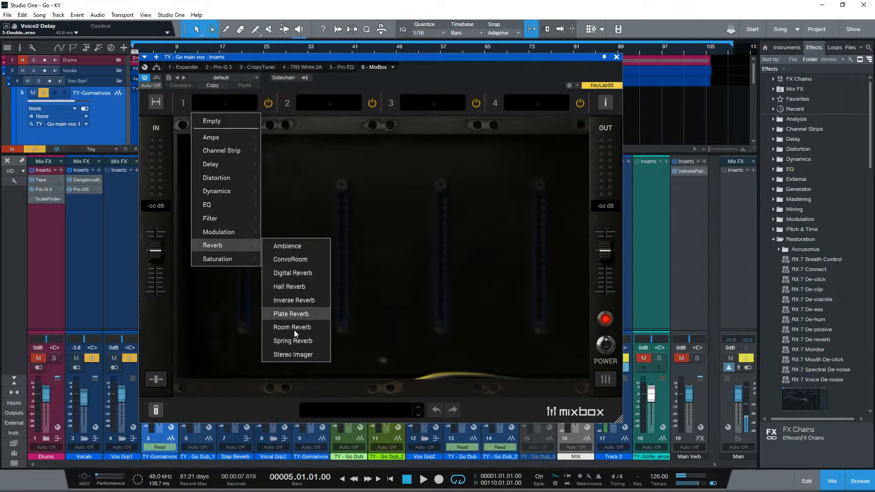
{"action": "mouse_move", "coordinate": [242, 261]}
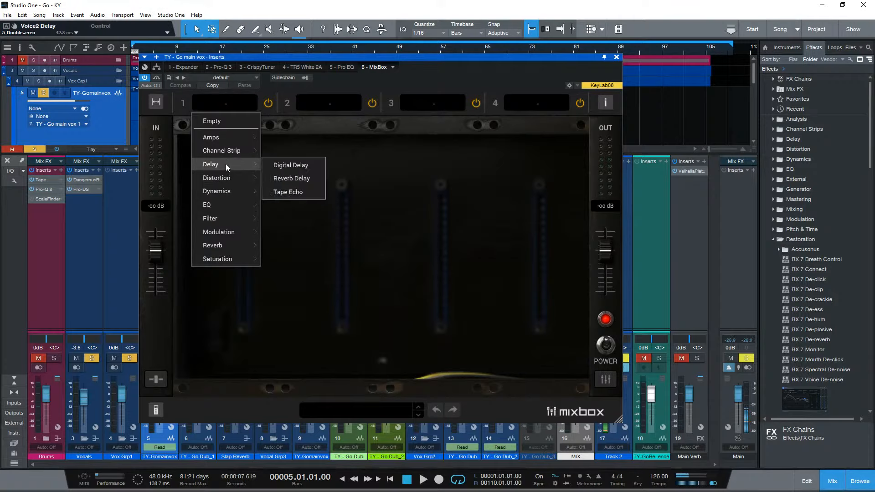
{"action": "mouse_move", "coordinate": [237, 156]}
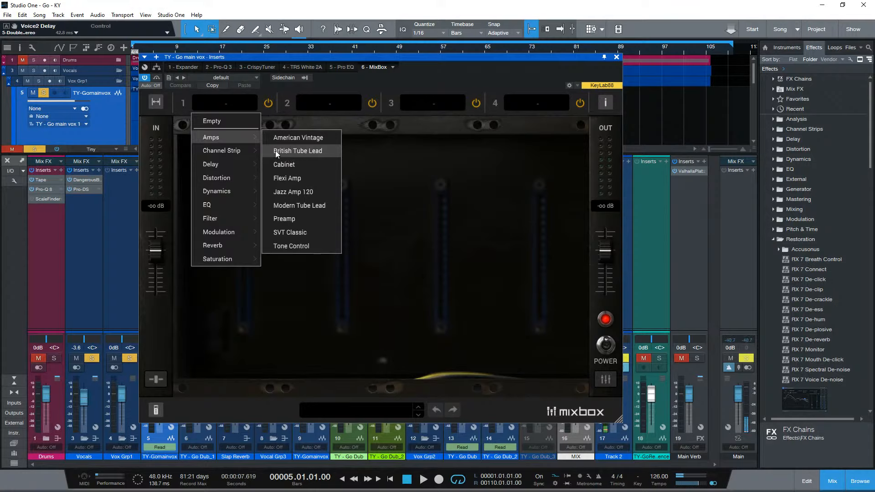
{"action": "left_click", "coordinate": [433, 88]}
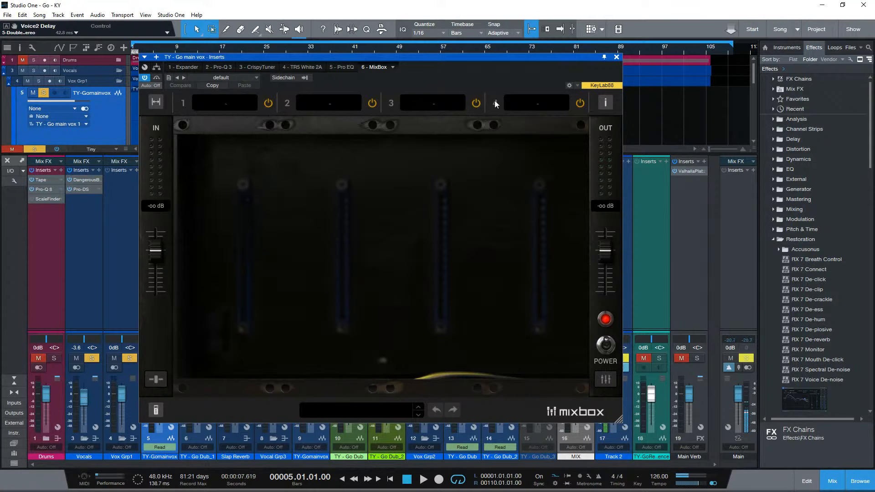
- View the MixBox info page and close it again
{"action": "left_click", "coordinate": [608, 107]}
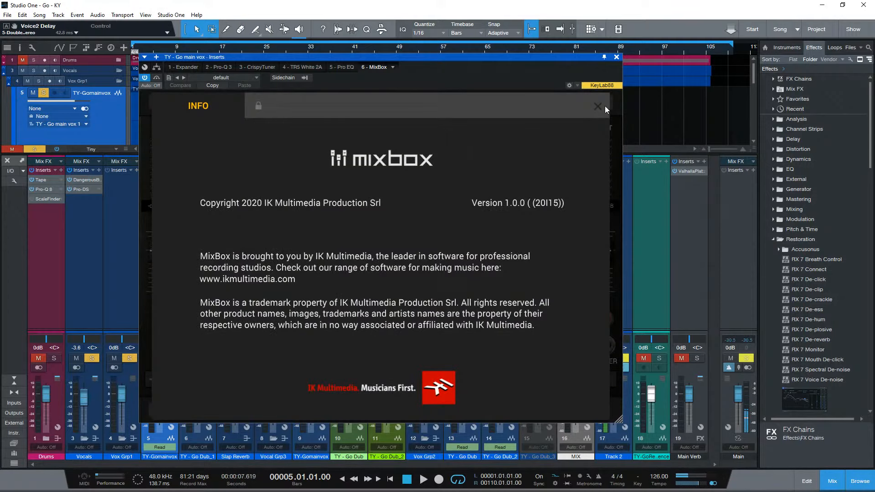
{"action": "left_click", "coordinate": [605, 106]}
- Show the level faders of the MixBox slots and briefly reveal their dry/wet sliders
{"action": "left_click", "coordinate": [615, 380]}
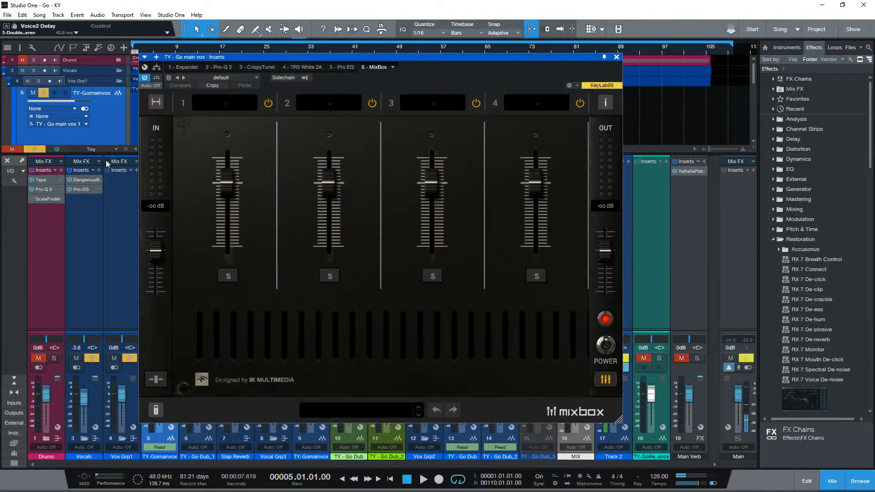
{"action": "left_click", "coordinate": [155, 384]}
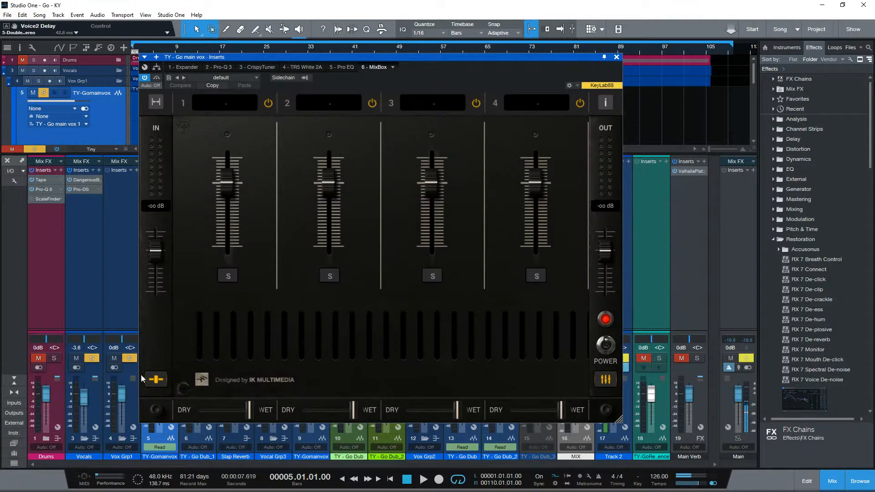
{"action": "left_click", "coordinate": [164, 386]}
- Examine the MixBox preset categories and the individual preset fields for each slot, then hide the slot fields
{"action": "left_click", "coordinate": [323, 412]}
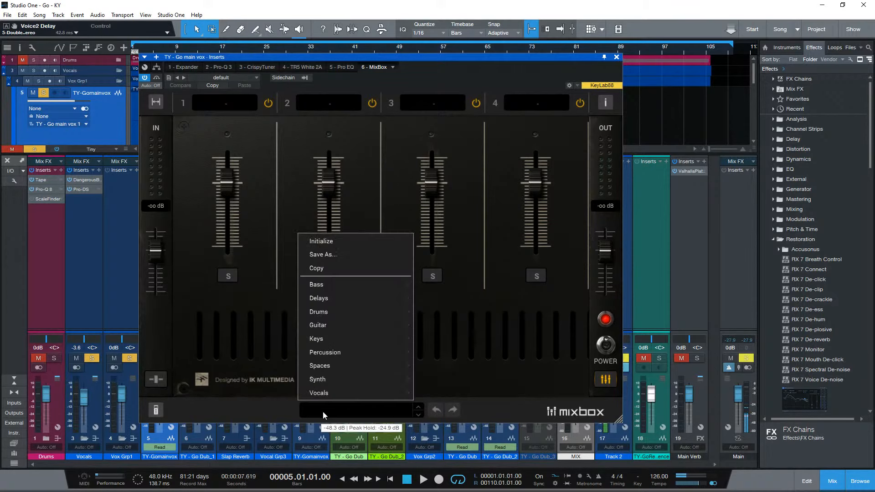
{"action": "left_click", "coordinate": [157, 411]}
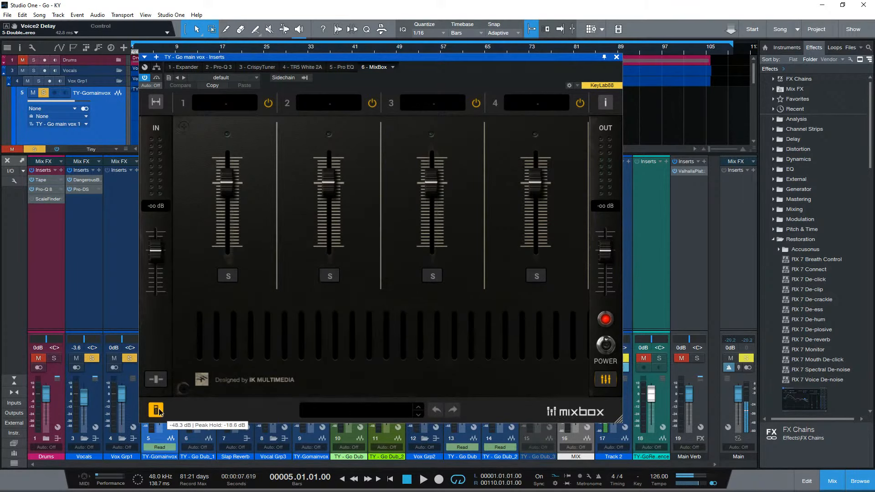
{"action": "left_click", "coordinate": [160, 413]}
{"action": "left_click", "coordinate": [159, 413]}
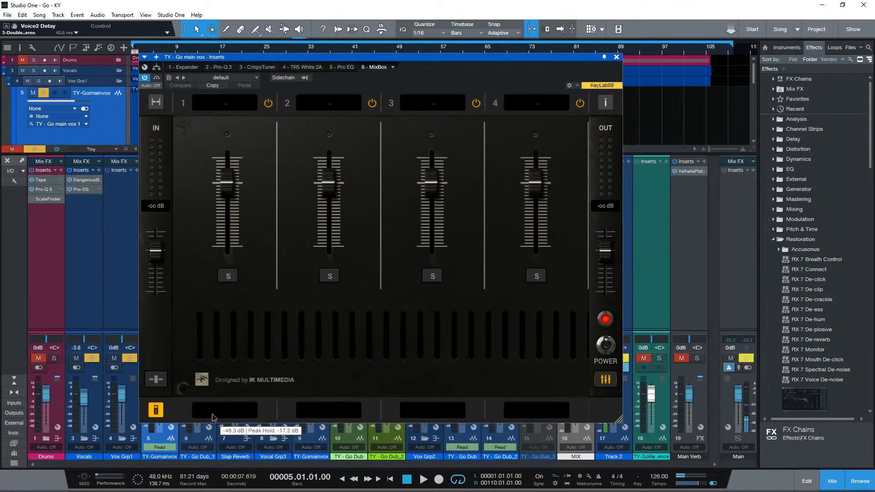
{"action": "left_click", "coordinate": [156, 412]}
{"action": "left_click", "coordinate": [156, 411]}
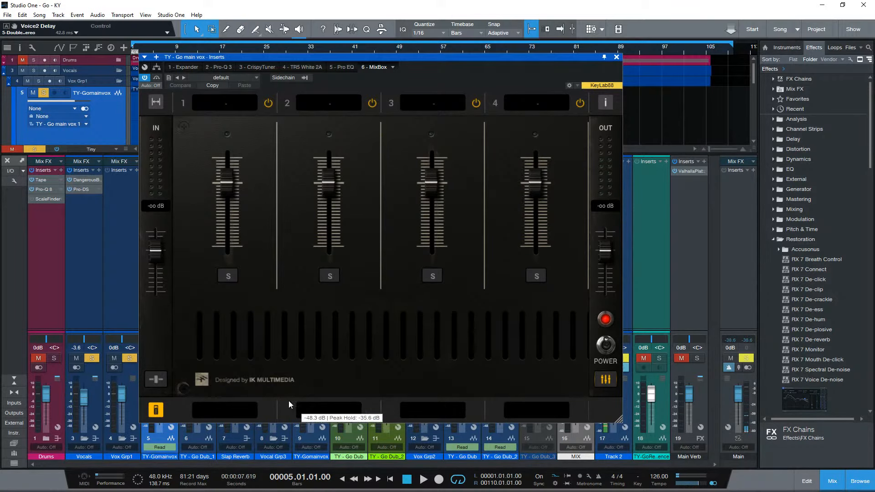
{"action": "left_click_drag", "start_coordinate": [369, 396], "coordinate": [201, 400]}
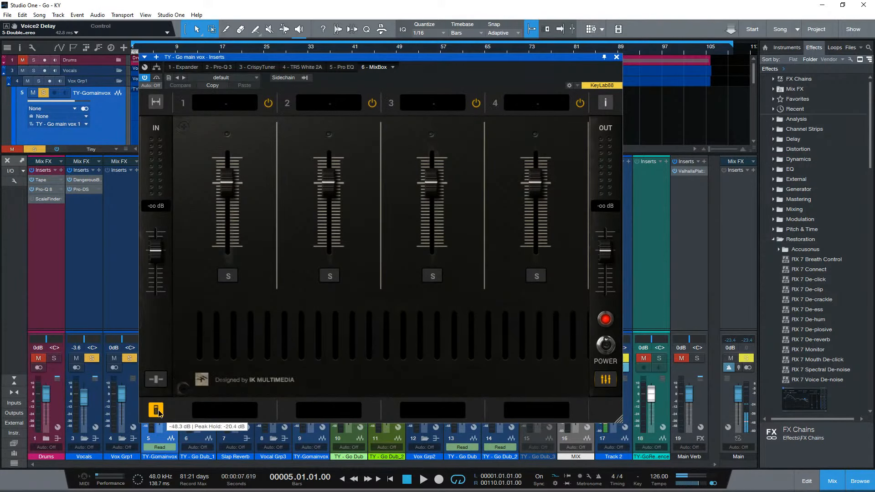
{"action": "left_click", "coordinate": [158, 410]}
- Inspect slots 5 to 8, widening MixBox to show all eight slots, then return it to the four-slot width
{"action": "left_click_drag", "start_coordinate": [320, 396], "coordinate": [513, 398]}
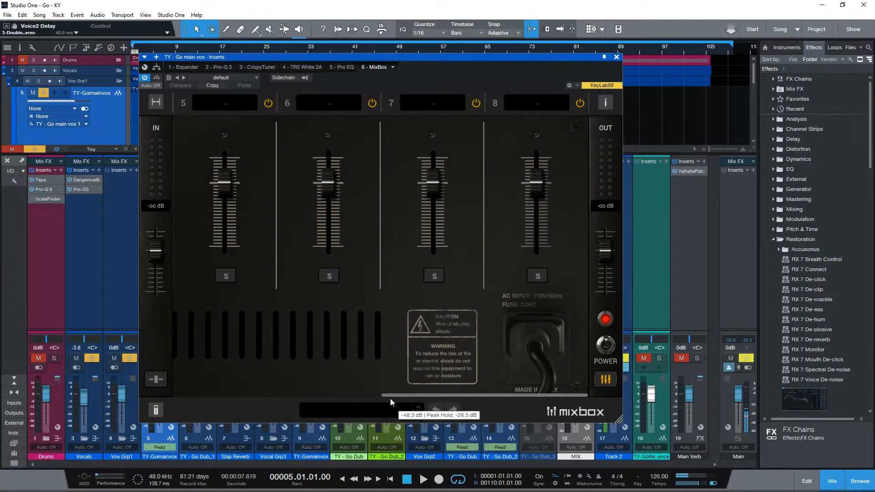
{"action": "left_click_drag", "start_coordinate": [407, 395], "coordinate": [193, 391]}
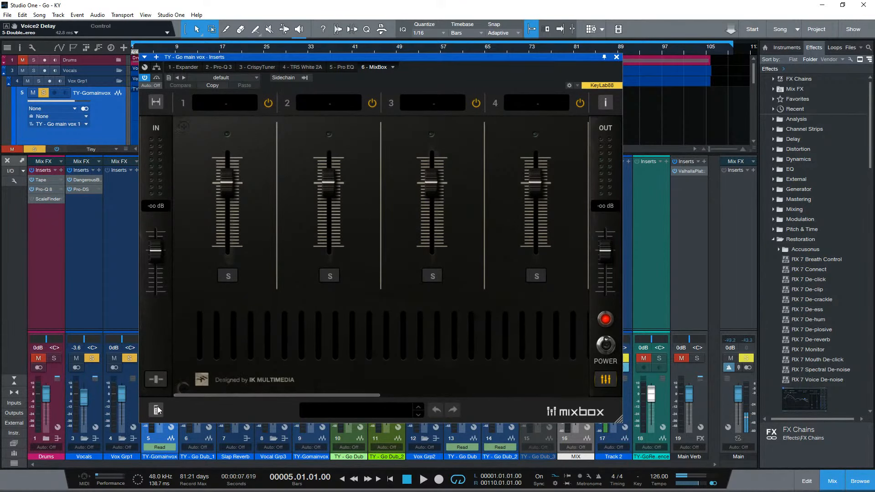
{"action": "left_click", "coordinate": [156, 103]}
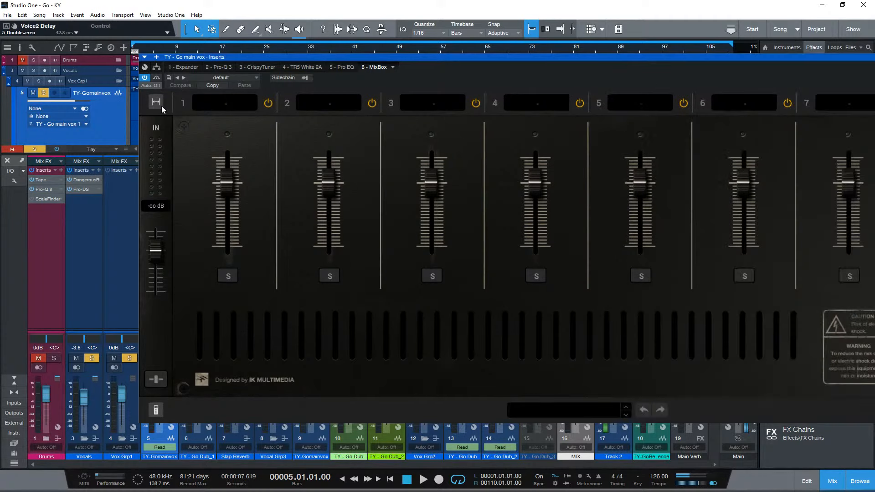
{"action": "left_click_drag", "start_coordinate": [403, 59], "coordinate": [247, 70]}
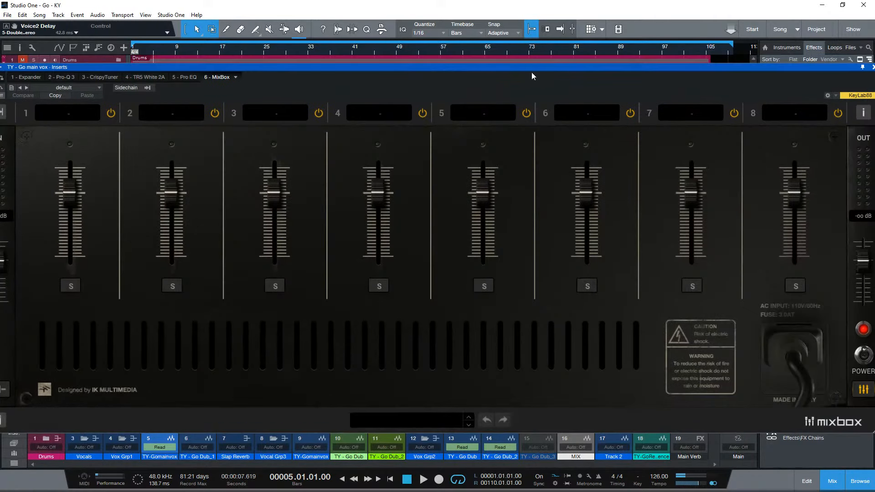
{"action": "left_click_drag", "start_coordinate": [536, 70], "coordinate": [594, 66]}
{"action": "left_click", "coordinate": [57, 109]}
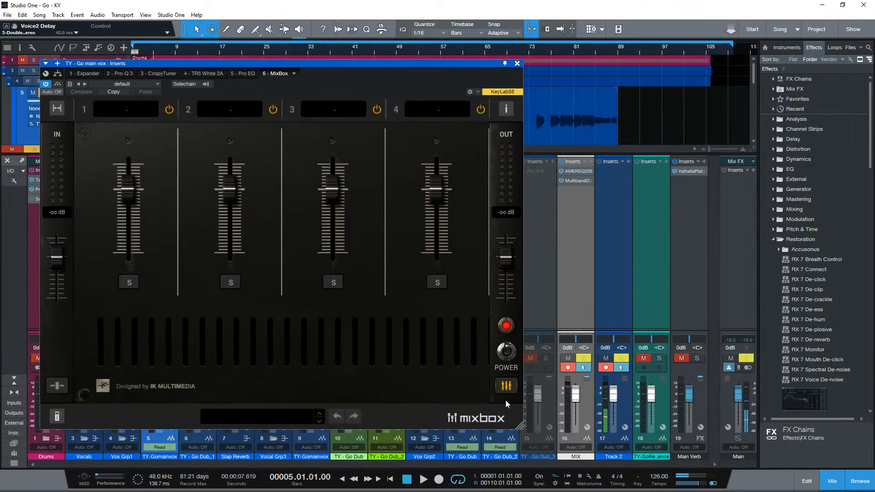
- Switch MixBox from the fader view back to the empty module rack
{"action": "left_click", "coordinate": [502, 386]}
{"action": "left_click", "coordinate": [502, 386]}
{"action": "left_click", "coordinate": [503, 385]}
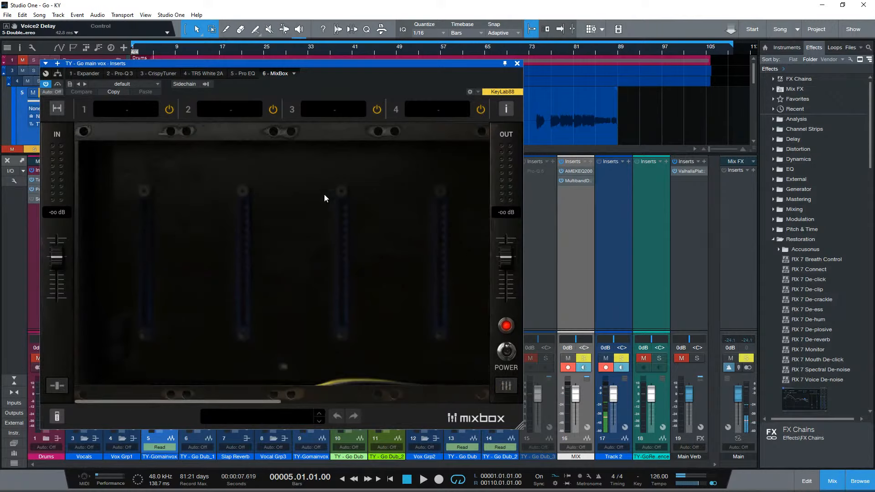
- Shrink the MixBox window and move it clear of the arrangement and the main vocal channel
{"action": "left_click_drag", "start_coordinate": [273, 69], "coordinate": [559, 80]}
{"action": "left_click_drag", "start_coordinate": [806, 436], "coordinate": [650, 256]}
{"action": "left_click_drag", "start_coordinate": [565, 76], "coordinate": [674, 189]}
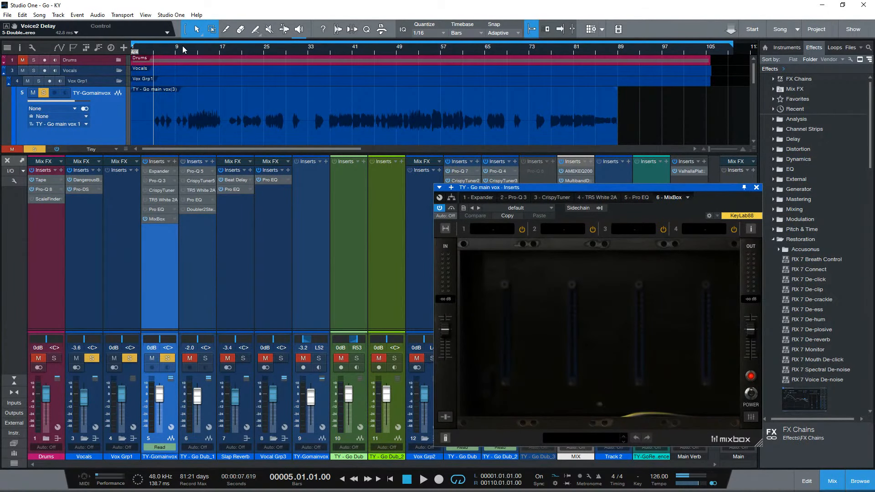
- Set the loop range to bars 9 to 17 and play the soloed main vocal
{"action": "left_click_drag", "start_coordinate": [187, 45], "coordinate": [219, 50]}
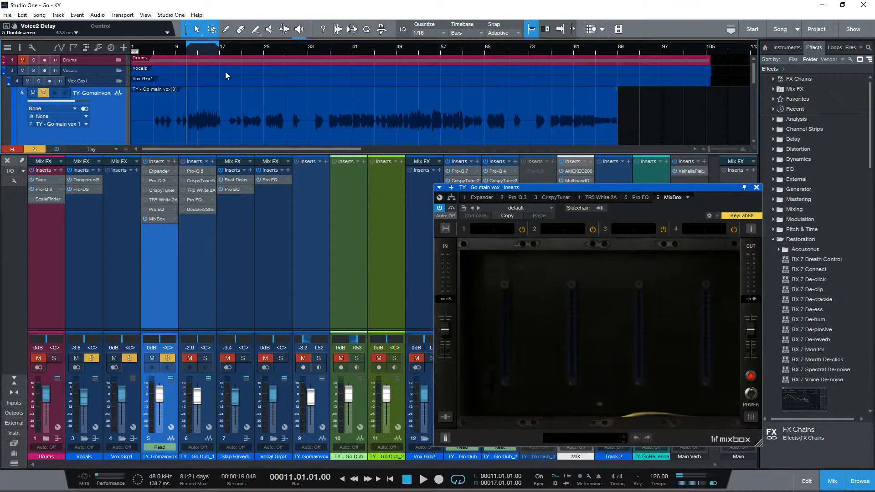
{"action": "key", "text": "space"}
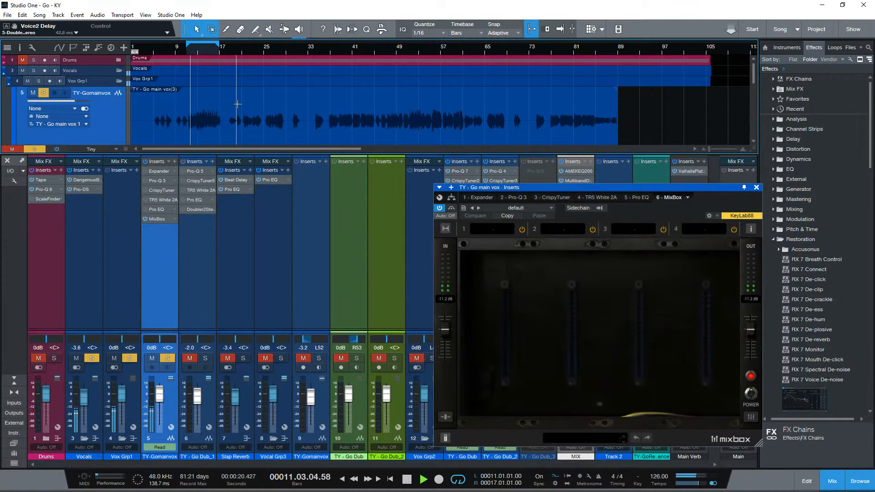
{"action": "key", "text": "space"}
{"action": "left_click_drag", "start_coordinate": [187, 45], "coordinate": [176, 46]}
{"action": "key", "text": "space"}
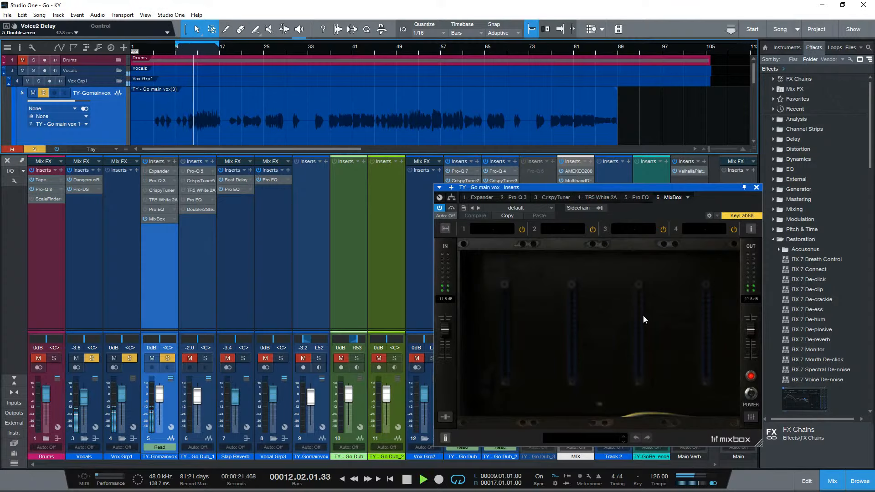
- Load the Parametric EQ module into MixBox slot 1
{"action": "left_click", "coordinate": [502, 226]}
{"action": "mouse_move", "coordinate": [489, 295]}
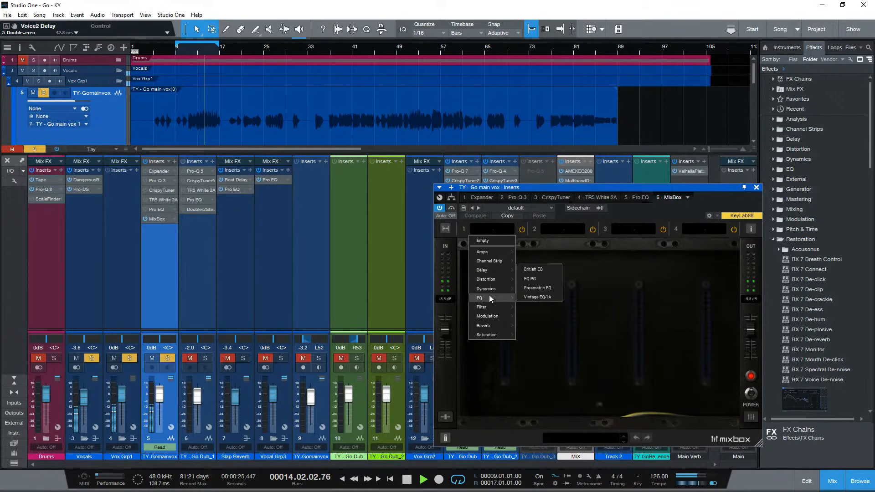
{"action": "left_click", "coordinate": [539, 288]}
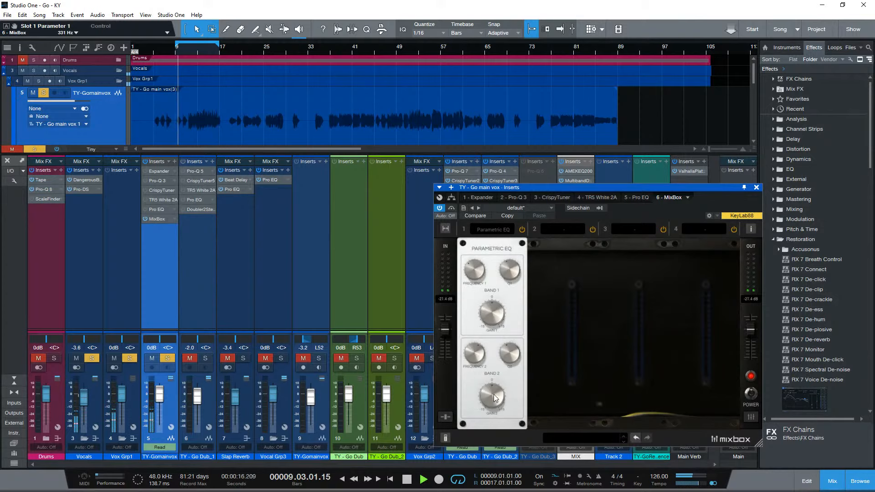
- Extend the playback loop so that it ends at bar 18
{"action": "left_click_drag", "start_coordinate": [218, 44], "coordinate": [241, 45]}
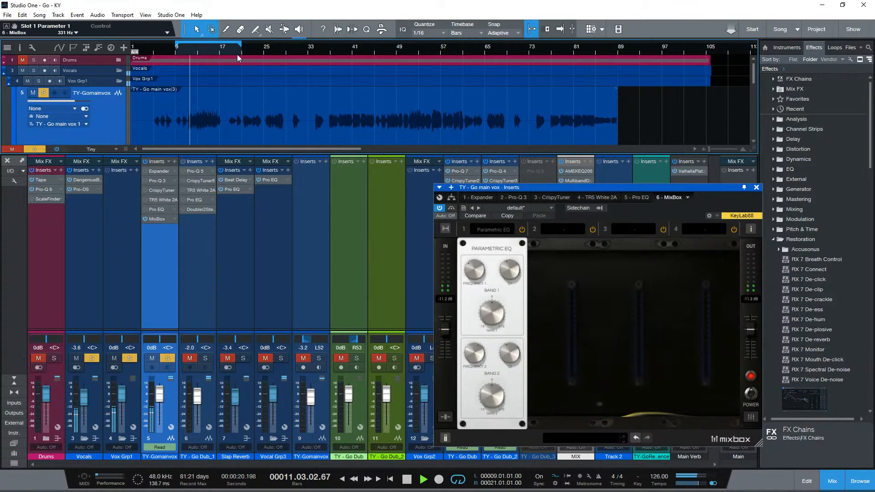
{"action": "left_click_drag", "start_coordinate": [242, 46], "coordinate": [228, 45]}
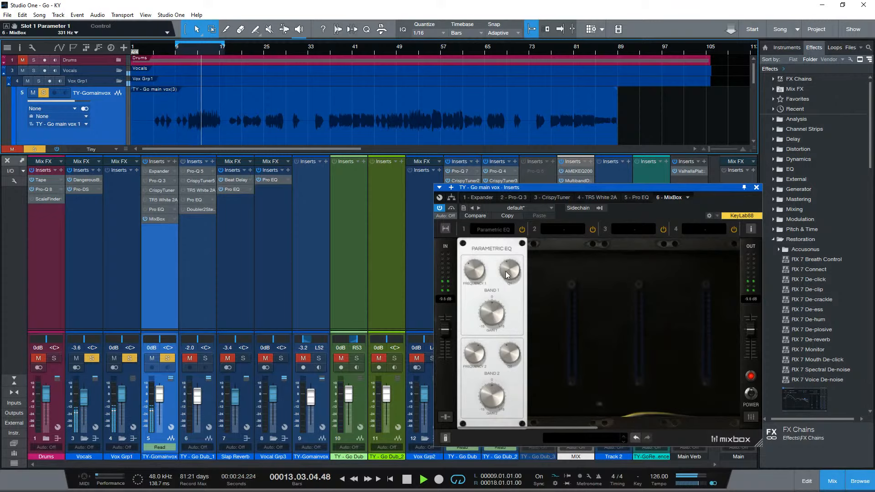
- Set the Parametric EQ's band 1 gain to -3.9 dB, adjust band 2's frequency with +1.5 dB gain, and lower the rack input to -6 dB
{"action": "mouse_move", "coordinate": [496, 307]}
{"action": "left_mouse_down"}
{"action": "mouse_move", "coordinate": [500, 355]}
{"action": "mouse_move", "coordinate": [500, 319]}
{"action": "left_mouse_up"}
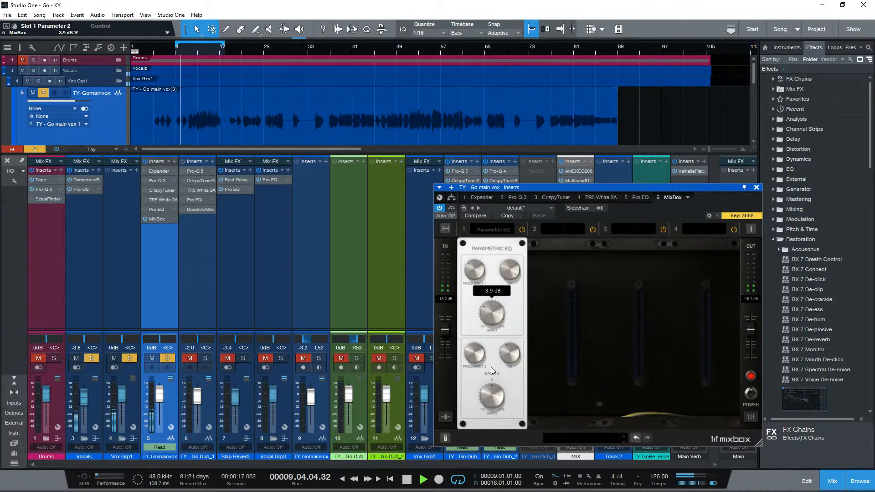
{"action": "left_click_drag", "start_coordinate": [477, 359], "coordinate": [481, 343]}
{"action": "mouse_move", "coordinate": [496, 394]}
{"action": "left_mouse_down"}
{"action": "mouse_move", "coordinate": [505, 365]}
{"action": "mouse_move", "coordinate": [499, 391]}
{"action": "left_mouse_up"}
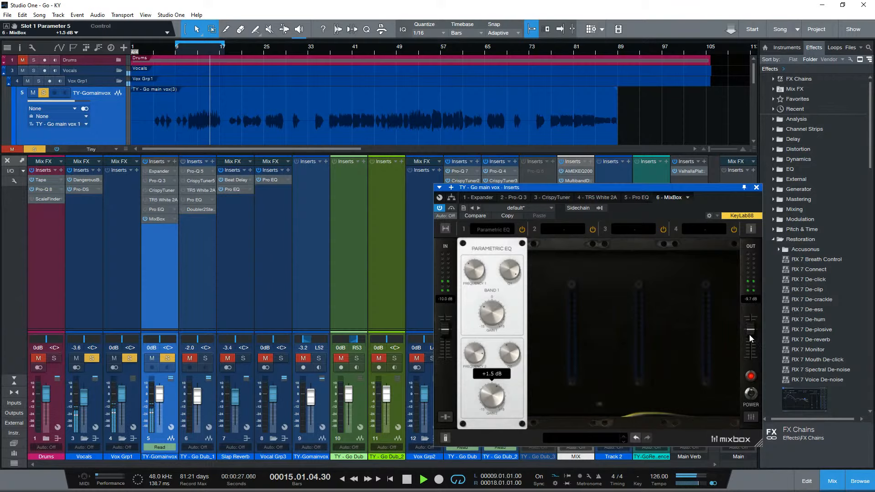
{"action": "left_click_drag", "start_coordinate": [447, 341], "coordinate": [444, 346]}
- Load the Channel Strip module into MixBox slot 2
{"action": "left_click", "coordinate": [569, 230]}
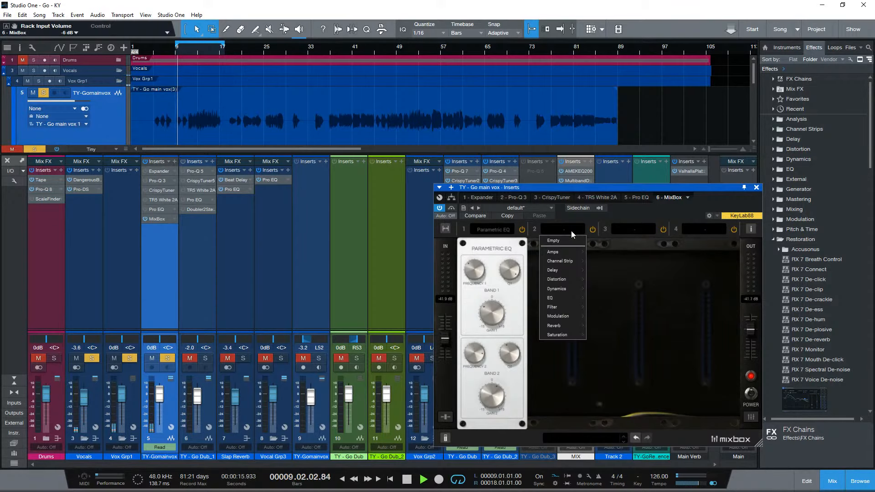
{"action": "left_click", "coordinate": [594, 249]}
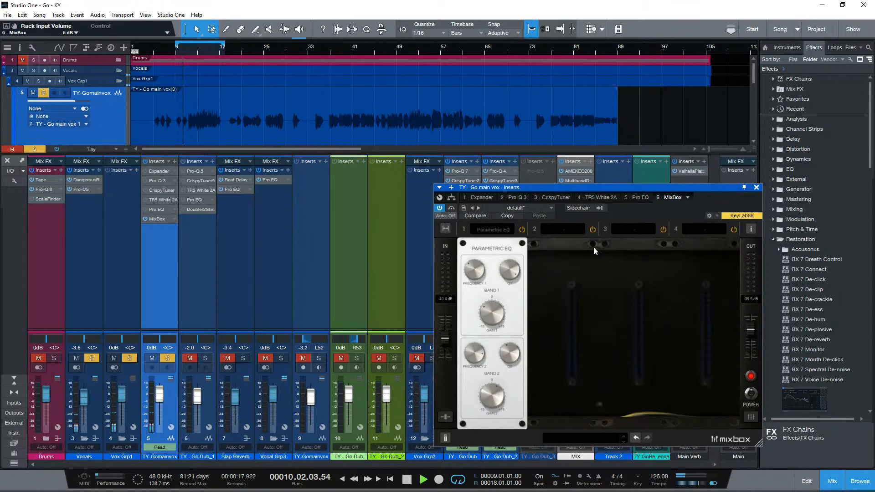
{"action": "left_click", "coordinate": [560, 230]}
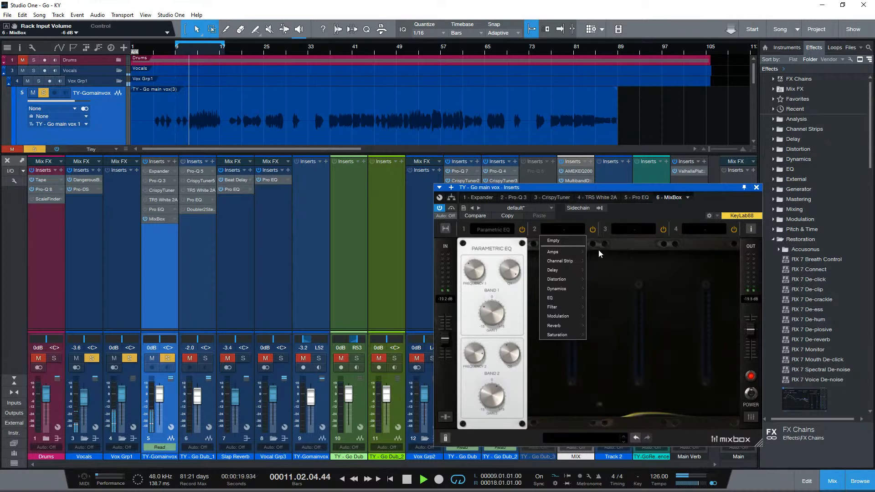
{"action": "mouse_move", "coordinate": [570, 262]}
{"action": "left_click", "coordinate": [609, 242]}
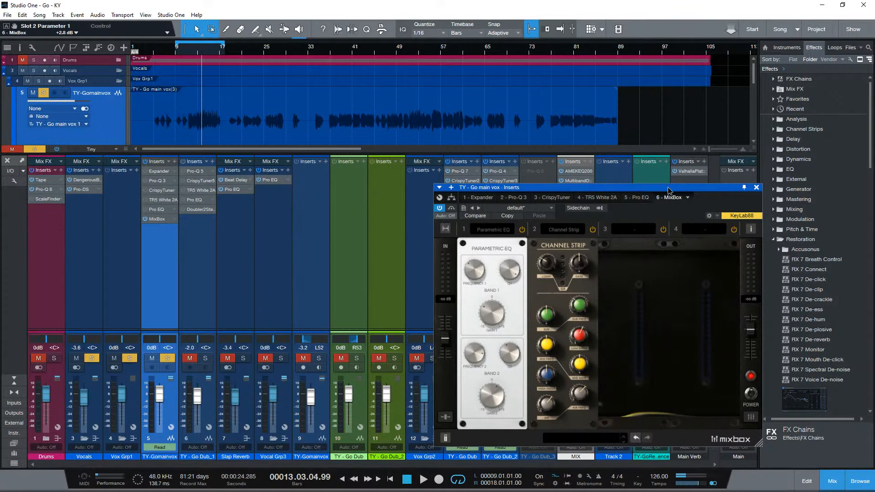
- Move and enlarge the MixBox window, and update its plug-in thumbnail
{"action": "left_click_drag", "start_coordinate": [669, 188], "coordinate": [599, 109]}
{"action": "left_click_drag", "start_coordinate": [688, 362], "coordinate": [825, 457]}
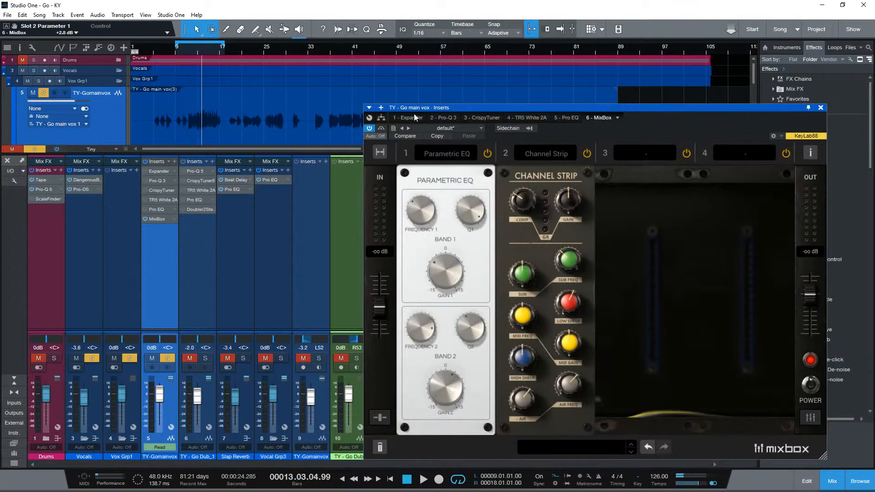
{"action": "left_click", "coordinate": [617, 118]}
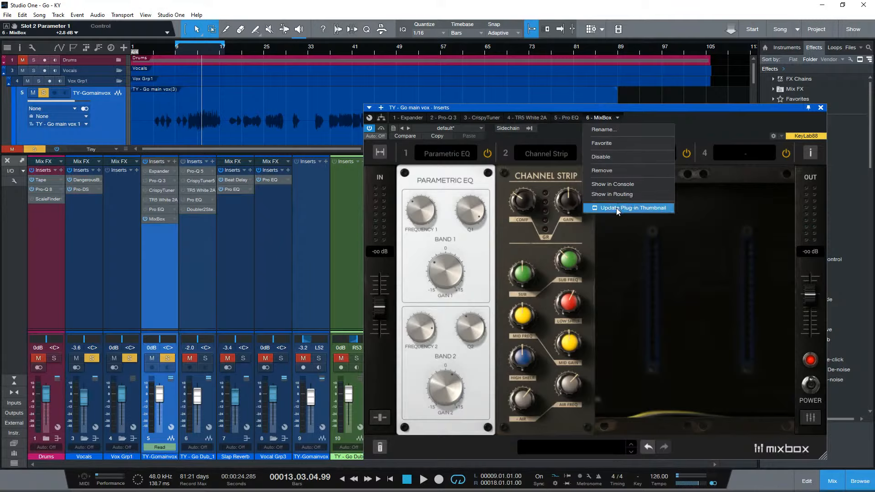
{"action": "left_click", "coordinate": [601, 209]}
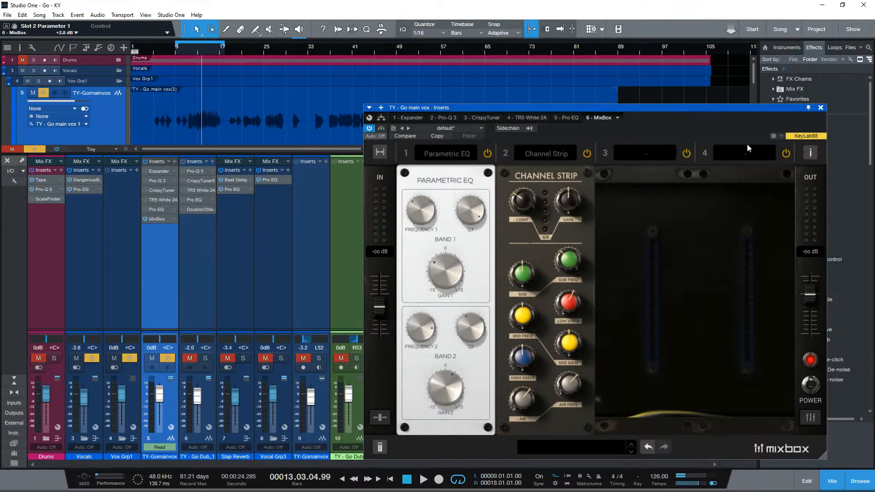
- Reposition the enlarged MixBox window so it no longer covers the effects browser
{"action": "left_click", "coordinate": [809, 154]}
{"action": "left_click", "coordinate": [806, 159]}
{"action": "mouse_move", "coordinate": [425, 431]}
{"action": "left_click_drag", "start_coordinate": [545, 110], "coordinate": [488, 91]}
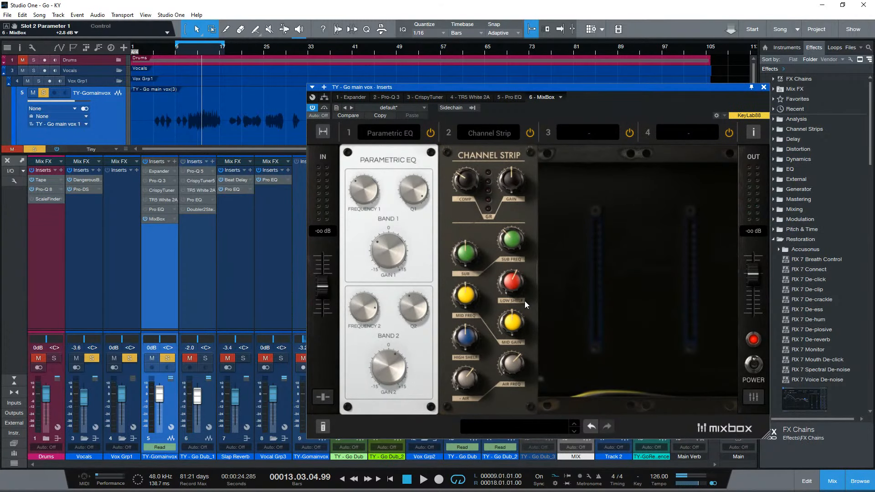
- Bypass slot 2 and swap its module for EQ 81, followed by EQ Comp, to compare the channel strip modules
{"action": "left_click", "coordinate": [532, 133]}
{"action": "left_click", "coordinate": [494, 136]}
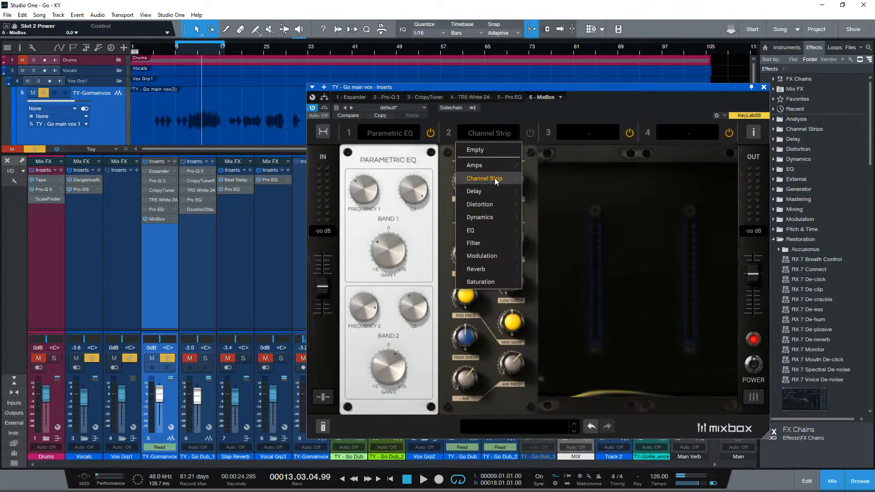
{"action": "mouse_move", "coordinate": [494, 178]}
{"action": "left_click", "coordinate": [551, 194]}
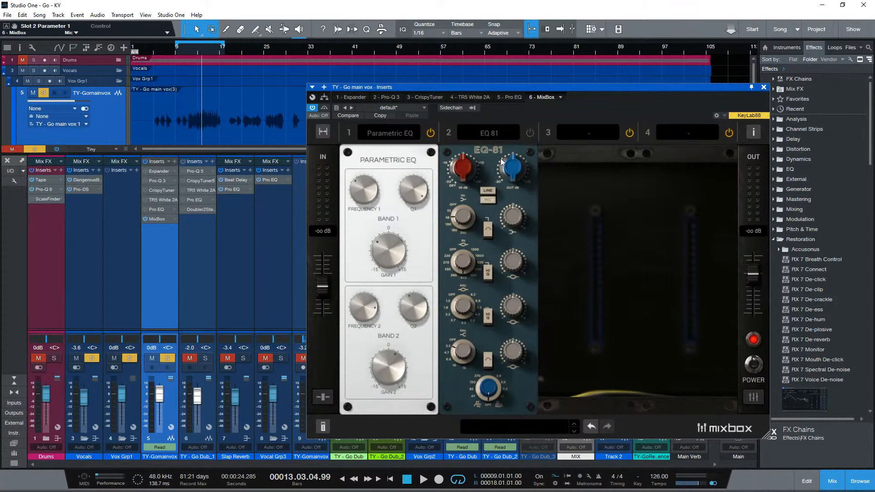
{"action": "left_click", "coordinate": [496, 134]}
{"action": "mouse_move", "coordinate": [503, 179]}
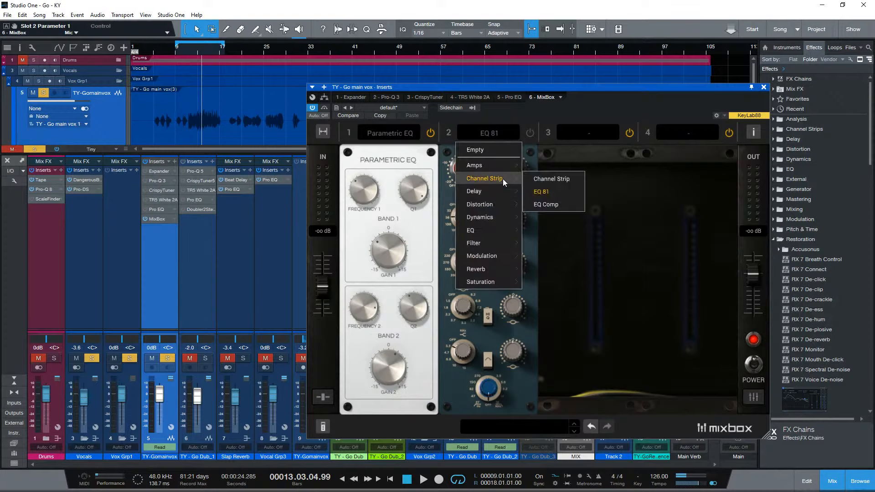
{"action": "left_click", "coordinate": [546, 204]}
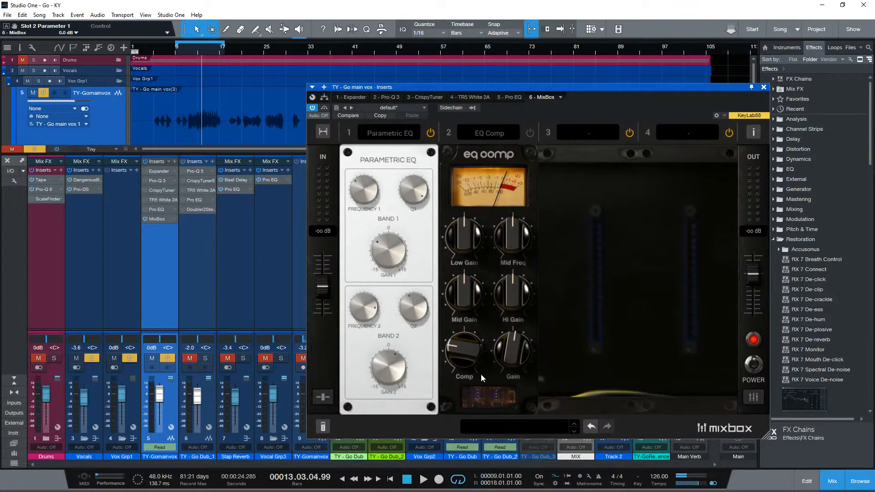
- Switch slot 2 back to EQ 81 for another look, and return it to the Channel Strip module
{"action": "left_click", "coordinate": [510, 135]}
{"action": "mouse_move", "coordinate": [498, 180]}
{"action": "left_click", "coordinate": [545, 192]}
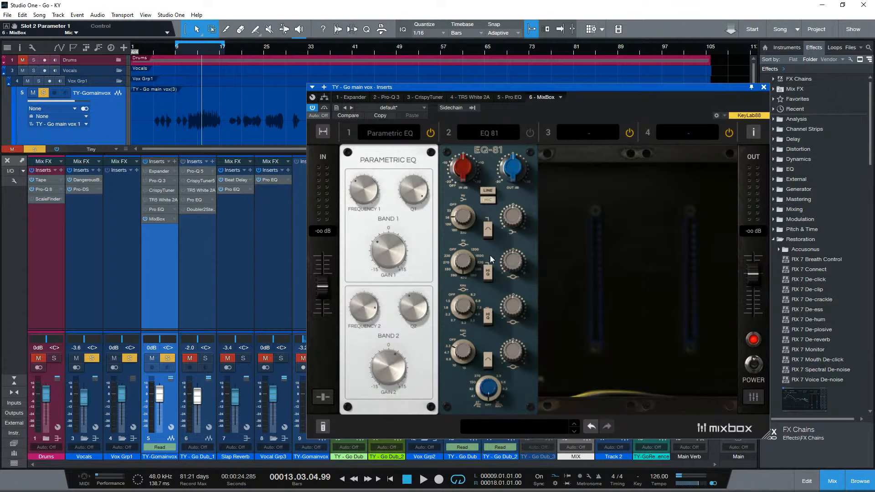
{"action": "left_click", "coordinate": [502, 133]}
{"action": "mouse_move", "coordinate": [491, 177]}
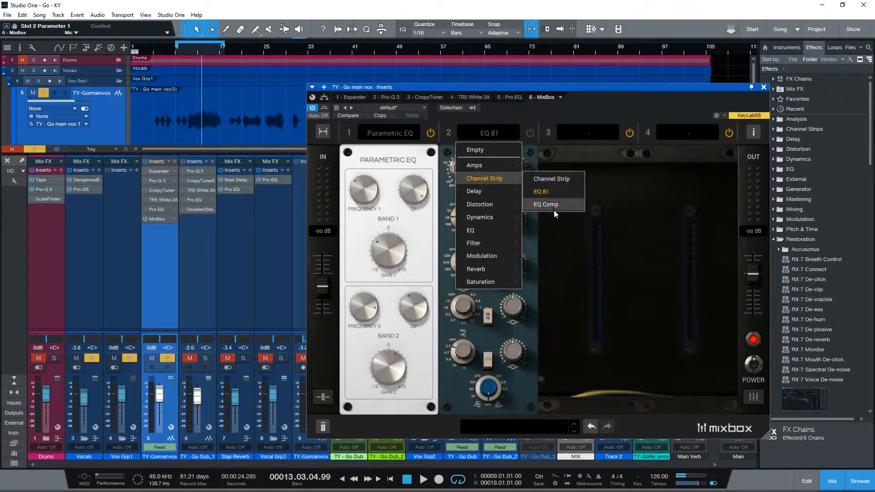
{"action": "left_click", "coordinate": [551, 179]}
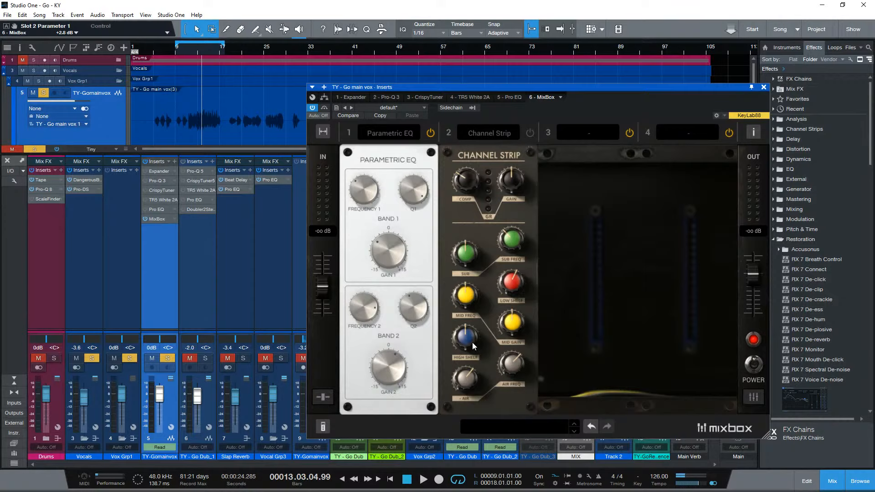
- Play the vocal, raise the bypassed Channel Strip's compression to +9.8 dB, then enable slot 2 and bring compression down to 0 dB
{"action": "key", "text": "space"}
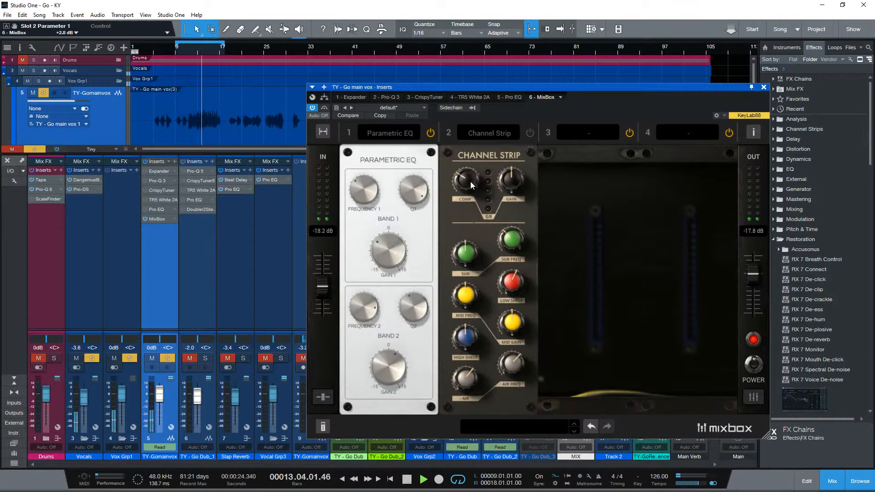
{"action": "left_click_drag", "start_coordinate": [469, 186], "coordinate": [499, 145]}
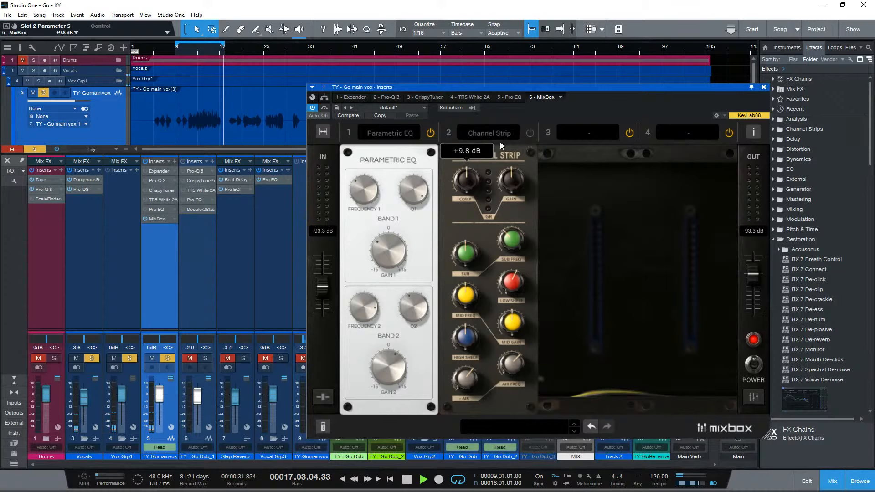
{"action": "left_click", "coordinate": [530, 132]}
{"action": "left_click_drag", "start_coordinate": [474, 183], "coordinate": [479, 274]}
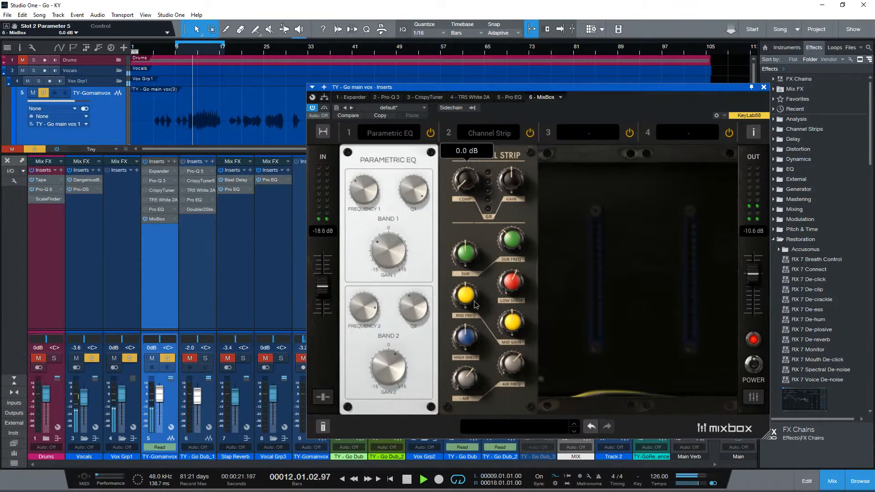
- On the Channel Strip, raise the compression and set gain to -7.5 dB, air to +2.9 dB, low shelf to +2.8 dB and sub to -3.7 dB
{"action": "left_click_drag", "start_coordinate": [479, 244], "coordinate": [498, 251]}
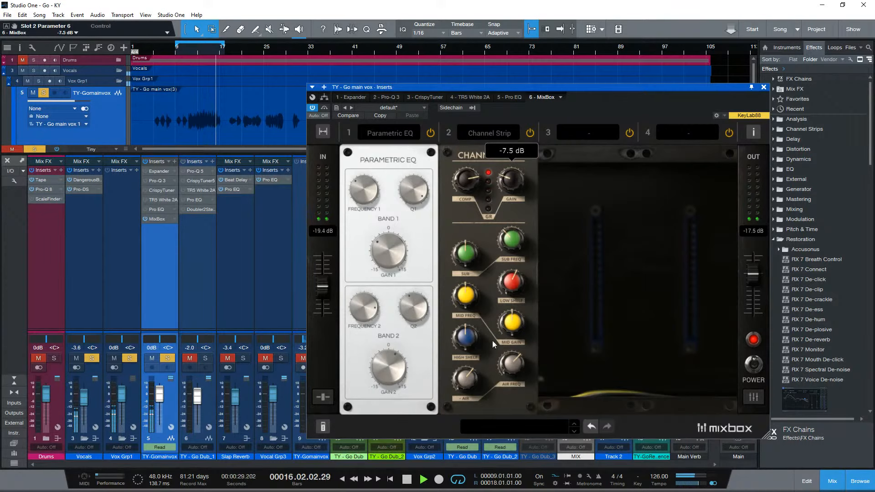
{"action": "left_click", "coordinate": [467, 386]}
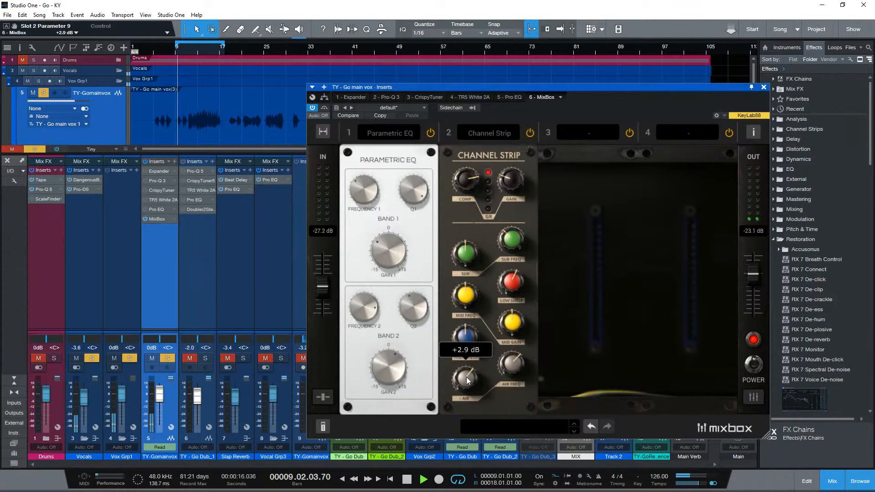
{"action": "left_click", "coordinate": [510, 283]}
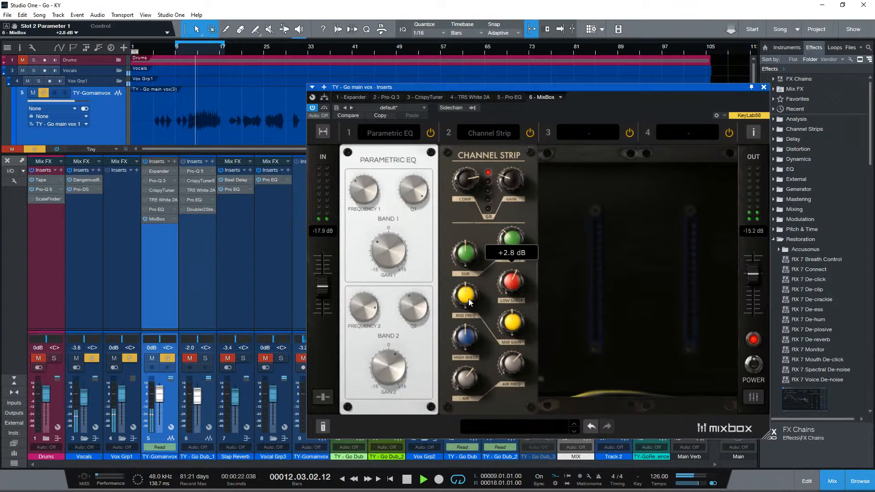
{"action": "left_click_drag", "start_coordinate": [465, 258], "coordinate": [475, 289]}
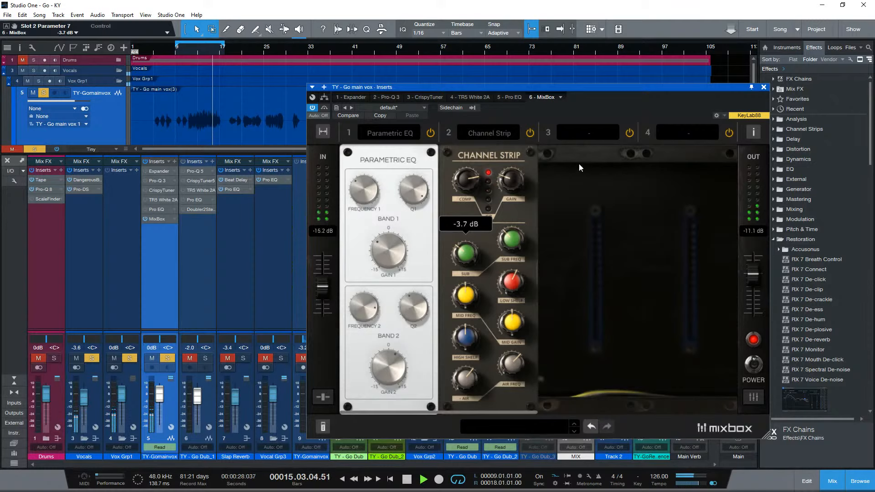
- Load Saturator-X into MixBox slot 3, set its mode to Mstr +6dB, and stop playback
{"action": "left_click", "coordinate": [591, 130]}
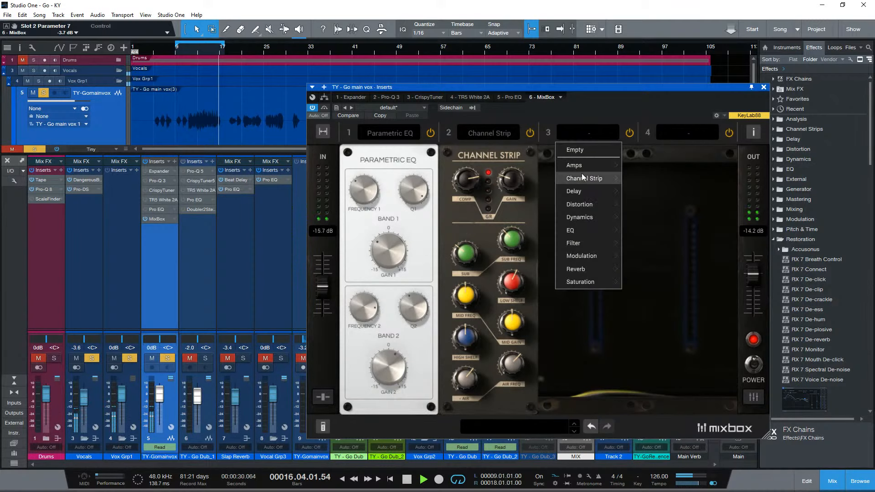
{"action": "mouse_move", "coordinate": [589, 171]}
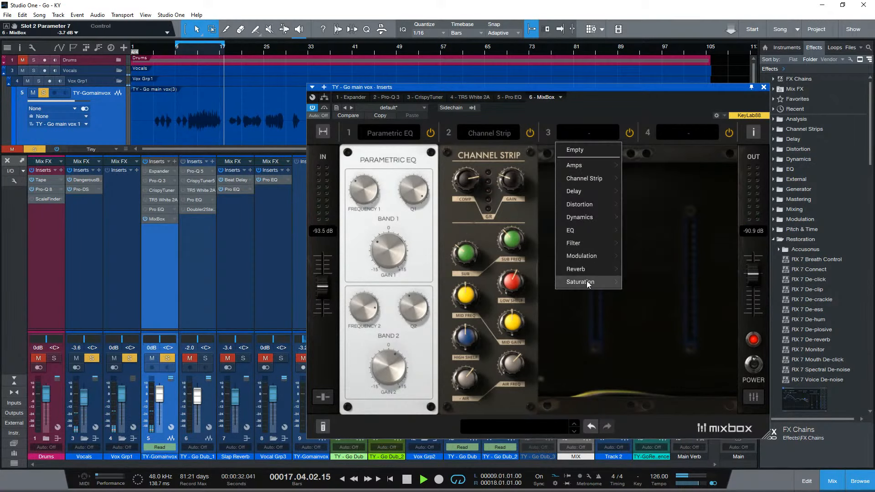
{"action": "mouse_move", "coordinate": [586, 281]}
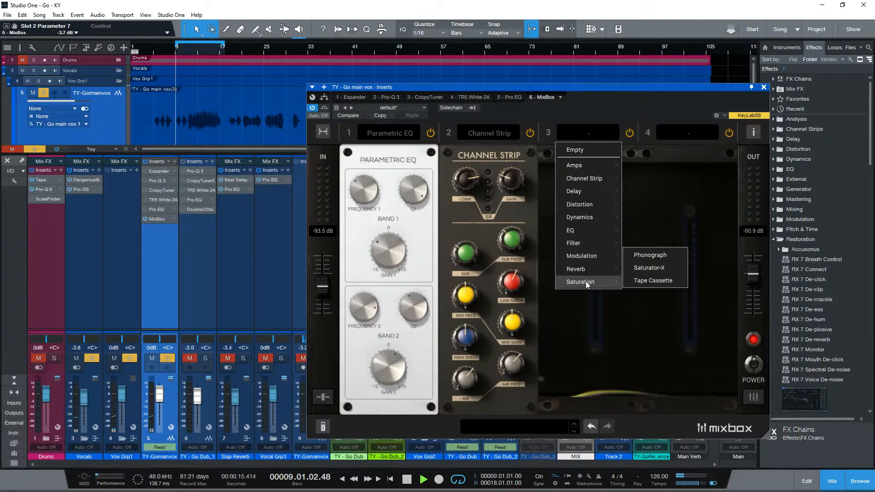
{"action": "left_click", "coordinate": [647, 269]}
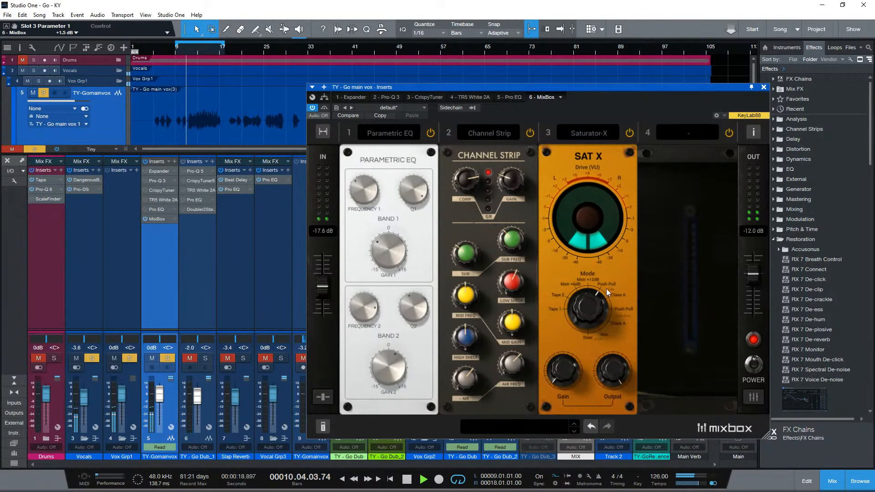
{"action": "left_click_drag", "start_coordinate": [590, 312], "coordinate": [587, 335]}
{"action": "key", "text": "space"}
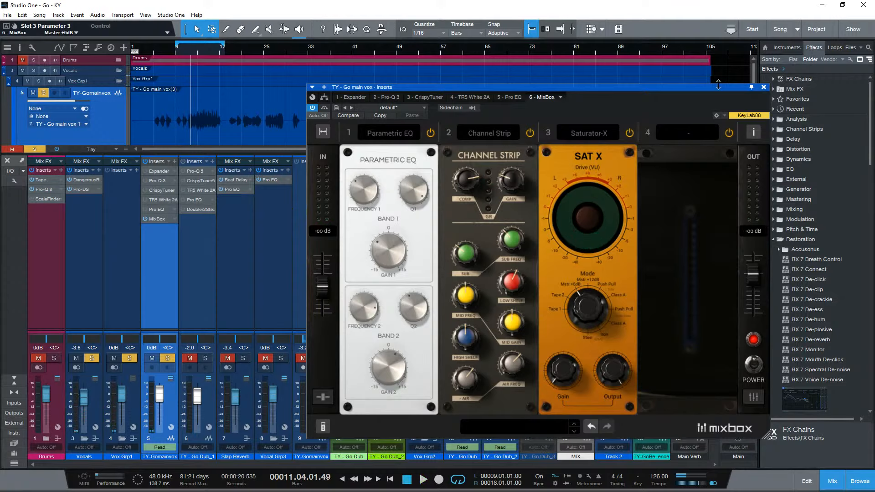
- Move the MixBox window toward the mixer's centre, search the effects browser for "saturator" and select TR5 Saturator X
{"action": "left_click_drag", "start_coordinate": [708, 86], "coordinate": [616, 75]}
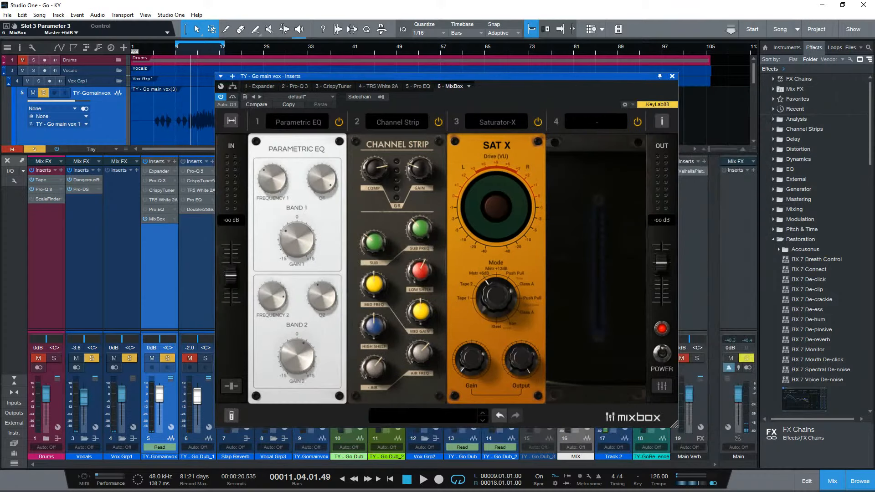
{"action": "left_click", "coordinate": [869, 48]}
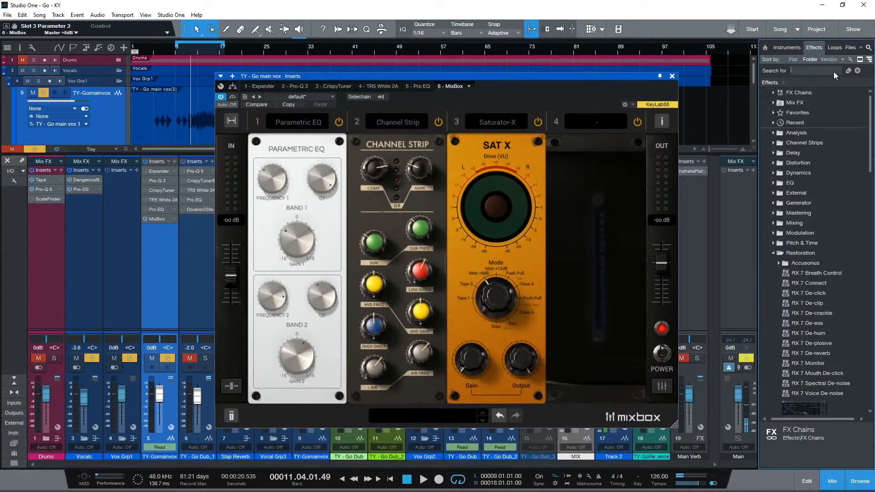
{"action": "type", "text": "x"}
{"action": "type", "text": " sat"}
{"action": "type", "text": "urat"}
{"action": "key", "text": "BackSpace"}
{"action": "key", "text": "BackSpace"}
{"action": "key", "text": "BackSpace"}
{"action": "key", "text": "BackSpace"}
{"action": "key", "text": "BackSpace"}
{"action": "type", "text": "saturat"}
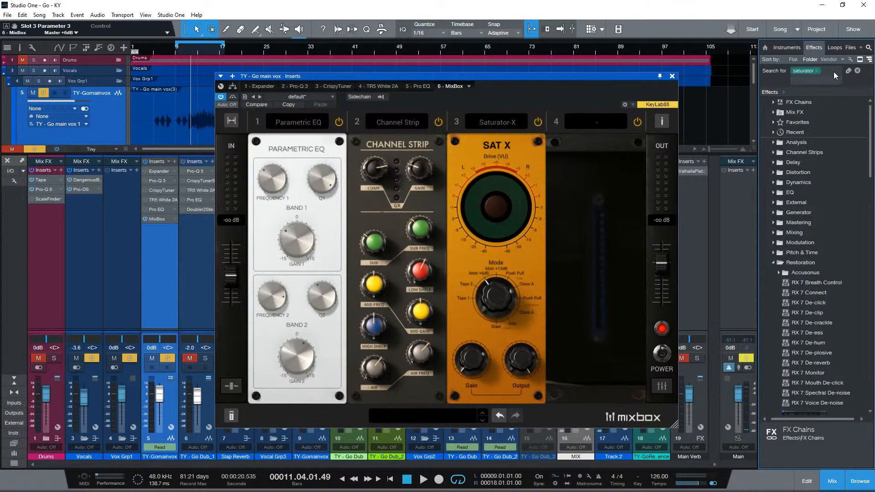
{"action": "key", "text": "Return"}
{"action": "left_click_drag", "start_coordinate": [796, 145], "coordinate": [747, 218]}
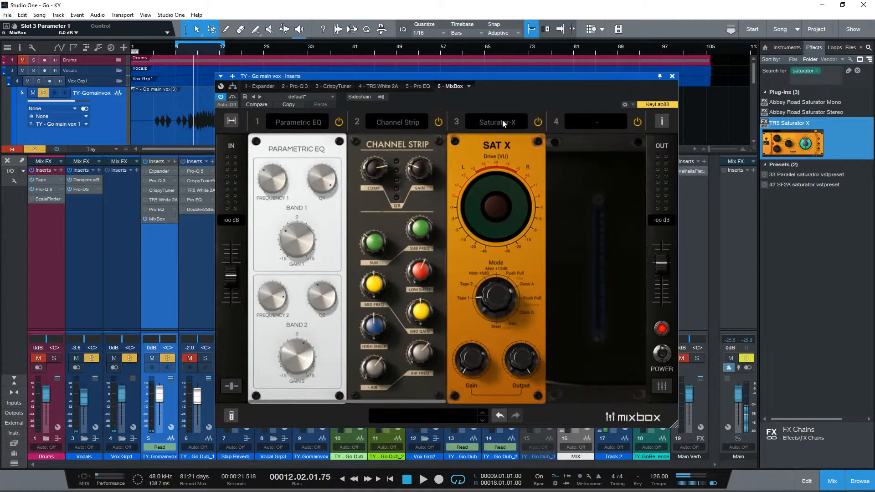
- On Saturator-X in slot 3, set the gain to +9.5 dB and the output to -11.4 dB
{"action": "left_click_drag", "start_coordinate": [529, 364], "coordinate": [482, 365]}
{"action": "left_click_drag", "start_coordinate": [543, 374], "coordinate": [483, 316]}
{"action": "left_click_drag", "start_coordinate": [470, 376], "coordinate": [477, 409]}
{"action": "left_click", "coordinate": [520, 364]}
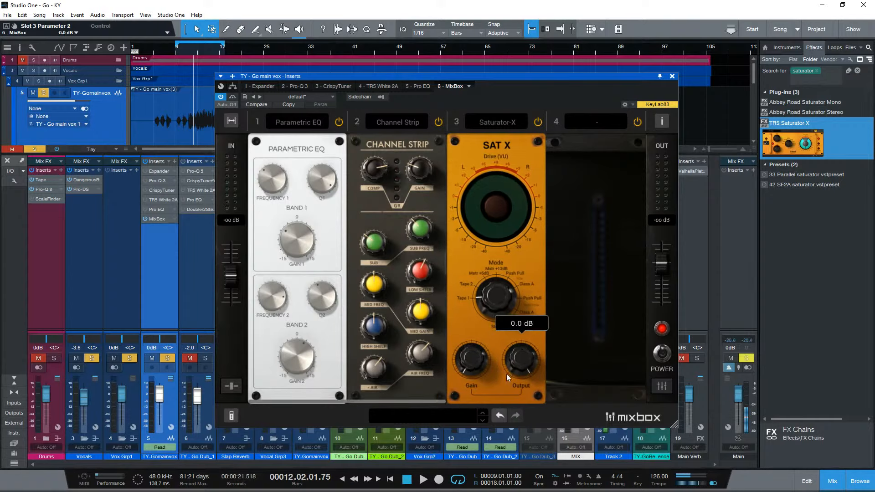
{"action": "left_click_drag", "start_coordinate": [470, 365], "coordinate": [474, 323]}
{"action": "left_click_drag", "start_coordinate": [521, 351], "coordinate": [557, 377]}
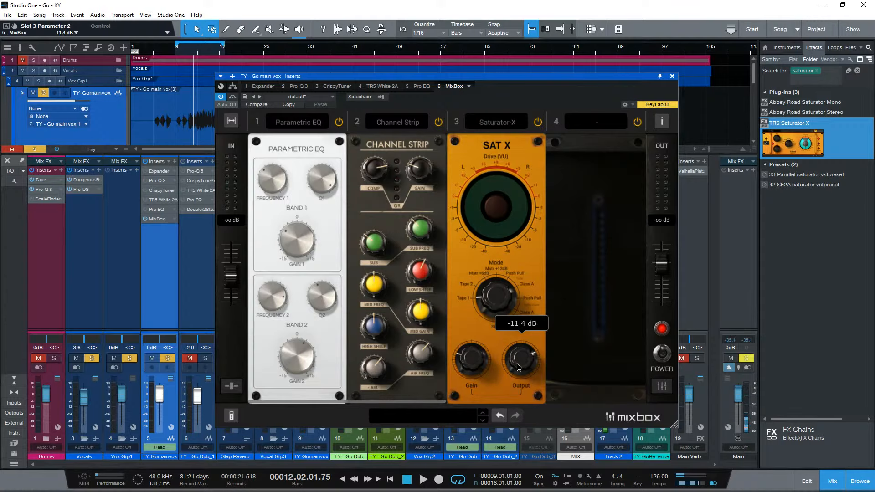
{"action": "left_click", "coordinate": [470, 356]}
{"action": "left_click_drag", "start_coordinate": [469, 357], "coordinate": [468, 362]}
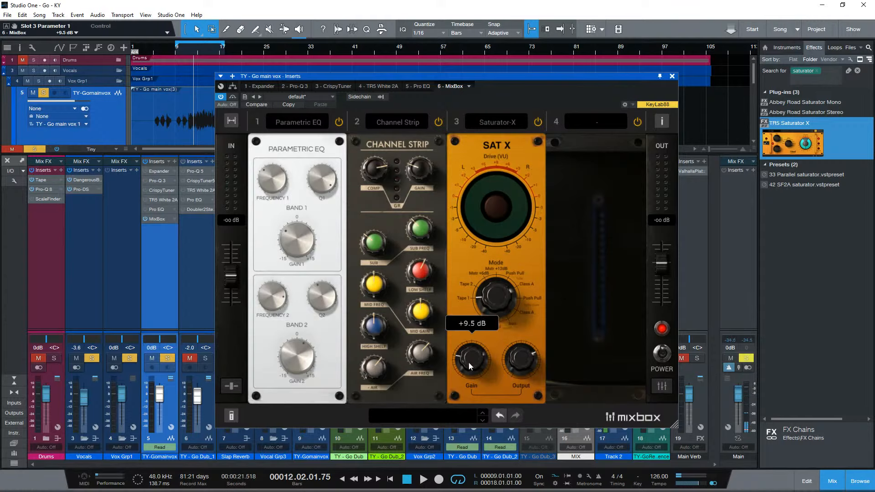
- Play the vocal and switch Saturator-X off and back on to compare the sound
{"action": "key", "text": "space"}
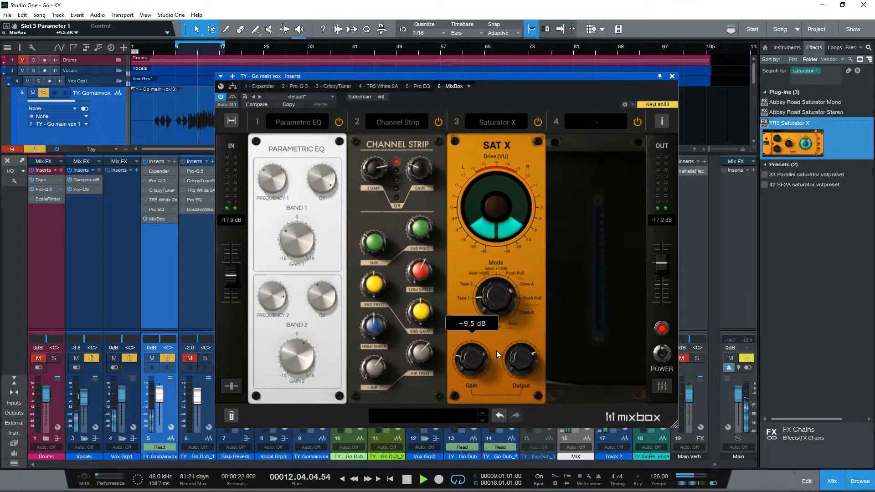
{"action": "left_click", "coordinate": [540, 120]}
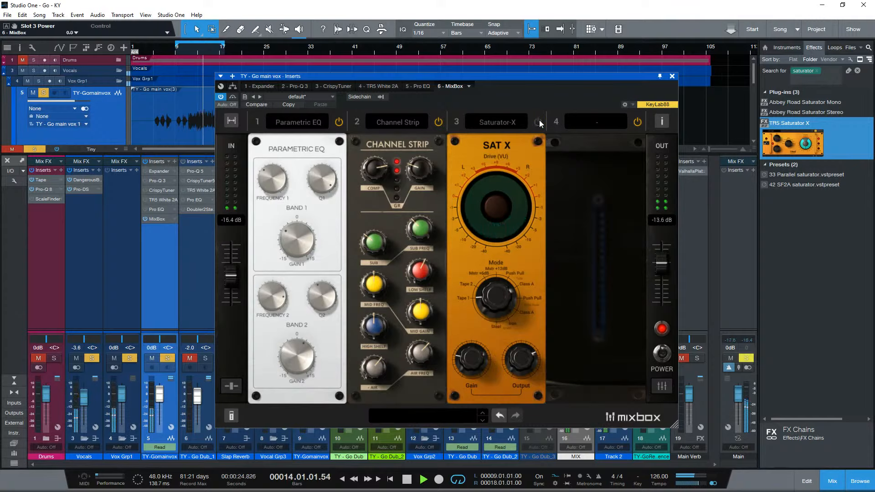
{"action": "left_click", "coordinate": [540, 120]}
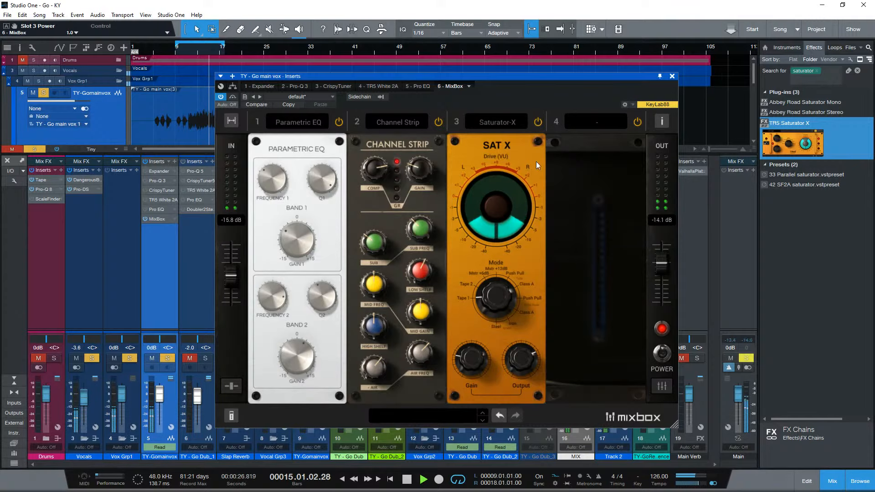
- Set Saturator-X's gain to +12.6 dB and output to -9.0 dB, trying Tube Class A mode before switching to Solid State Push Pull
{"action": "left_click_drag", "start_coordinate": [500, 306], "coordinate": [512, 254]}
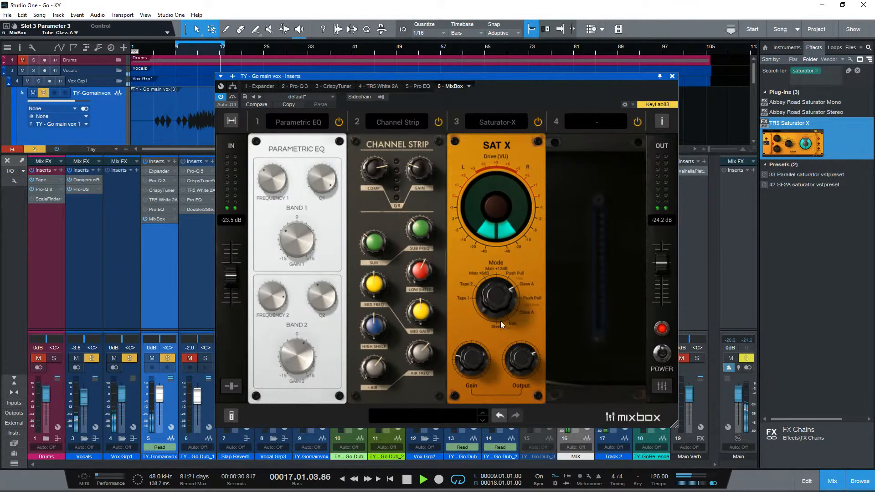
{"action": "left_click_drag", "start_coordinate": [474, 358], "coordinate": [528, 324]}
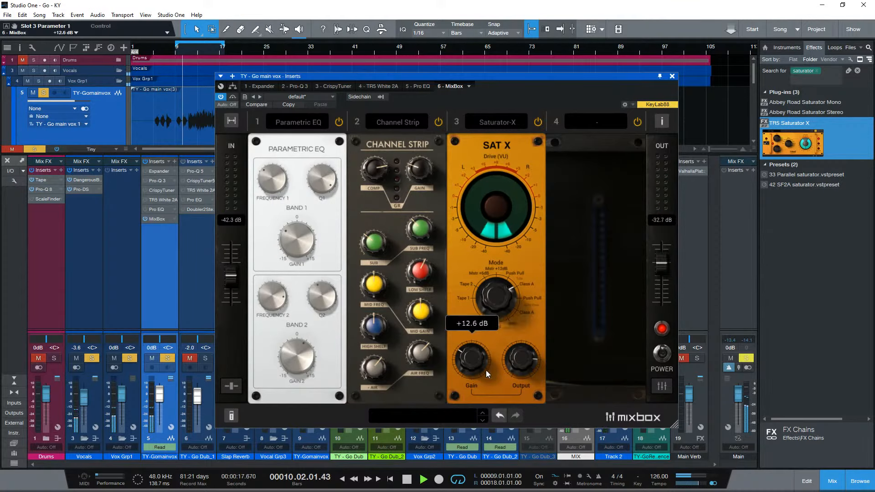
{"action": "mouse_move", "coordinate": [522, 365]}
{"action": "left_mouse_down"}
{"action": "mouse_move", "coordinate": [523, 373]}
{"action": "mouse_move", "coordinate": [523, 362]}
{"action": "left_mouse_up"}
{"action": "left_click", "coordinate": [592, 125]}
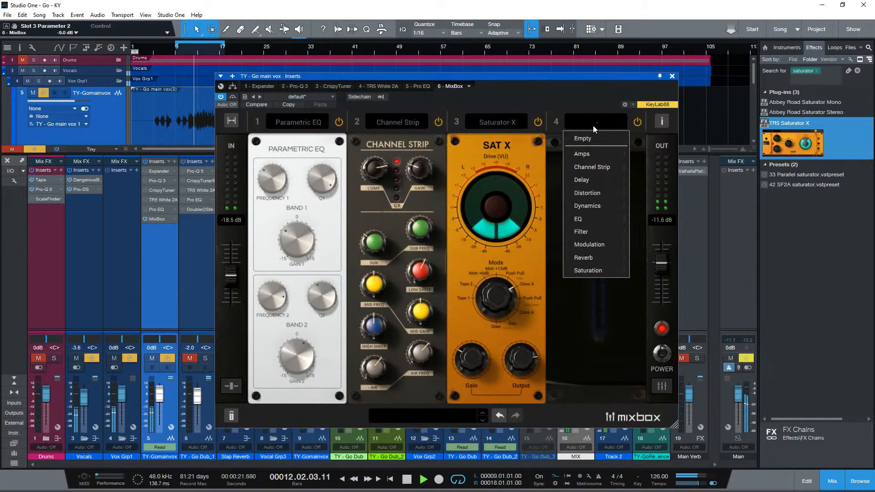
{"action": "mouse_move", "coordinate": [589, 167]}
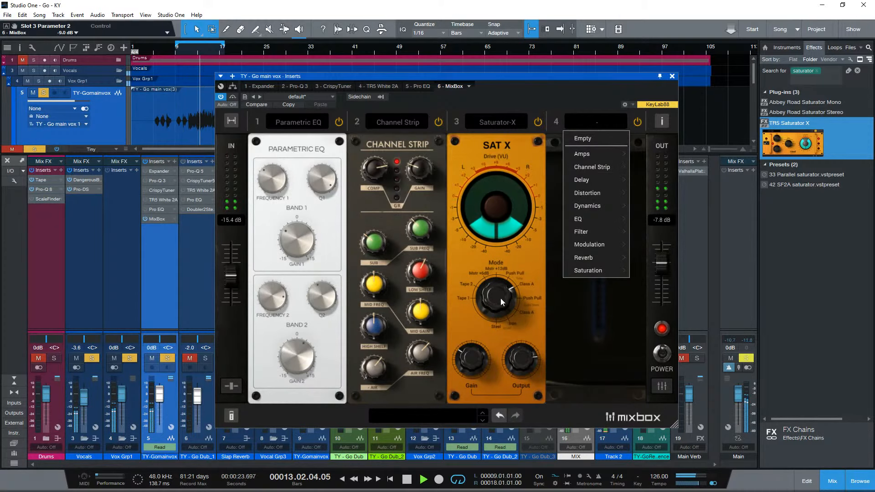
{"action": "left_click_drag", "start_coordinate": [501, 301], "coordinate": [499, 300]}
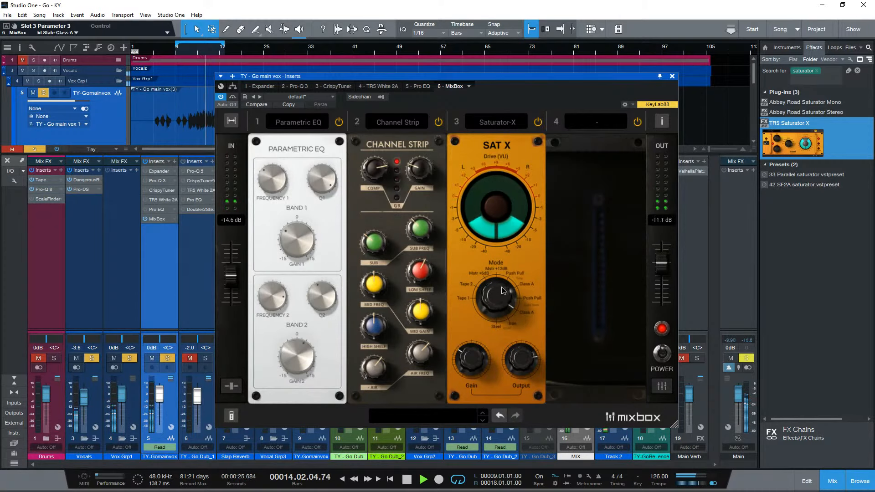
- Load the Bus Compressor from the Dynamics modules into slot 4 and stop playback
{"action": "left_click", "coordinate": [598, 123]}
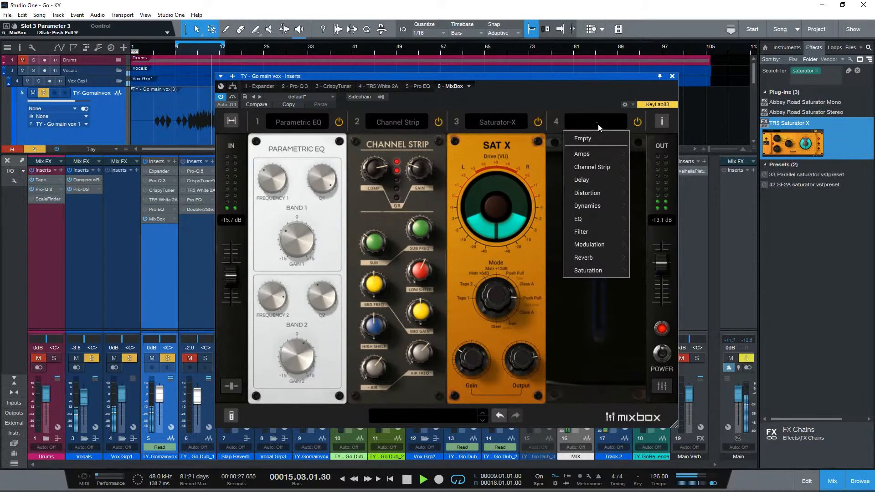
{"action": "mouse_move", "coordinate": [583, 172]}
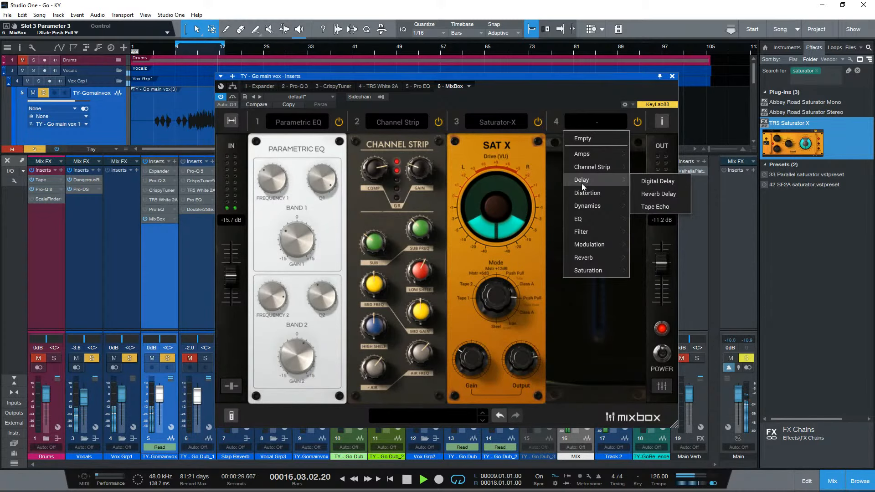
{"action": "mouse_move", "coordinate": [578, 205]}
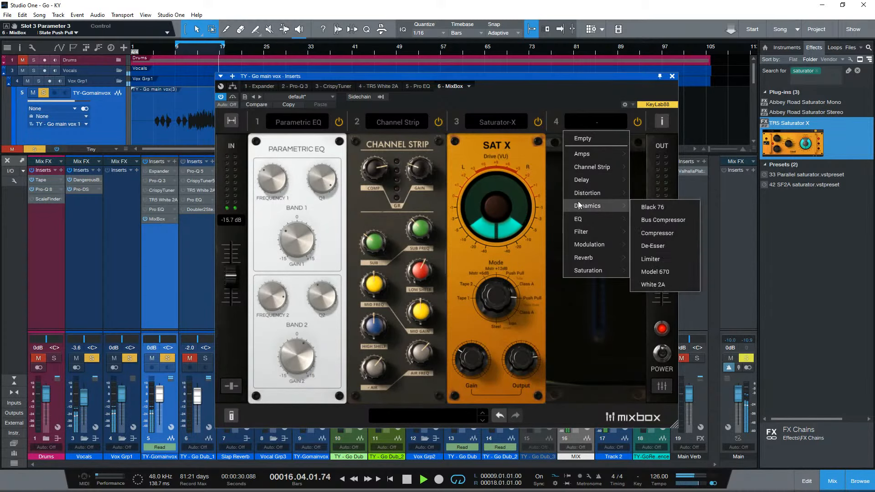
{"action": "left_click", "coordinate": [659, 222]}
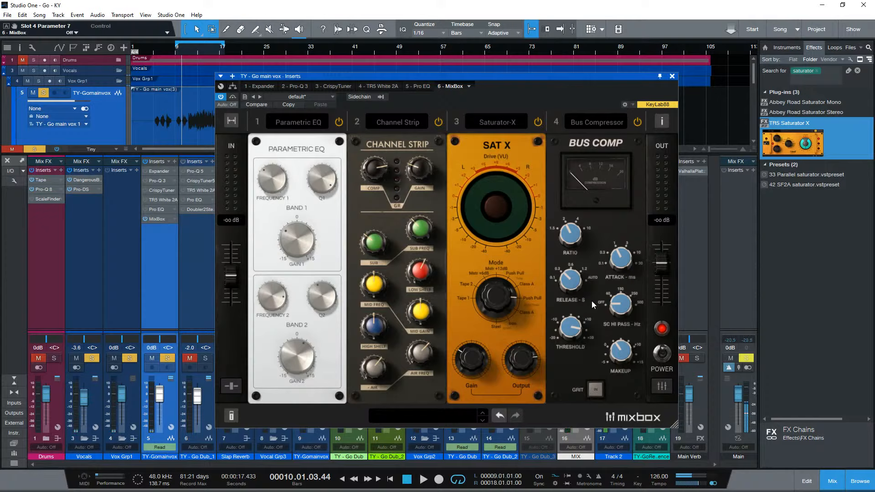
{"action": "left_click", "coordinate": [615, 121]}
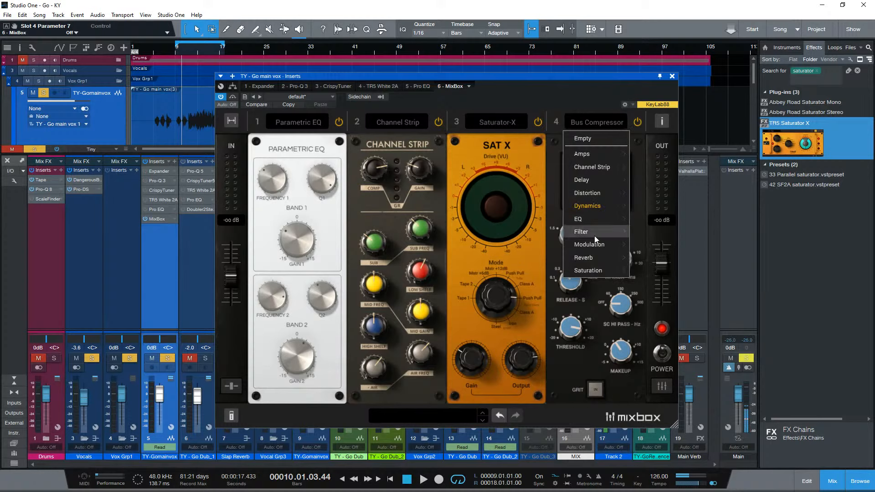
{"action": "left_click", "coordinate": [609, 111]}
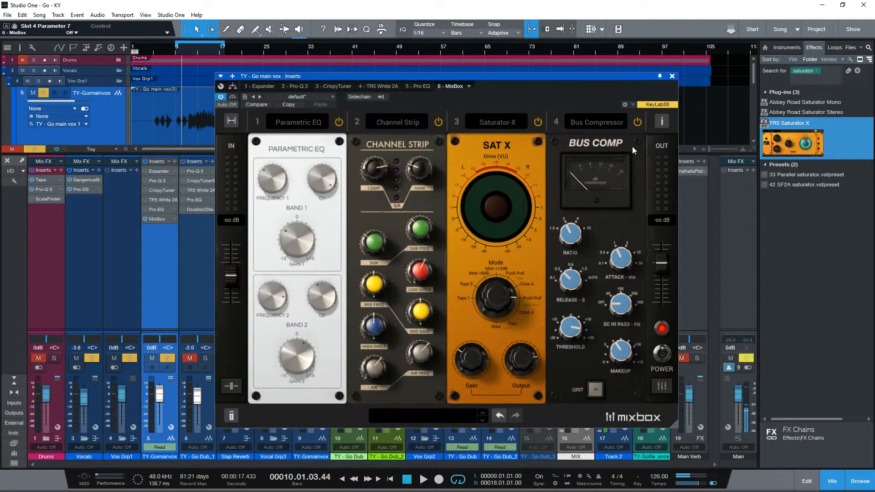
- Replace the Bus Compressor in slot 4 with the Phonograph saturation module and set its crackle to 3
{"action": "left_click", "coordinate": [606, 122]}
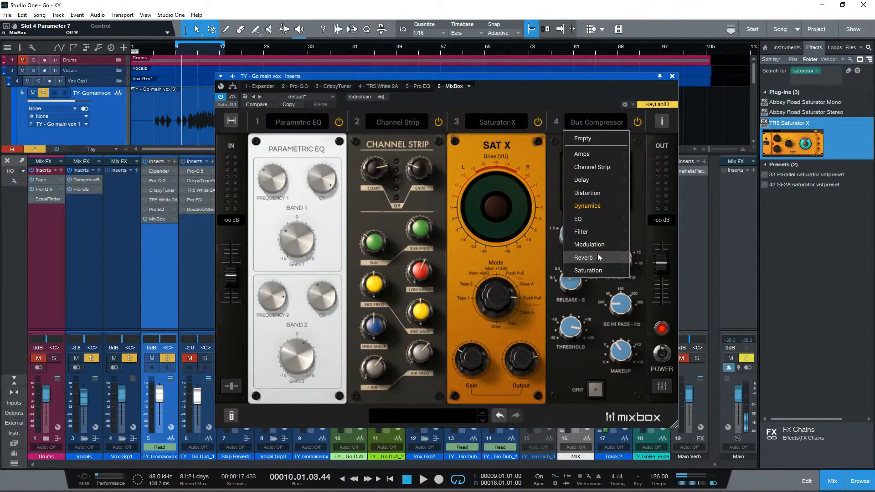
{"action": "mouse_move", "coordinate": [599, 257]}
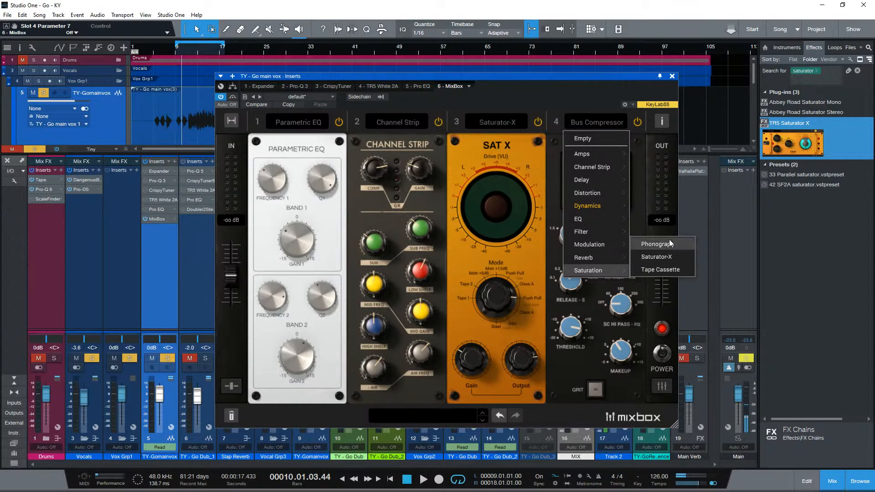
{"action": "left_click", "coordinate": [659, 243]}
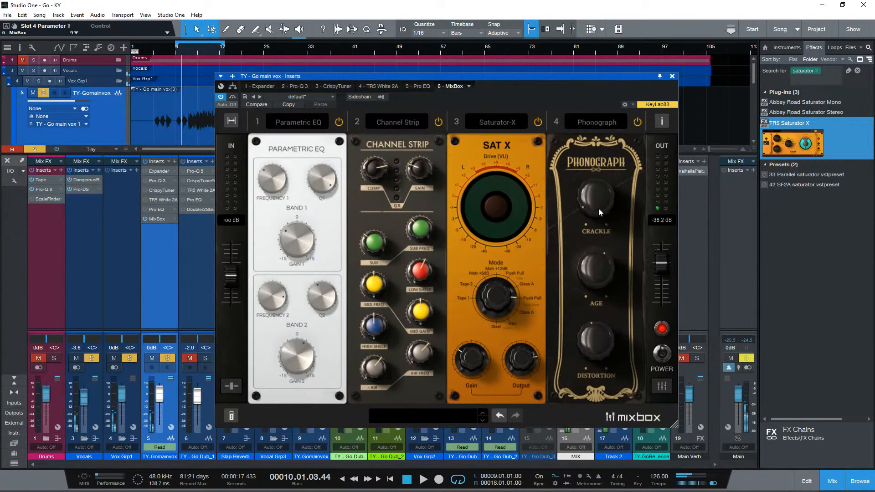
{"action": "mouse_move", "coordinate": [600, 213]}
{"action": "left_mouse_down"}
{"action": "mouse_move", "coordinate": [605, 170]}
{"action": "mouse_move", "coordinate": [606, 301]}
{"action": "mouse_move", "coordinate": [604, 201]}
{"action": "left_mouse_up"}
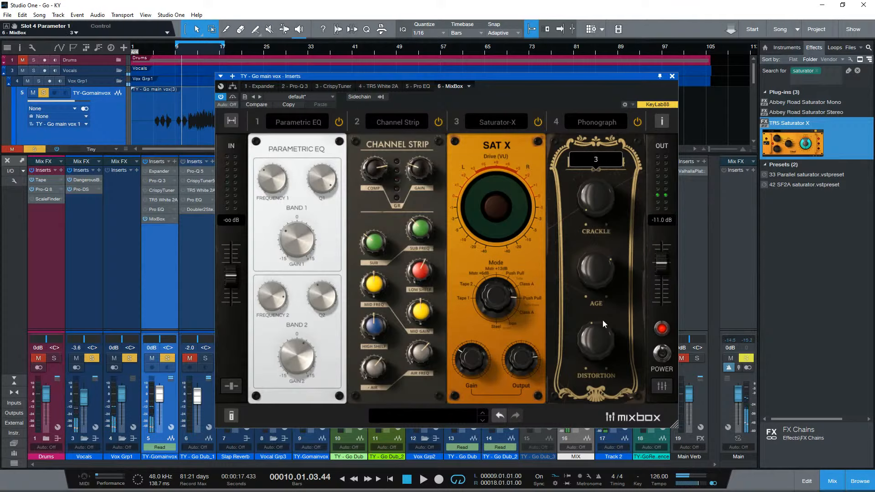
- Play the vocal while adjusting the Phonograph's crackle and age, set its distortion to 90, and stop playback
{"action": "left_click", "coordinate": [600, 342]}
{"action": "key", "text": "space"}
{"action": "left_click_drag", "start_coordinate": [599, 342], "coordinate": [598, 264]}
{"action": "left_click_drag", "start_coordinate": [598, 208], "coordinate": [598, 228]}
{"action": "left_click_drag", "start_coordinate": [598, 258], "coordinate": [599, 451]}
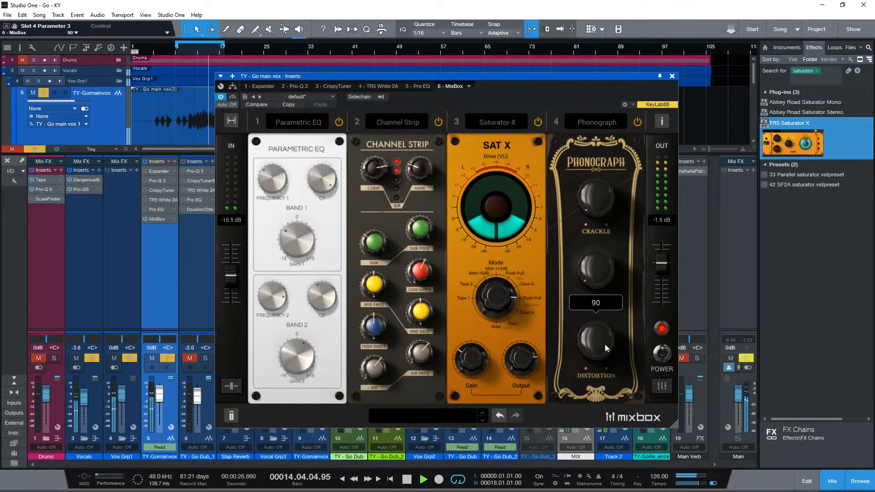
{"action": "key", "text": "space"}
- Replace the Phonograph in slot 4 with the Tape Cassette saturation module and set its wow to 45%
{"action": "left_click", "coordinate": [596, 123]}
{"action": "mouse_move", "coordinate": [586, 270]}
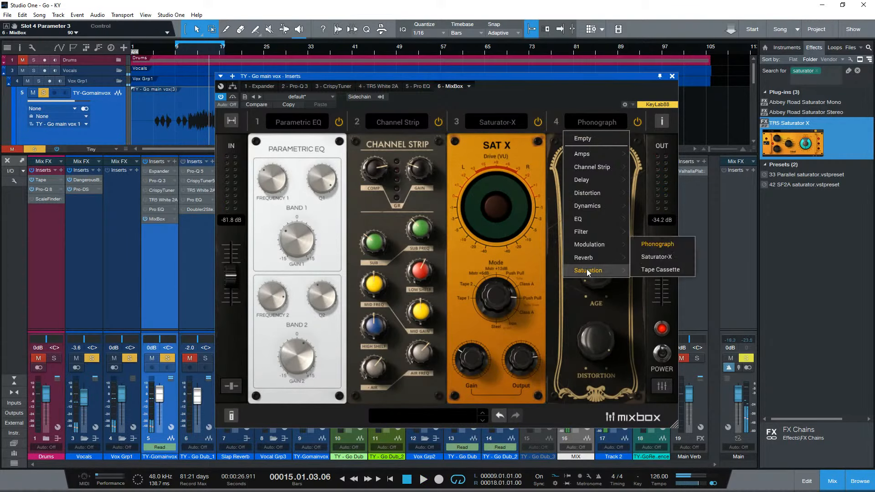
{"action": "left_click", "coordinate": [651, 270]}
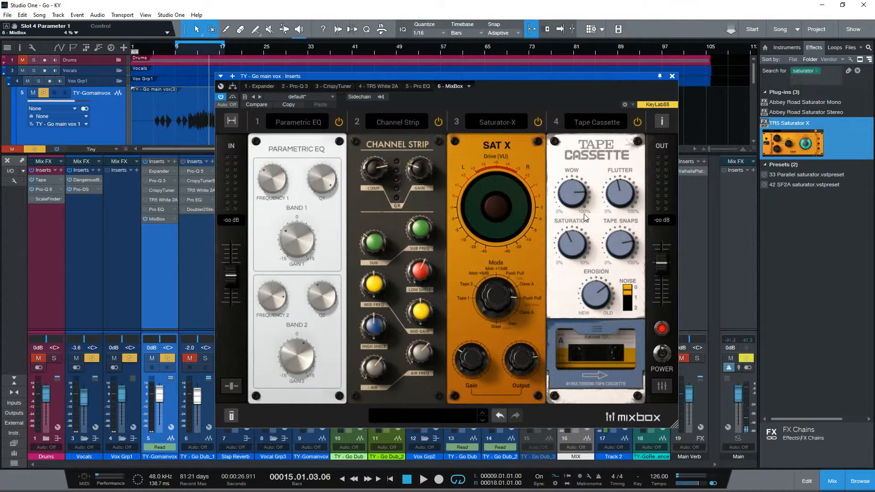
{"action": "left_click_drag", "start_coordinate": [581, 196], "coordinate": [580, 246]}
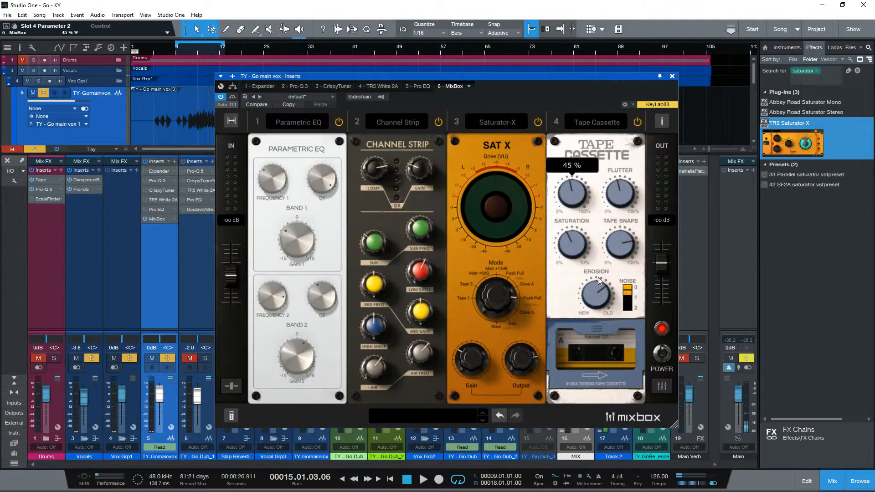
- Play the vocal, cycle the Tape Cassette's noise switch back to 0, and lower its erosion toward New
{"action": "key", "text": "space"}
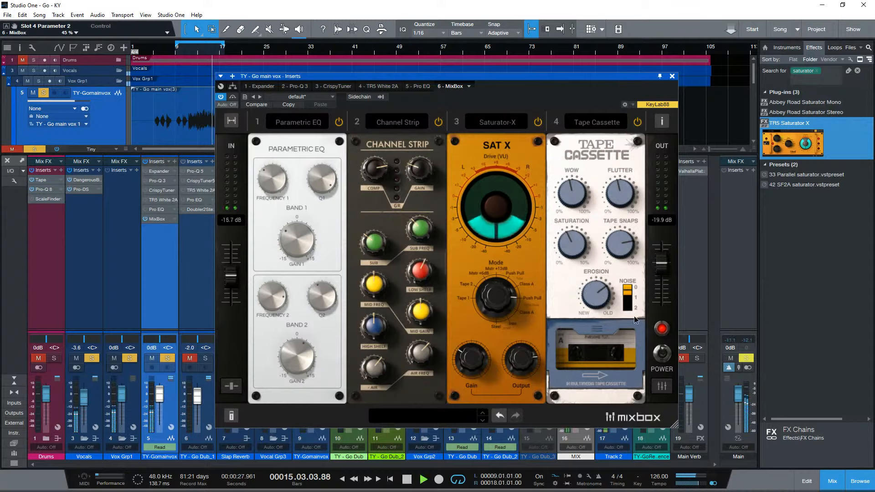
{"action": "left_click", "coordinate": [630, 288]}
{"action": "left_click", "coordinate": [630, 289]}
{"action": "left_click", "coordinate": [630, 288]}
{"action": "left_click_drag", "start_coordinate": [612, 297], "coordinate": [589, 395]}
- Raise the Tape Cassette's wow and saturation, adjust flutter, set tape snaps to 99% and erosion to 47%, and stop playback
{"action": "left_click_drag", "start_coordinate": [569, 196], "coordinate": [570, 157]}
{"action": "mouse_move", "coordinate": [613, 198]}
{"action": "left_mouse_down"}
{"action": "mouse_move", "coordinate": [616, 139]}
{"action": "mouse_move", "coordinate": [614, 202]}
{"action": "left_mouse_up"}
{"action": "left_click_drag", "start_coordinate": [575, 244], "coordinate": [595, 163]}
{"action": "mouse_move", "coordinate": [622, 243]}
{"action": "left_mouse_down"}
{"action": "mouse_move", "coordinate": [609, 340]}
{"action": "mouse_move", "coordinate": [633, 235]}
{"action": "left_mouse_up"}
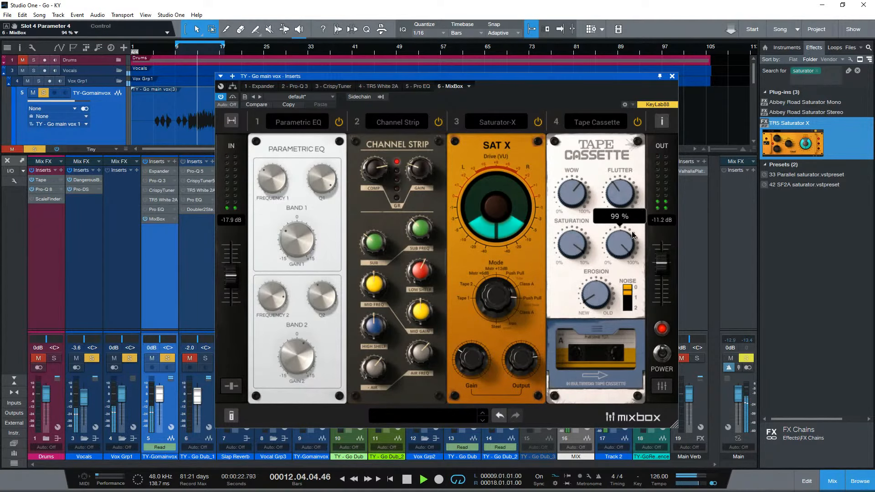
{"action": "left_click_drag", "start_coordinate": [596, 296], "coordinate": [646, 126]}
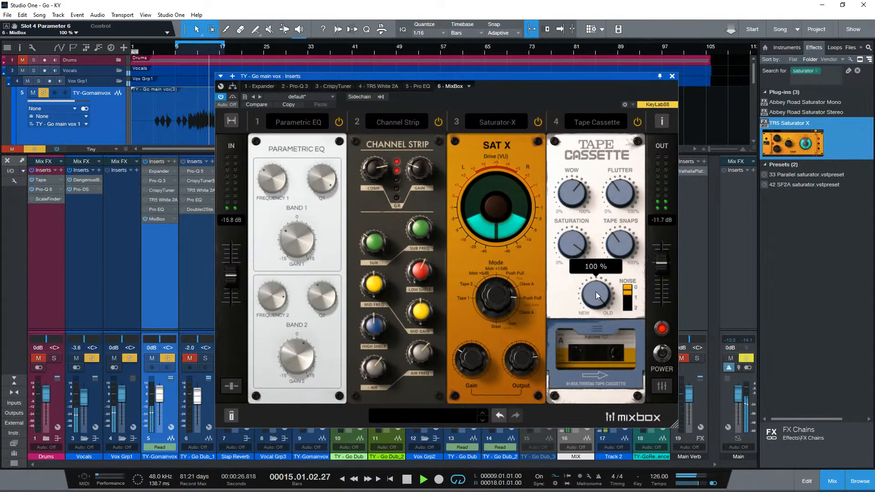
{"action": "left_click_drag", "start_coordinate": [596, 292], "coordinate": [589, 385]}
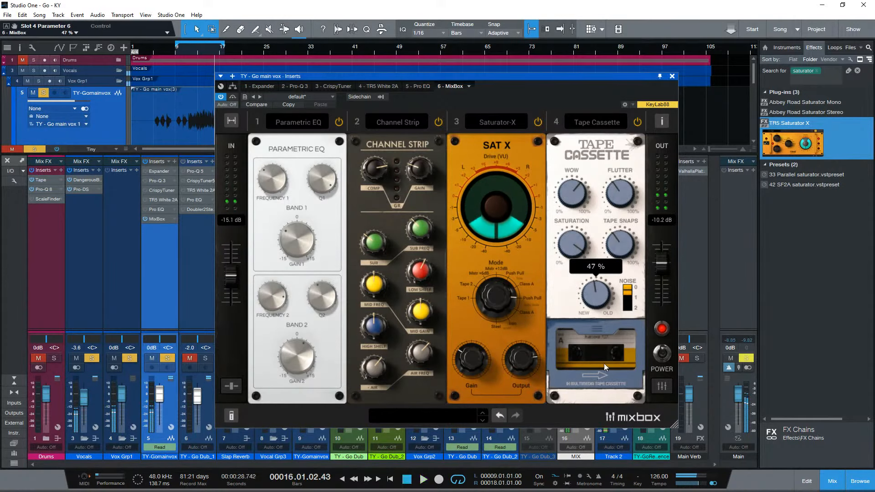
- Replace the Tape Cassette in slot 4 with the British EQ and set its HiMid frequency to 2.4 kHz
{"action": "left_click", "coordinate": [591, 119]}
{"action": "mouse_move", "coordinate": [581, 272]}
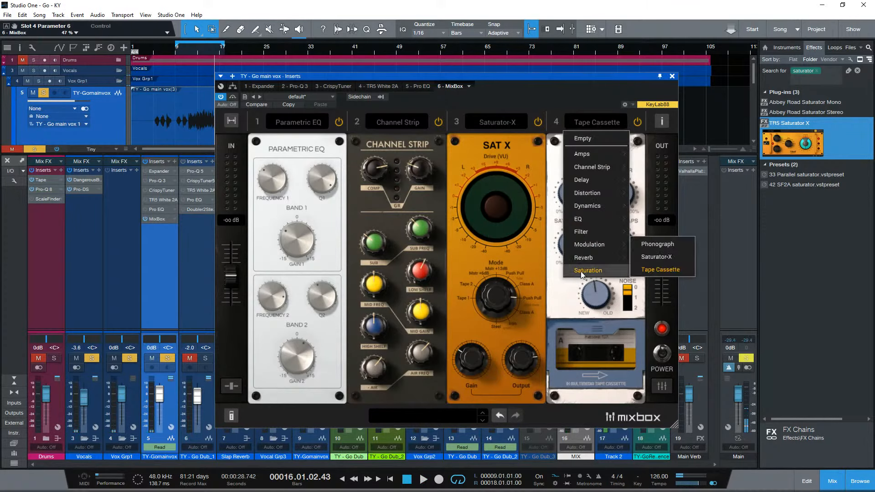
{"action": "mouse_move", "coordinate": [596, 217]}
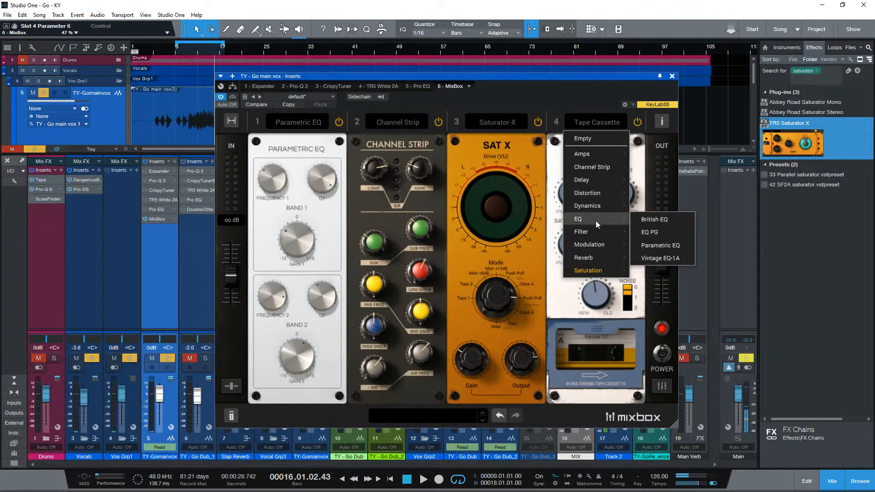
{"action": "left_click", "coordinate": [651, 218]}
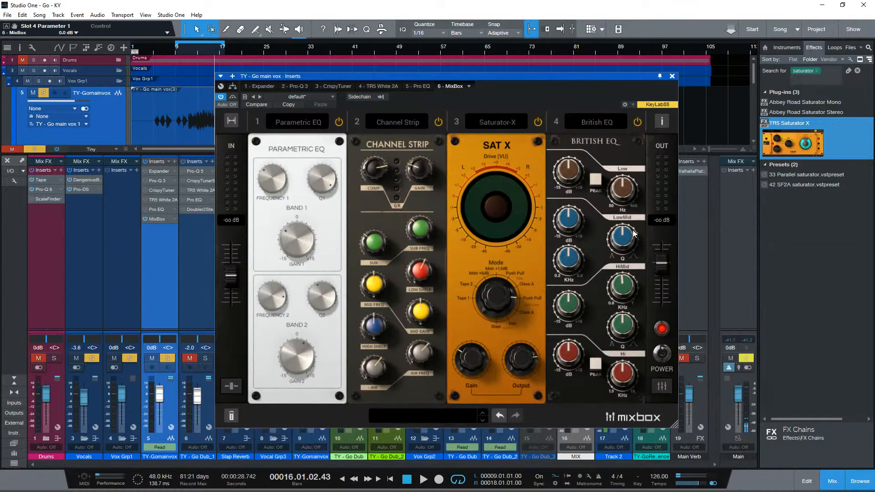
{"action": "left_click", "coordinate": [590, 119]}
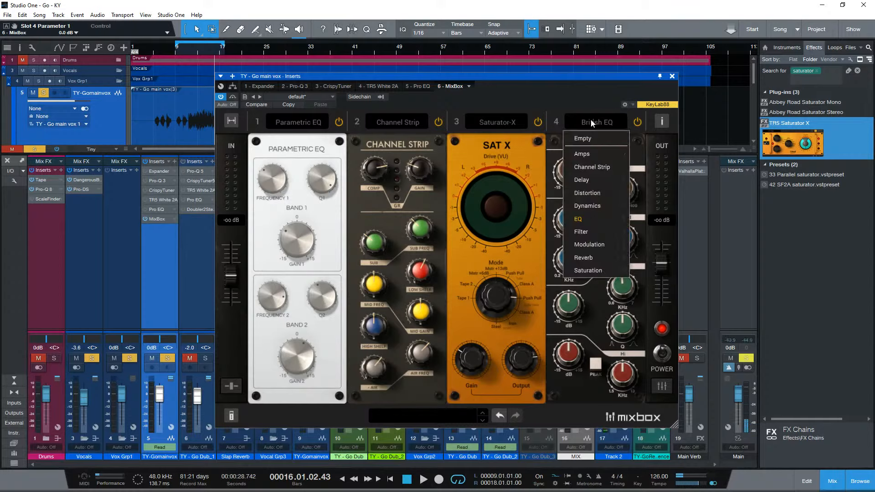
{"action": "left_click", "coordinate": [591, 119]}
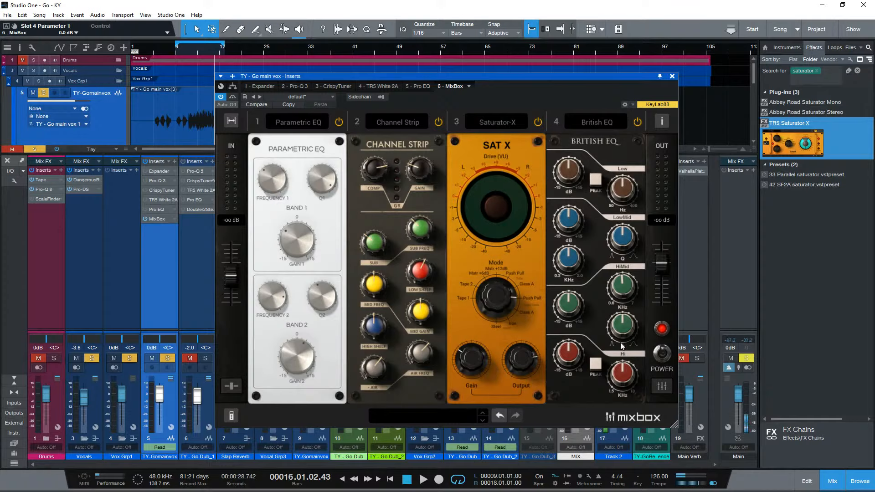
{"action": "mouse_move", "coordinate": [623, 290]}
{"action": "left_click_drag", "start_coordinate": [623, 289], "coordinate": [616, 230]}
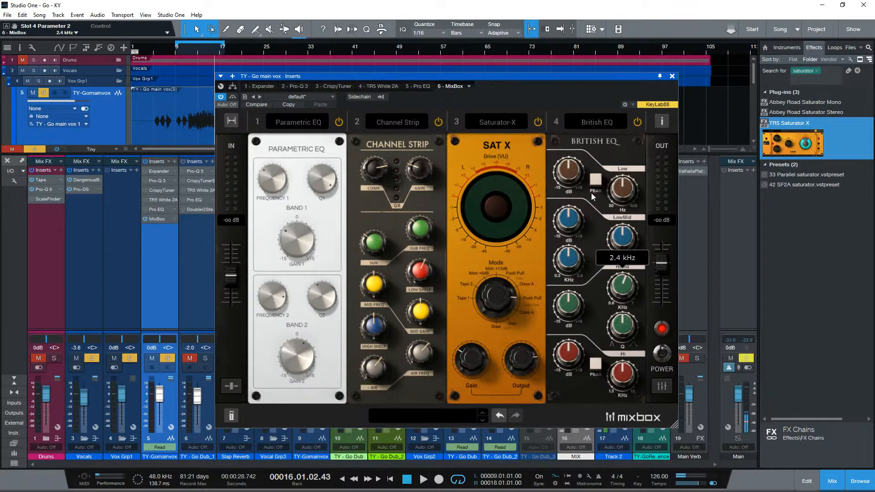
- Load the EQ PG into slot 4, boost its second-lowest band by 10.7 dB, and vary the higher bands, setting 16K to -3.5 dB
{"action": "left_click", "coordinate": [597, 122]}
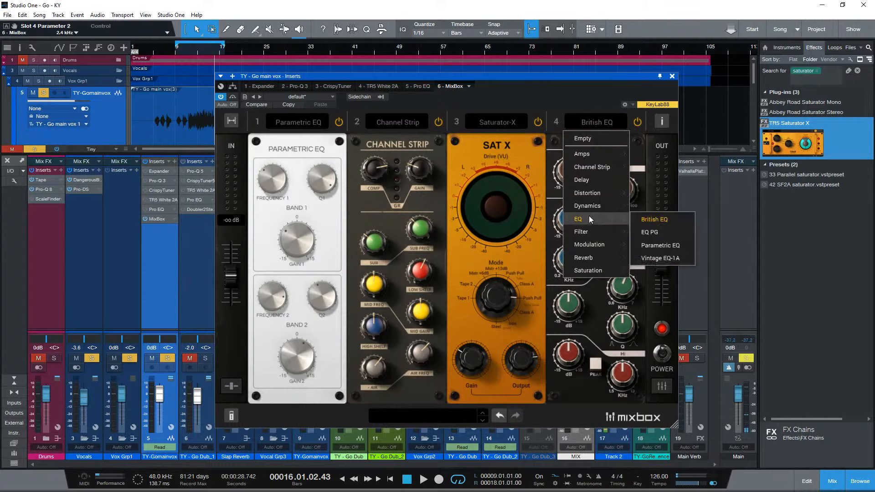
{"action": "mouse_move", "coordinate": [613, 218]}
{"action": "left_click", "coordinate": [651, 229]}
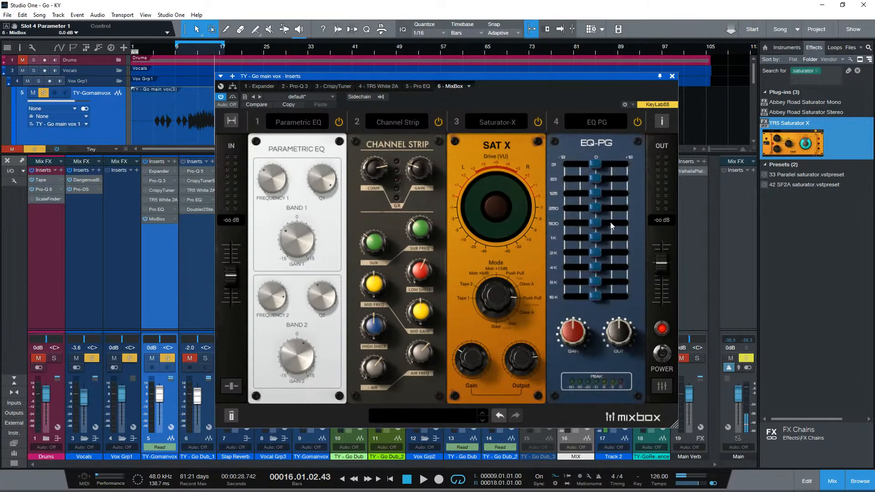
{"action": "left_click_drag", "start_coordinate": [598, 170], "coordinate": [624, 180]}
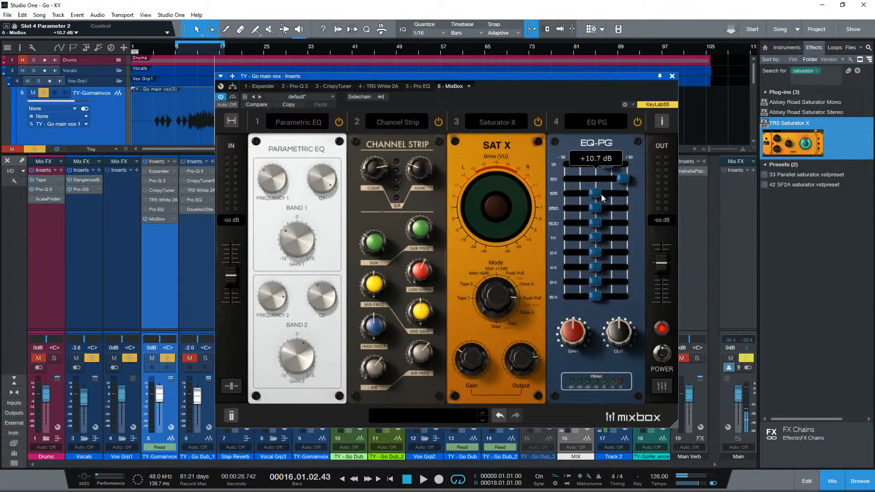
{"action": "left_click_drag", "start_coordinate": [596, 209], "coordinate": [586, 297]}
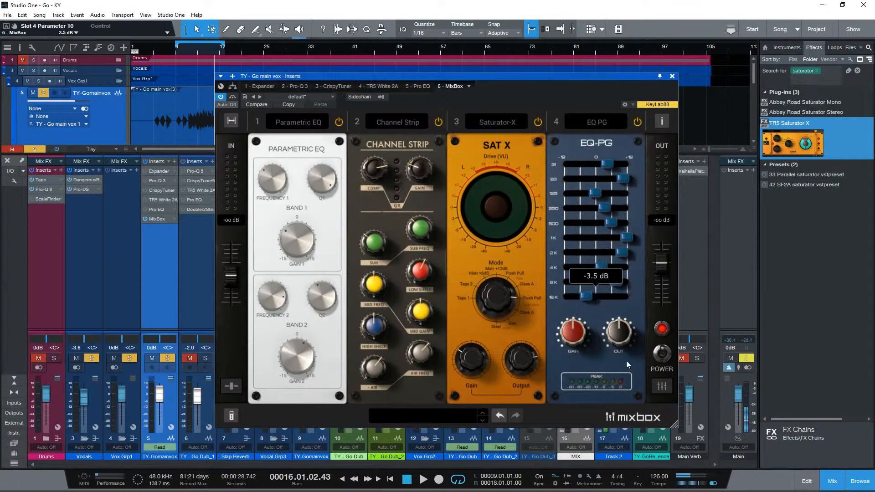
- Replace the EQ PG in slot 4 with the Vintage EQ-1A and try its low-frequency boost at 2.4
{"action": "left_click", "coordinate": [597, 122]}
{"action": "mouse_move", "coordinate": [598, 221]}
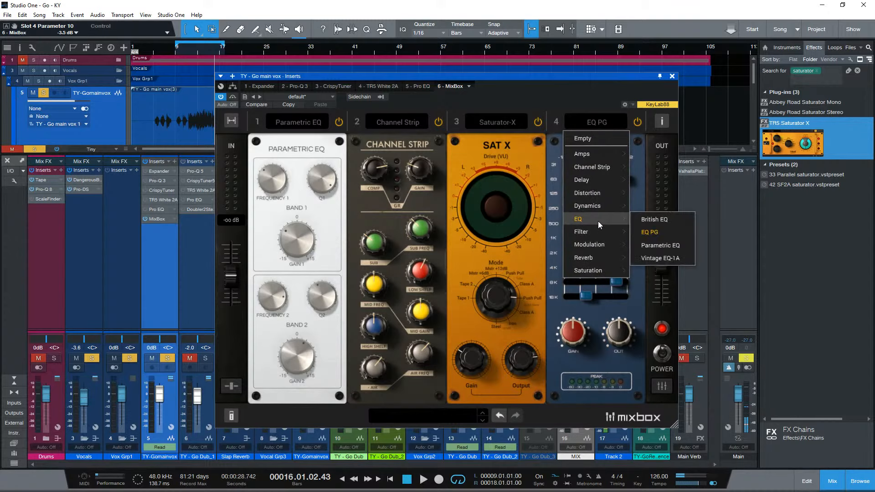
{"action": "left_click", "coordinate": [669, 258]}
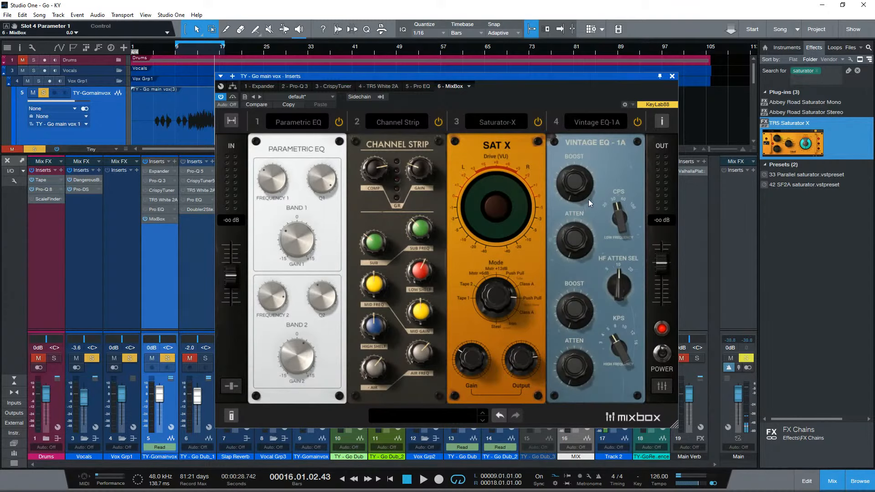
{"action": "left_click_drag", "start_coordinate": [587, 167], "coordinate": [597, 152]}
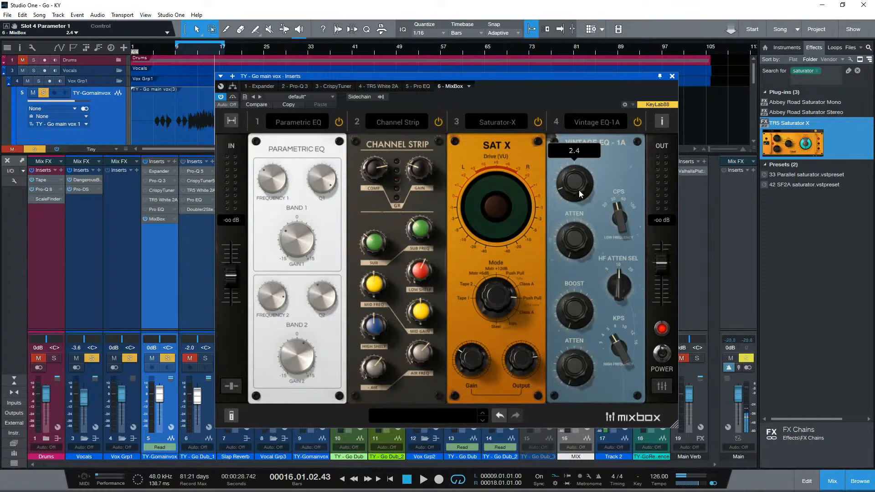
{"action": "left_click_drag", "start_coordinate": [581, 218], "coordinate": [594, 345]}
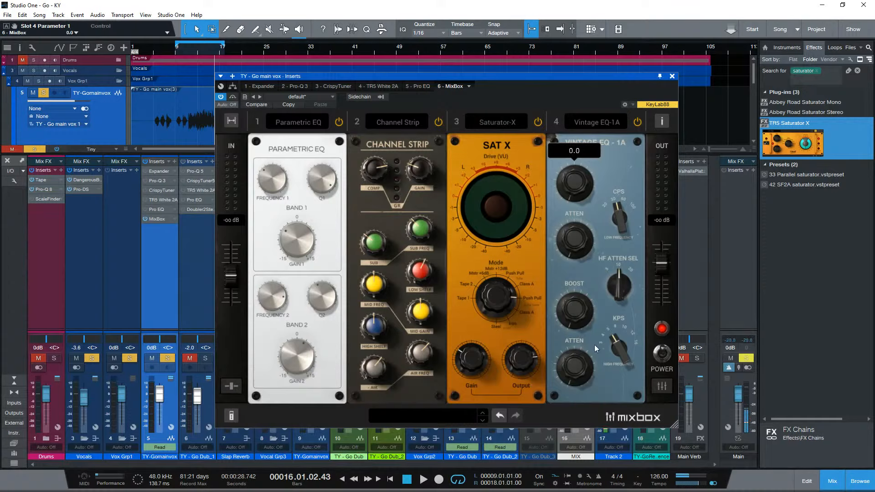
{"action": "left_click", "coordinate": [611, 121]}
{"action": "left_click", "coordinate": [609, 120]}
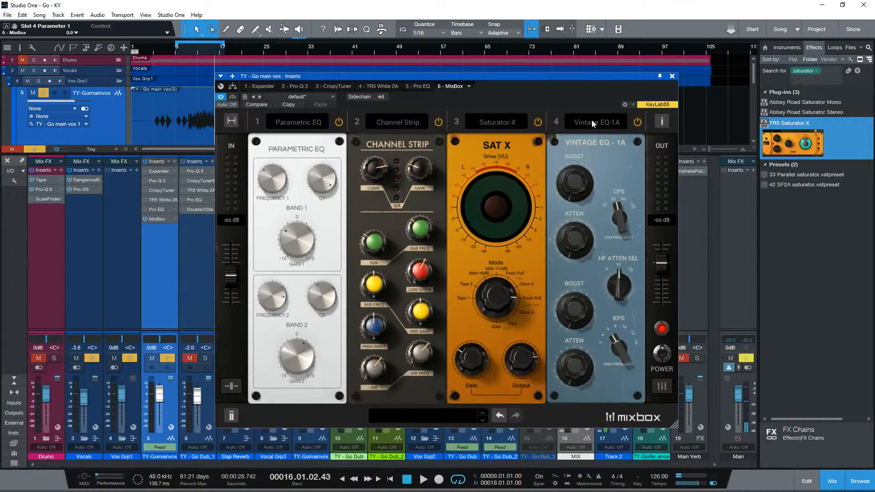
- Review the modulation, reverb, saturation and distortion modules available for slot 4
{"action": "left_click", "coordinate": [592, 123]}
{"action": "mouse_move", "coordinate": [591, 234]}
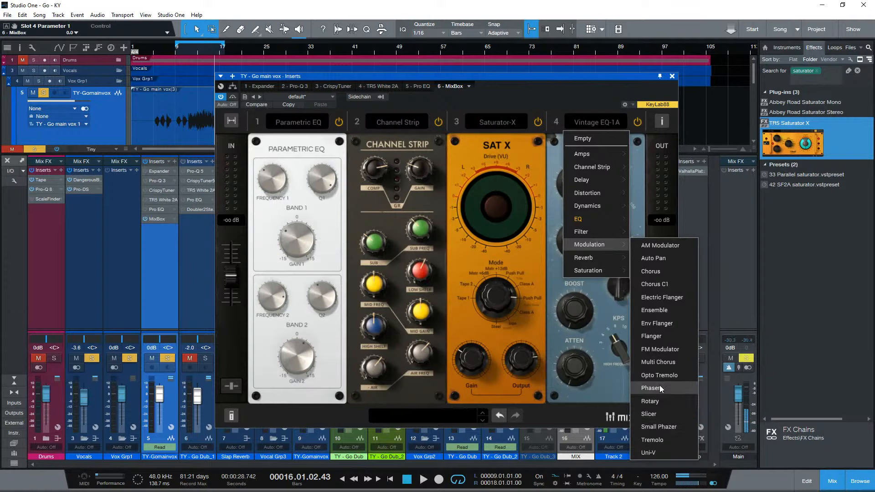
{"action": "mouse_move", "coordinate": [591, 258]}
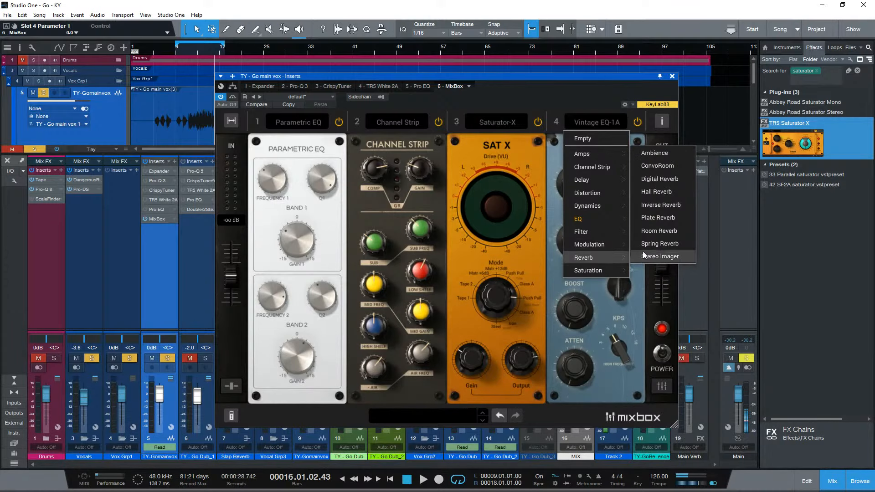
{"action": "mouse_move", "coordinate": [606, 274]}
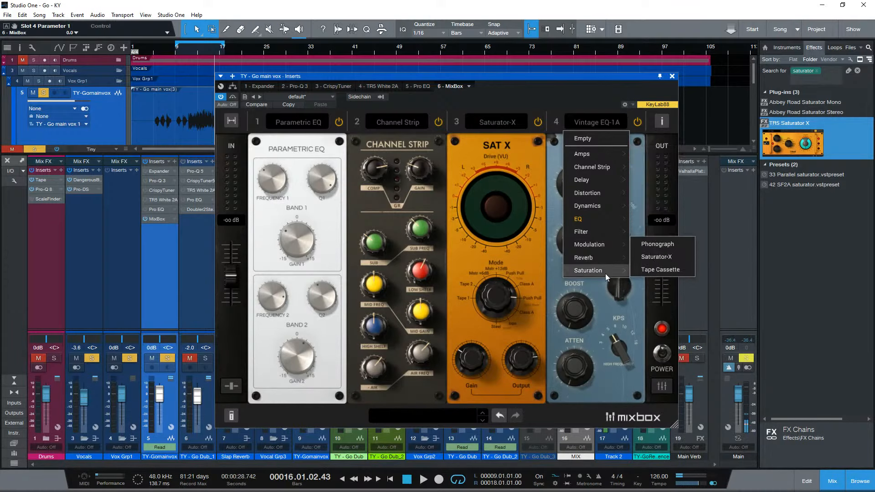
{"action": "mouse_move", "coordinate": [592, 167]}
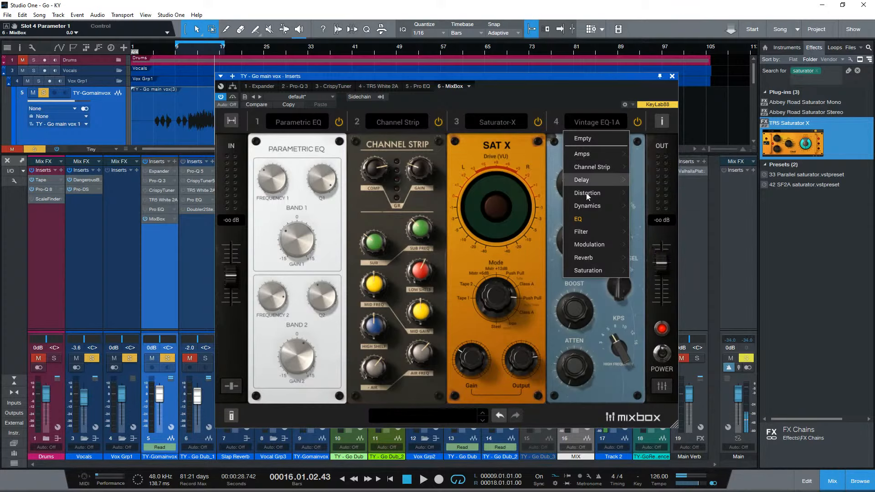
{"action": "mouse_move", "coordinate": [586, 193]}
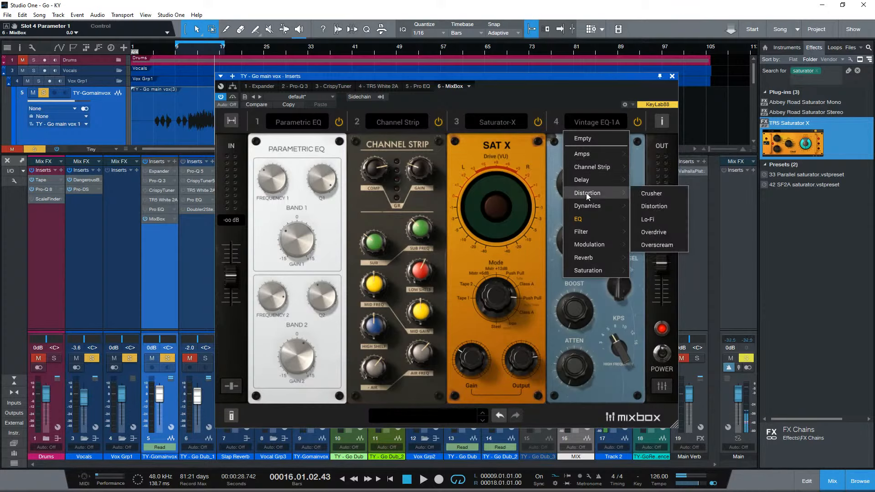
{"action": "left_click", "coordinate": [641, 157]}
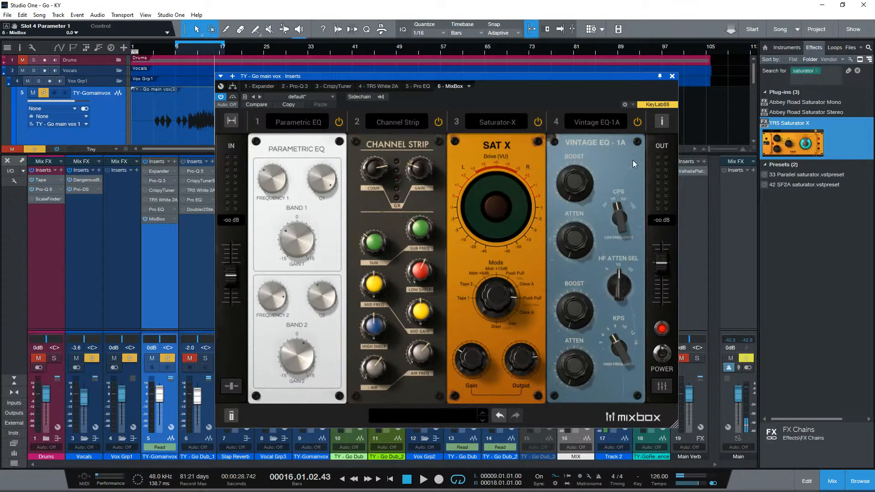
- Play the vocal and replace the Vintage EQ-1A in slot 4 with the Limiter dynamics module
{"action": "key", "text": "space"}
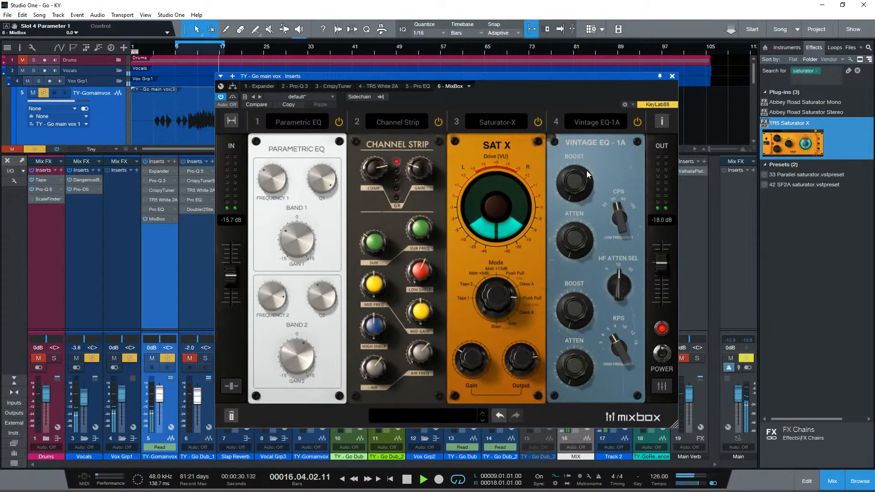
{"action": "left_click", "coordinate": [597, 122]}
{"action": "mouse_move", "coordinate": [587, 204]}
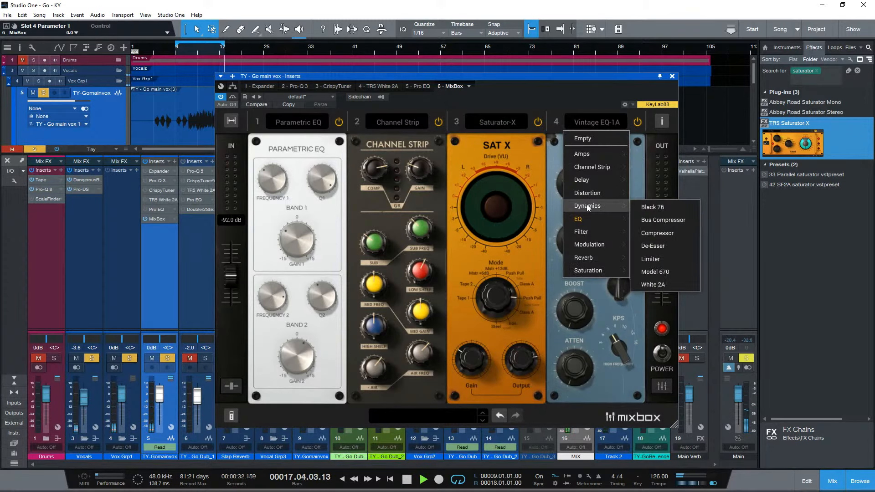
{"action": "left_click", "coordinate": [651, 260]}
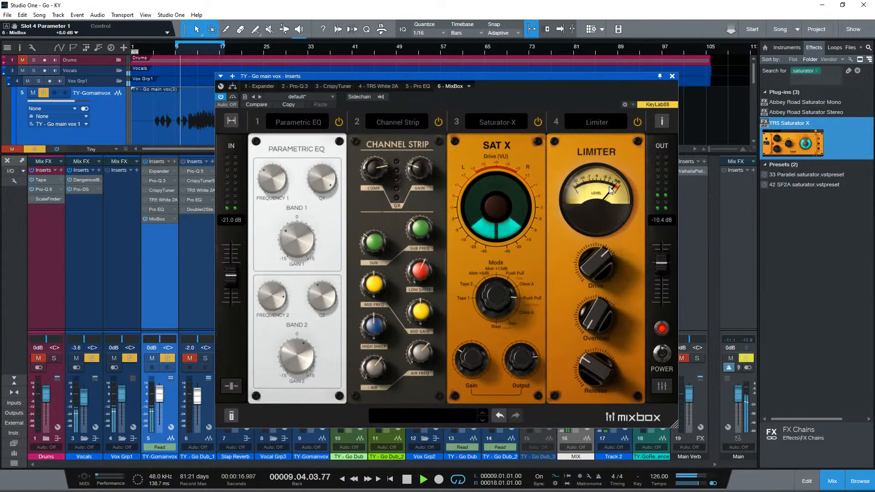
- Replace the Limiter in slot 4 with the Model 670 dynamics module
{"action": "left_click", "coordinate": [605, 120]}
{"action": "mouse_move", "coordinate": [599, 193]}
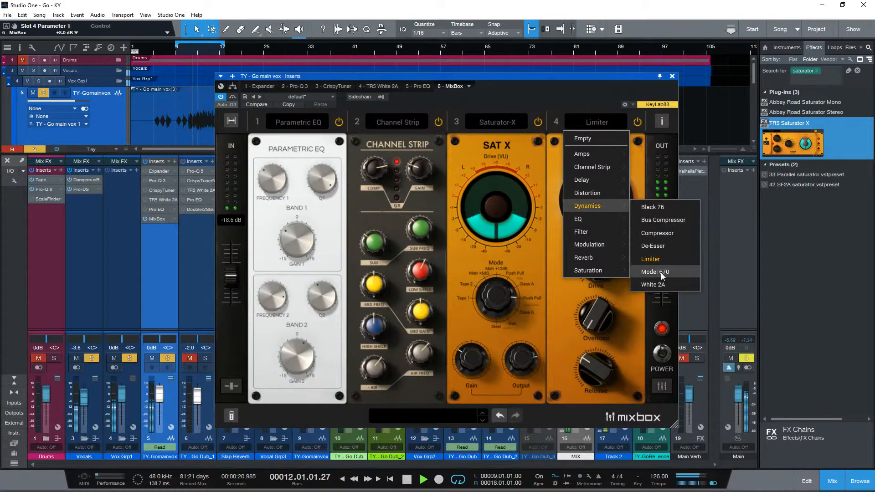
{"action": "left_click", "coordinate": [661, 273]}
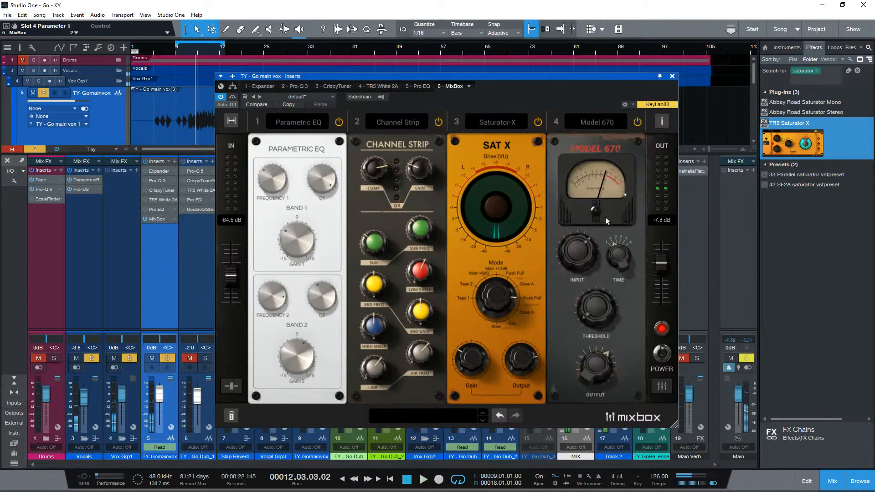
- Replace the Model 670 in slot 4 with the White 2A dynamics module and switch it to Limit mode
{"action": "left_click", "coordinate": [606, 123]}
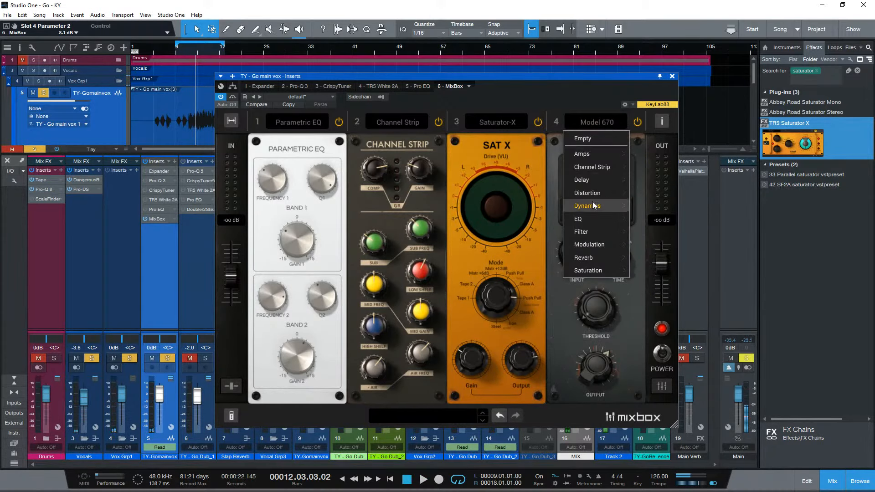
{"action": "mouse_move", "coordinate": [591, 208]}
{"action": "left_click", "coordinate": [653, 285]}
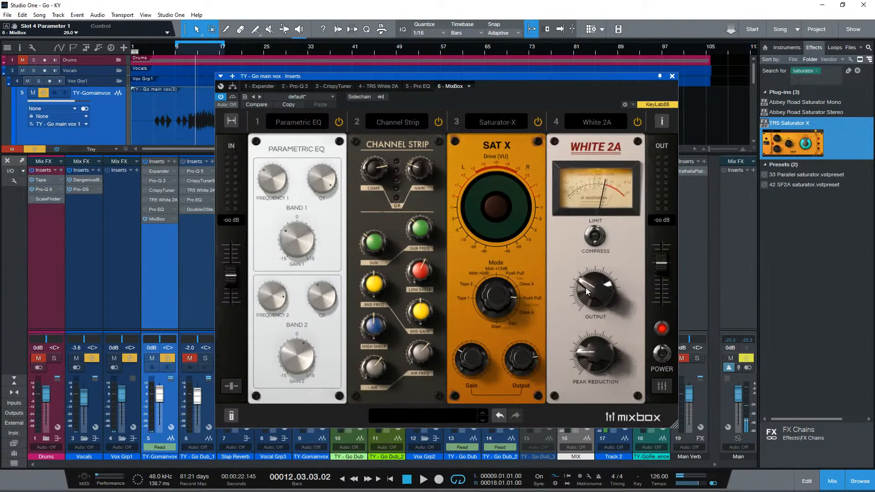
{"action": "left_click", "coordinate": [598, 243]}
{"action": "left_click", "coordinate": [605, 123]}
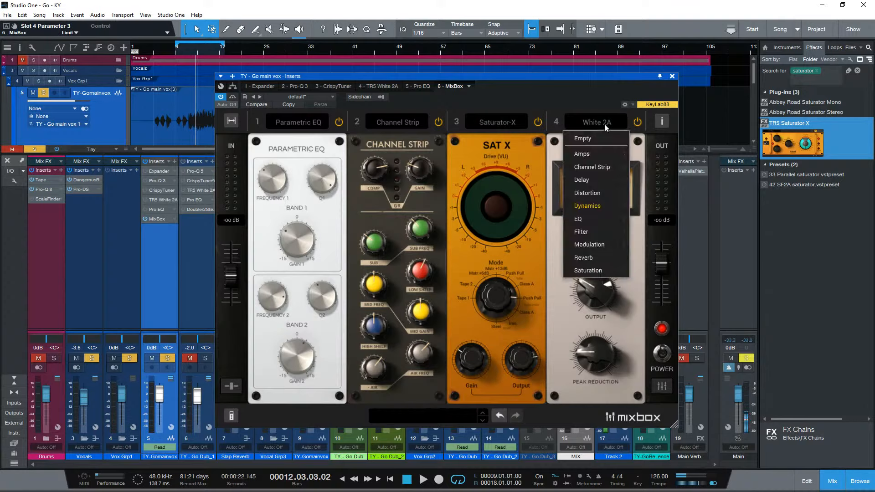
{"action": "left_click", "coordinate": [604, 123]}
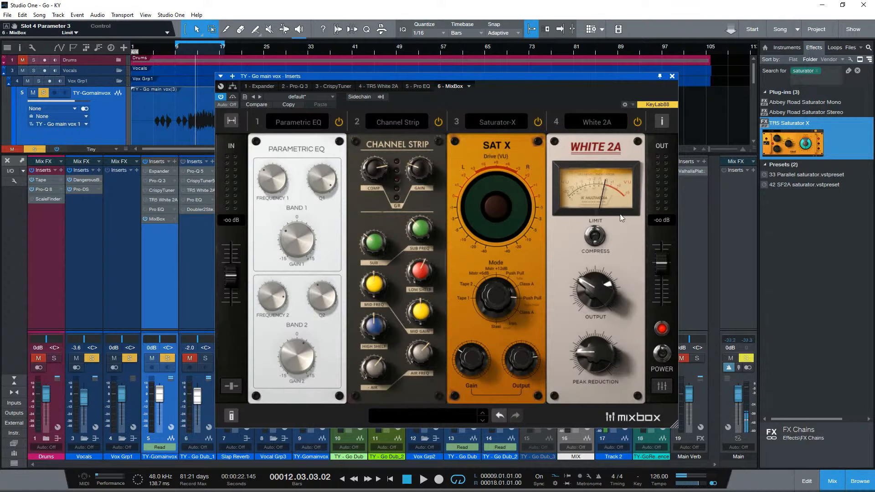
- Load the De-Esser dynamics module into slot 4 in place of the White 2A and shift the plug-in window slightly
{"action": "left_click", "coordinate": [591, 119]}
{"action": "mouse_move", "coordinate": [592, 206]}
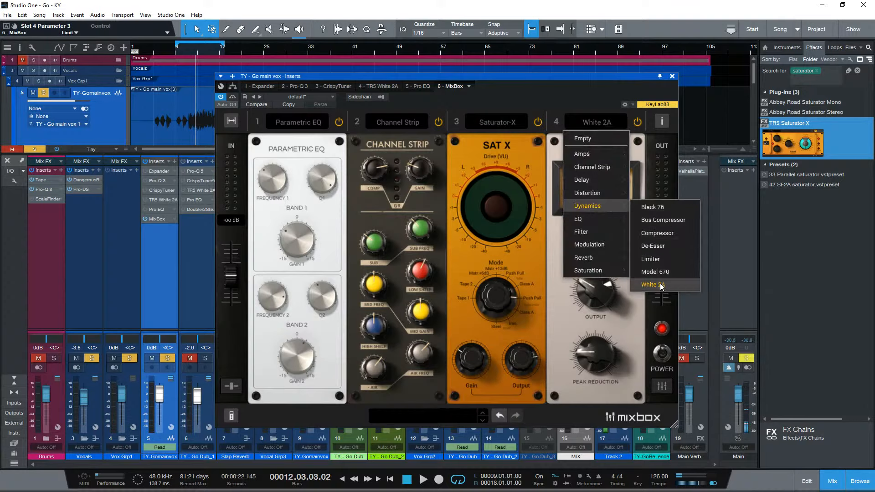
{"action": "left_click", "coordinate": [655, 246]}
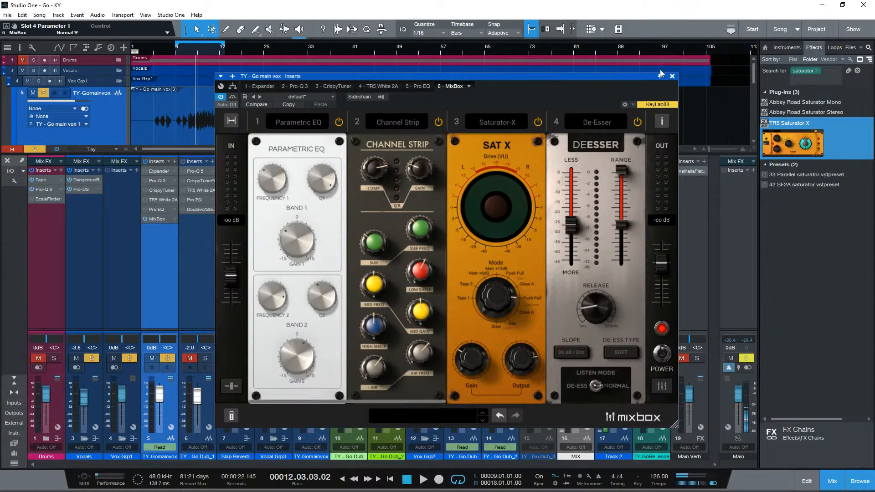
{"action": "left_click_drag", "start_coordinate": [634, 78], "coordinate": [632, 83]}
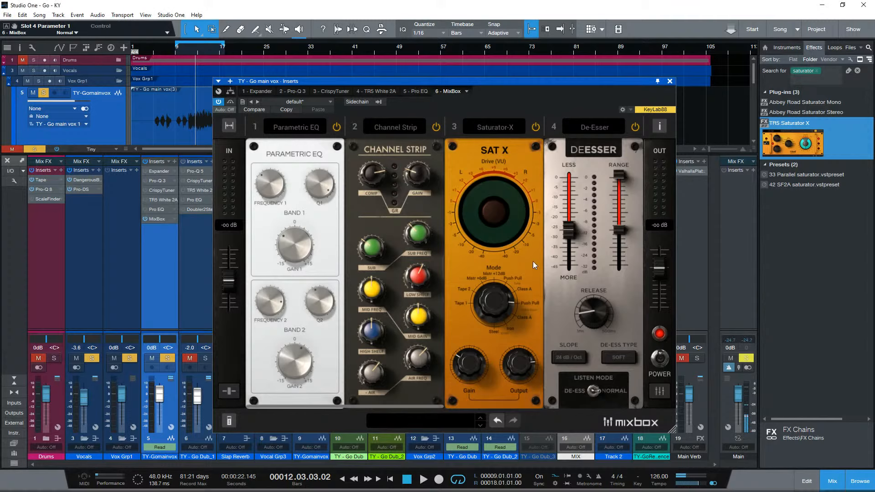
- Look through the module categories available for slot 3, including Saturation, Channel Strip and Filter, keeping Saturator-X loaded
{"action": "left_click", "coordinate": [481, 121]}
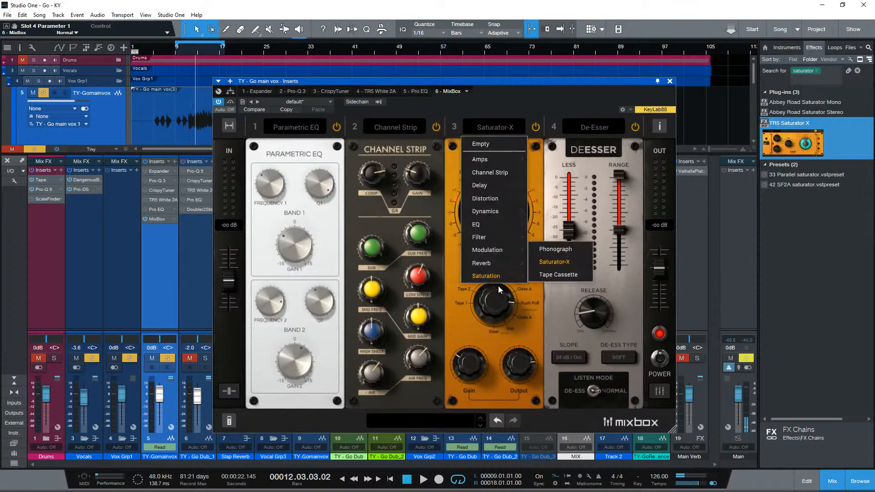
{"action": "left_click", "coordinate": [521, 324]}
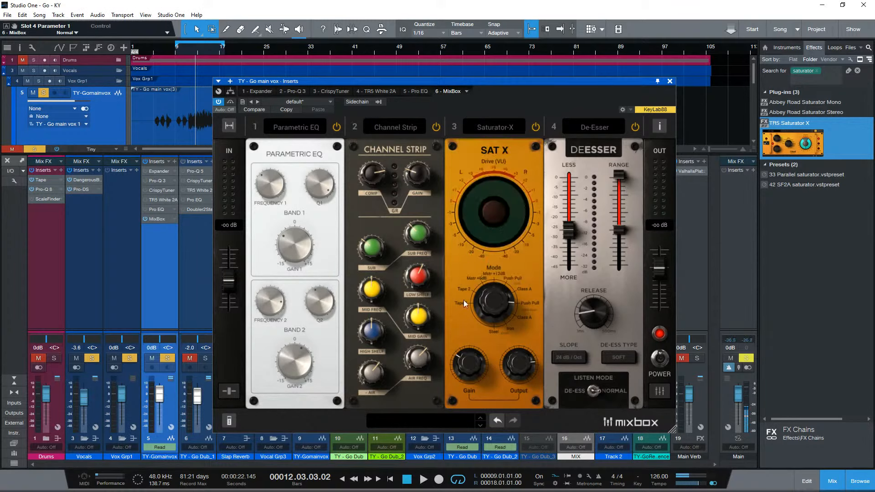
{"action": "left_click", "coordinate": [500, 131]}
{"action": "mouse_move", "coordinate": [493, 175]}
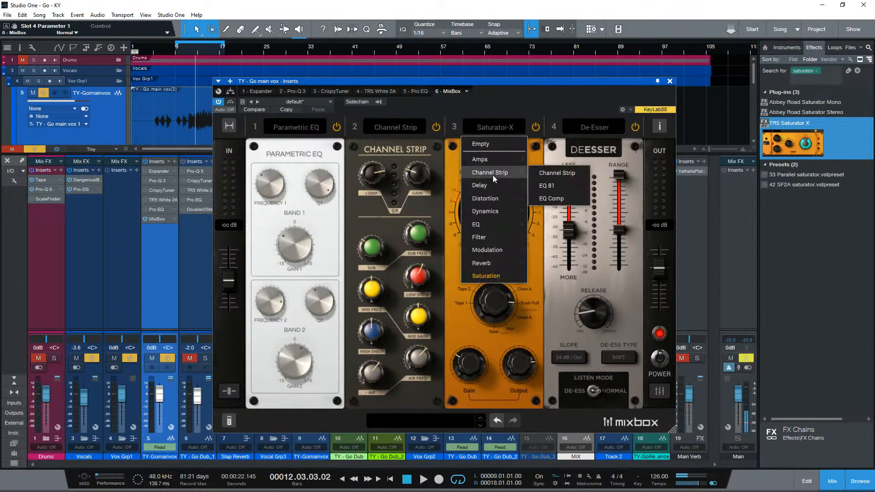
{"action": "mouse_move", "coordinate": [480, 213]}
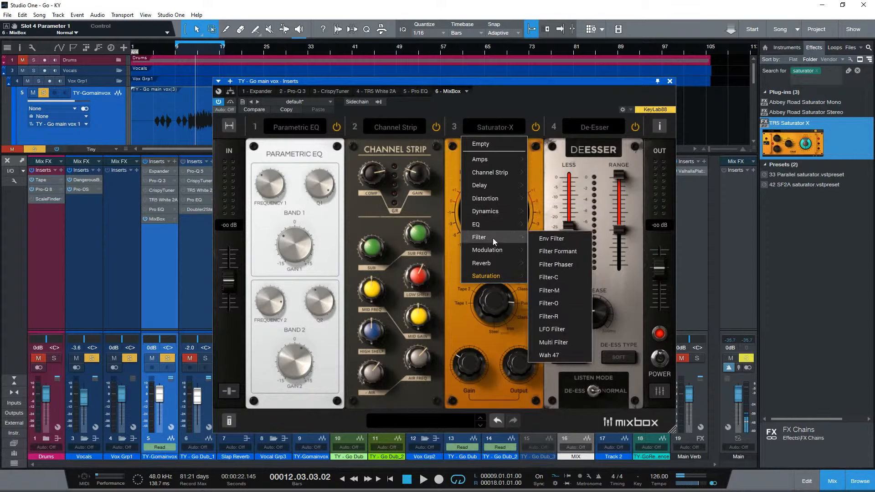
{"action": "left_click", "coordinate": [499, 349]}
- Set the Saturator-X mode in slot 3 to Master +6dB
{"action": "left_click_drag", "start_coordinate": [511, 296], "coordinate": [483, 367]}
{"action": "left_click_drag", "start_coordinate": [478, 306], "coordinate": [493, 347]}
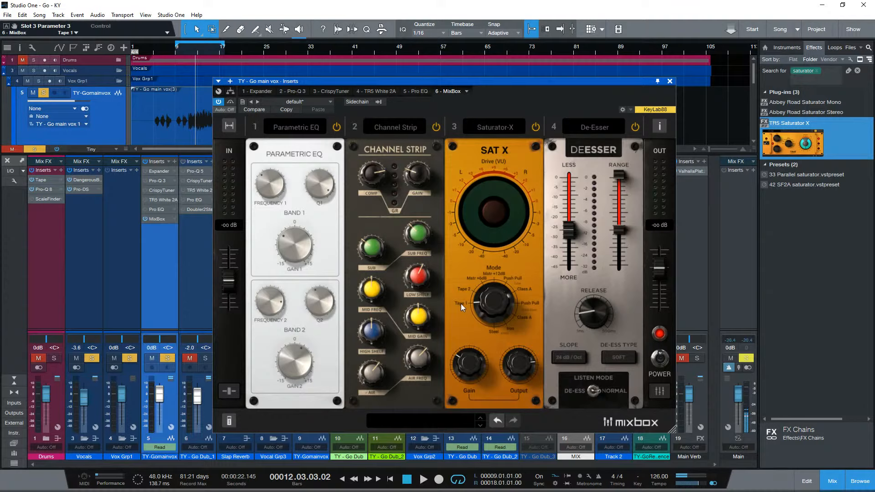
{"action": "left_click_drag", "start_coordinate": [476, 304], "coordinate": [486, 283]}
- Insert the TR5 Saturator X plug-in on the Main channel and reposition its window
{"action": "left_click_drag", "start_coordinate": [807, 155], "coordinate": [748, 252]}
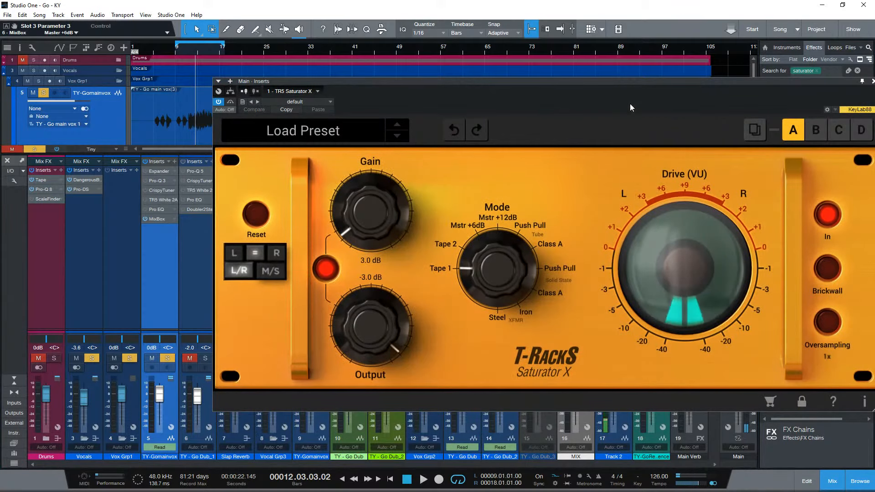
{"action": "left_click_drag", "start_coordinate": [630, 82], "coordinate": [529, 101]}
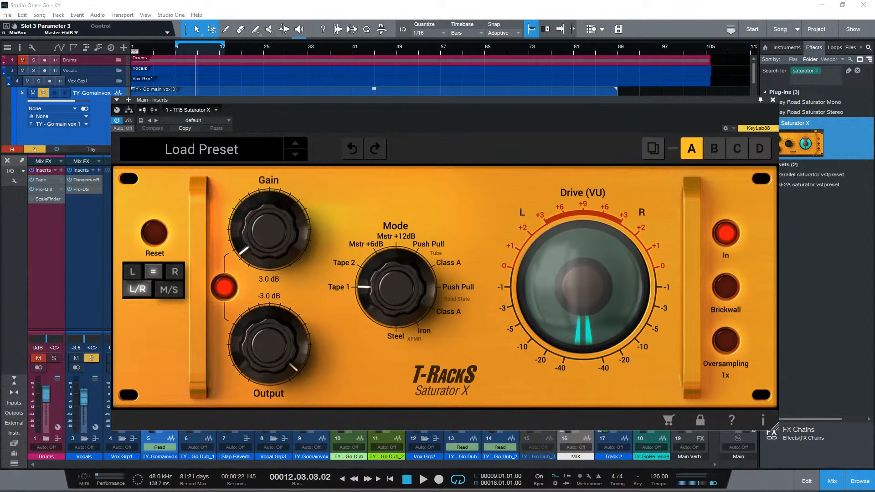
- Switch to the T-RackS 5 user manual in Acrobat and go to Chapter 4 - T-RackS 5 module processors
{"action": "key", "text": "alt+Tab"}
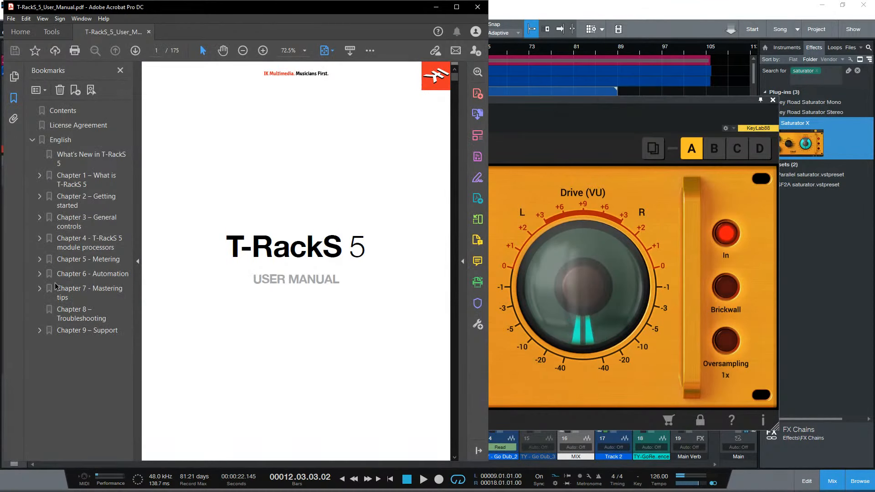
{"action": "left_click", "coordinate": [74, 250]}
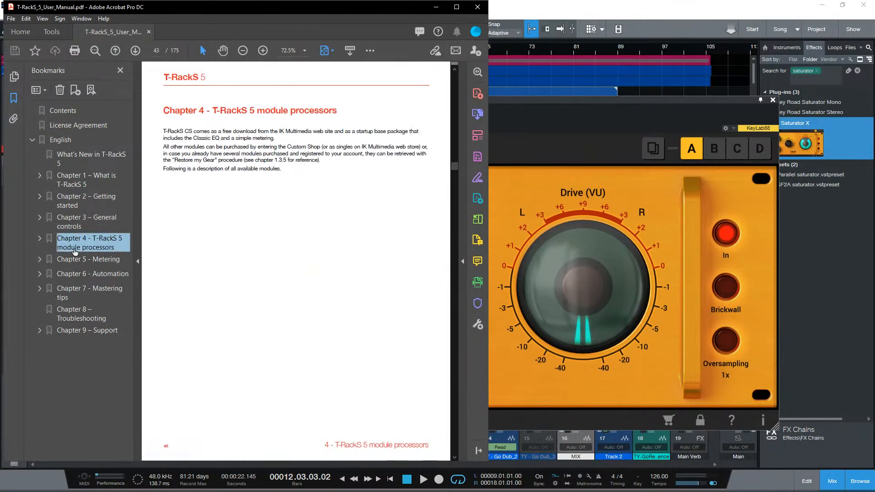
{"action": "left_click", "coordinate": [40, 238]}
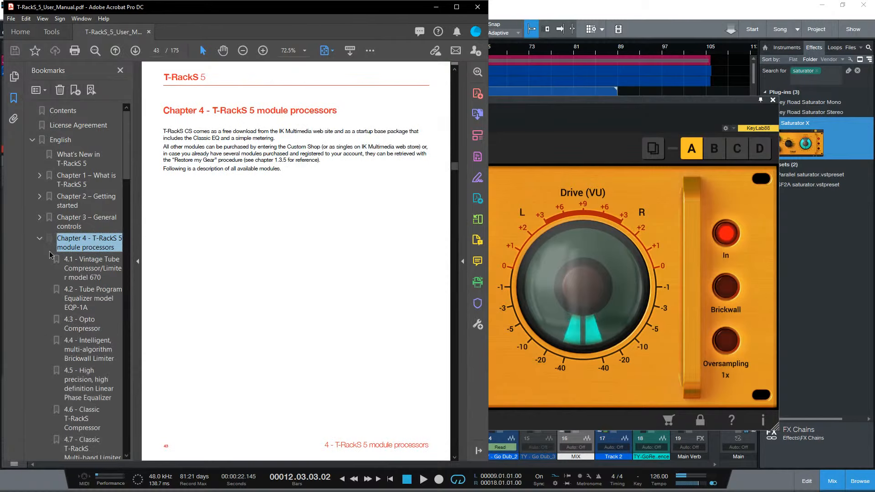
{"action": "left_click", "coordinate": [39, 238]}
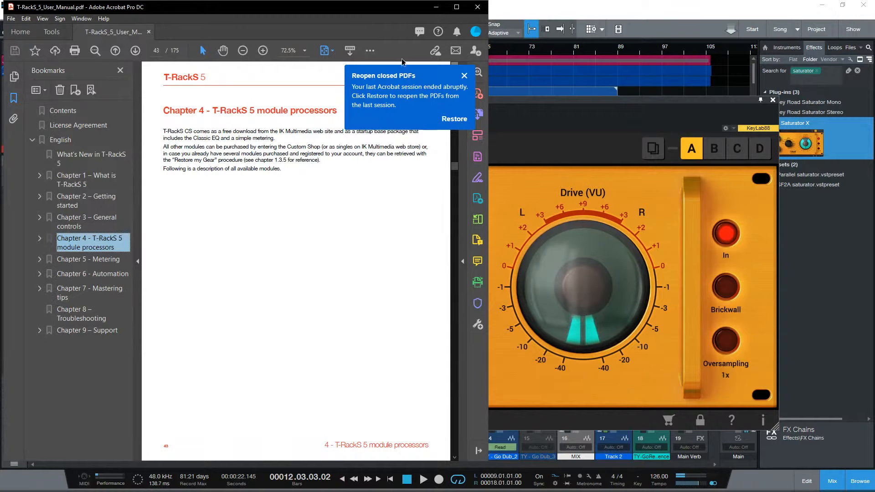
{"action": "left_click", "coordinate": [309, 119]}
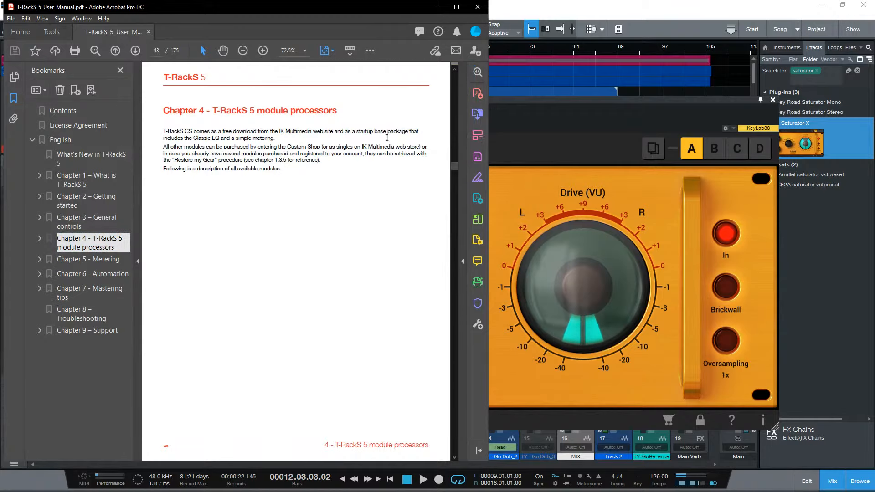
- Search the manual for "saturator"
{"action": "key", "text": "ctrl+f"}
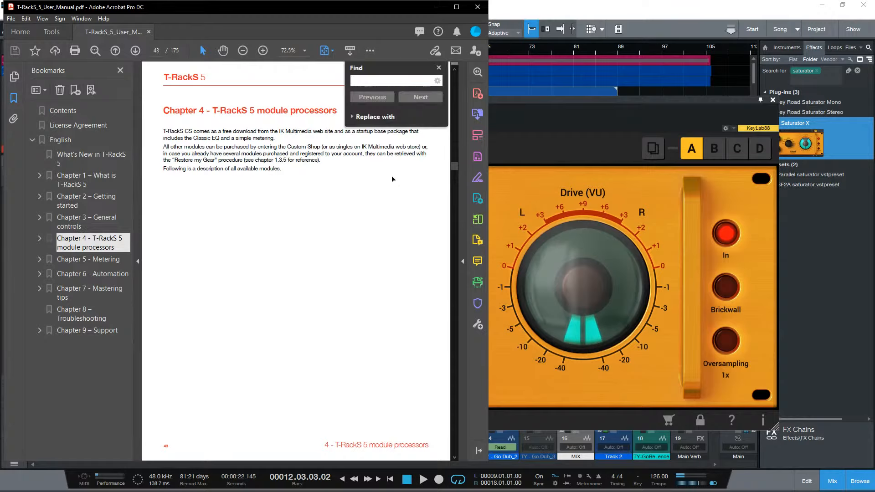
{"action": "type", "text": "s"}
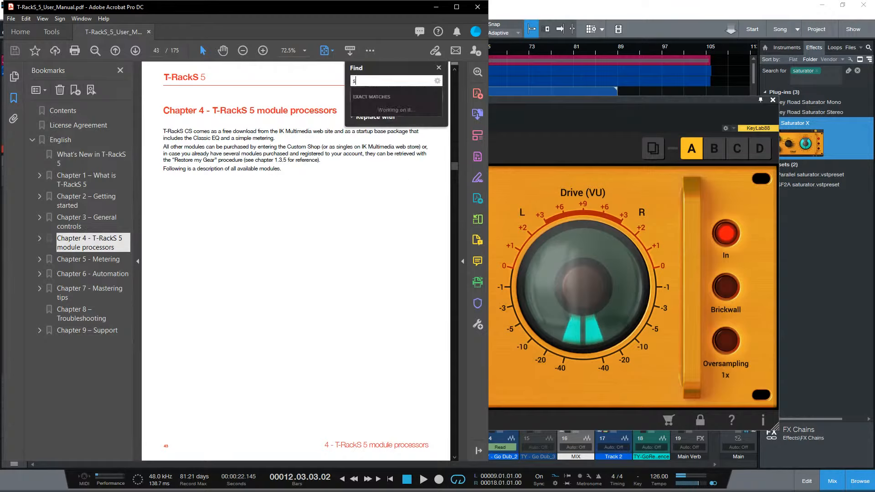
{"action": "type", "text": "aturator"}
{"action": "key", "text": "Return"}
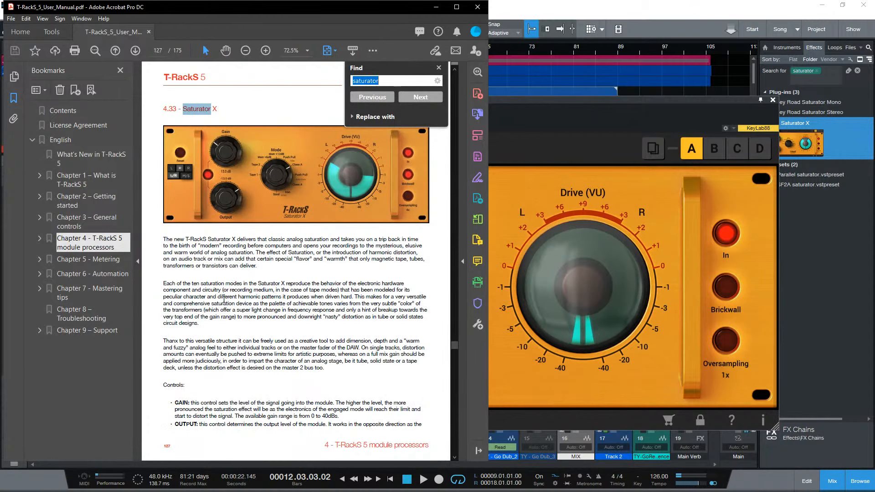
- Read the Tape 2, Master +6dB and Master +12dB mode descriptions in the Saturator X section
{"action": "scroll", "coordinate": [208, 349], "scroll_direction": "up", "scroll_amount": 2}
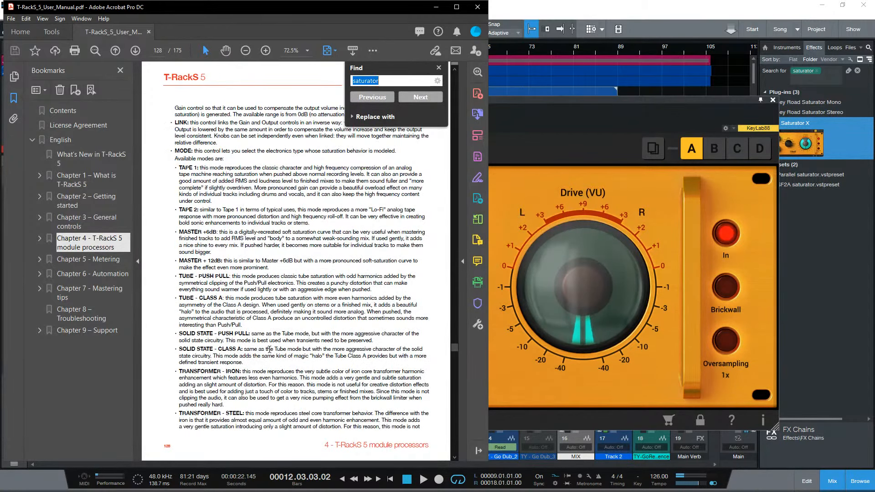
{"action": "left_click_drag", "start_coordinate": [201, 210], "coordinate": [404, 211]}
{"action": "left_click", "coordinate": [309, 257]}
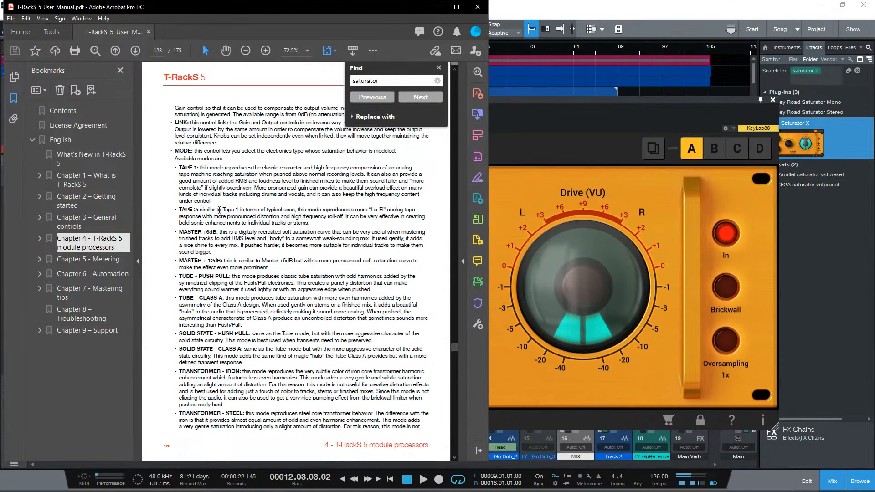
{"action": "left_click_drag", "start_coordinate": [206, 233], "coordinate": [320, 240]}
{"action": "left_click", "coordinate": [274, 246]}
{"action": "left_click_drag", "start_coordinate": [243, 241], "coordinate": [321, 239]}
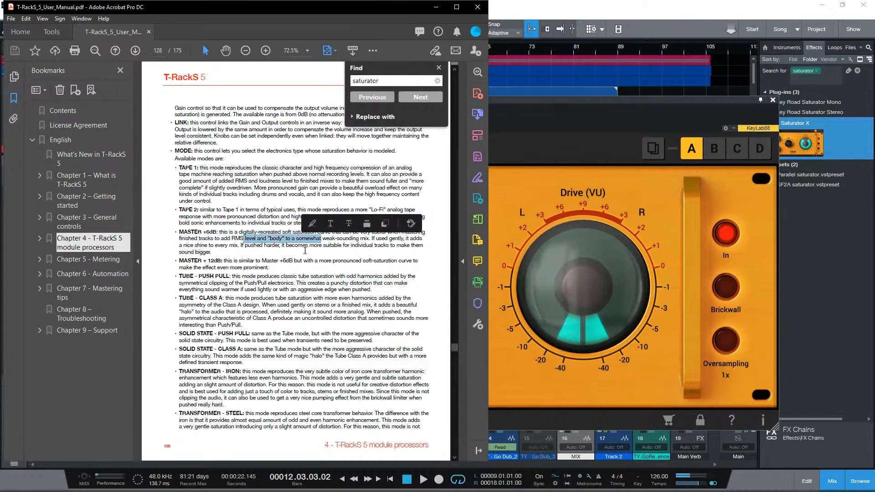
{"action": "left_click", "coordinate": [304, 260]}
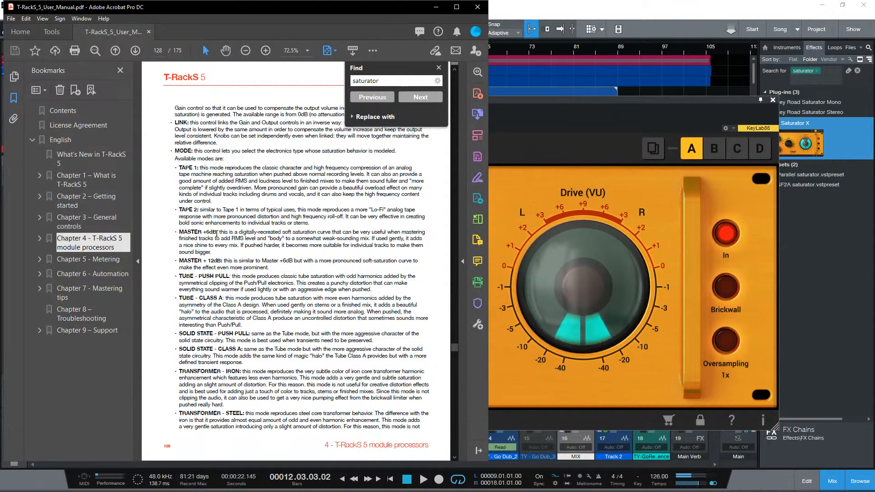
{"action": "left_click_drag", "start_coordinate": [350, 243], "coordinate": [279, 246]}
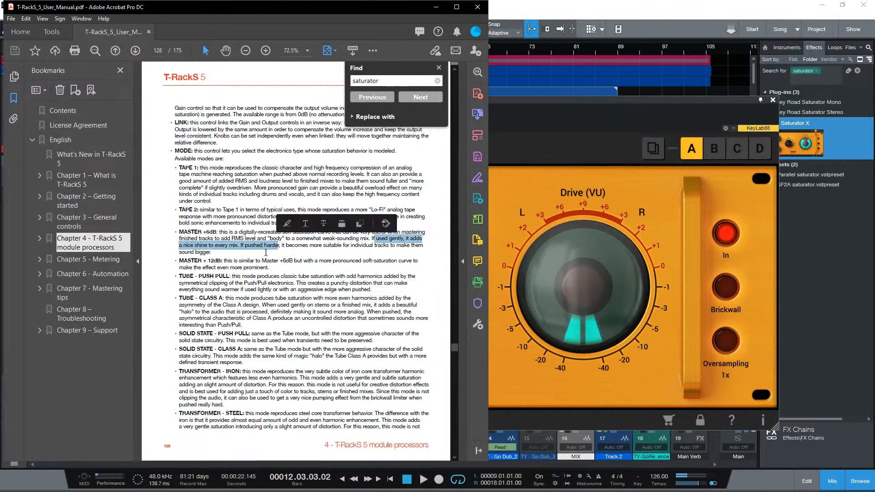
{"action": "left_click", "coordinate": [276, 250]}
{"action": "left_click_drag", "start_coordinate": [216, 266], "coordinate": [198, 243]}
{"action": "left_click", "coordinate": [289, 263]}
{"action": "left_click", "coordinate": [192, 239]}
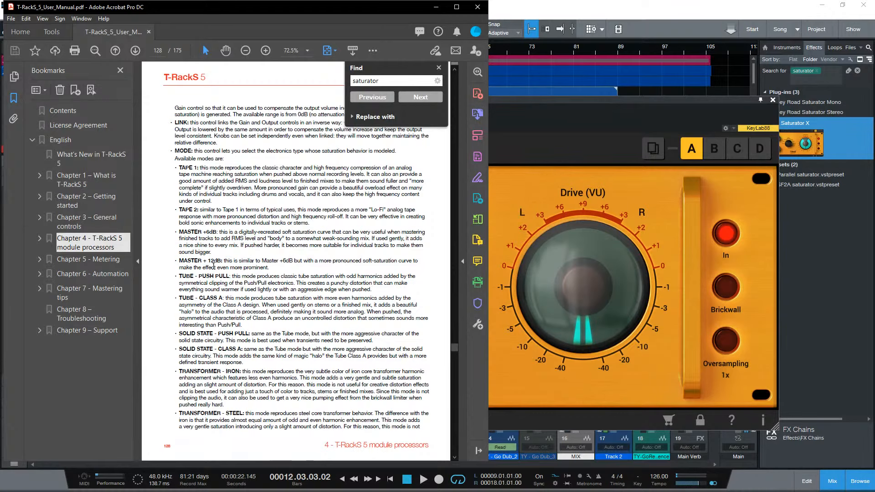
- Read the Push Pull and Class A descriptions for the Tube and Solid State modes of Saturator X
{"action": "left_click_drag", "start_coordinate": [179, 279], "coordinate": [255, 326]}
{"action": "left_click", "coordinate": [260, 327]}
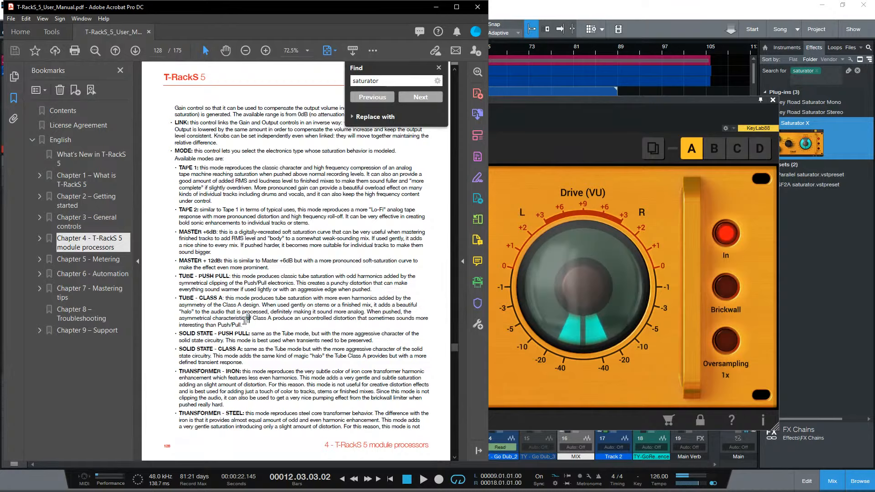
{"action": "left_click_drag", "start_coordinate": [243, 325], "coordinate": [179, 298]}
{"action": "left_click", "coordinate": [281, 327]}
{"action": "left_click_drag", "start_coordinate": [181, 331], "coordinate": [245, 363]}
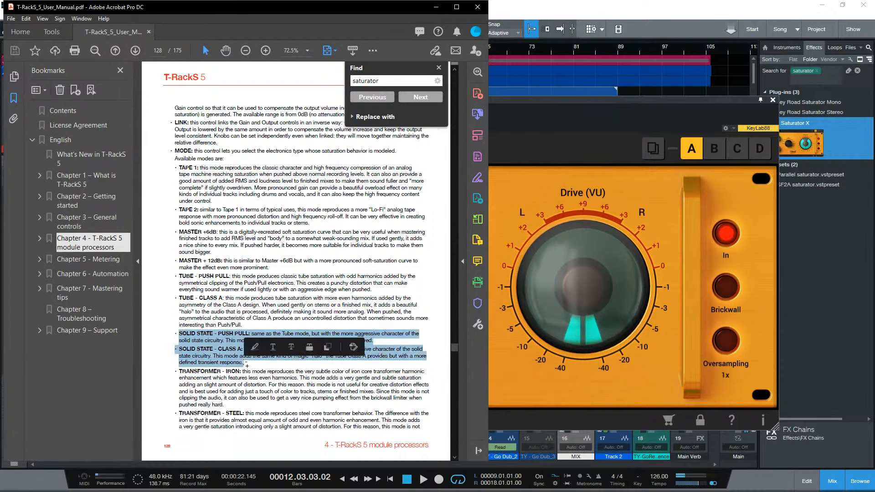
- Read the Transformer Iron and Steel mode descriptions and skim the remaining Saturator X controls on the following pages
{"action": "left_click_drag", "start_coordinate": [178, 371], "coordinate": [281, 378]}
{"action": "left_click", "coordinate": [273, 378]}
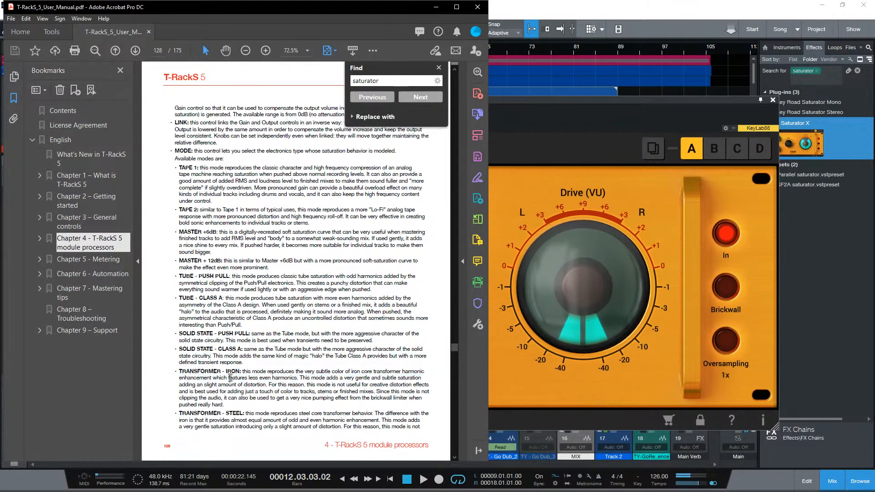
{"action": "left_click_drag", "start_coordinate": [179, 371], "coordinate": [233, 413]}
{"action": "left_click", "coordinate": [292, 403]}
{"action": "scroll", "coordinate": [292, 404], "scroll_direction": "down", "scroll_amount": 3}
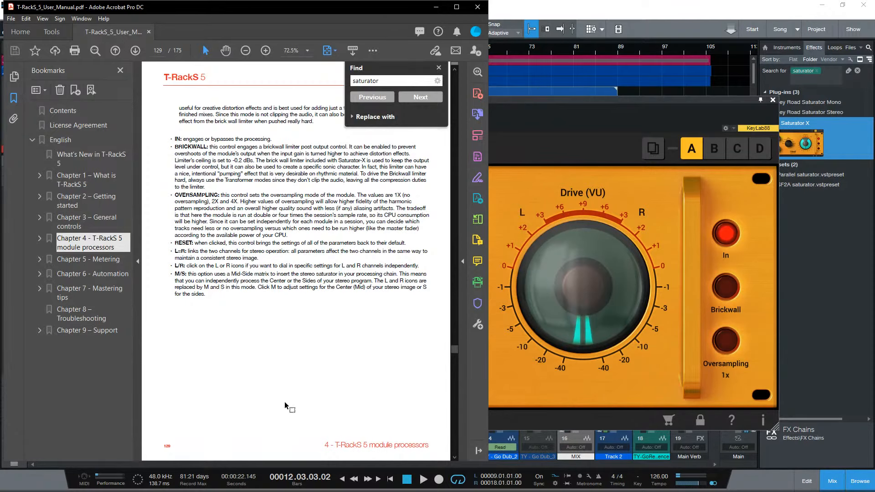
{"action": "scroll", "coordinate": [286, 406], "scroll_direction": "up", "scroll_amount": 3}
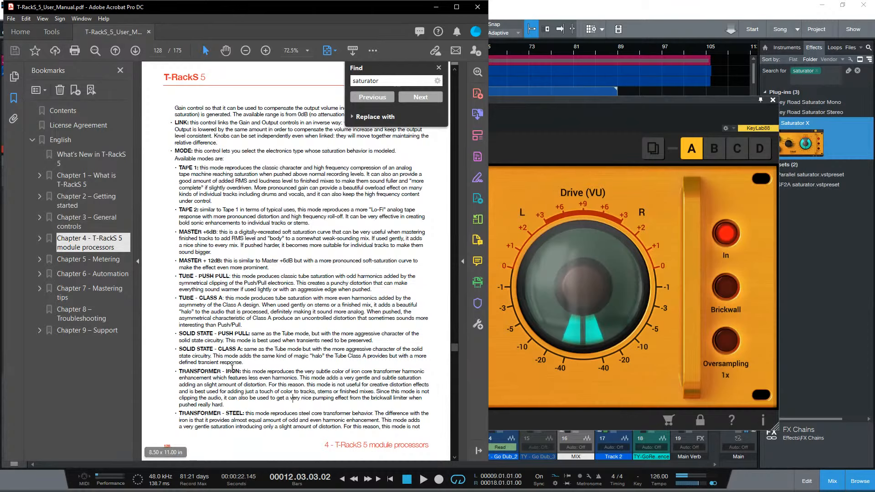
{"action": "left_click_drag", "start_coordinate": [224, 371], "coordinate": [256, 419]}
{"action": "left_click", "coordinate": [257, 419]}
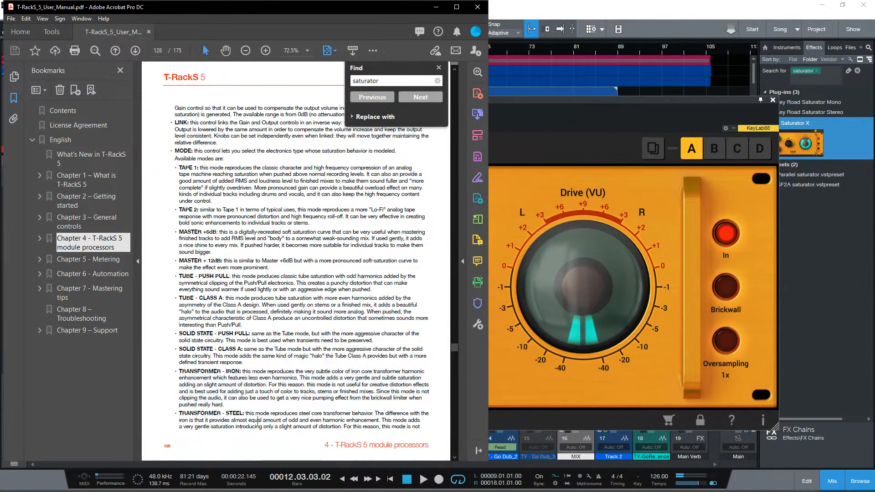
{"action": "scroll", "coordinate": [310, 392], "scroll_direction": "down", "scroll_amount": 2}
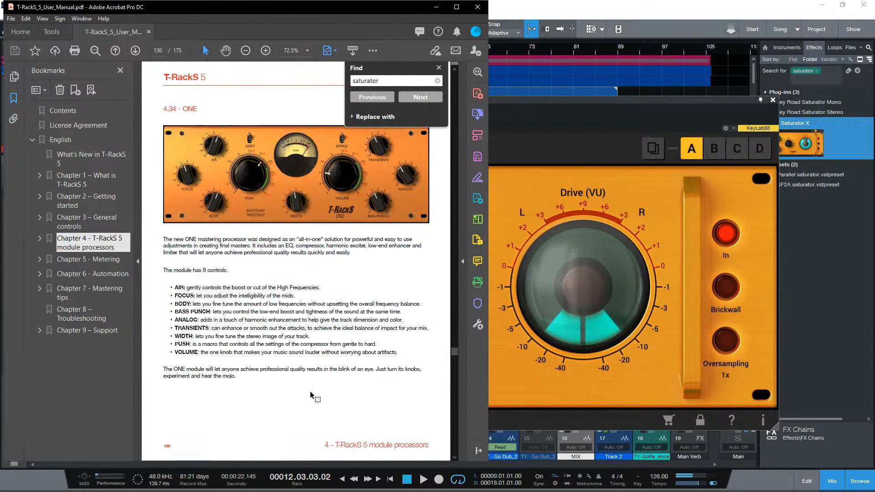
{"action": "scroll", "coordinate": [310, 391], "scroll_direction": "up", "scroll_amount": 2}
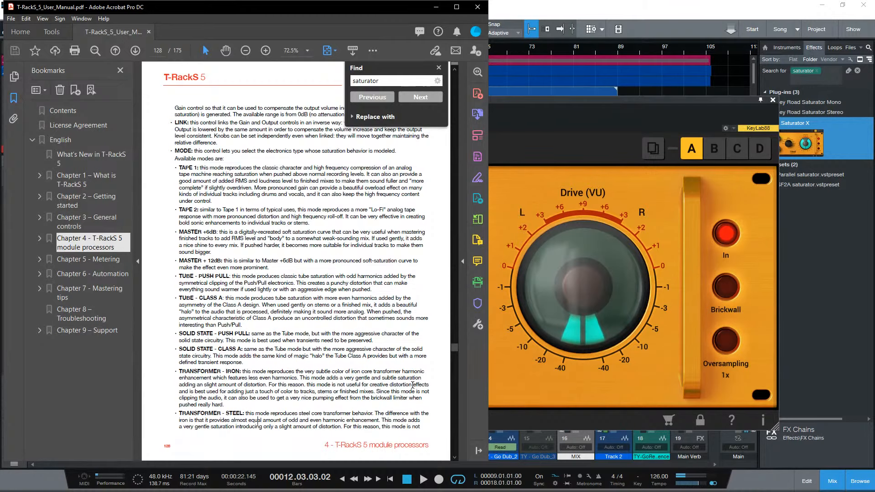
{"action": "scroll", "coordinate": [413, 385], "scroll_direction": "up", "scroll_amount": 5}
{"action": "scroll", "coordinate": [413, 388], "scroll_direction": "down", "scroll_amount": 6}
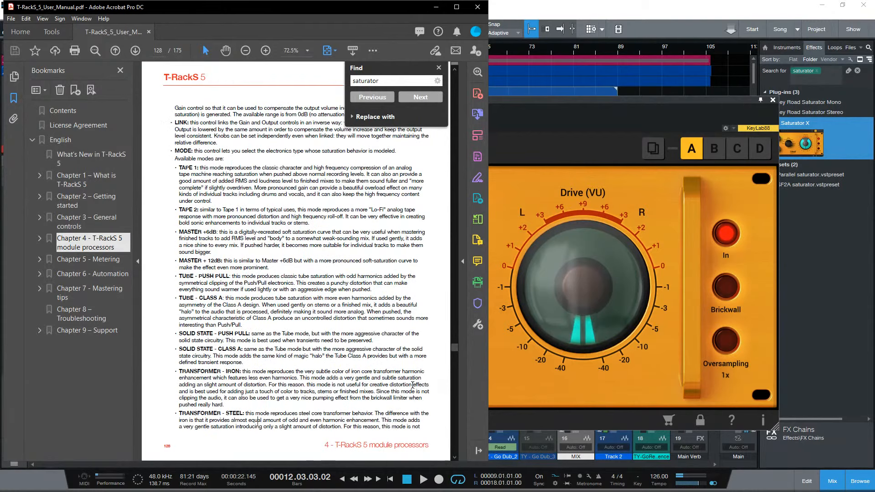
- Close the manual and the TR5 Saturator X window, and reopen MixBox from the main vocal's inserts
{"action": "left_click", "coordinate": [477, 7]}
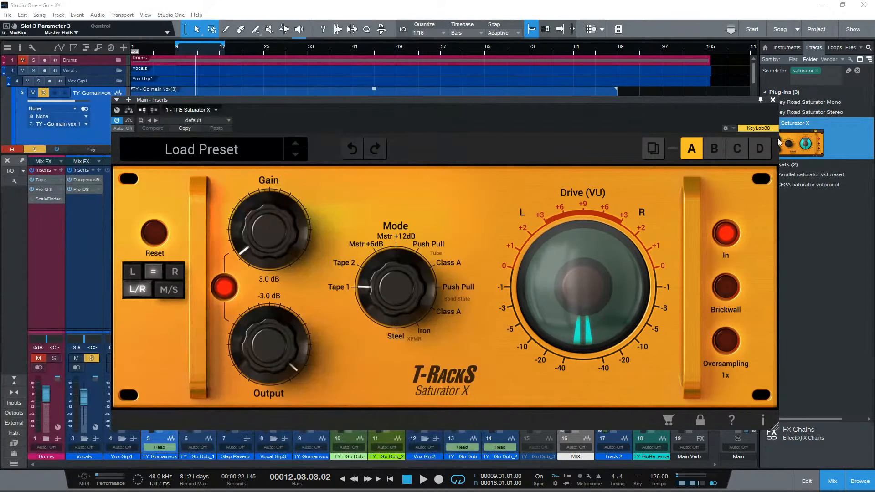
{"action": "left_click", "coordinate": [774, 102]}
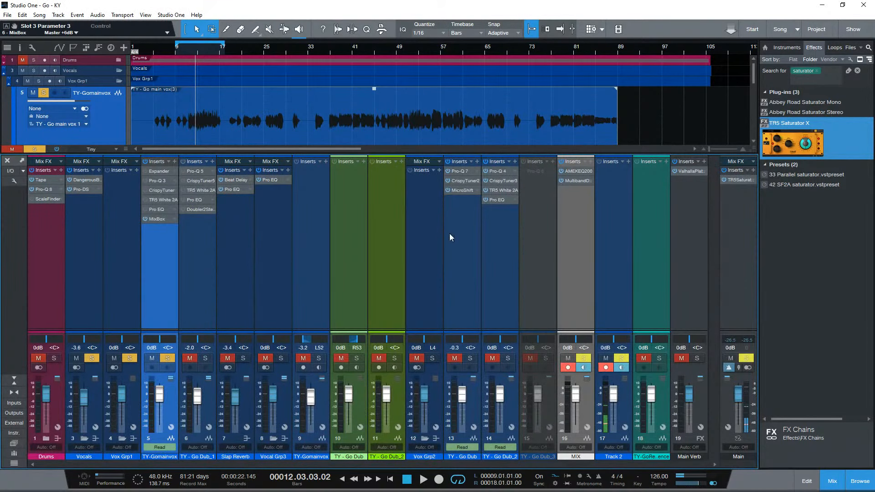
{"action": "left_click", "coordinate": [157, 220]}
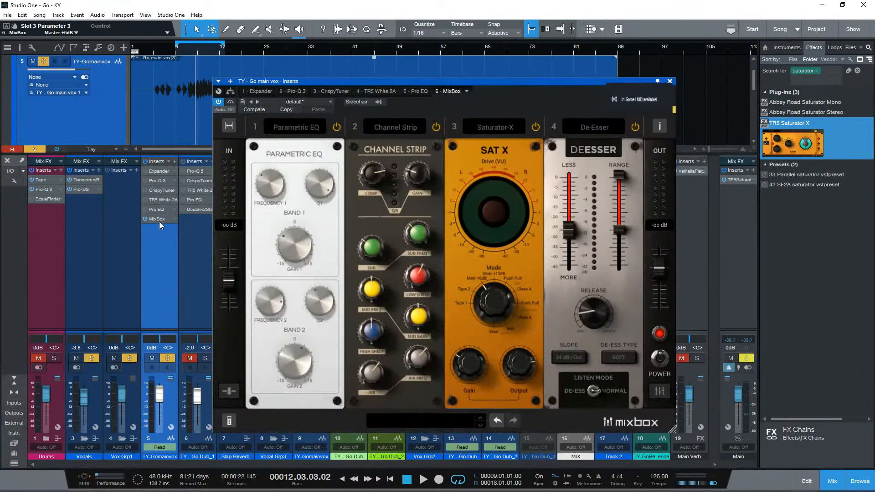
- Play the vocal and cycle the slope of the De-Esser in slot 4 to 12 dB/Oct
{"action": "left_click", "coordinate": [600, 125]}
{"action": "left_click", "coordinate": [600, 125]}
{"action": "left_click", "coordinate": [570, 358]}
{"action": "key", "text": "space"}
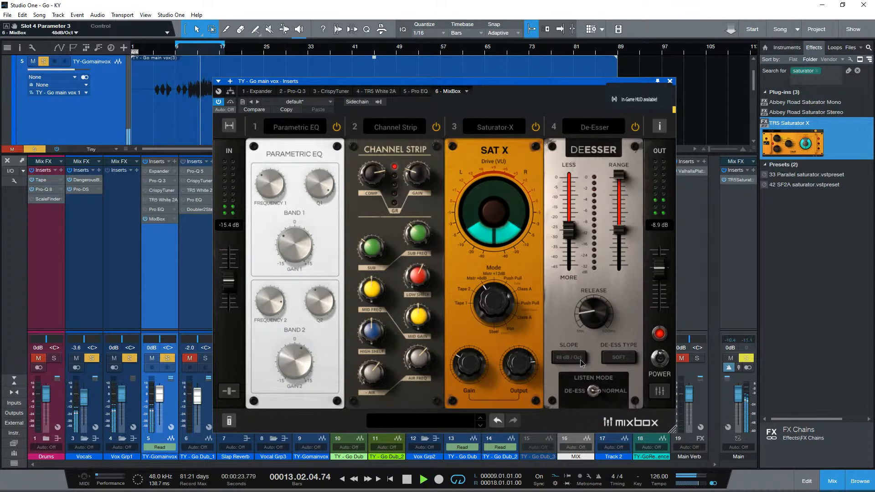
{"action": "left_click", "coordinate": [569, 357]}
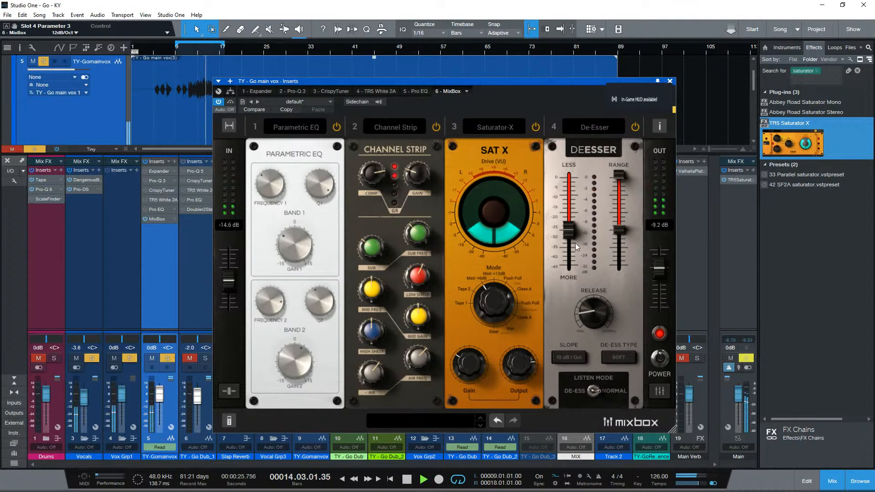
- Set the De-Esser's release to 140.5 ms and its range to 9582.9–16000 Hz, and toggle the De-Ess Type
{"action": "left_click_drag", "start_coordinate": [594, 310], "coordinate": [595, 291]}
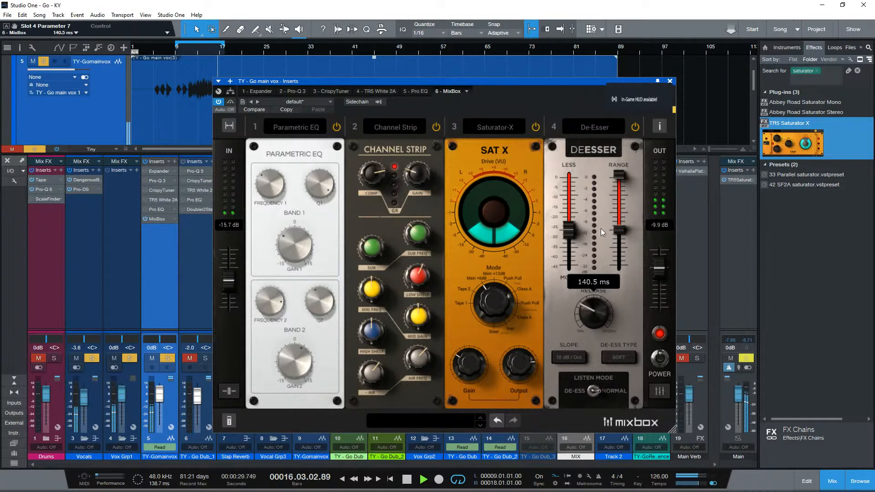
{"action": "mouse_move", "coordinate": [619, 175]}
{"action": "left_mouse_down"}
{"action": "mouse_move", "coordinate": [622, 211]}
{"action": "mouse_move", "coordinate": [623, 173]}
{"action": "left_mouse_up"}
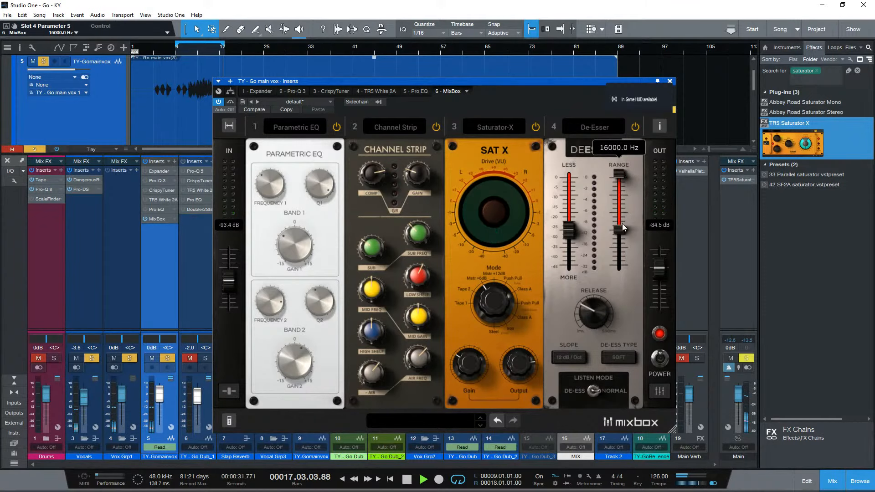
{"action": "left_click_drag", "start_coordinate": [623, 223], "coordinate": [616, 256]}
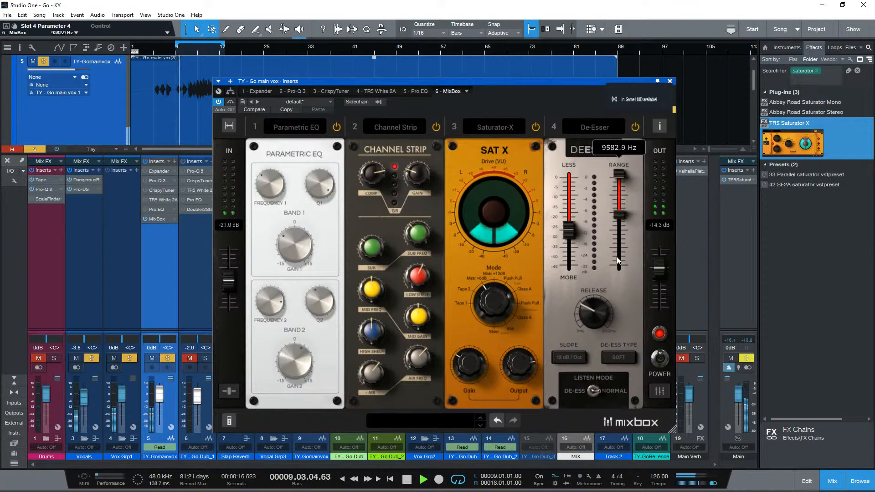
{"action": "left_click", "coordinate": [613, 358]}
- Audition the vocal in De-Ess listen mode, set the De-Esser's range to 4245.1–11006.3 Hz, and return the listen mode to Normal
{"action": "left_click", "coordinate": [594, 394]}
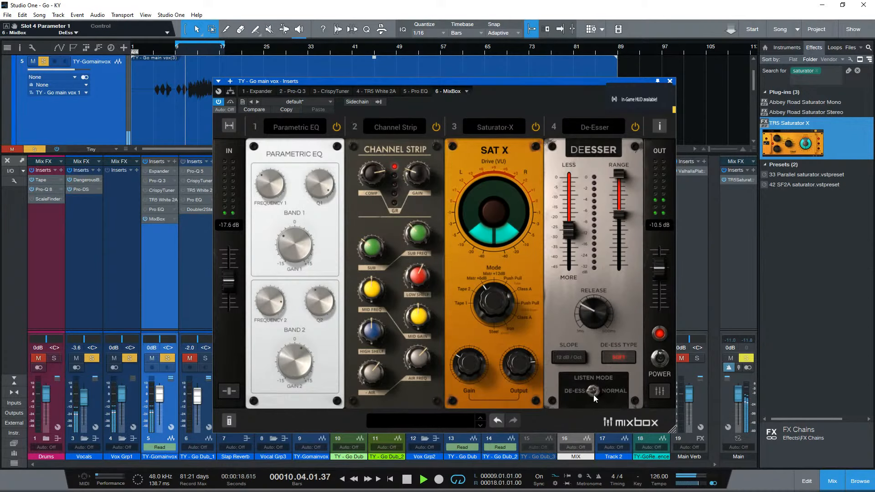
{"action": "left_click_drag", "start_coordinate": [616, 208], "coordinate": [623, 246]}
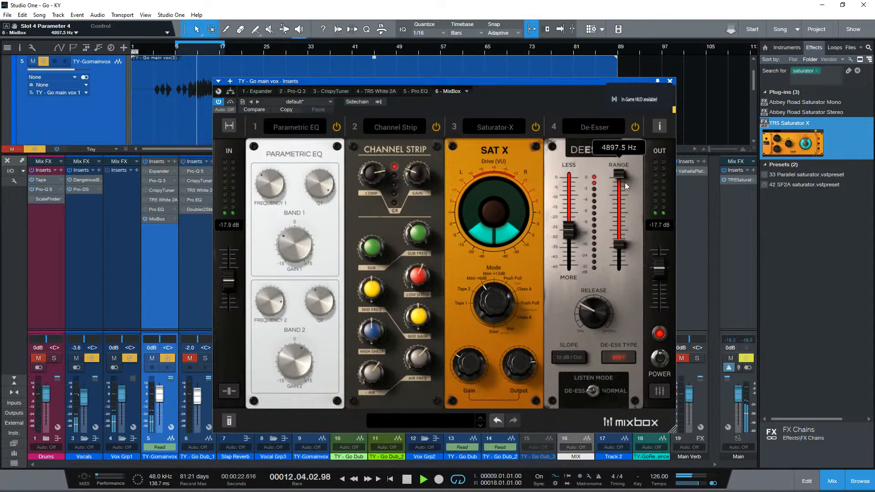
{"action": "left_click_drag", "start_coordinate": [620, 175], "coordinate": [622, 208]}
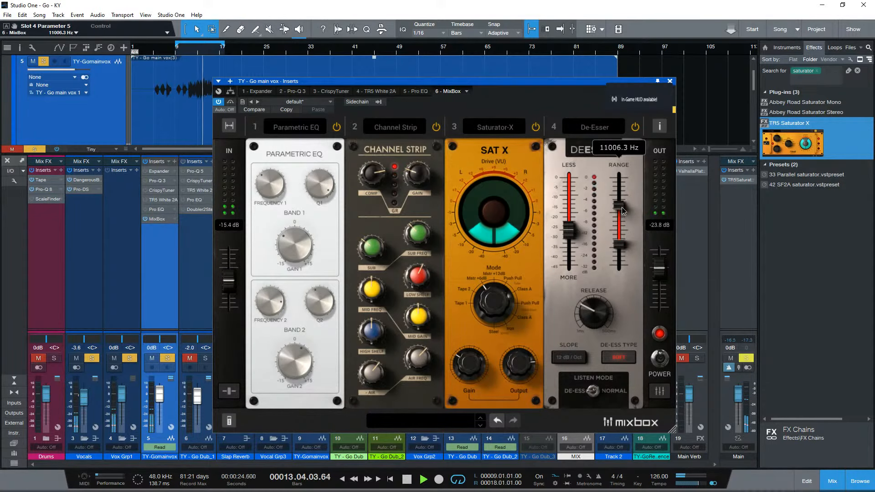
{"action": "left_click_drag", "start_coordinate": [618, 246], "coordinate": [618, 263]}
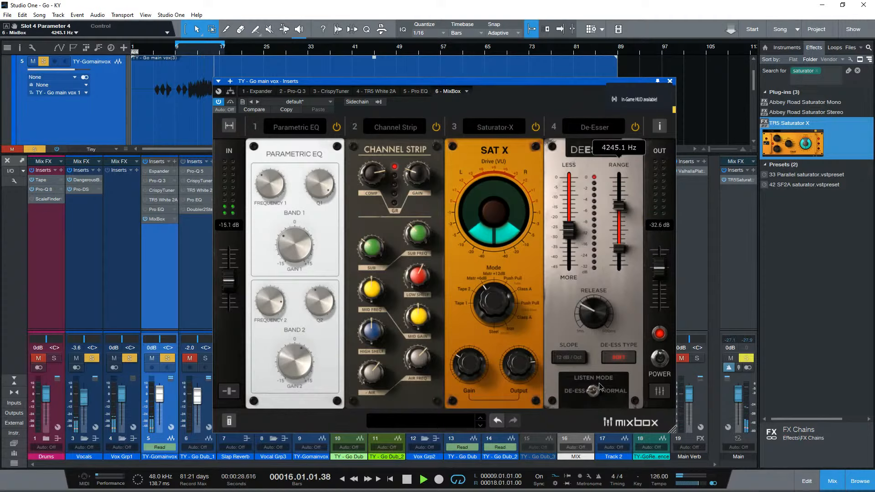
{"action": "left_click", "coordinate": [593, 394]}
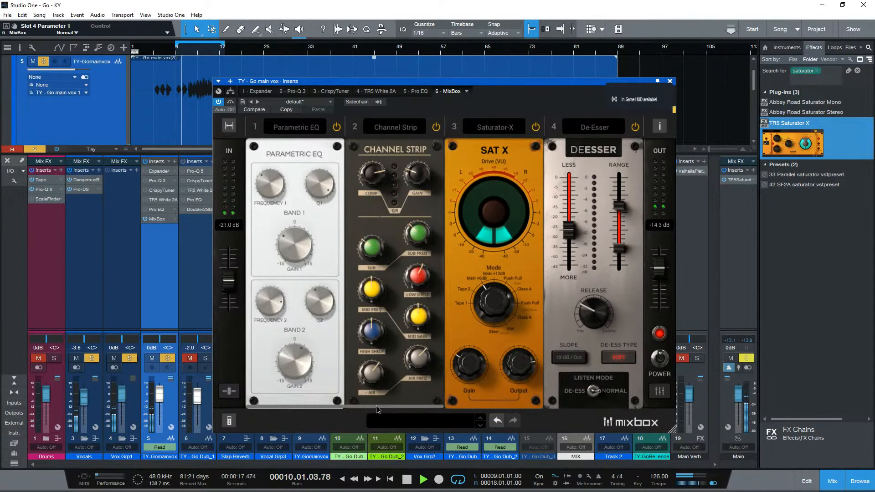
{"action": "left_click_drag", "start_coordinate": [376, 406], "coordinate": [501, 405]}
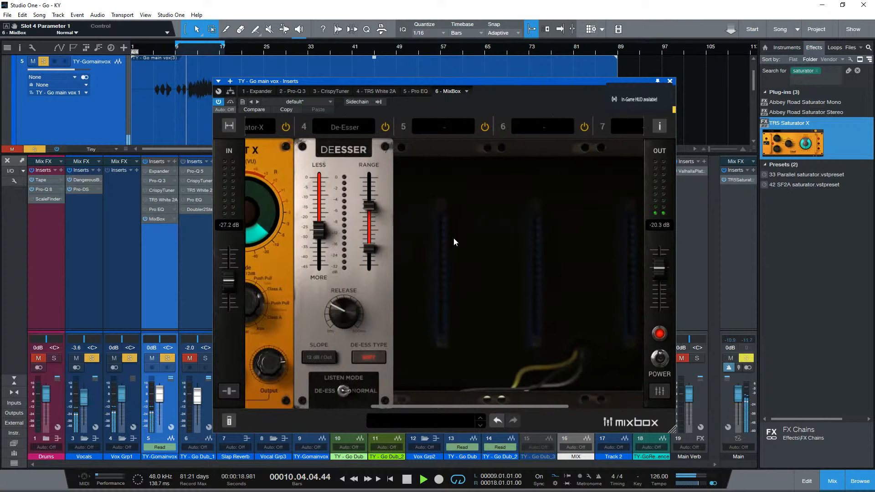
{"action": "left_click", "coordinate": [445, 124]}
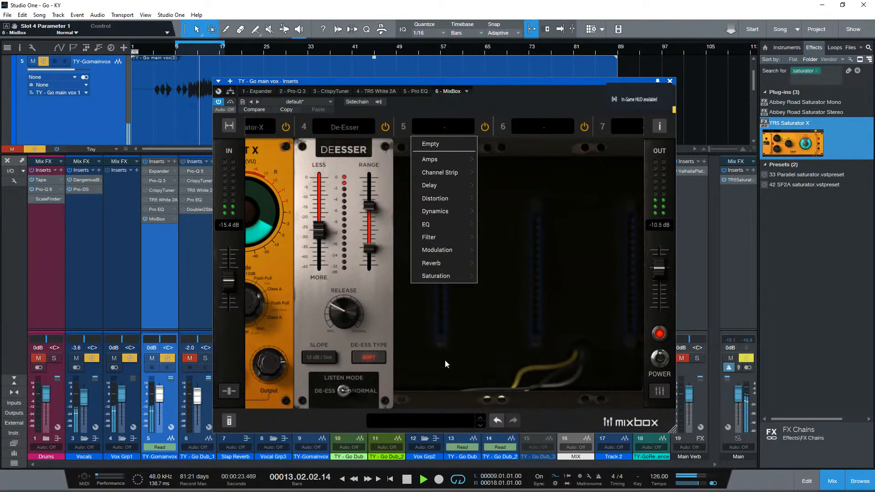
{"action": "left_click", "coordinate": [324, 243]}
- Set the De-Esser's Less/More amount to -40.3 dB, shift its frequency range lower, and set the De-Ess Type to Soft
{"action": "left_click_drag", "start_coordinate": [324, 243], "coordinate": [322, 262]}
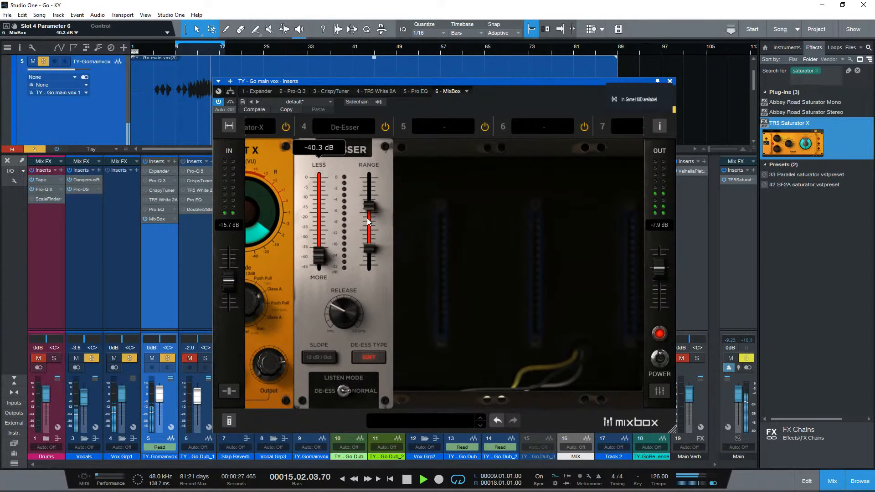
{"action": "left_click_drag", "start_coordinate": [367, 218], "coordinate": [371, 270]}
{"action": "left_click", "coordinate": [375, 357]}
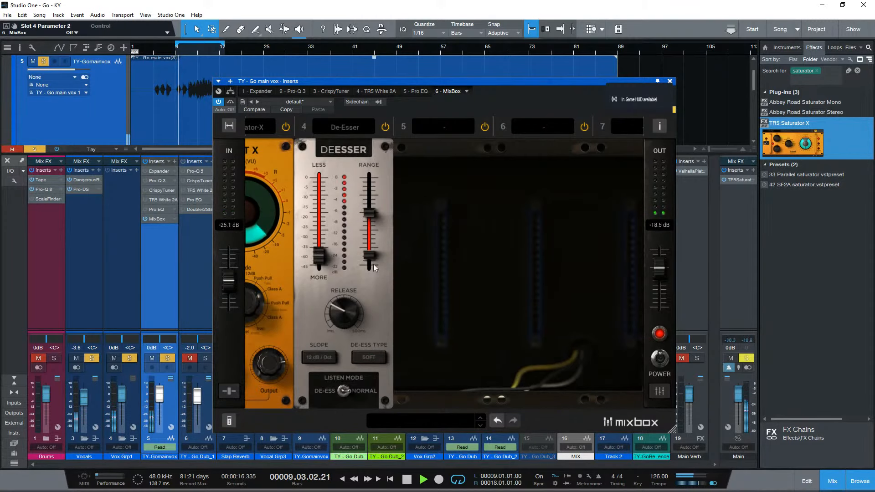
- Set the De-Esser's Less/More amount to -22.4 dB and its upper range limit to 12785.6 Hz, and stop playback
{"action": "left_click_drag", "start_coordinate": [318, 258], "coordinate": [320, 227]}
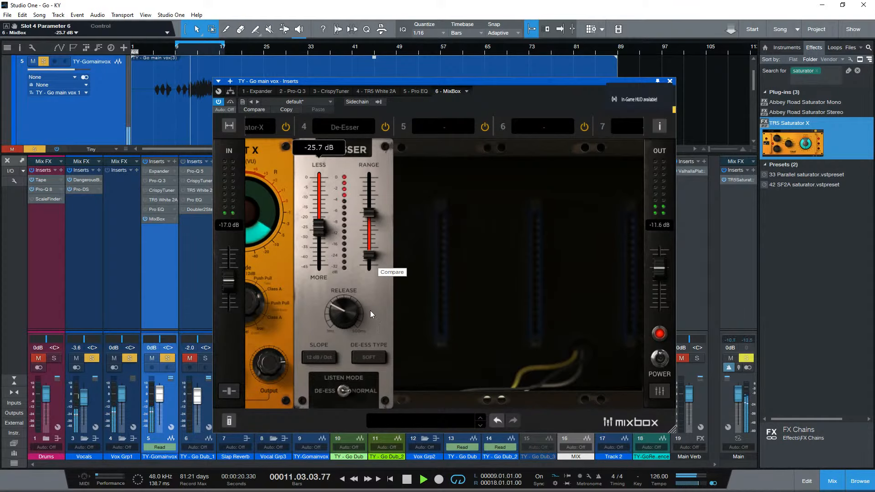
{"action": "left_click_drag", "start_coordinate": [322, 226], "coordinate": [323, 231]}
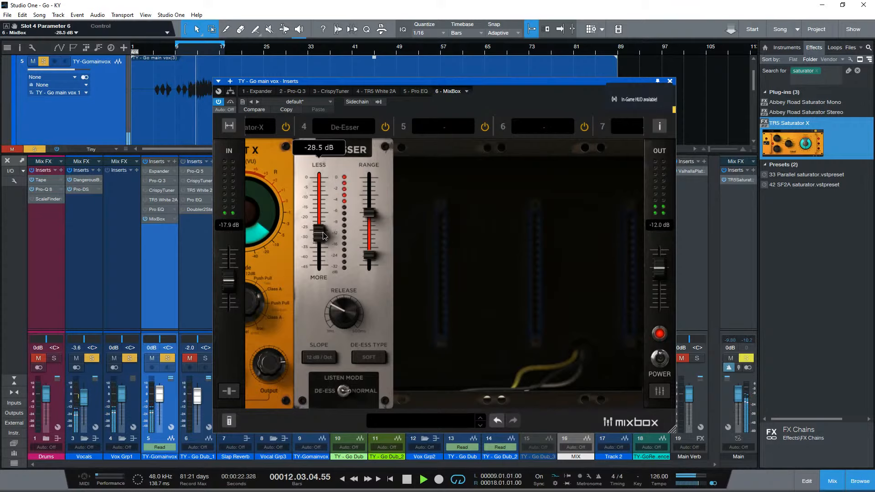
{"action": "left_click_drag", "start_coordinate": [369, 213], "coordinate": [370, 195]}
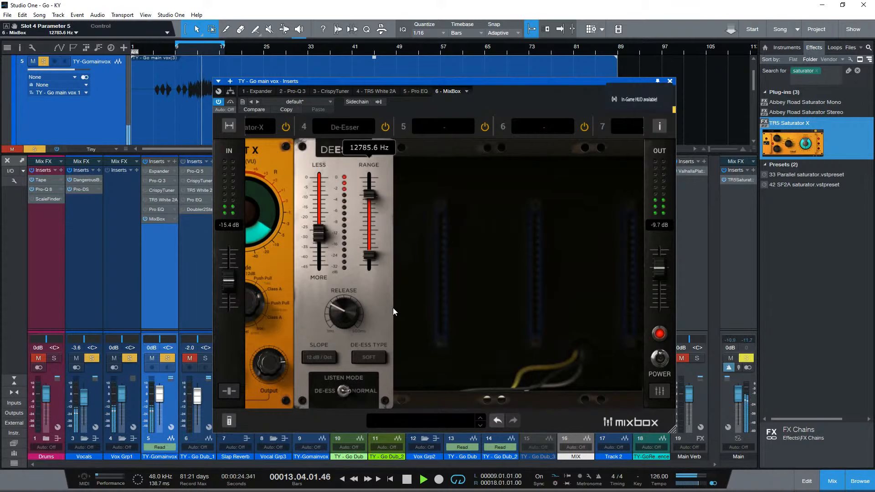
{"action": "left_click_drag", "start_coordinate": [319, 233], "coordinate": [323, 216]}
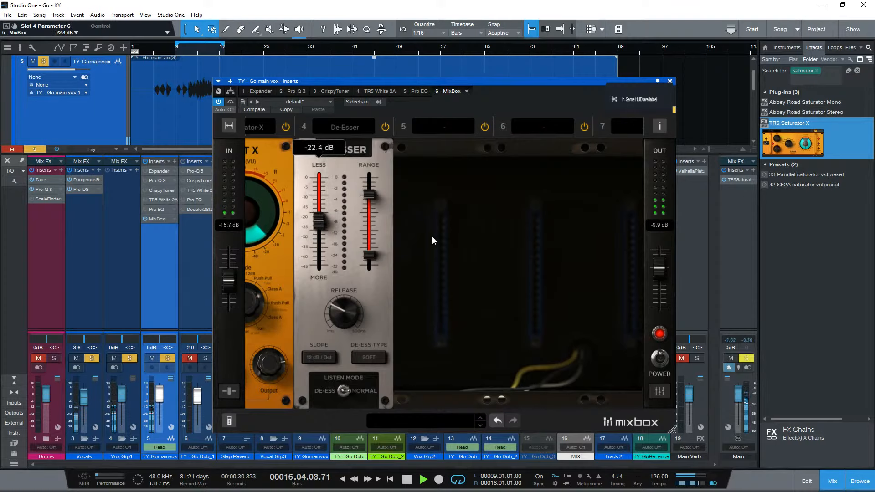
{"action": "key", "text": "space"}
- Load the Tape Echo delay module into empty slot 5 of the chain
{"action": "left_click", "coordinate": [443, 128]}
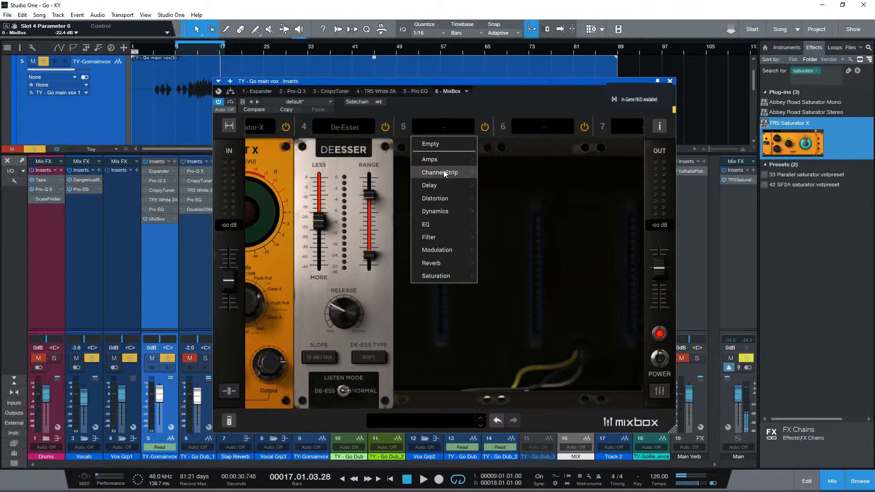
{"action": "mouse_move", "coordinate": [444, 172]}
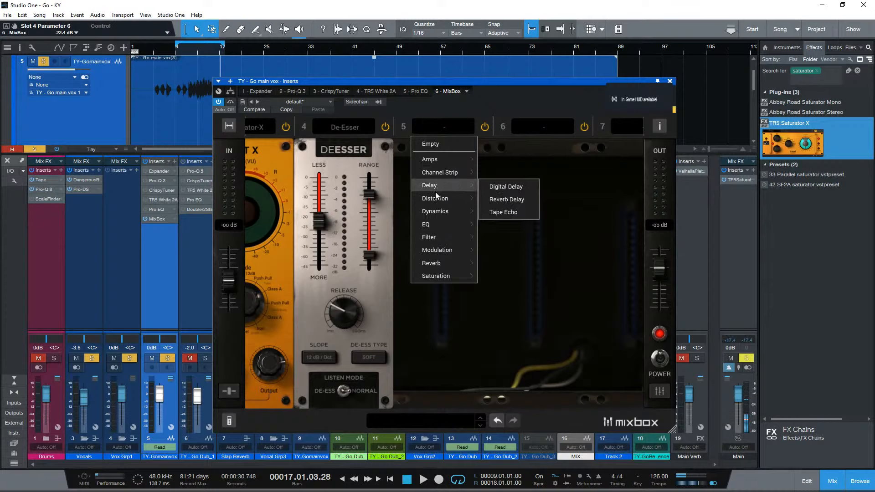
{"action": "mouse_move", "coordinate": [435, 200]}
{"action": "left_click", "coordinate": [521, 212]}
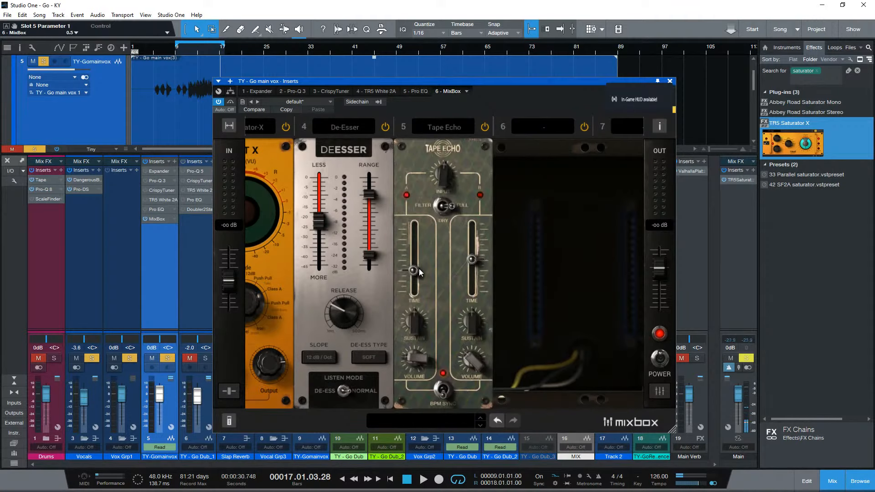
- Set both Tape Echo delay times to 1/8 and the two echo volumes to 2.3 and 2.6
{"action": "left_click_drag", "start_coordinate": [419, 269], "coordinate": [418, 280]}
{"action": "left_click_drag", "start_coordinate": [472, 261], "coordinate": [470, 283]}
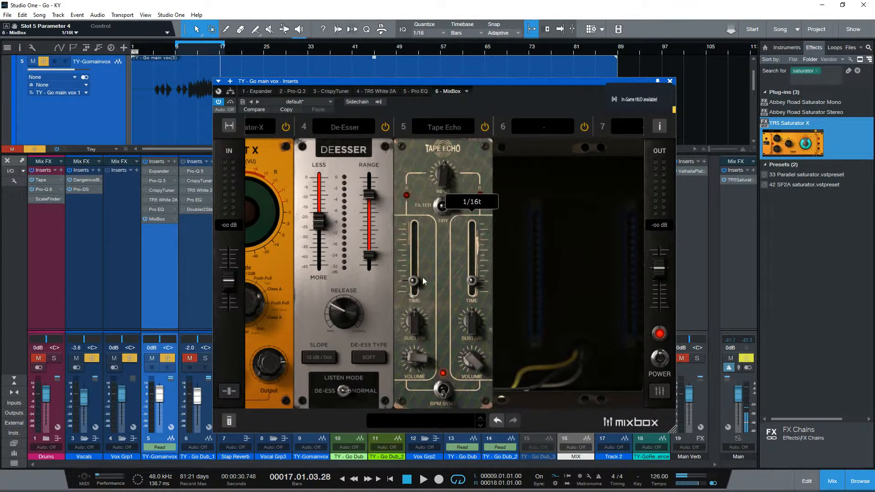
{"action": "left_click_drag", "start_coordinate": [414, 280], "coordinate": [414, 270]}
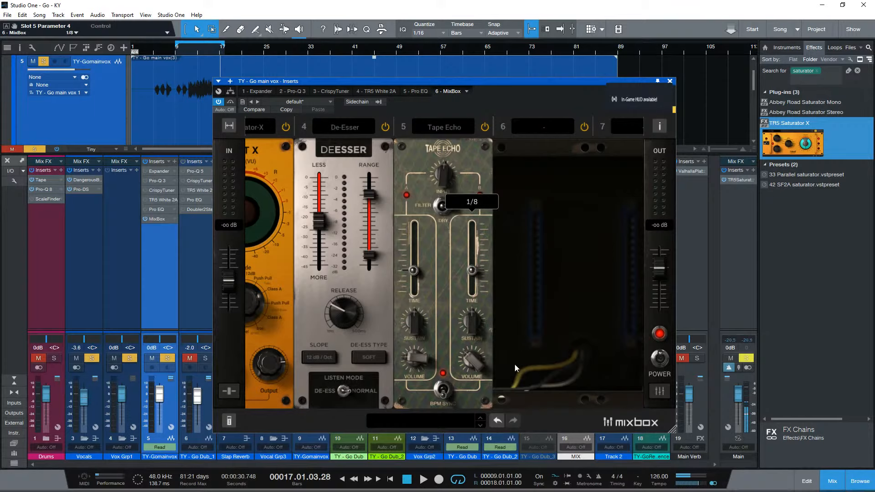
{"action": "left_click", "coordinate": [423, 363]}
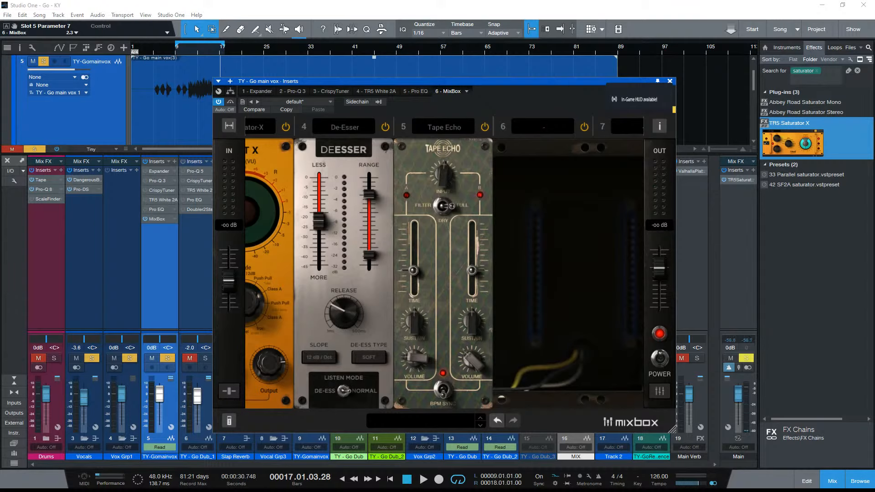
{"action": "left_click", "coordinate": [472, 362]}
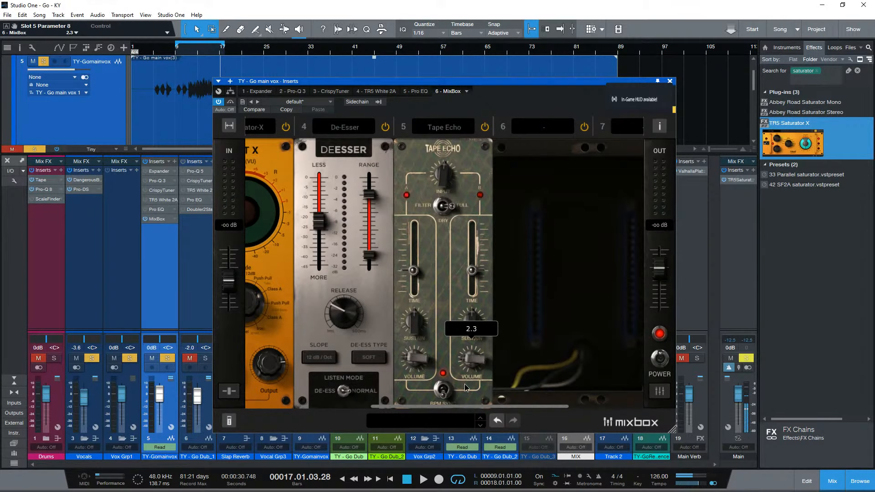
- Clear the saturator search from the effects browser and collapse the Restoration folder
{"action": "left_click", "coordinate": [771, 120]}
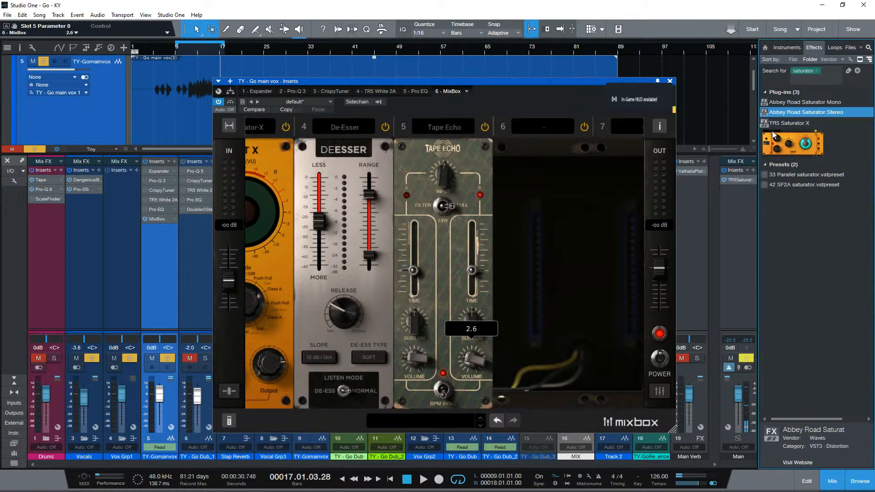
{"action": "left_click", "coordinate": [820, 72]}
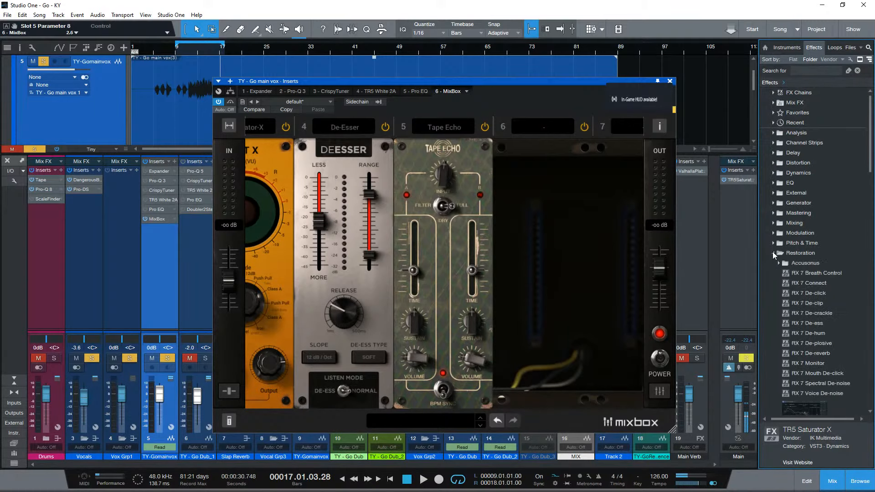
{"action": "left_click", "coordinate": [774, 254]}
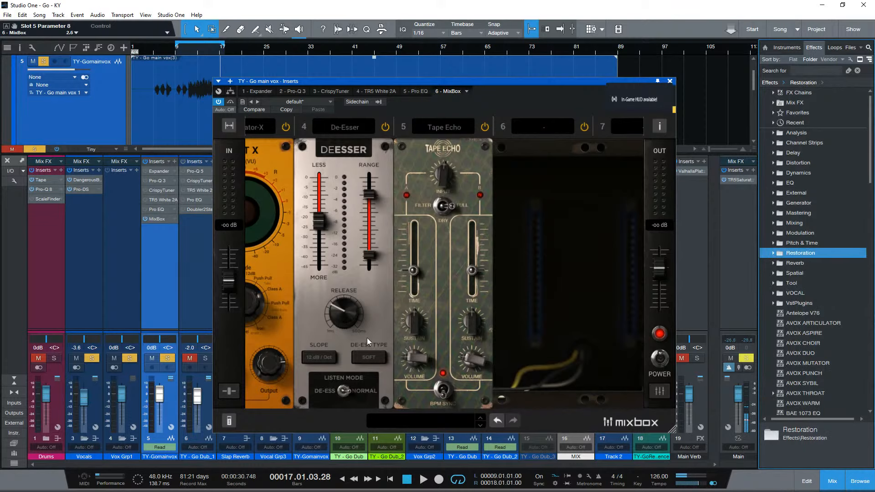
- Set the Tape Echo's input to 0.3 and, with the vocal playing, its two delay times to 1/16d and 1/16t
{"action": "left_click", "coordinate": [447, 177]}
{"action": "mouse_move", "coordinate": [274, 411]}
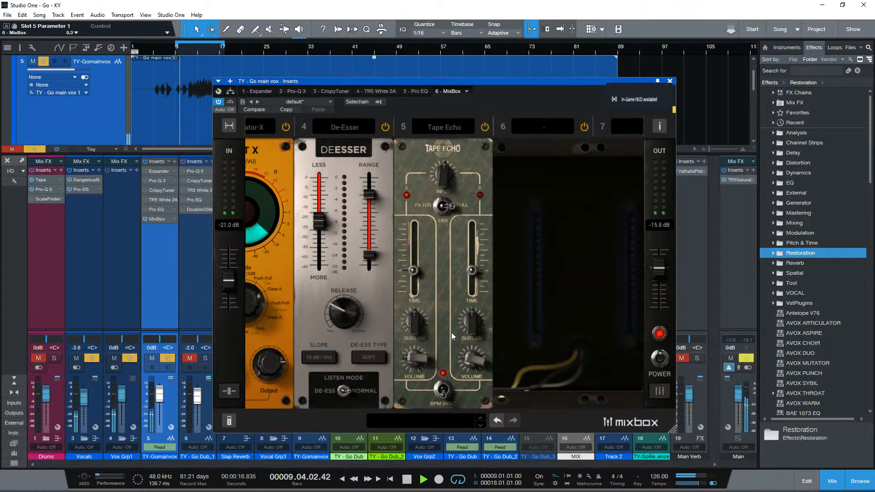
{"action": "left_click_drag", "start_coordinate": [472, 272], "coordinate": [473, 280]}
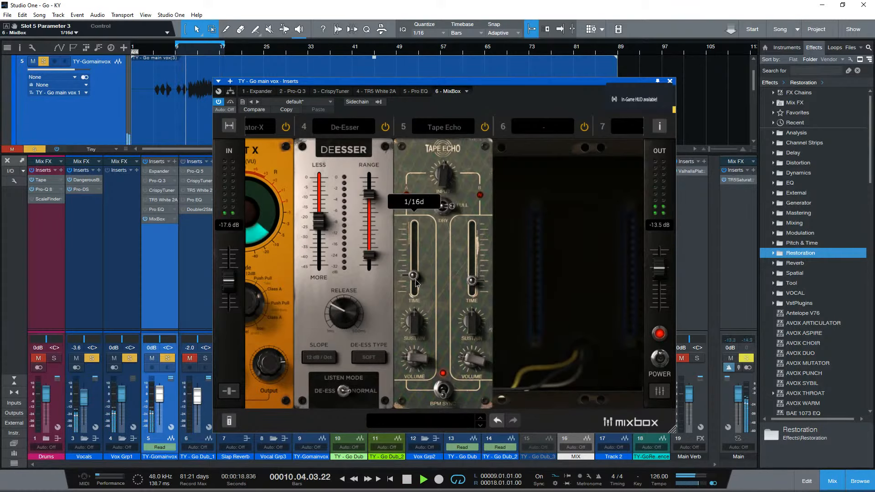
{"action": "left_click_drag", "start_coordinate": [413, 270], "coordinate": [414, 285]}
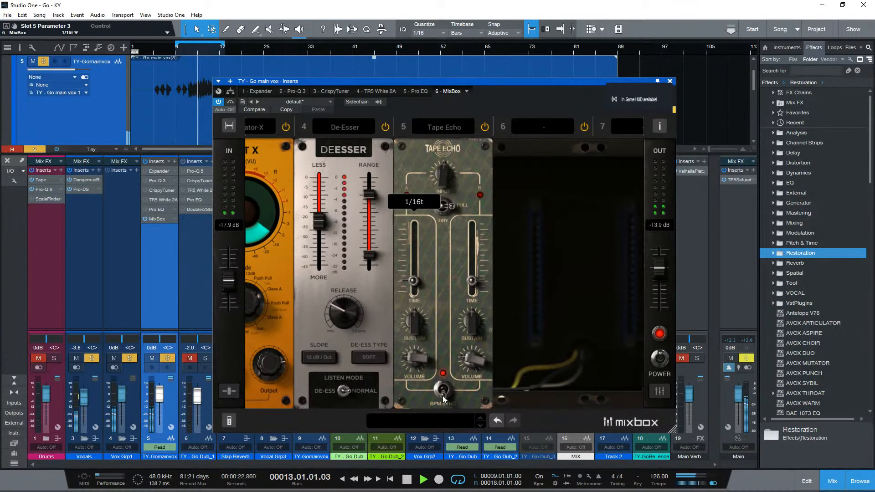
{"action": "left_click_drag", "start_coordinate": [414, 280], "coordinate": [415, 276]}
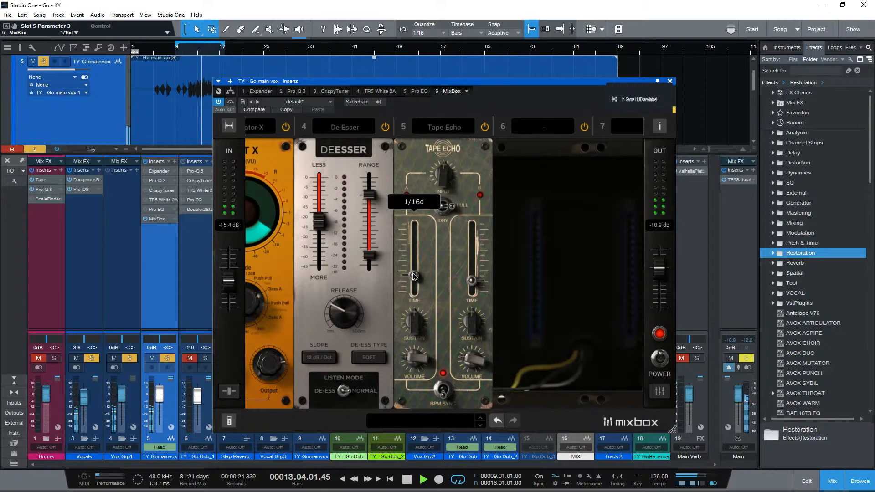
{"action": "left_click", "coordinate": [473, 282]}
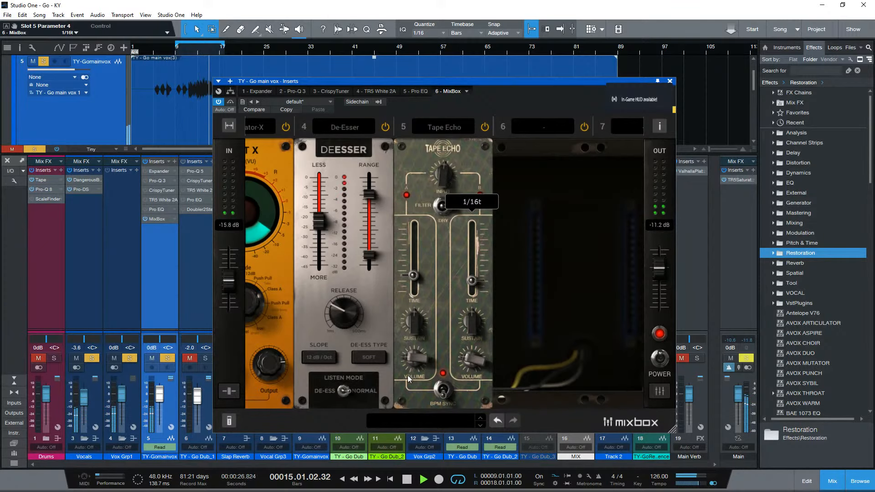
- Show the dry/wet mix controls for the module slots and switch the Tape Echo from Full to Filter
{"action": "left_click", "coordinate": [230, 424]}
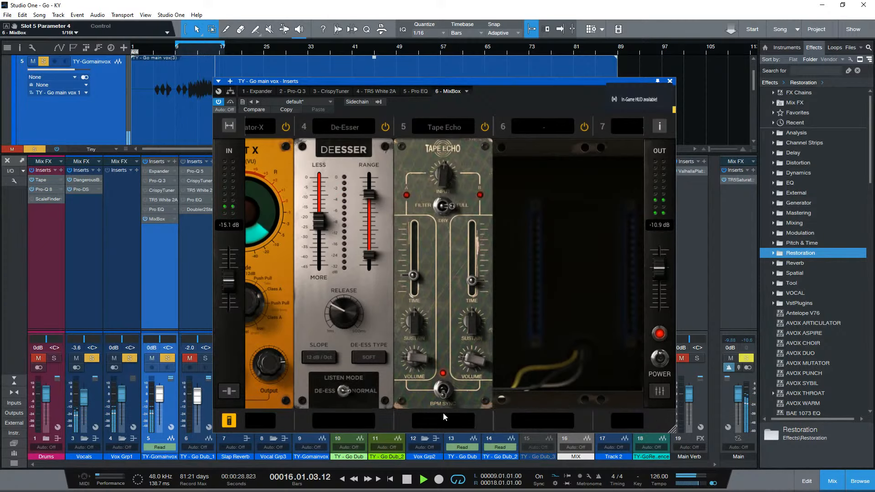
{"action": "left_click", "coordinate": [230, 417]}
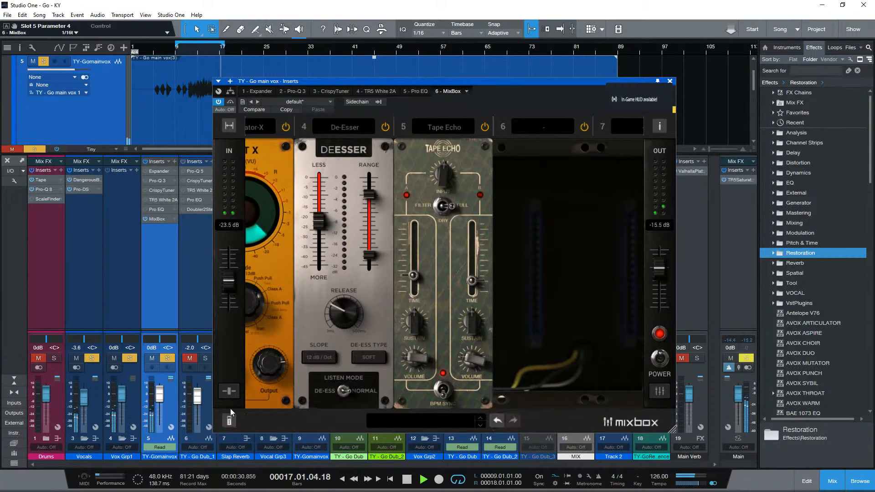
{"action": "left_click", "coordinate": [230, 390]}
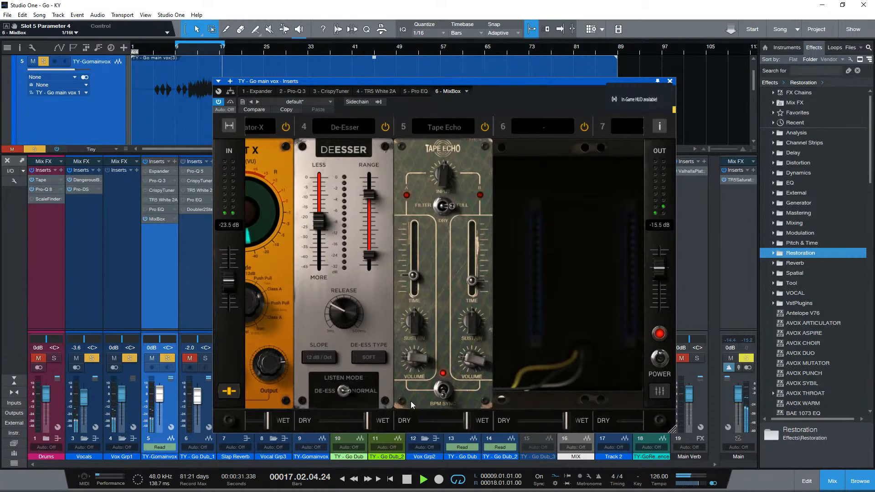
{"action": "left_click", "coordinate": [445, 210]}
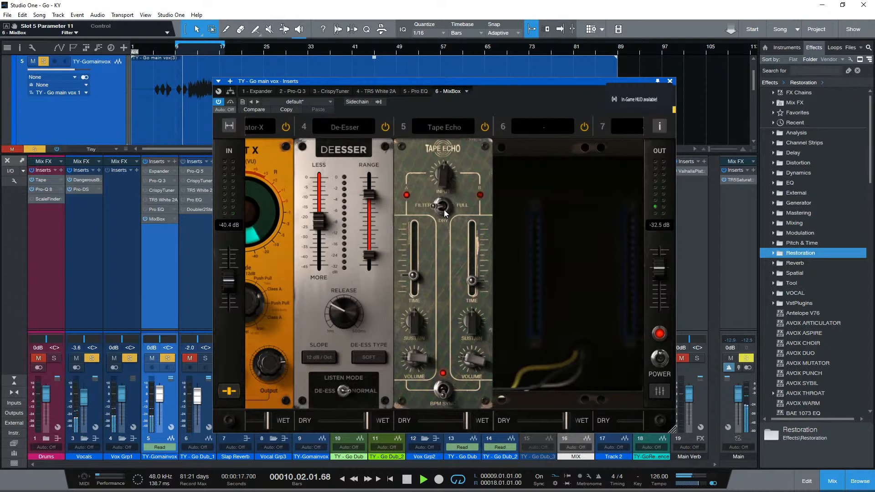
- Switch the Tape Echo back to Full, shift its slot mix toward dry while listening, and stop playback
{"action": "left_click", "coordinate": [441, 211]}
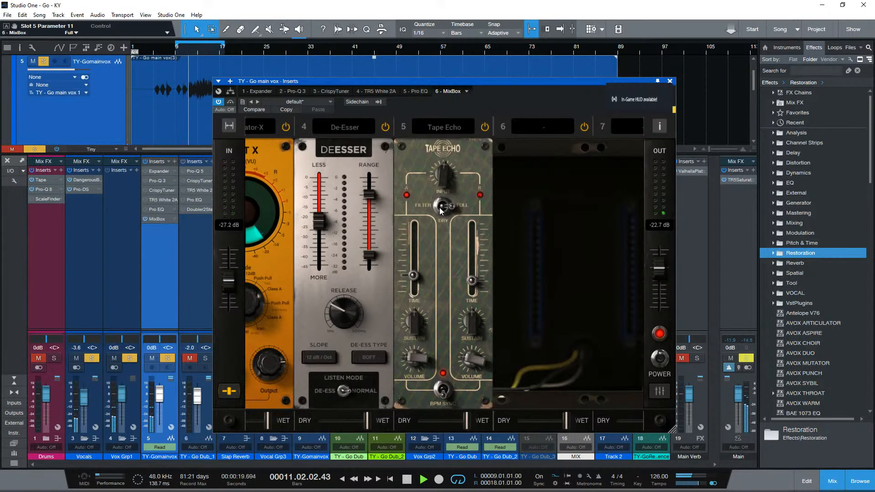
{"action": "left_click_drag", "start_coordinate": [467, 420], "coordinate": [433, 424]}
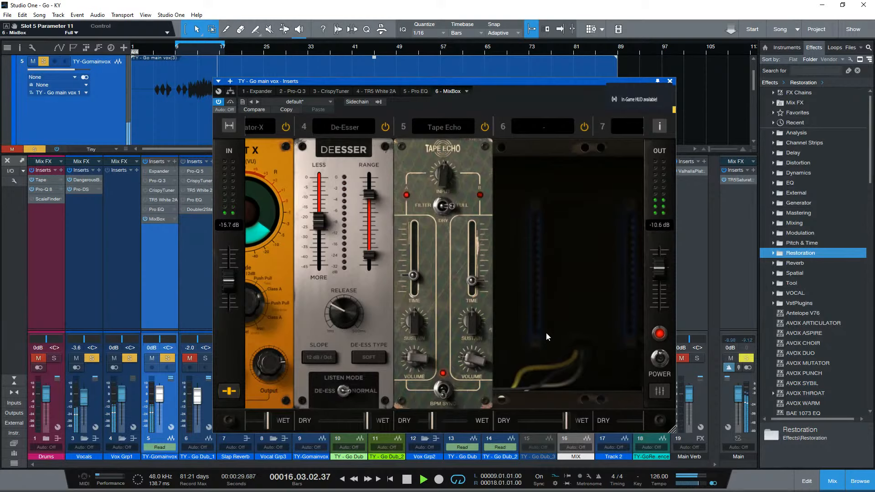
{"action": "key", "text": "space"}
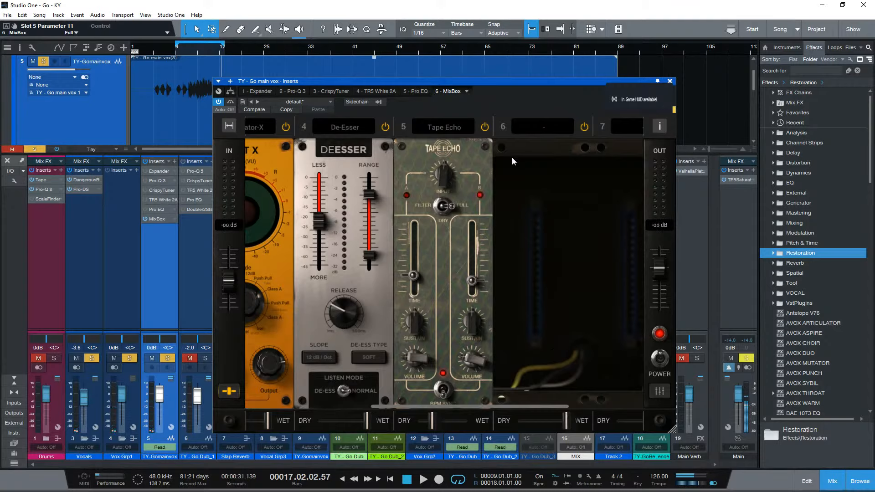
- Load the Spring Reverb into slot 6 and set its dry/wet to 10% with the vocal playing
{"action": "left_click", "coordinate": [541, 127]}
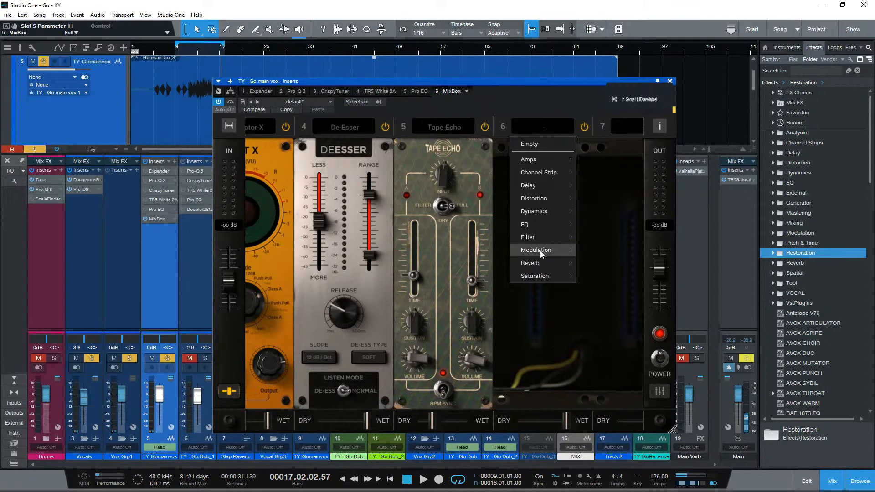
{"action": "mouse_move", "coordinate": [538, 263]}
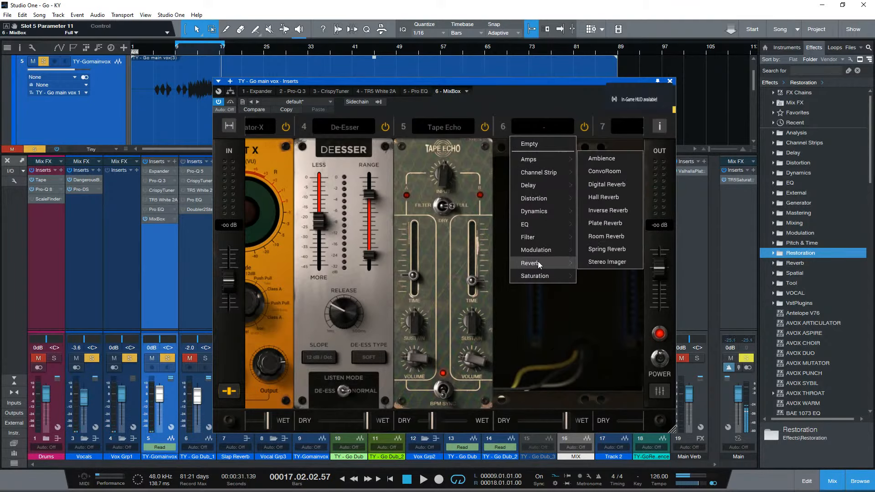
{"action": "left_click", "coordinate": [611, 249]}
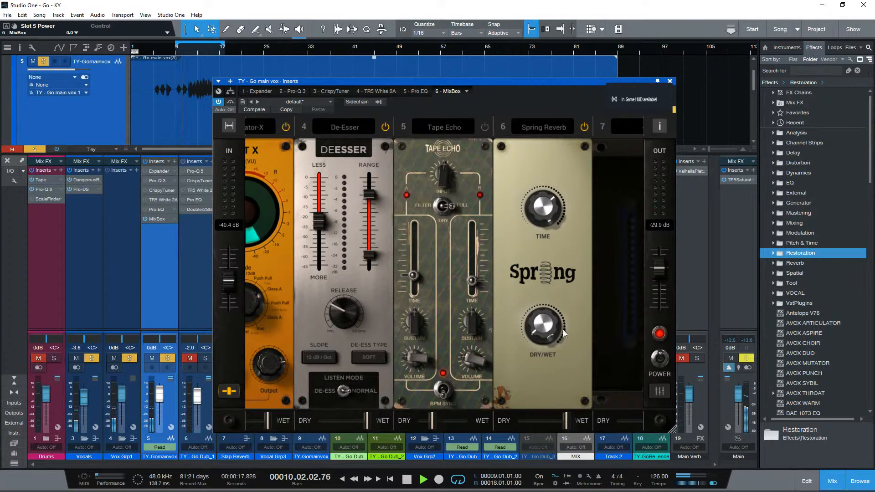
{"action": "mouse_move", "coordinate": [563, 330]}
{"action": "left_mouse_down"}
{"action": "mouse_move", "coordinate": [562, 297]}
{"action": "mouse_move", "coordinate": [548, 333]}
{"action": "left_mouse_up"}
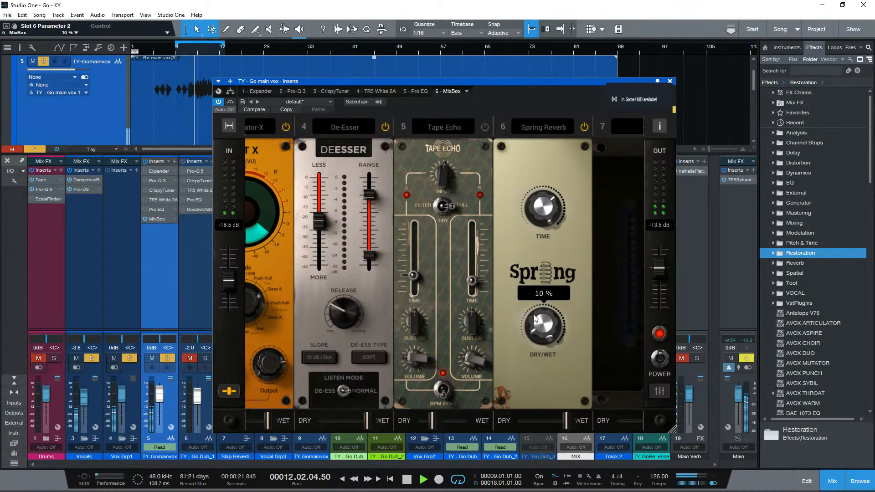
- Re-enable the Tape Echo and set the Spring Reverb's time to 3.0 s, dry/wet to 8% and slot mix to 53%
{"action": "left_click", "coordinate": [484, 127]}
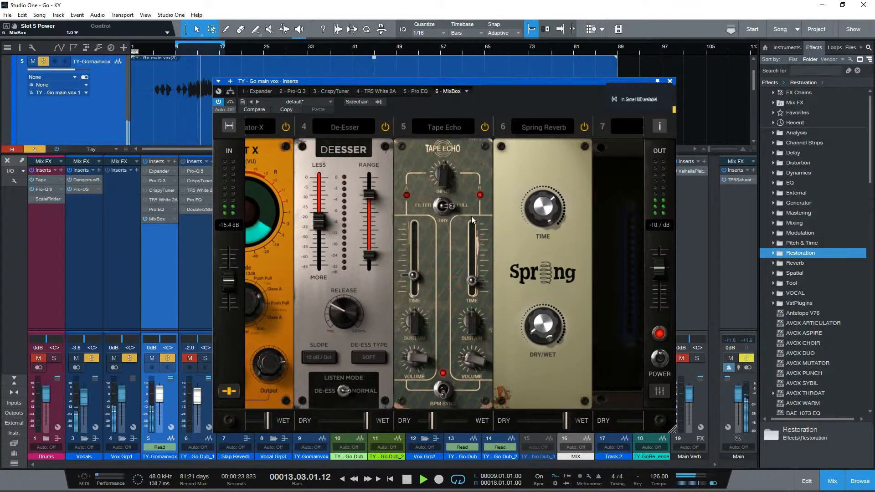
{"action": "left_click_drag", "start_coordinate": [543, 211], "coordinate": [543, 218]}
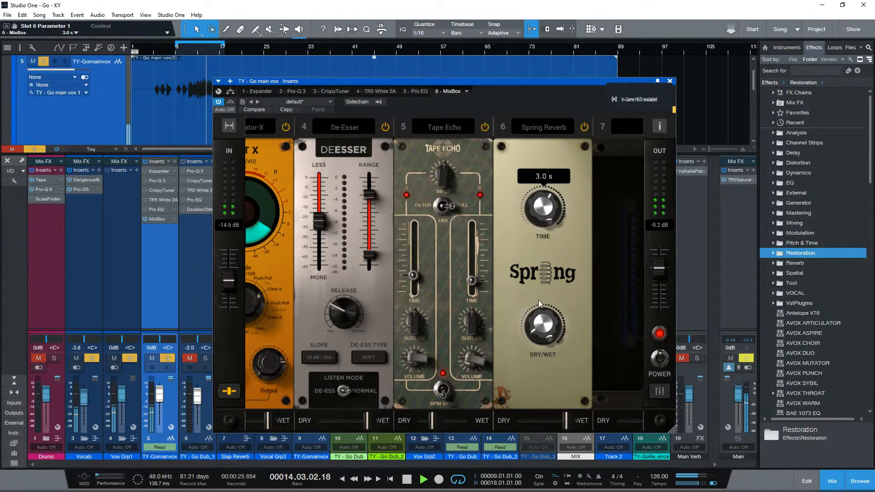
{"action": "left_click_drag", "start_coordinate": [542, 321], "coordinate": [542, 324]}
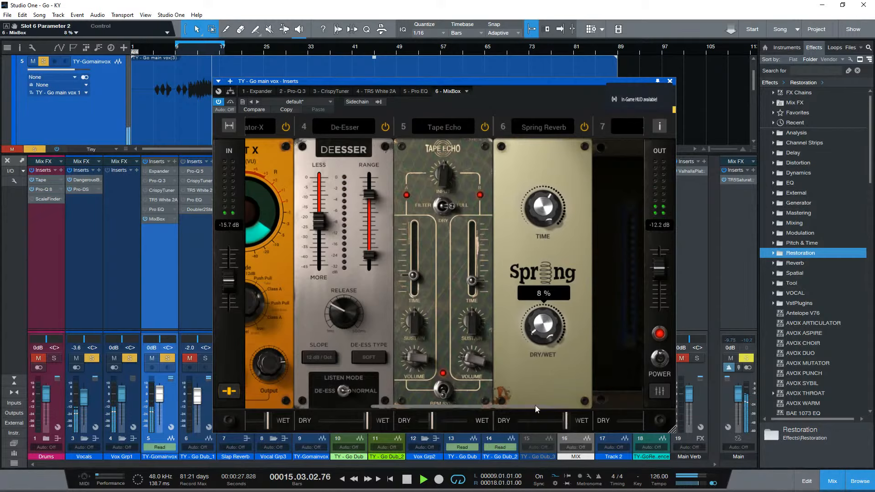
{"action": "left_click_drag", "start_coordinate": [567, 420], "coordinate": [541, 439]}
{"action": "key", "text": "space"}
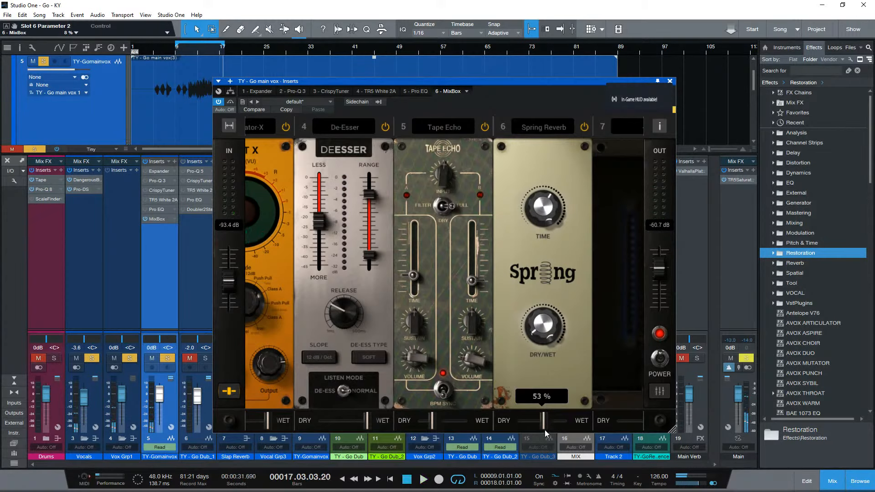
- Load the Black 76 compressor from the Dynamics category into slot 7
{"action": "left_click", "coordinate": [545, 126]}
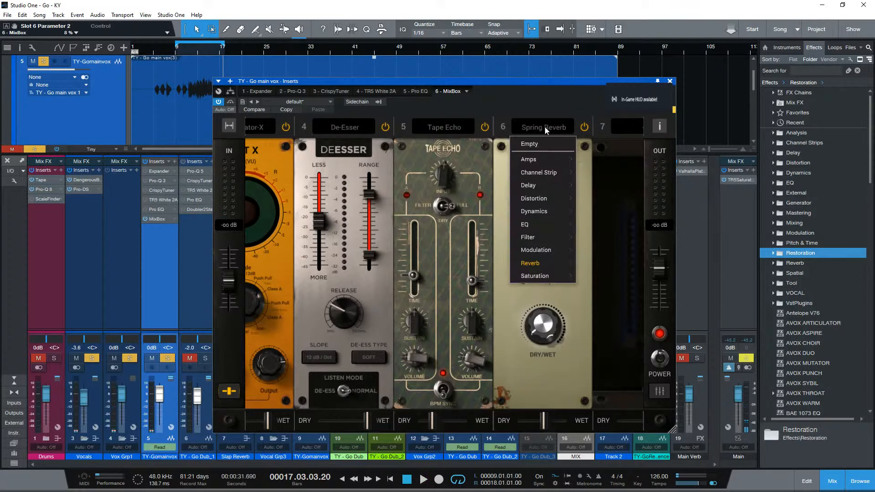
{"action": "mouse_move", "coordinate": [554, 264]}
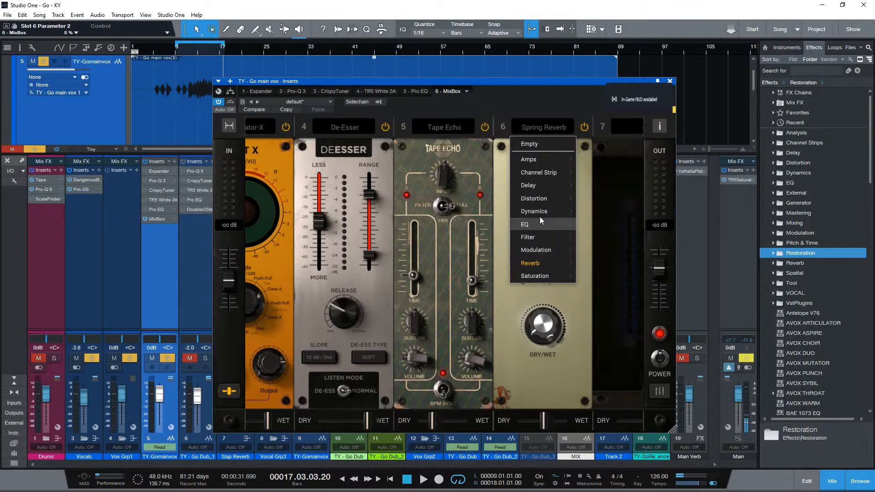
{"action": "mouse_move", "coordinate": [541, 215]}
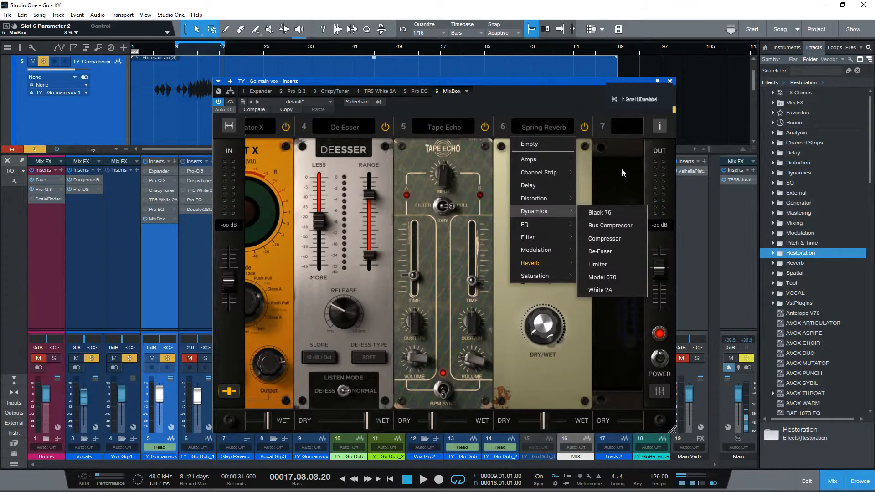
{"action": "left_click", "coordinate": [624, 138]}
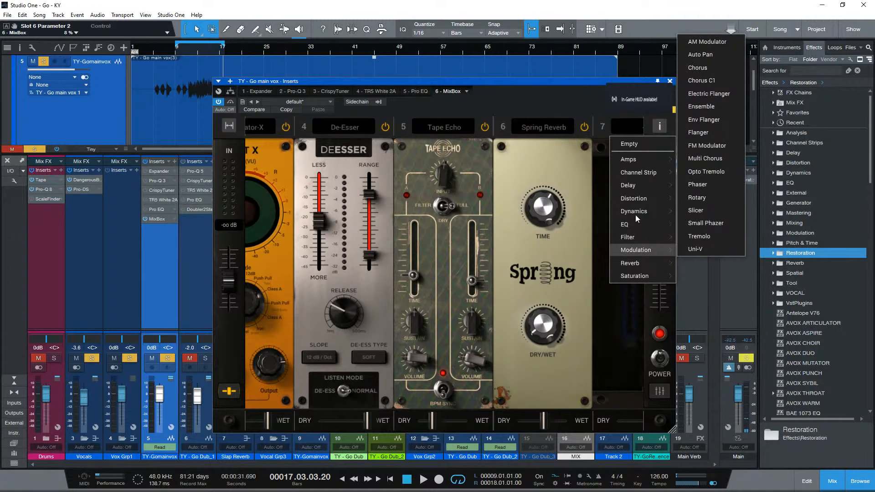
{"action": "mouse_move", "coordinate": [637, 211]}
{"action": "left_click", "coordinate": [702, 212]}
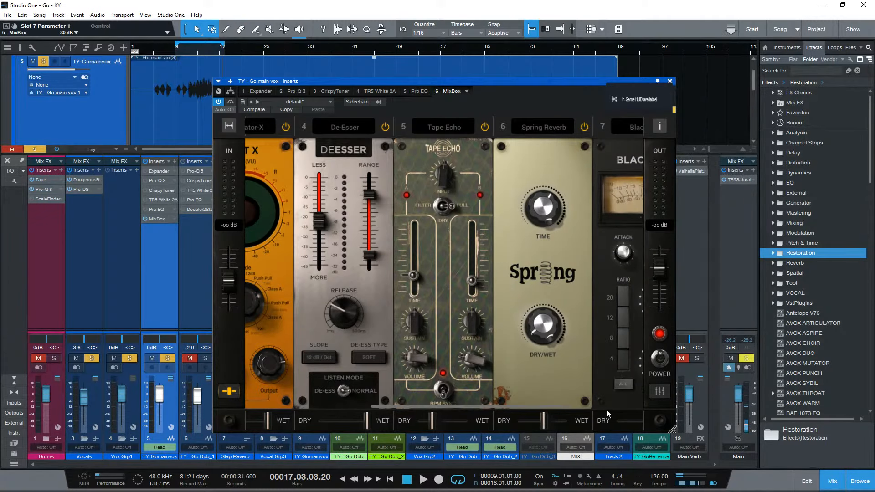
- With the vocal playing, set the Black 76's attack to 2.06, output to -28 dB and input to -25 dB
{"action": "left_click_drag", "start_coordinate": [404, 406], "coordinate": [519, 406]}
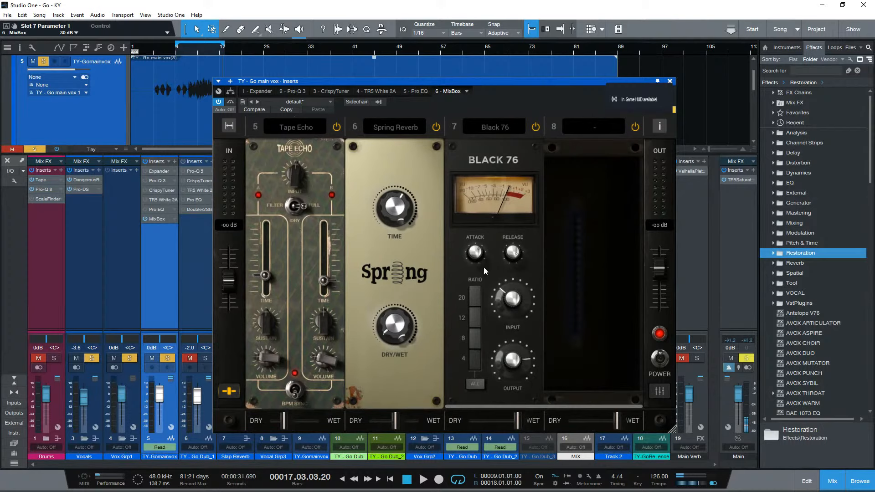
{"action": "key", "text": "space"}
{"action": "left_click_drag", "start_coordinate": [478, 258], "coordinate": [499, 300]}
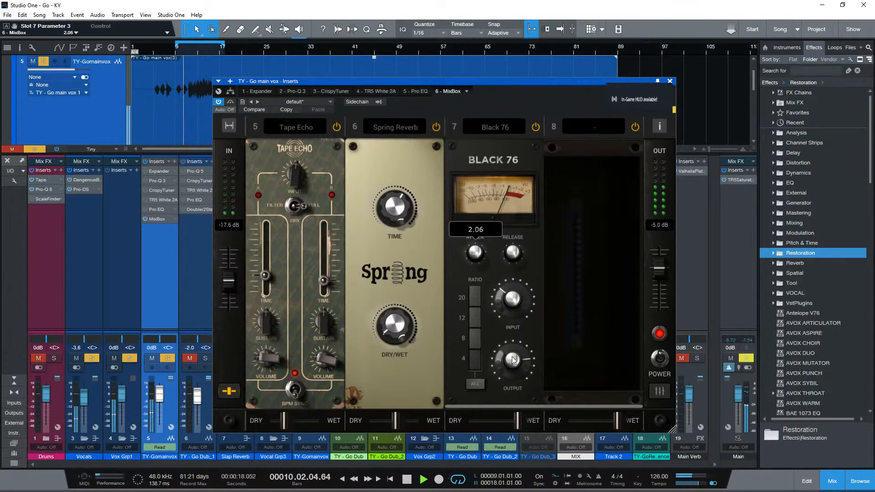
{"action": "left_click_drag", "start_coordinate": [513, 360], "coordinate": [508, 397]}
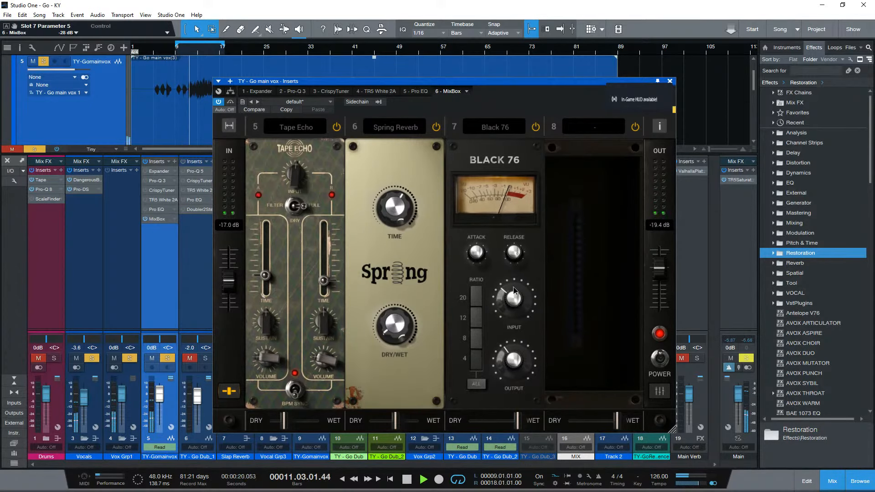
{"action": "left_click_drag", "start_coordinate": [513, 286], "coordinate": [534, 301]}
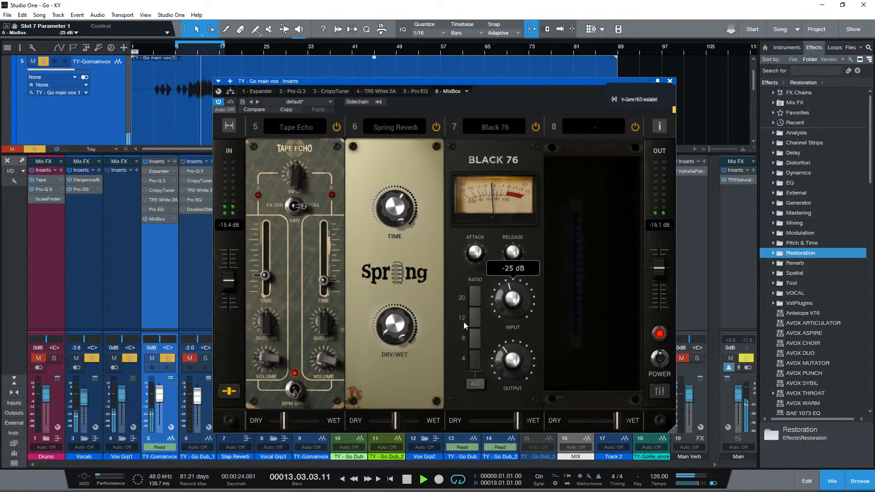
- Unsolo the main vocal and, with the full mix playing, set the Black 76's output to -24 dB
{"action": "left_click", "coordinate": [165, 360]}
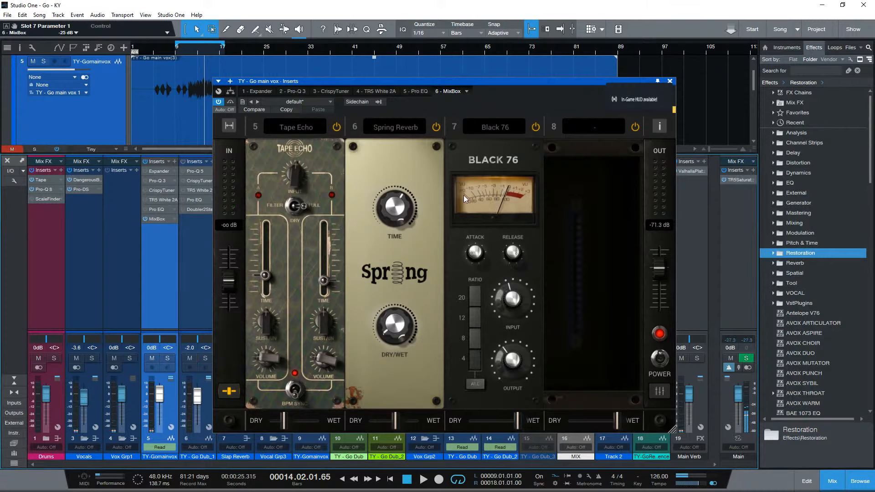
{"action": "key", "text": "space"}
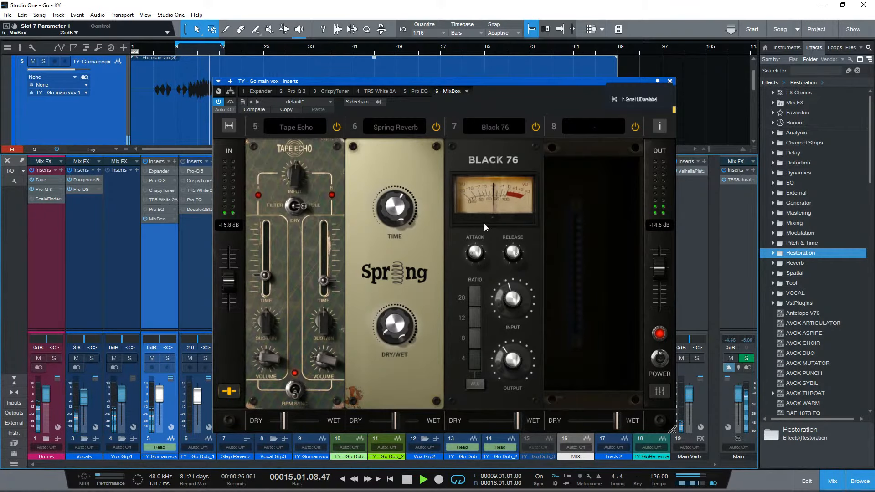
{"action": "left_click_drag", "start_coordinate": [519, 368], "coordinate": [509, 348]}
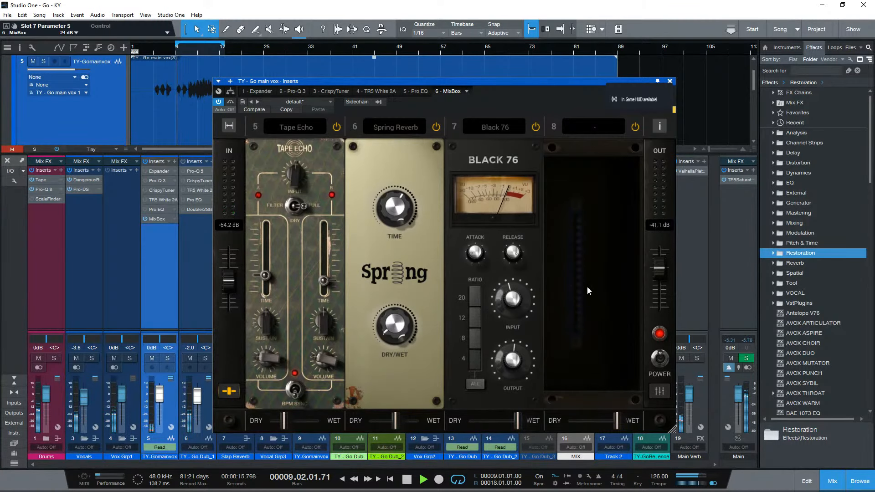
{"action": "key", "text": "space"}
- Extend the loop range to bar 33, then activate and open the CrispyTuner insert on the main vocal
{"action": "left_click_drag", "start_coordinate": [225, 47], "coordinate": [302, 49]}
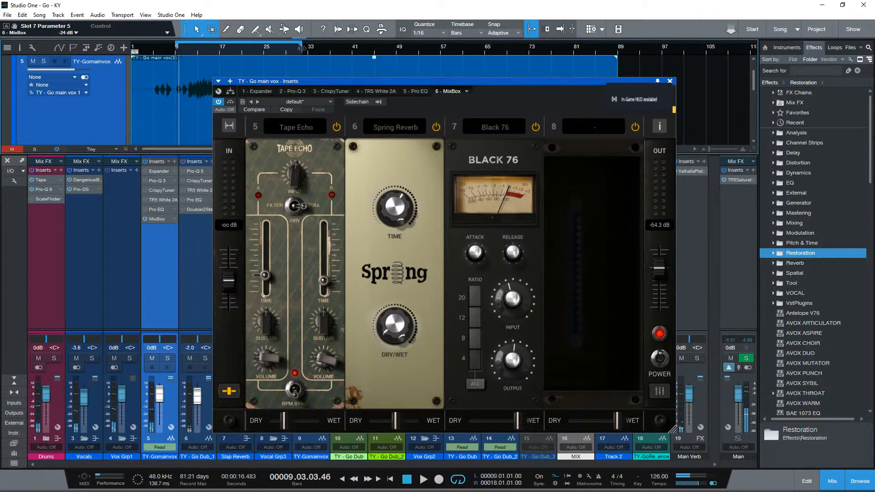
{"action": "left_click_drag", "start_coordinate": [303, 84], "coordinate": [461, 122]}
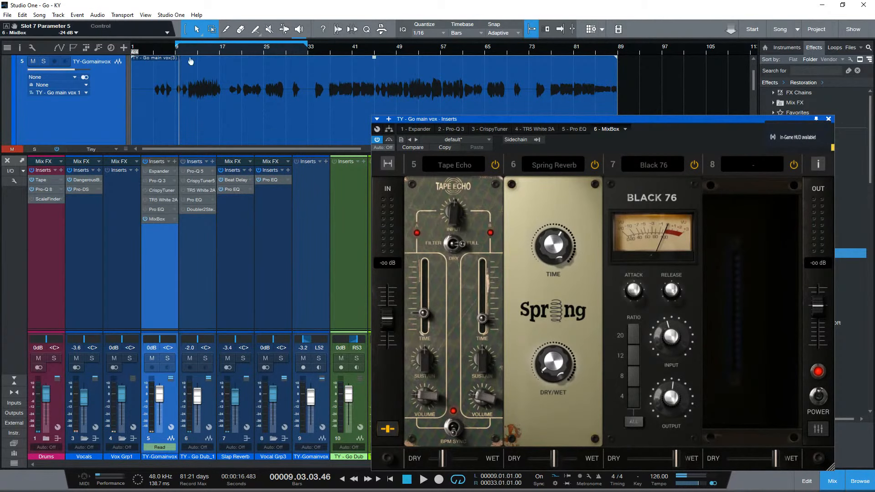
{"action": "left_click", "coordinate": [146, 190]}
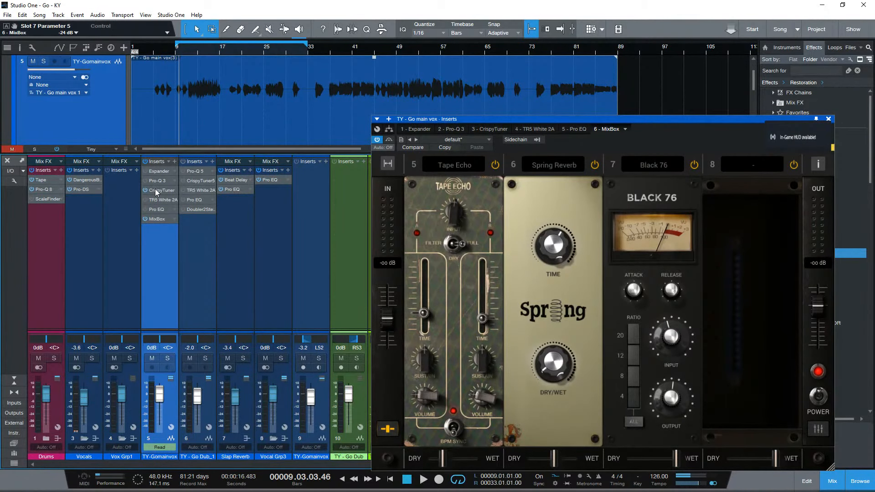
{"action": "left_click", "coordinate": [155, 189]}
{"action": "left_click_drag", "start_coordinate": [478, 119], "coordinate": [355, 104]}
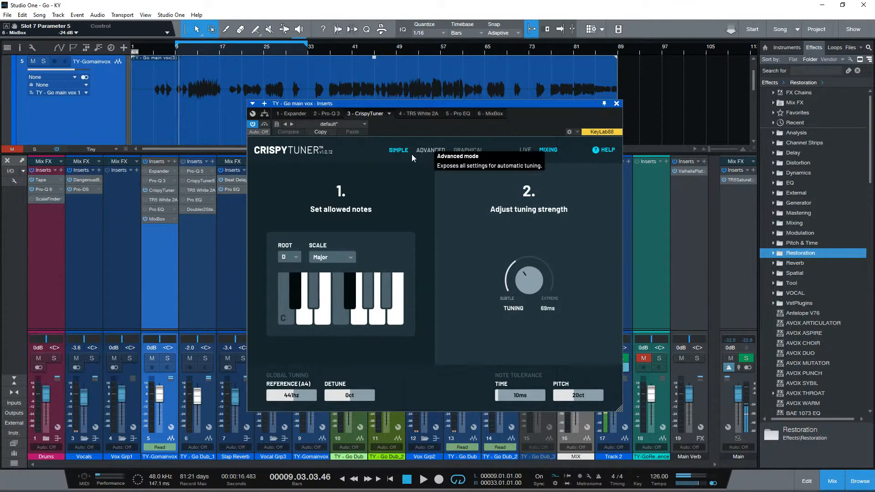
- Review the ScaleFinder on the Drums channel and the CrispyTuner's Advanced, Graphical and Simple modes
{"action": "double_click", "coordinate": [52, 200]}
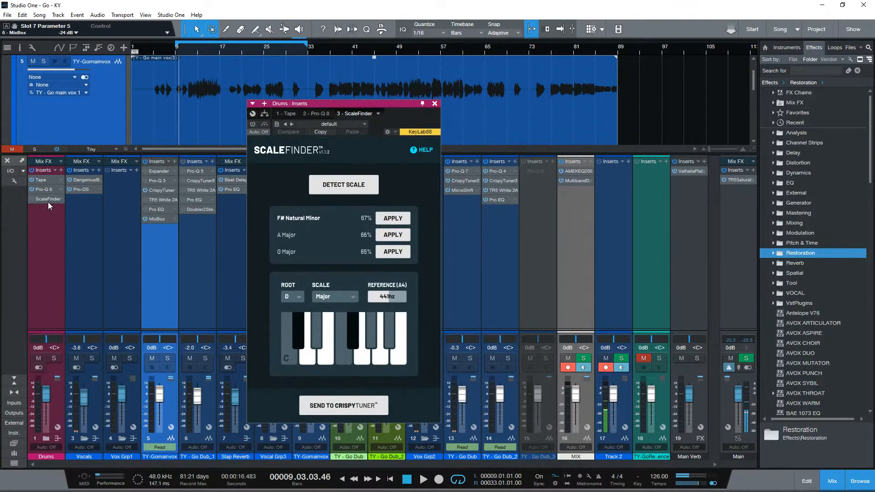
{"action": "double_click", "coordinate": [157, 189]}
{"action": "left_click", "coordinate": [440, 150]}
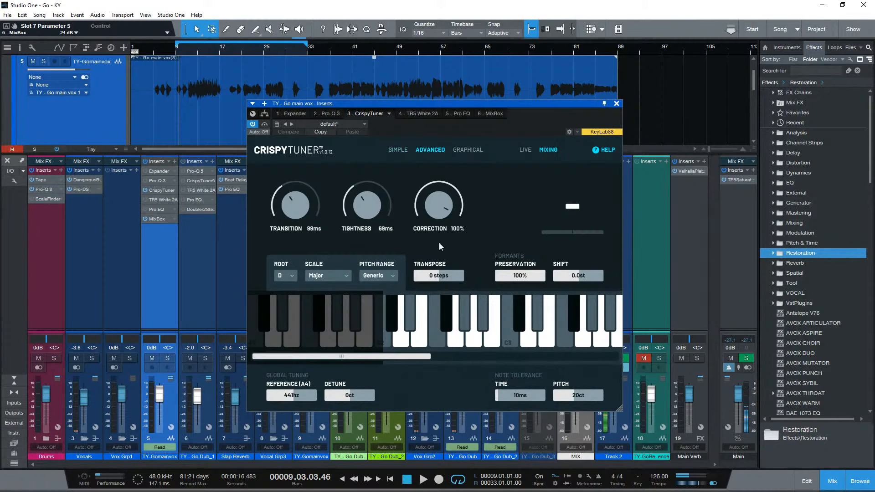
{"action": "left_click", "coordinate": [472, 152]}
{"action": "left_click", "coordinate": [431, 151]}
{"action": "left_click", "coordinate": [400, 150]}
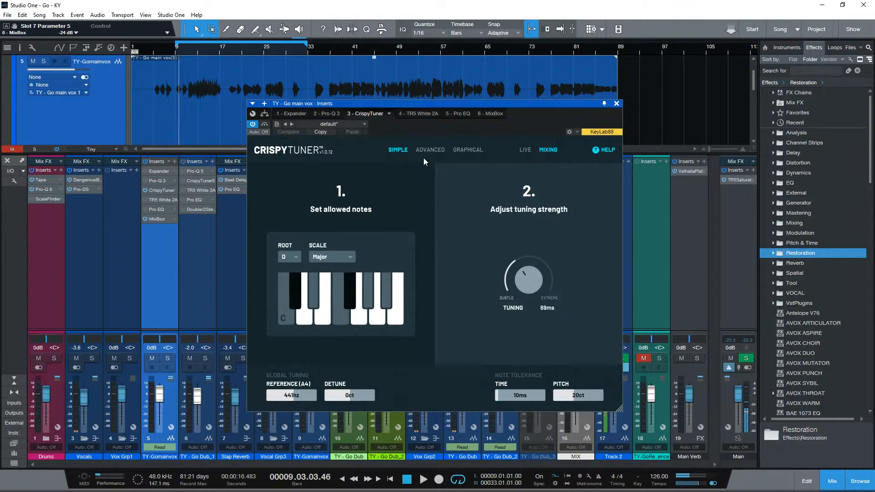
- Return to MixBox and, with the mix playing, set the Channel Strip's air frequency to 8 kHz and air gain to +3.2 dB
{"action": "left_click", "coordinate": [490, 114]}
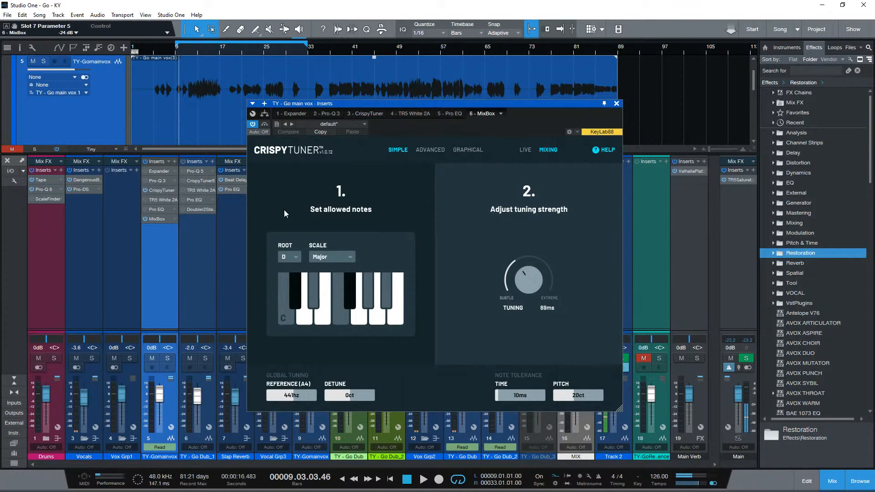
{"action": "key", "text": "space"}
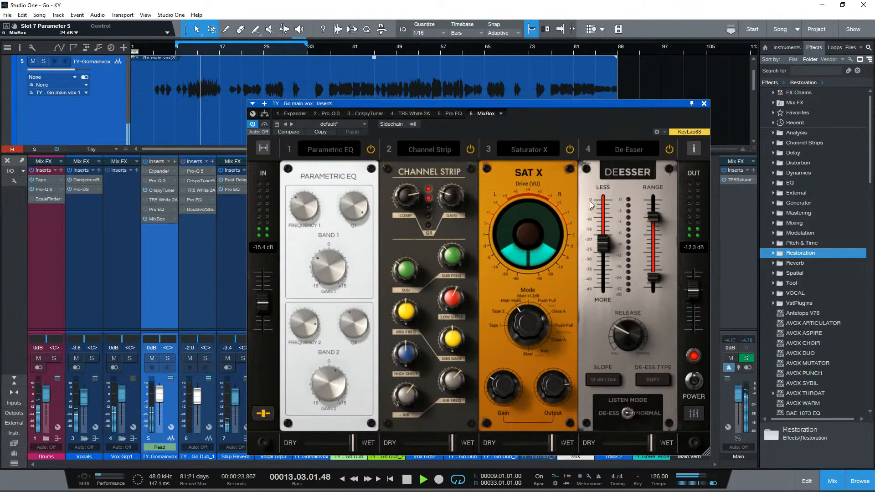
{"action": "left_click_drag", "start_coordinate": [447, 303], "coordinate": [446, 326]}
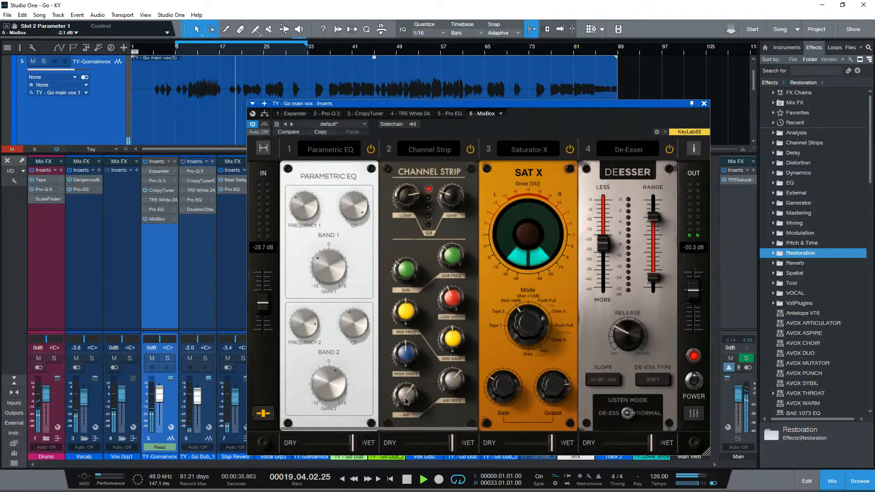
{"action": "left_click_drag", "start_coordinate": [405, 398], "coordinate": [409, 391]}
{"action": "left_click", "coordinate": [454, 384]}
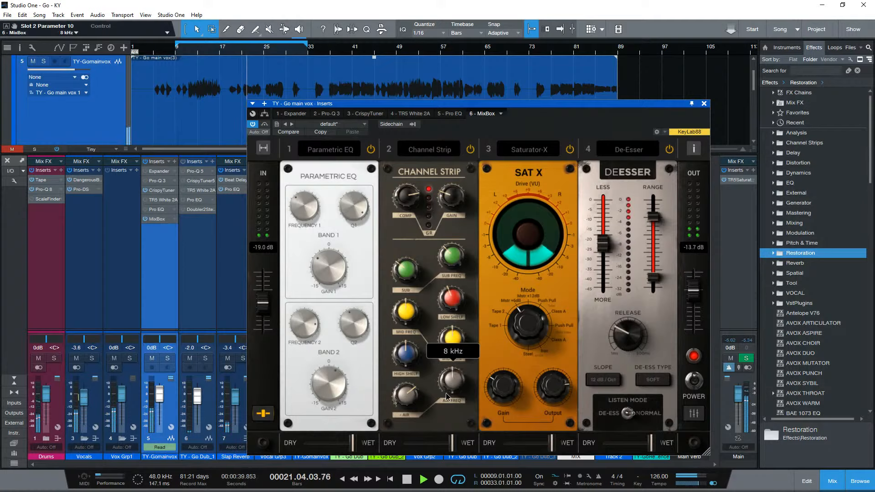
{"action": "left_click_drag", "start_coordinate": [402, 404], "coordinate": [420, 408]}
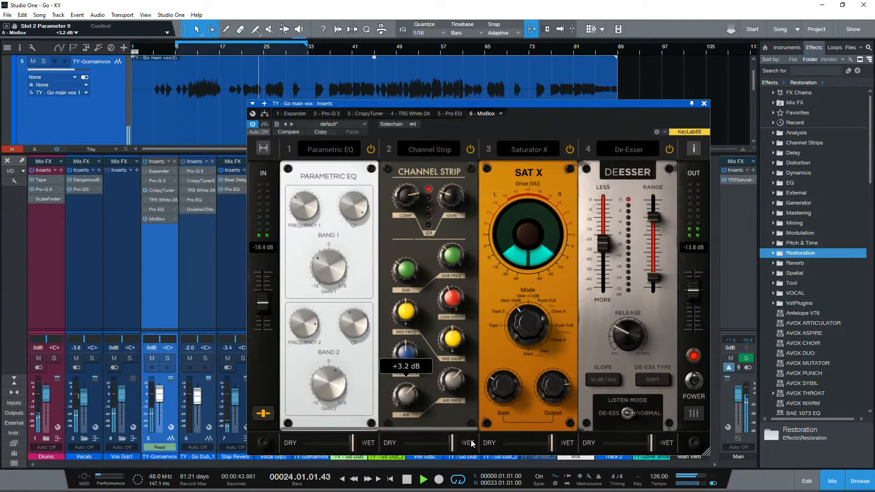
- Set the De-Esser's threshold to -28.5 dB and its range from 8218.8 Hz to 16000 Hz
{"action": "left_click_drag", "start_coordinate": [604, 245], "coordinate": [606, 259]}
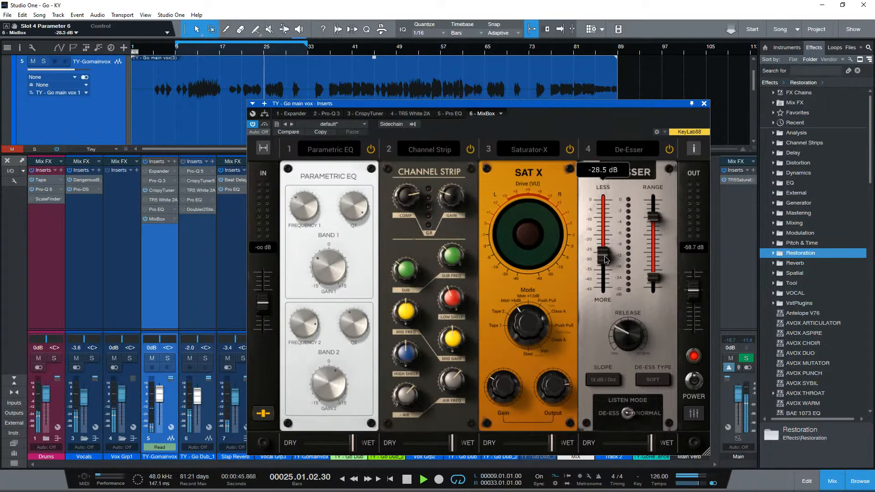
{"action": "left_click_drag", "start_coordinate": [653, 217], "coordinate": [654, 198]}
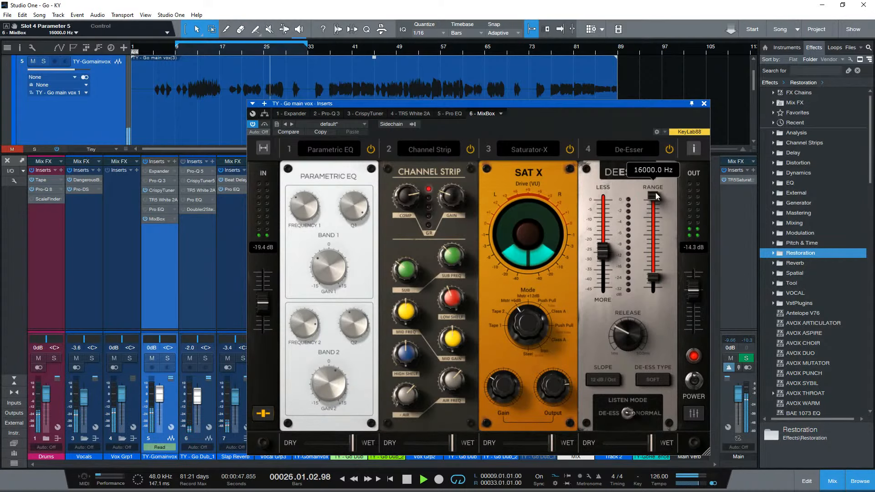
{"action": "left_click_drag", "start_coordinate": [654, 277], "coordinate": [647, 248]}
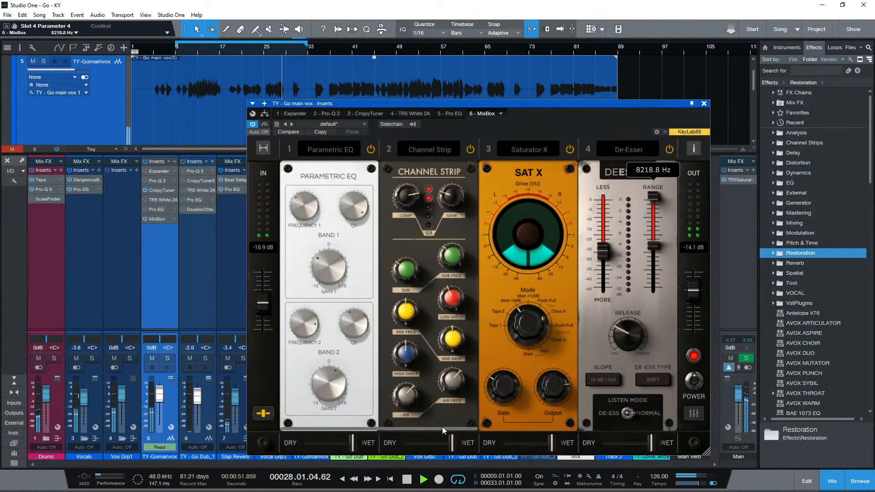
{"action": "left_click_drag", "start_coordinate": [442, 429], "coordinate": [601, 425]}
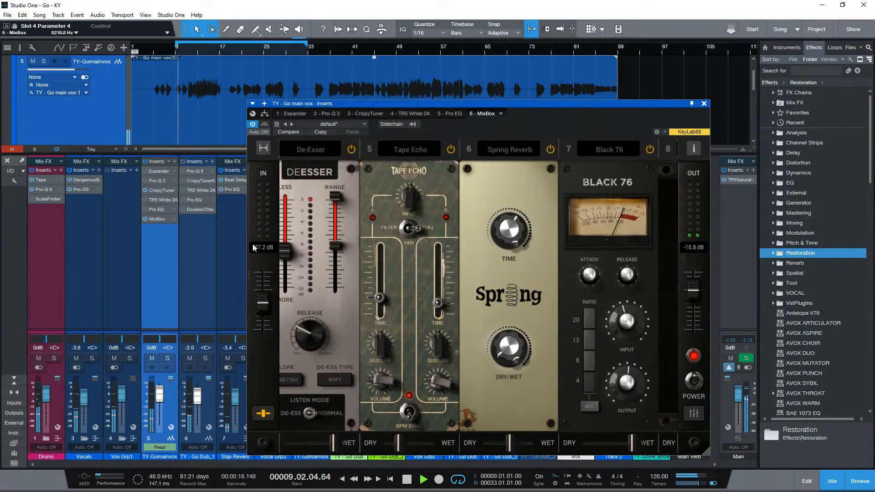
- Compare against the main vocal's original inserts by bypassing MixBox and activating them, and audition the mix with Slap Reverb muted and unmuted
{"action": "key", "text": "space"}
{"action": "left_click", "coordinate": [144, 218]}
{"action": "left_click", "coordinate": [145, 209]}
{"action": "left_click", "coordinate": [145, 200]}
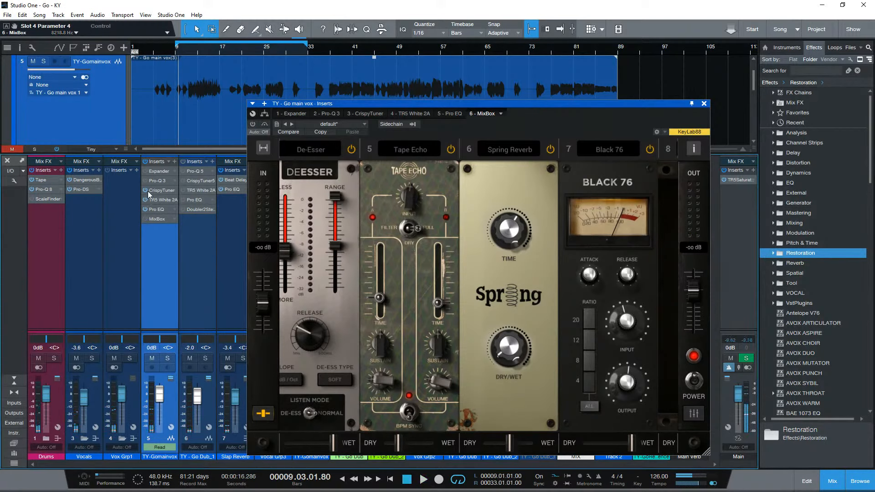
{"action": "left_click", "coordinate": [145, 171]}
{"action": "key", "text": "space"}
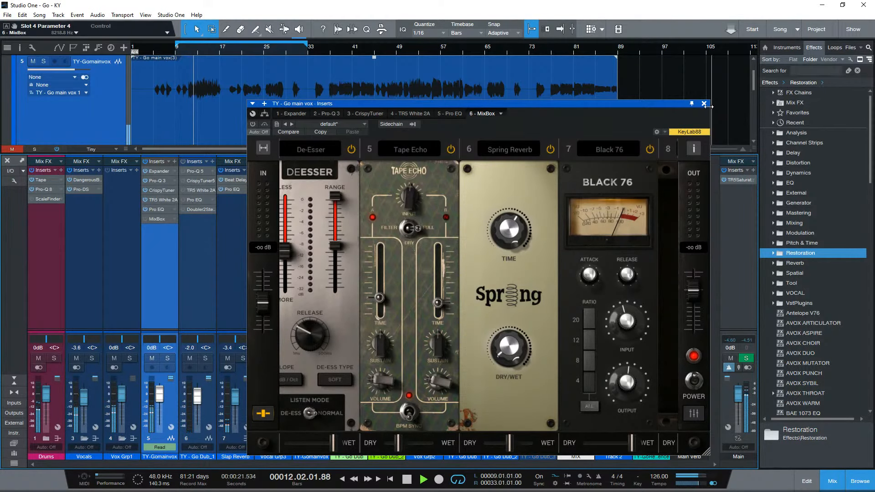
{"action": "left_click", "coordinate": [705, 103]}
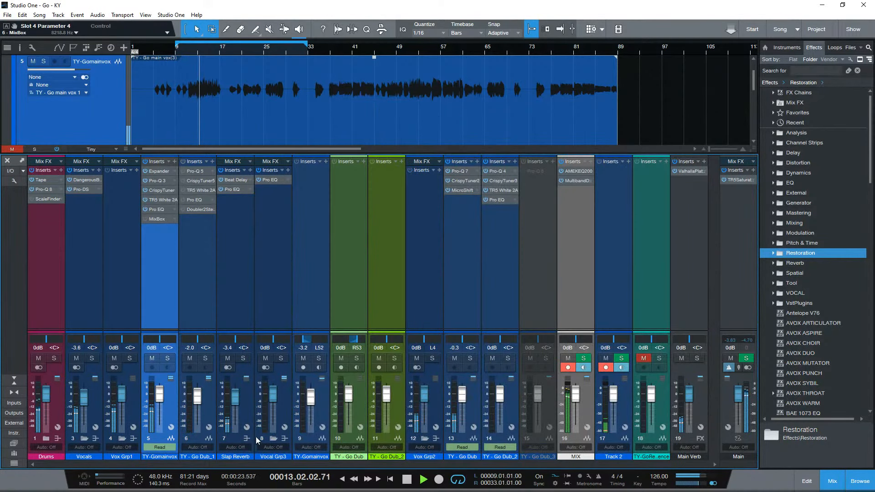
{"action": "left_click", "coordinate": [227, 358]}
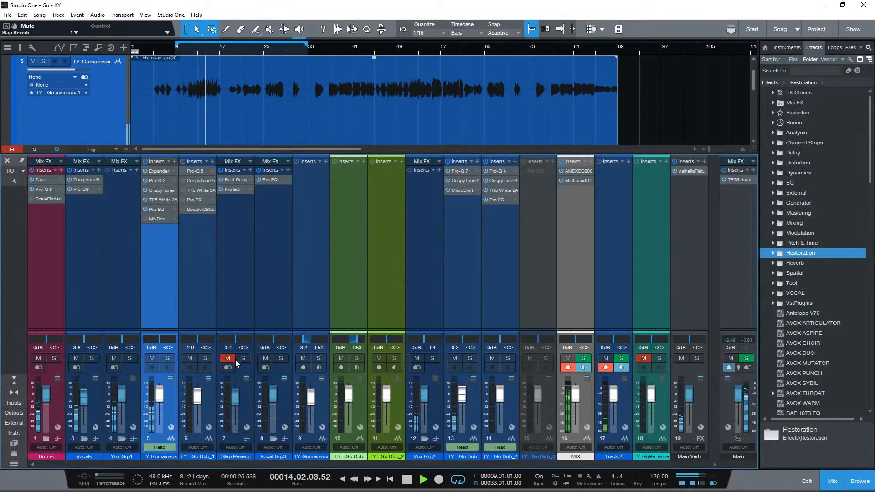
{"action": "left_click", "coordinate": [226, 358]}
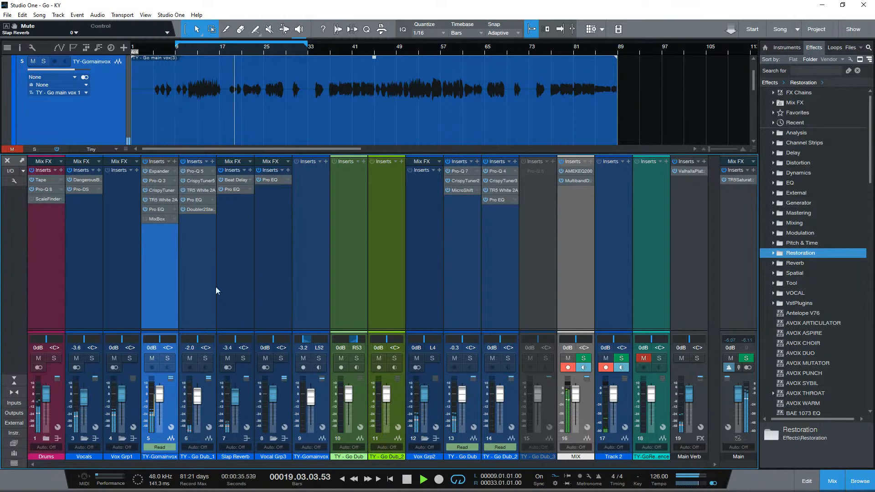
- Mute the TY - Go Dub_1 channel and play the mix from bar 9 with MixBox replacing the main vocal's original inserts
{"action": "left_click", "coordinate": [190, 359]}
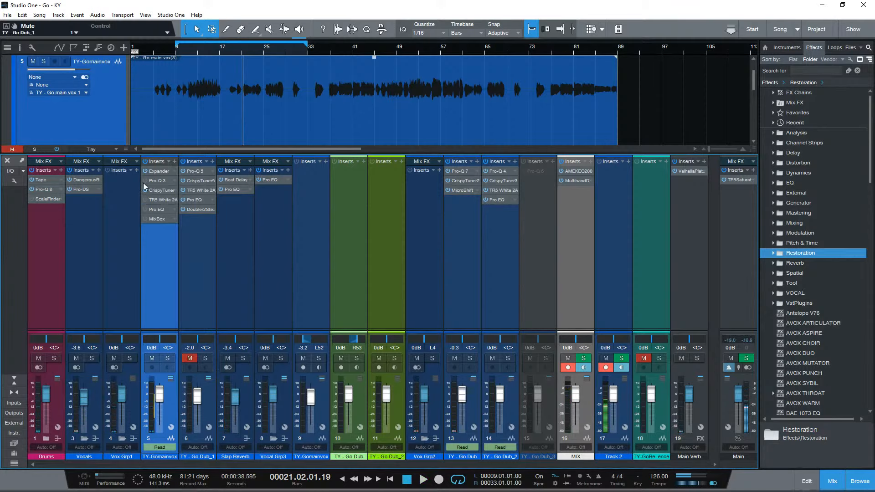
{"action": "left_click", "coordinate": [187, 49]}
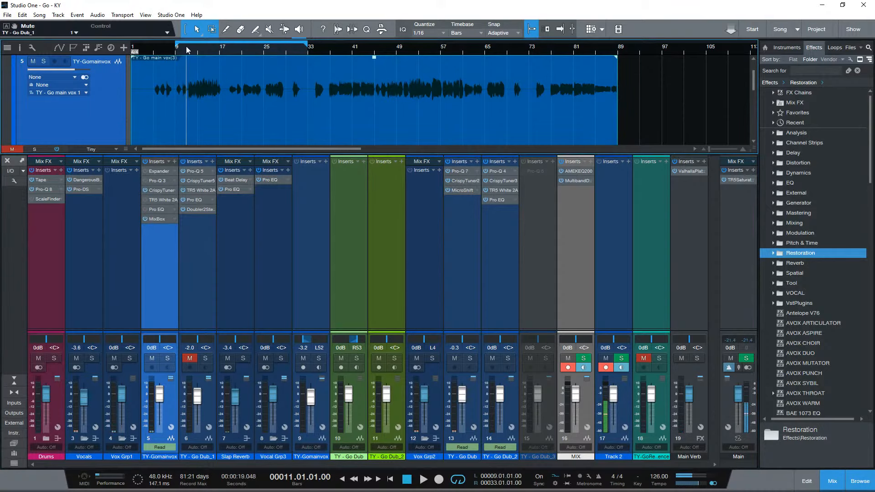
{"action": "left_click", "coordinate": [173, 54]}
{"action": "key", "text": "space"}
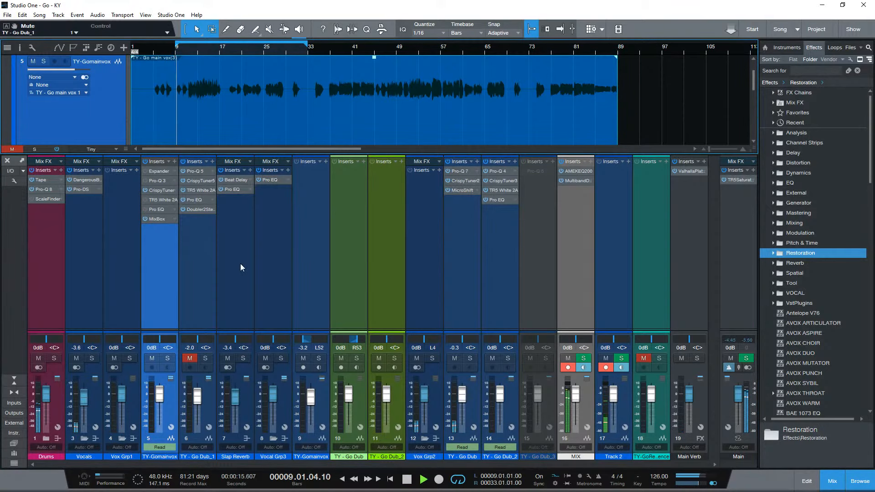
- Open MixBox on the main vocal and move the Saturator-X ahead of the Channel Strip, into slot 2
{"action": "left_click", "coordinate": [160, 221]}
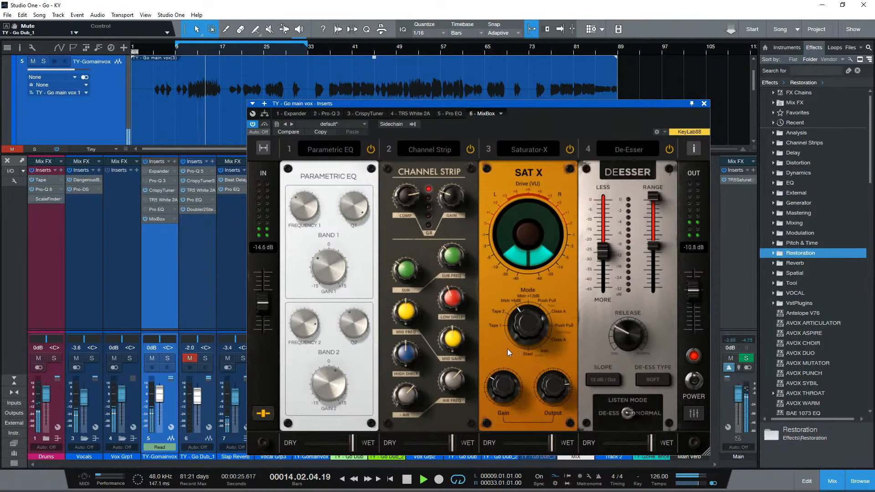
{"action": "left_click_drag", "start_coordinate": [437, 426], "coordinate": [519, 415]}
{"action": "key", "text": "space"}
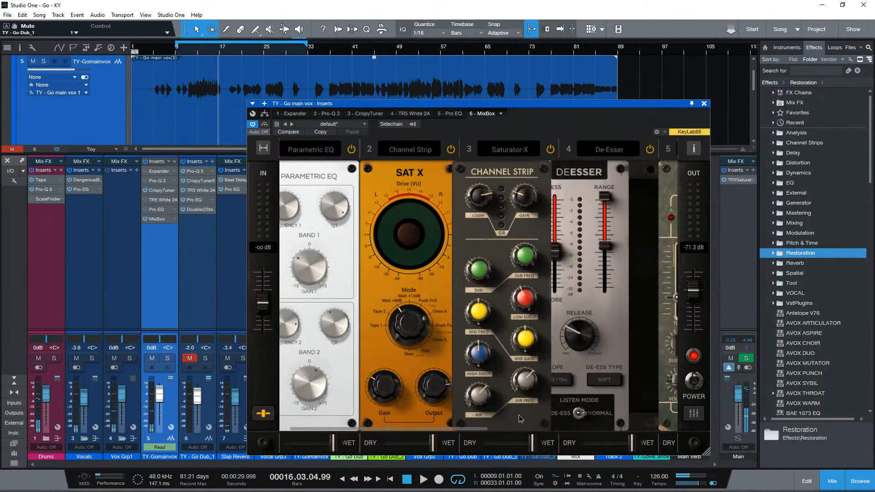
{"action": "key", "text": "space"}
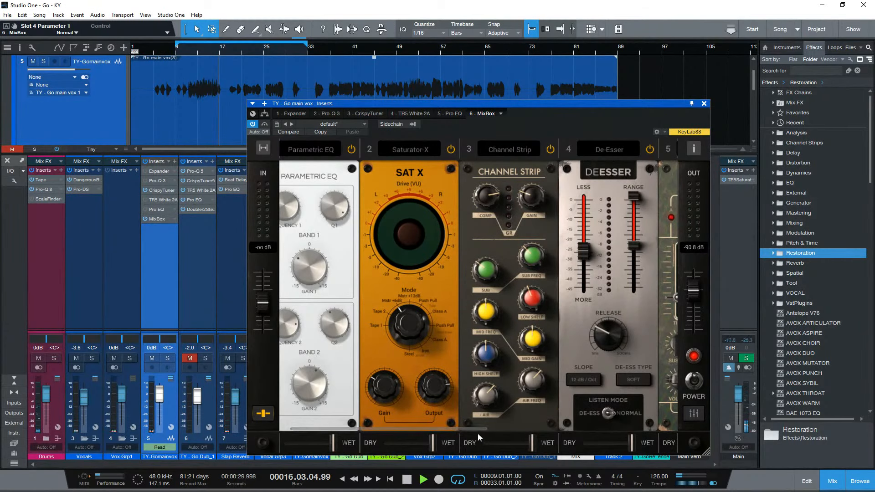
{"action": "key", "text": "space"}
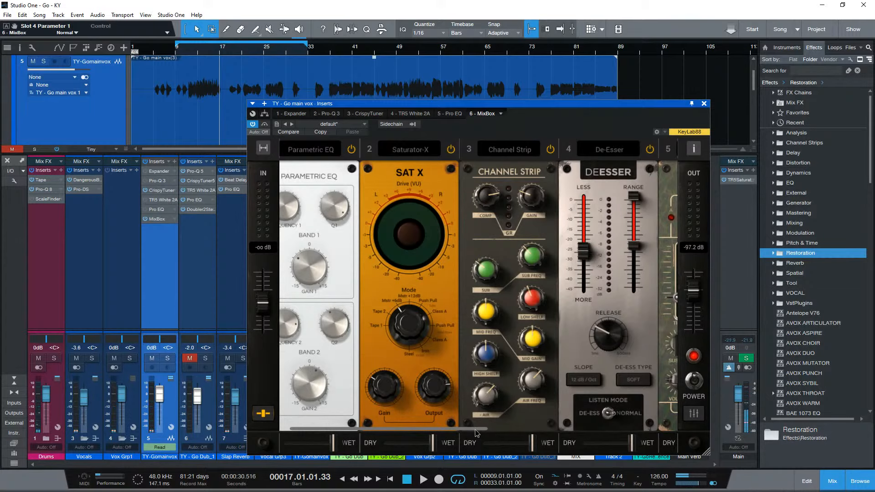
- Browse the Dynamics modules and load the Compressor into MixBox's empty slot 8
{"action": "left_click_drag", "start_coordinate": [478, 431], "coordinate": [651, 440]}
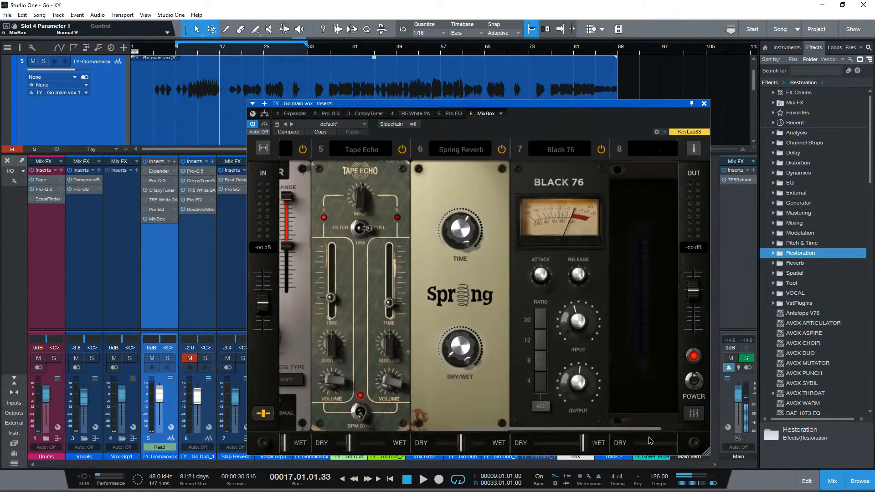
{"action": "left_click_drag", "start_coordinate": [531, 428], "coordinate": [575, 430]}
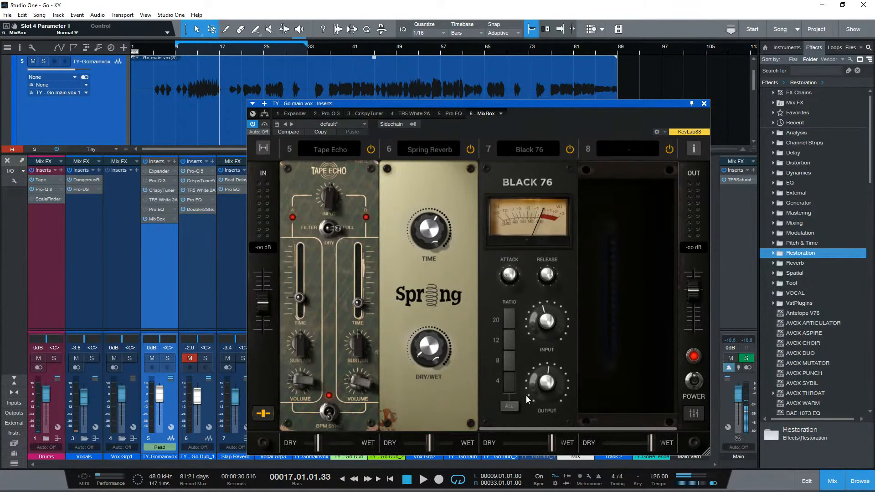
{"action": "left_click", "coordinate": [538, 150]}
{"action": "mouse_move", "coordinate": [526, 235]}
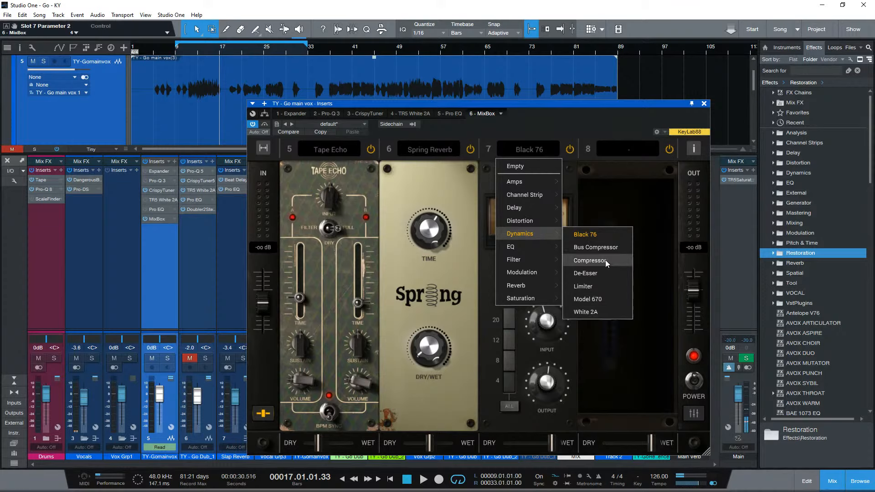
{"action": "left_click", "coordinate": [629, 150]}
{"action": "left_click", "coordinate": [630, 150]}
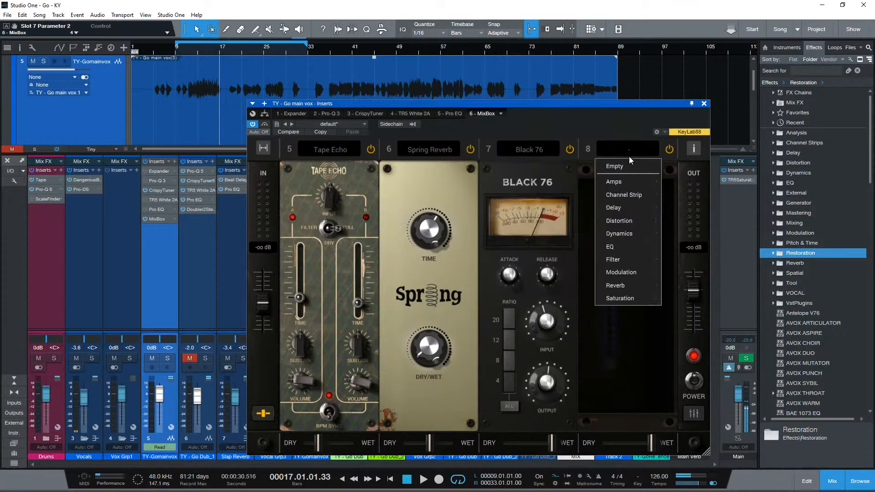
{"action": "mouse_move", "coordinate": [616, 238]}
{"action": "left_click", "coordinate": [689, 260]}
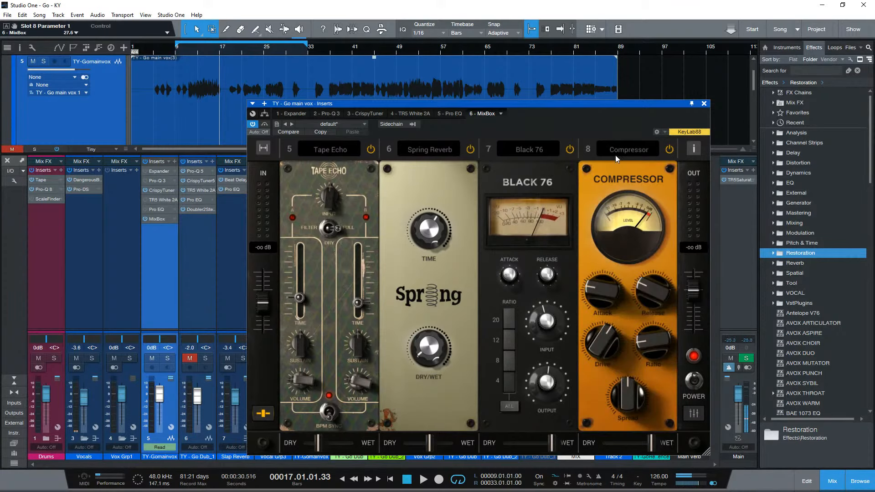
- Try the Bus Compressor in slot 8 in place of the Compressor, then empty the slot
{"action": "left_click", "coordinate": [617, 153]}
{"action": "left_click", "coordinate": [679, 247]}
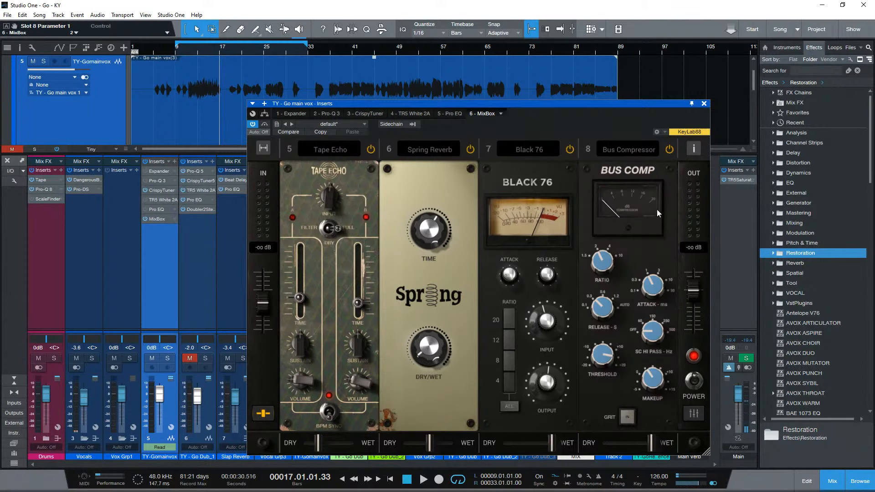
{"action": "left_click", "coordinate": [639, 147]}
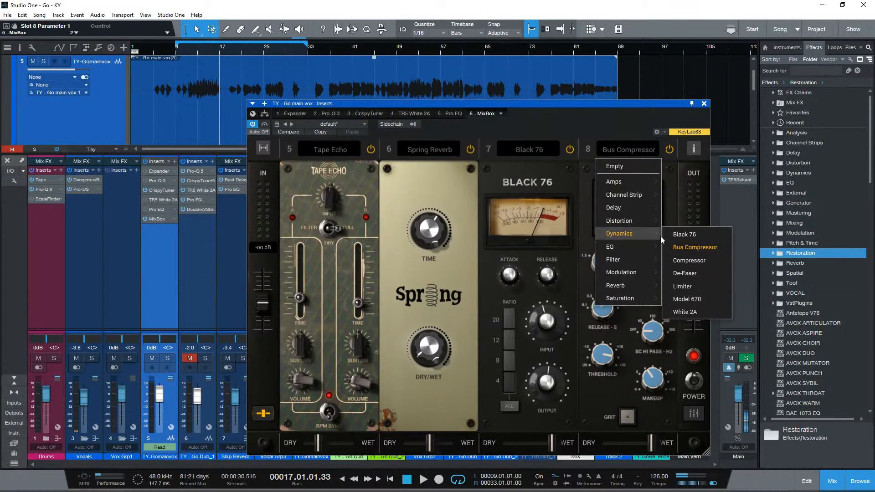
{"action": "left_click", "coordinate": [673, 428]}
{"action": "left_click", "coordinate": [633, 148]}
{"action": "left_click", "coordinate": [633, 163]}
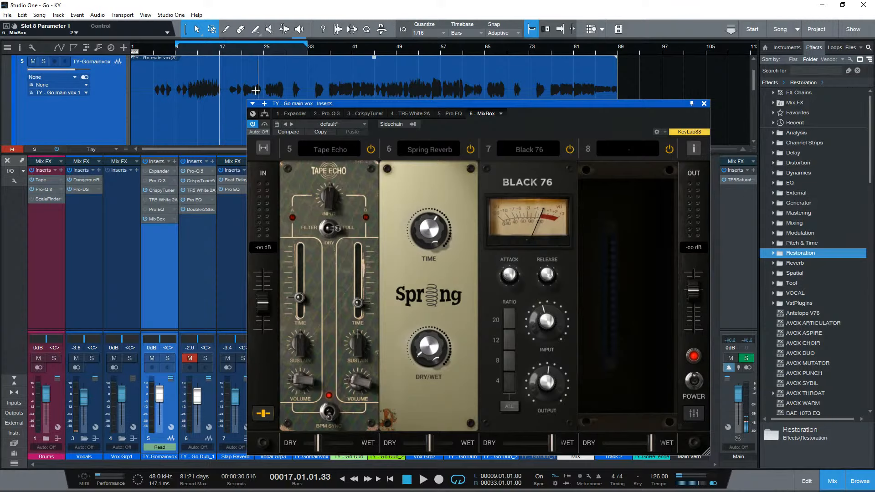
- Play the mix from bar 9, set the Saturator-X mode to Master +6dB and review the rest of the module chain
{"action": "left_click", "coordinate": [177, 43]}
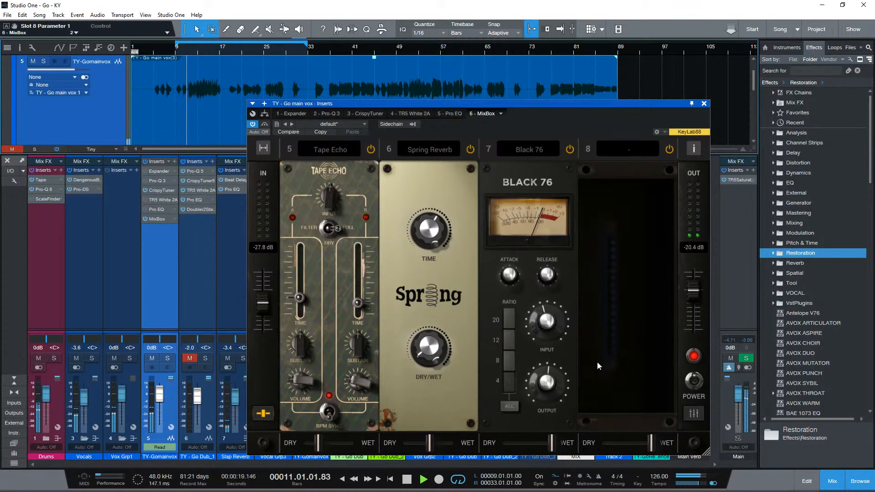
{"action": "left_click_drag", "start_coordinate": [514, 430], "coordinate": [362, 430]}
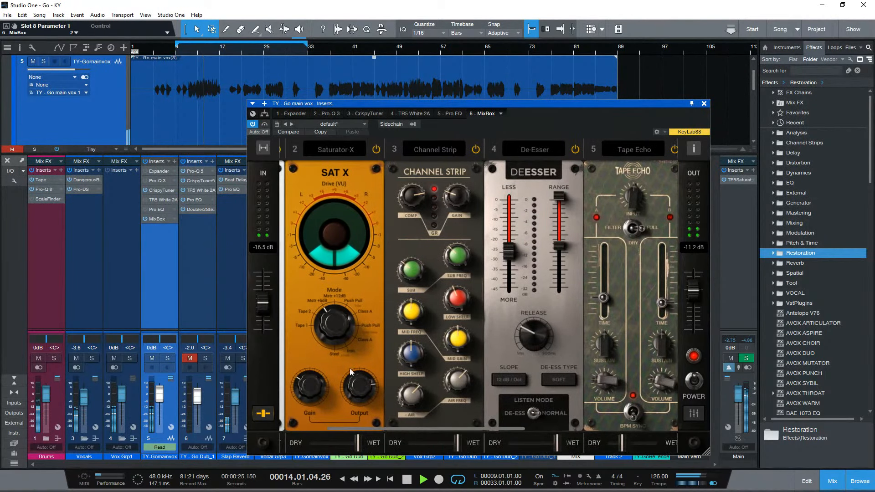
{"action": "left_click_drag", "start_coordinate": [332, 336], "coordinate": [335, 316]}
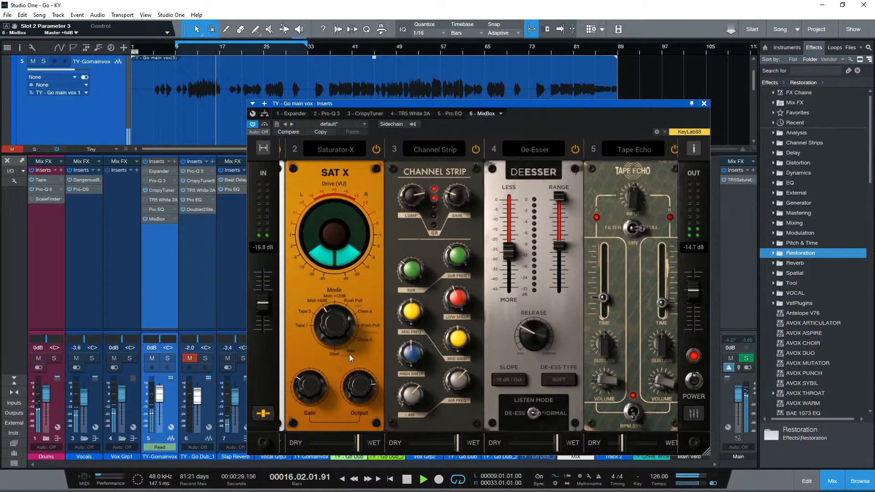
{"action": "left_click_drag", "start_coordinate": [426, 429], "coordinate": [491, 431]}
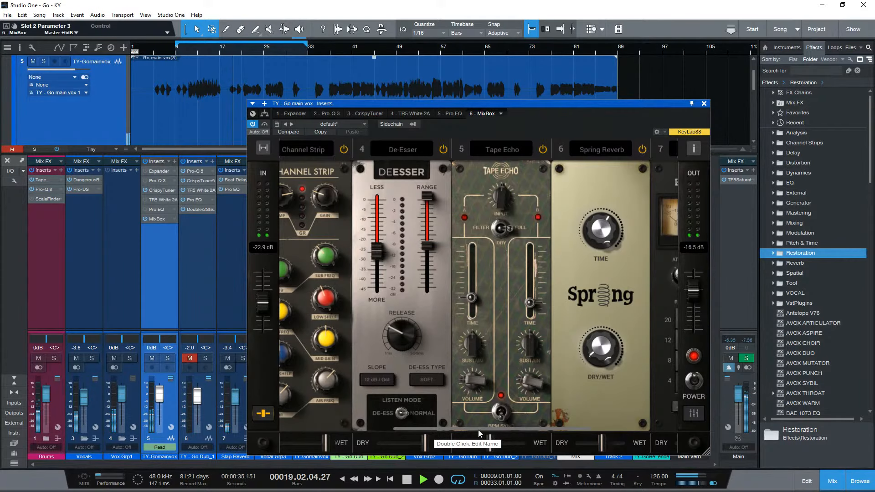
{"action": "left_click_drag", "start_coordinate": [477, 431], "coordinate": [565, 428]}
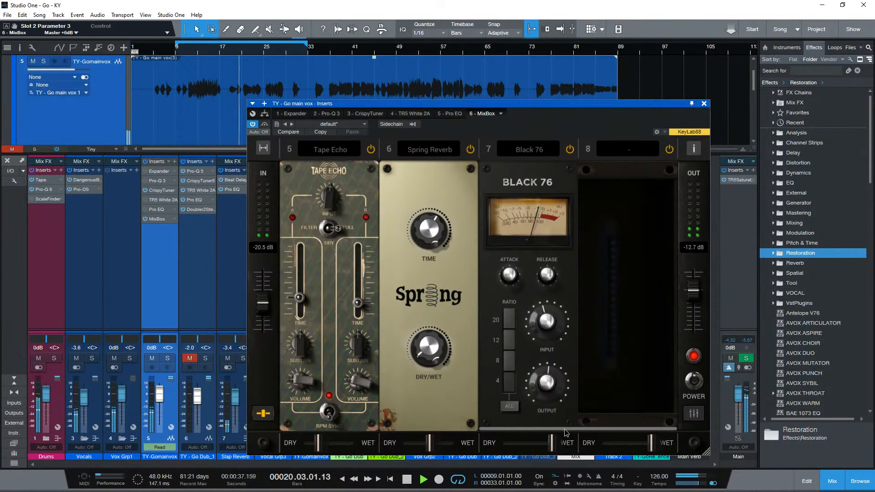
- Mute the Slap Reverb channel, unmute TY - Go Dub_1 and stop playback after listening to the mix
{"action": "left_click", "coordinate": [228, 358]}
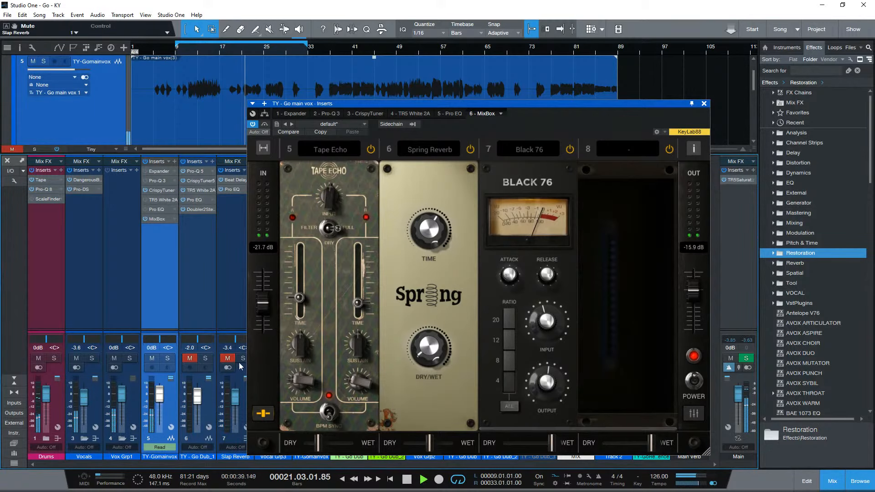
{"action": "left_click", "coordinate": [190, 359]}
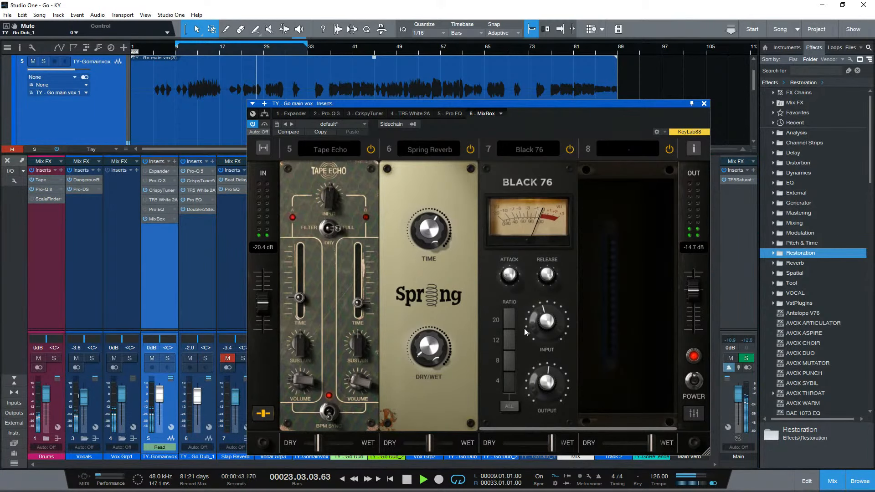
{"action": "key", "text": "space"}
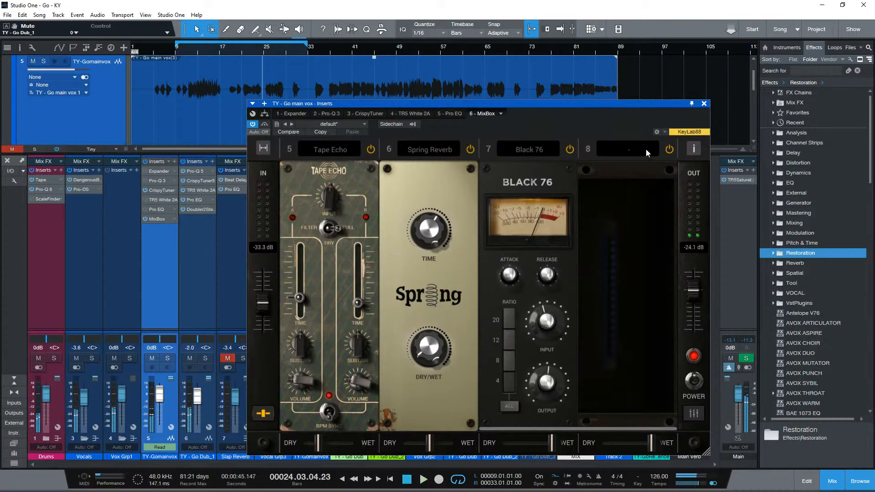
- Load the British EQ into MixBox's slot 8, after the Black 76
{"action": "left_click", "coordinate": [628, 149]}
{"action": "mouse_move", "coordinate": [614, 246]}
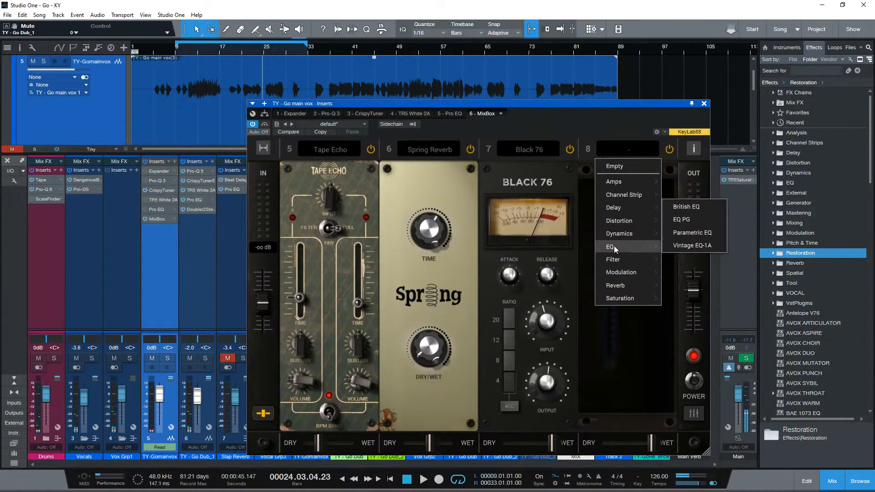
{"action": "left_click", "coordinate": [697, 207]}
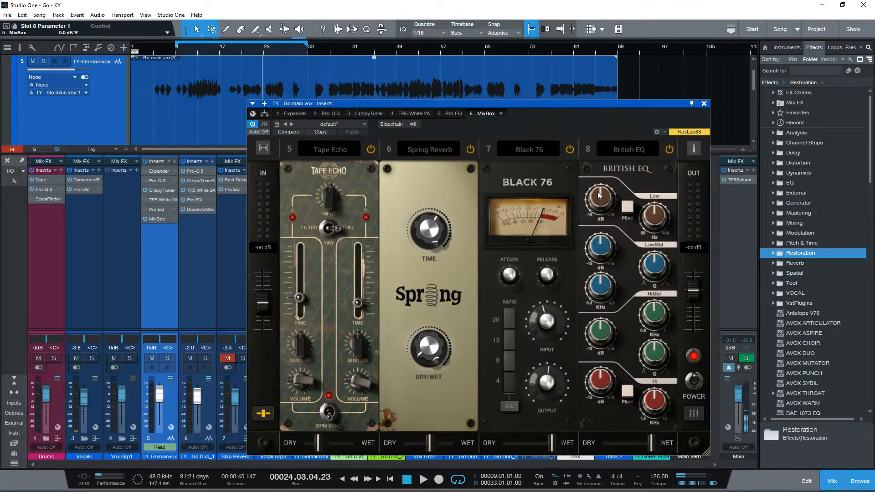
{"action": "mouse_move", "coordinate": [599, 196]}
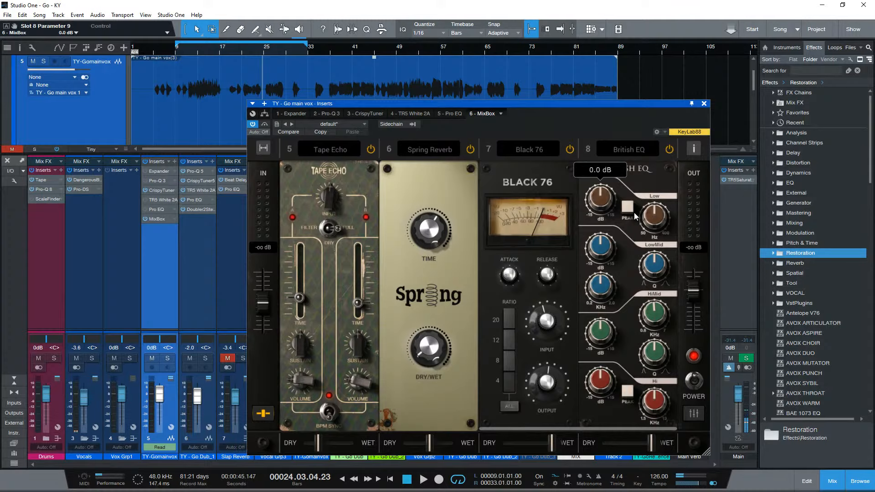
- Cut the British EQ's Low band to -5.5 dB, play the mix and ease the cut to -2.3 dB while listening
{"action": "left_click_drag", "start_coordinate": [600, 203], "coordinate": [598, 219]}
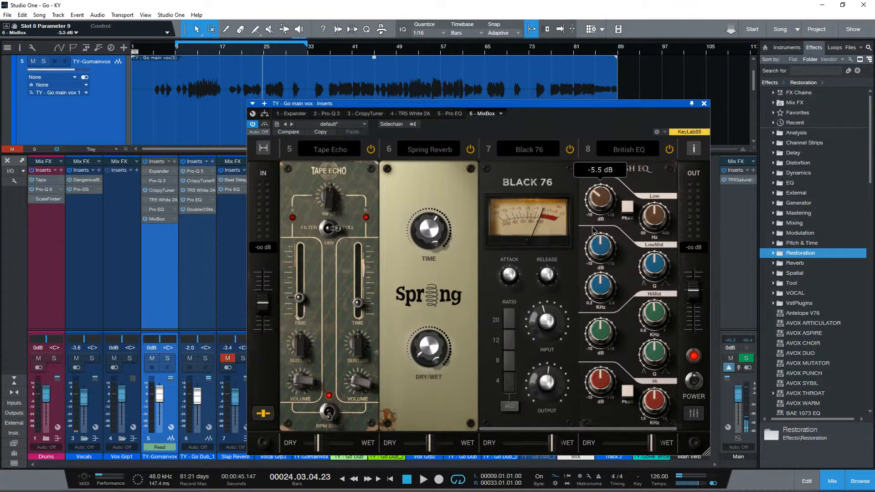
{"action": "left_click", "coordinate": [664, 223]}
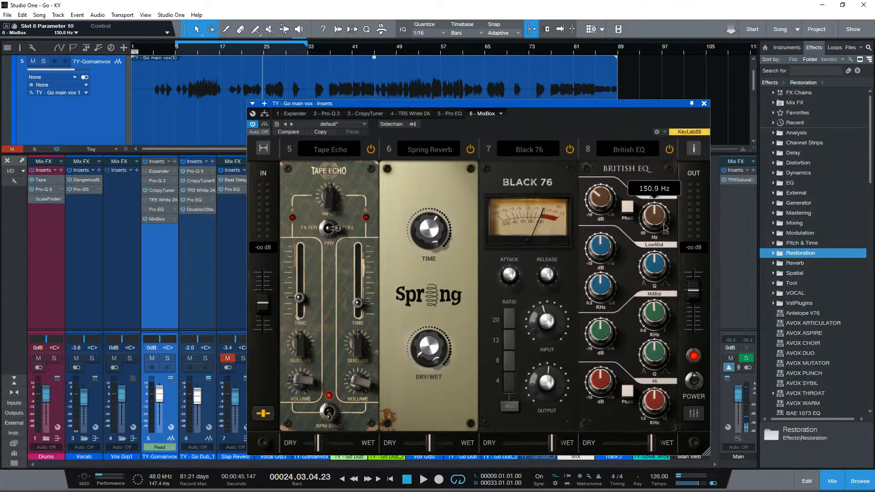
{"action": "key", "text": "space"}
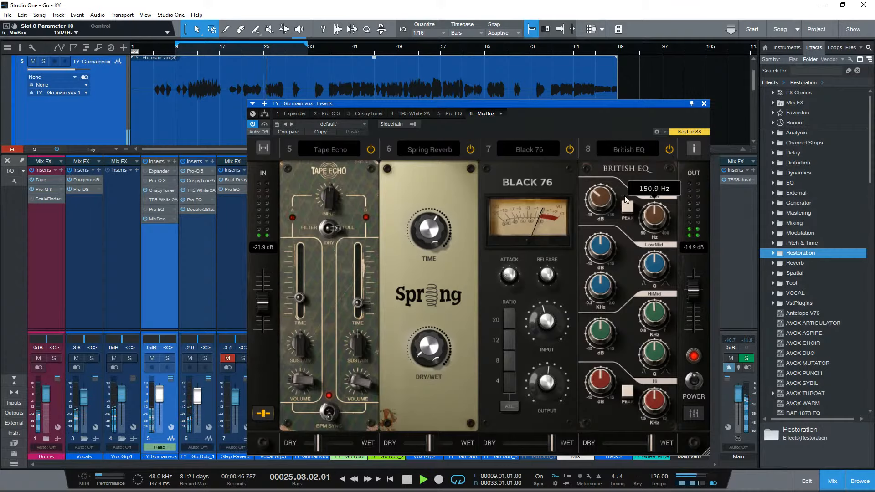
{"action": "mouse_move", "coordinate": [600, 199]}
{"action": "left_mouse_down"}
{"action": "mouse_move", "coordinate": [643, 115]}
{"action": "mouse_move", "coordinate": [620, 201]}
{"action": "mouse_move", "coordinate": [601, 194]}
{"action": "left_mouse_up"}
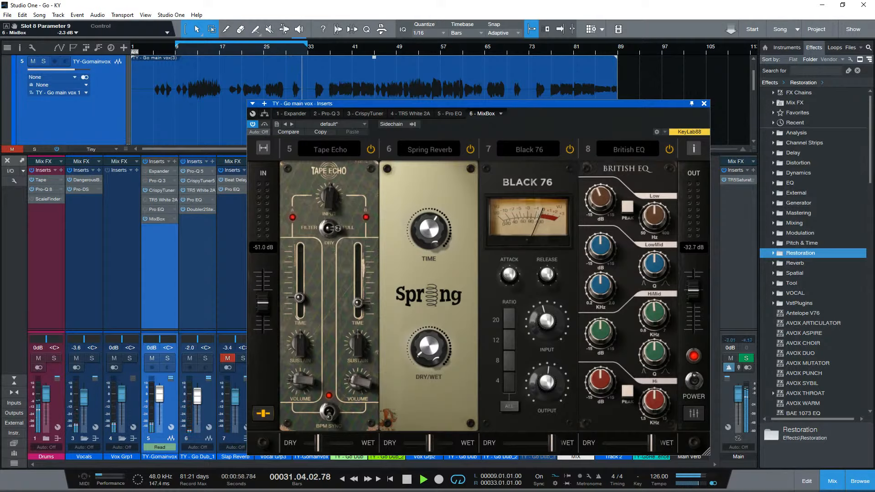
{"action": "key", "text": "space"}
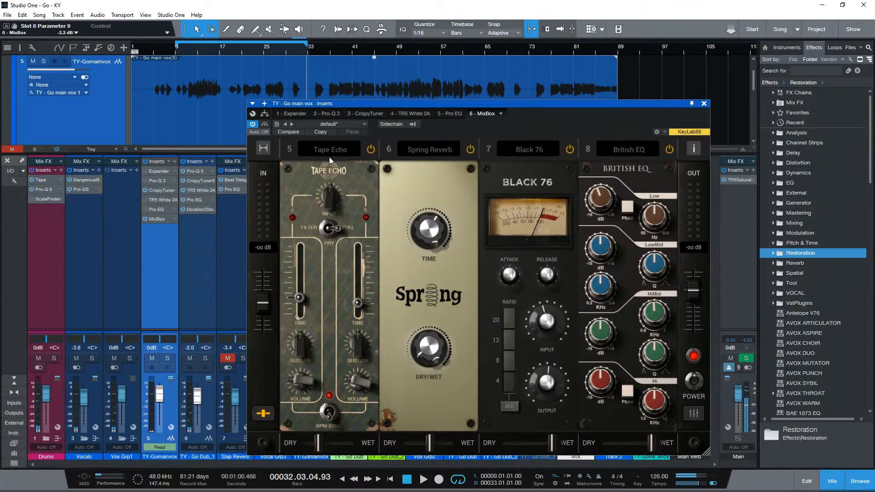
- Extend the loop range's end to bar 67 and play the mix from bar 37
{"action": "left_click", "coordinate": [242, 51]}
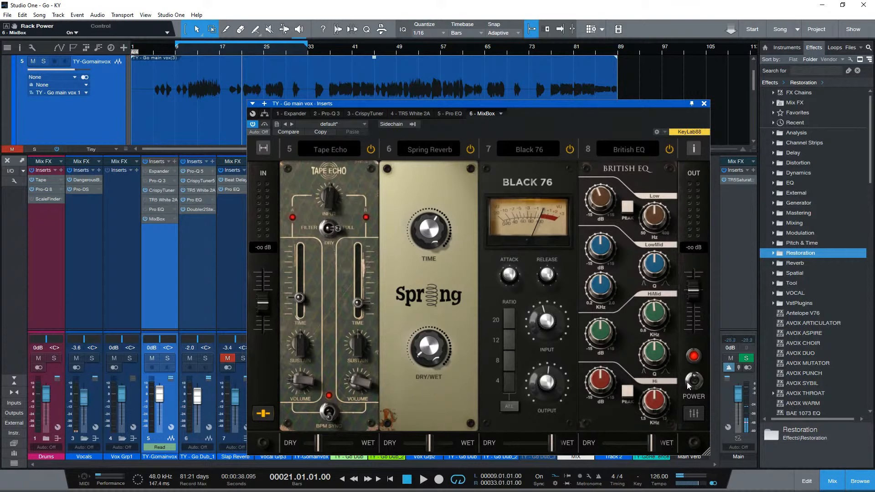
{"action": "left_click", "coordinate": [185, 51]}
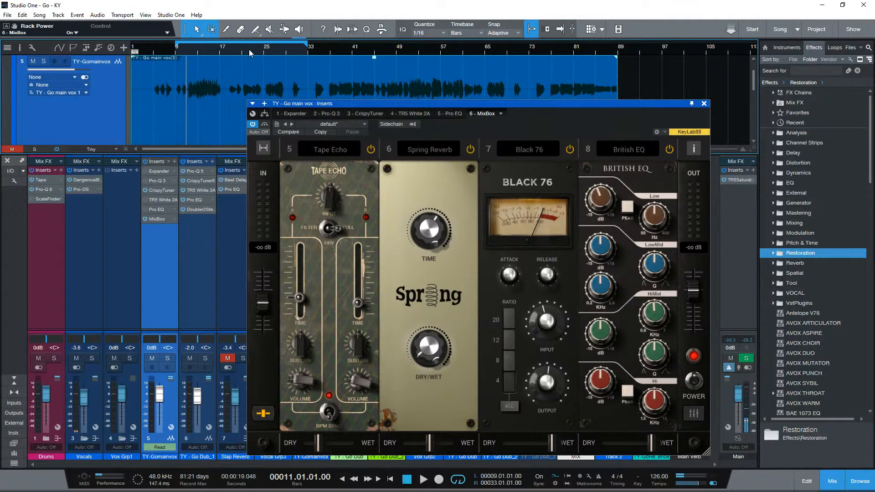
{"action": "left_click_drag", "start_coordinate": [307, 45], "coordinate": [496, 46]}
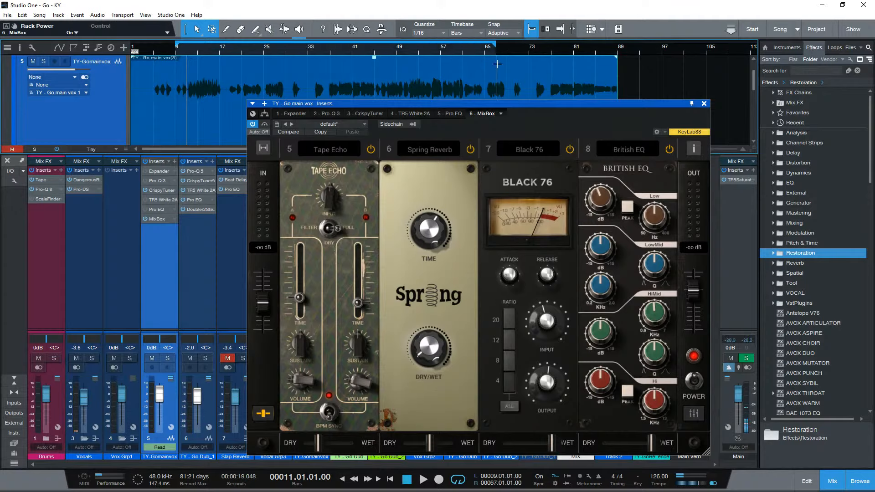
{"action": "left_click", "coordinate": [332, 51]}
{"action": "key", "text": "space"}
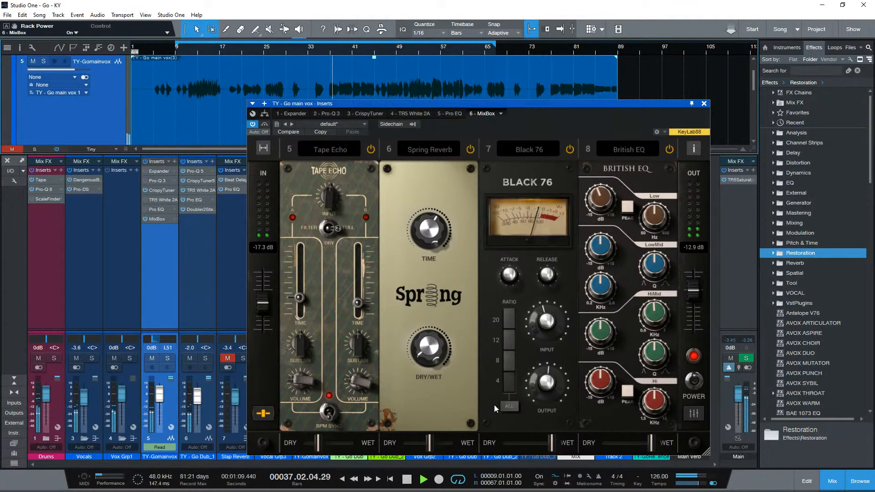
- Audition the vocal chain further into the song, skipping playback ahead to about bar 53 and back to bar 45
{"action": "scroll", "coordinate": [392, 78], "scroll_direction": "down", "scroll_amount": 2}
{"action": "scroll", "coordinate": [387, 80], "scroll_direction": "down", "scroll_amount": 3}
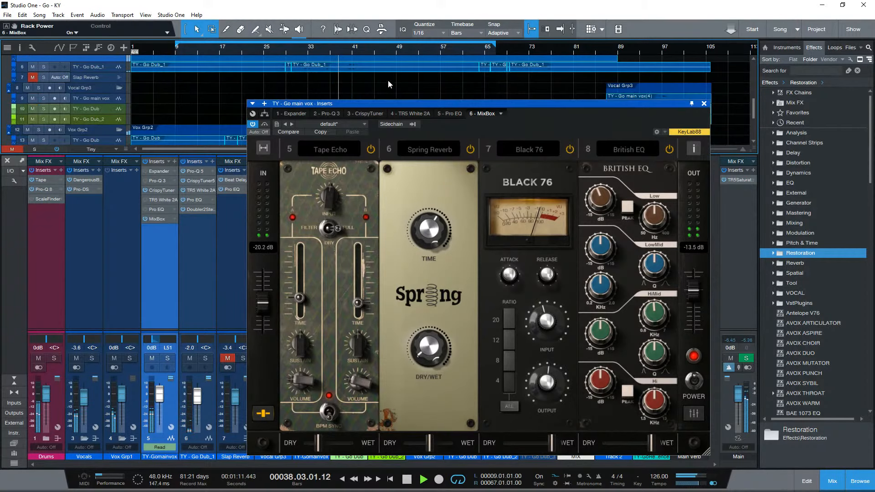
{"action": "left_click", "coordinate": [417, 81]}
{"action": "scroll", "coordinate": [418, 81], "scroll_direction": "up", "scroll_amount": 3}
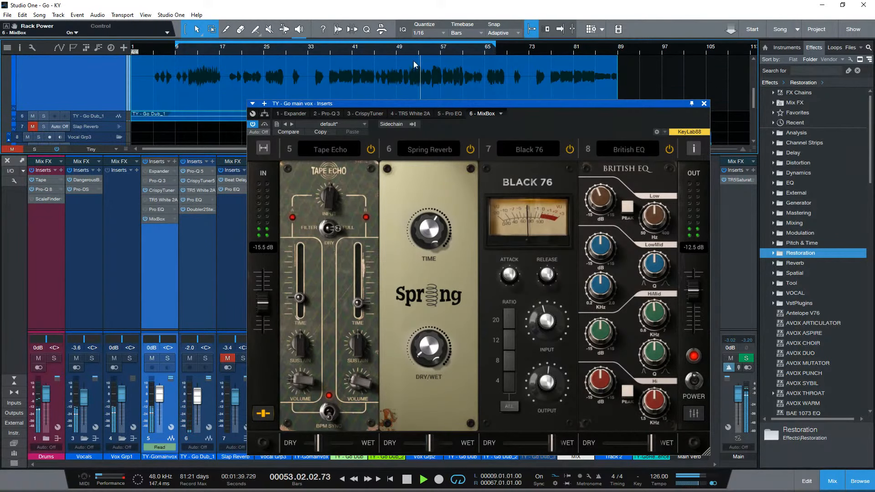
{"action": "left_click", "coordinate": [382, 55]}
{"action": "left_click", "coordinate": [374, 56]}
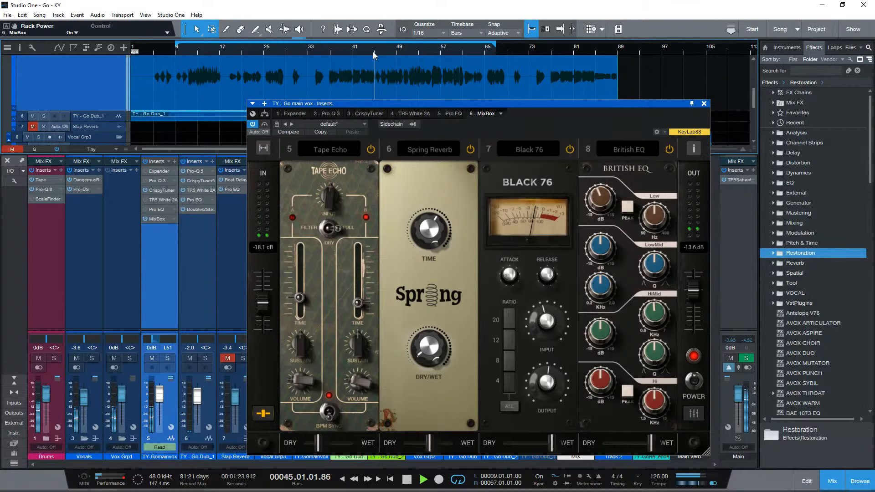
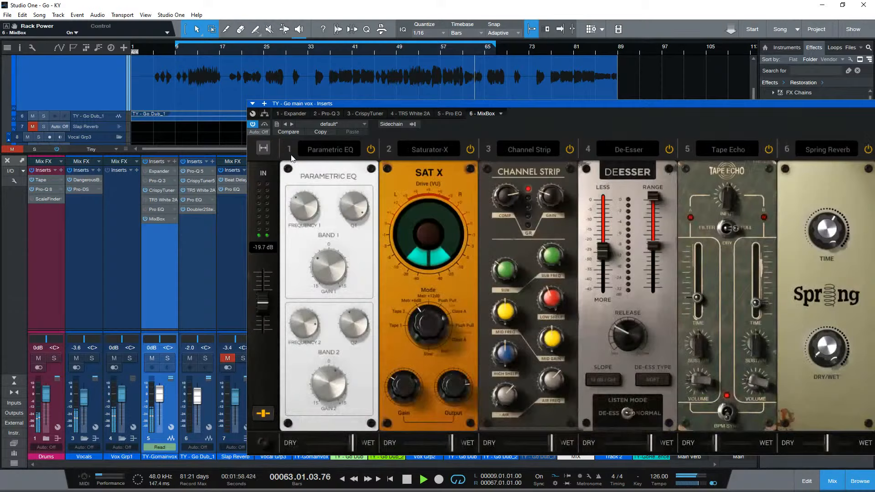
- Expand MixBox to show all eight slots, reposition its window so the whole chain is visible, and stop playback
{"action": "left_click", "coordinate": [263, 148]}
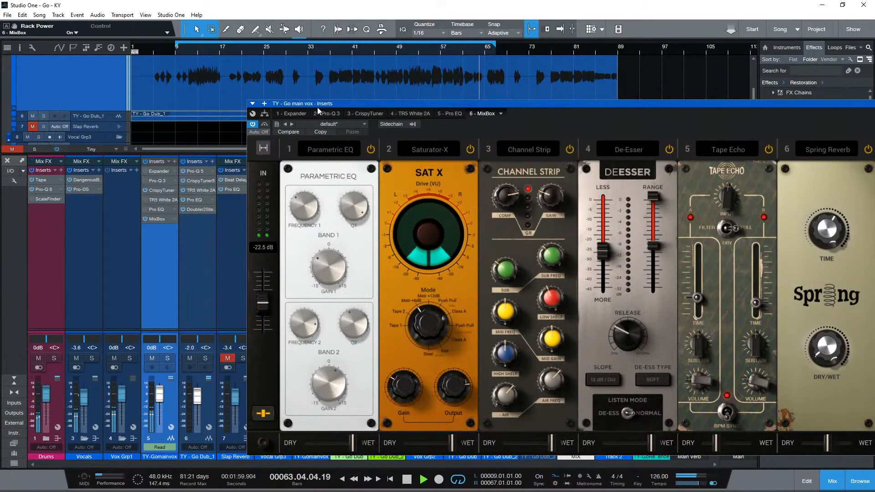
{"action": "left_click_drag", "start_coordinate": [317, 106], "coordinate": [75, 117]}
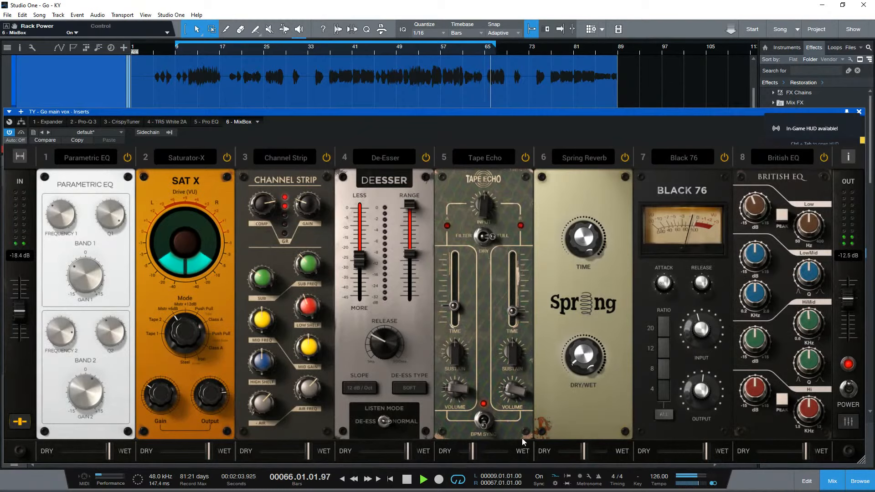
{"action": "key", "text": "space"}
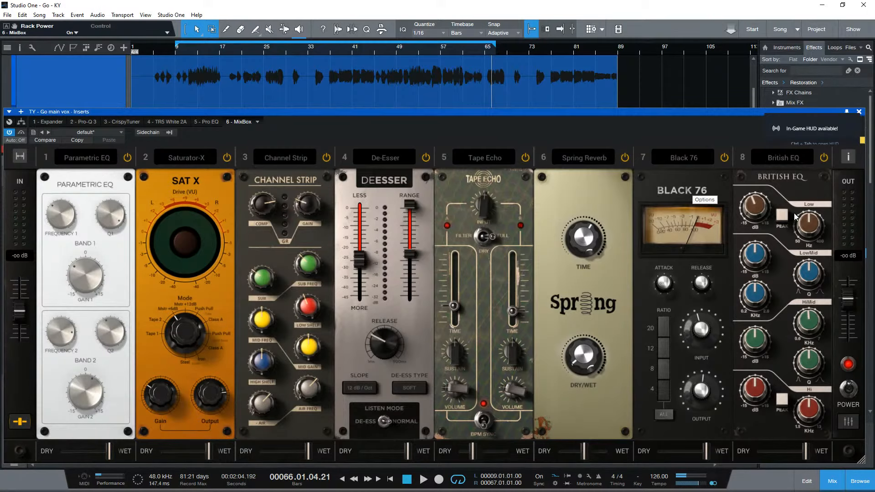
{"action": "mouse_move", "coordinate": [726, 116]}
{"action": "left_mouse_down"}
{"action": "mouse_move", "coordinate": [713, 89]}
{"action": "mouse_move", "coordinate": [731, 122]}
{"action": "left_mouse_up"}
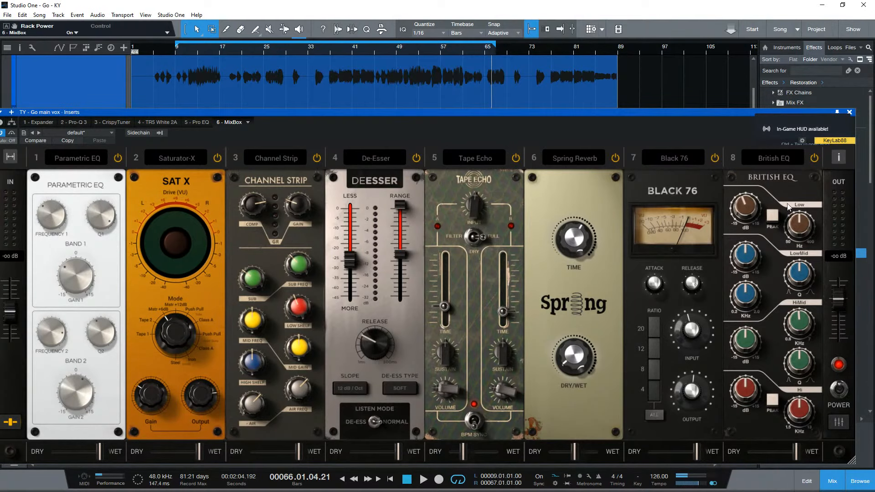
{"action": "left_click_drag", "start_coordinate": [822, 113], "coordinate": [835, 115]}
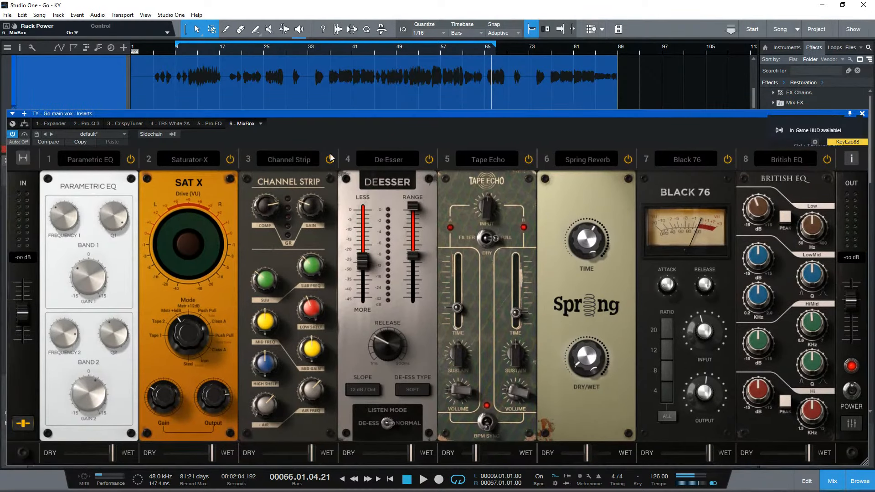
- Bypass MixBox and add the PSP InfiniStrip Stereo plug-in to the main vocal channel's inserts
{"action": "left_click", "coordinate": [16, 135]}
{"action": "left_click", "coordinate": [24, 122]}
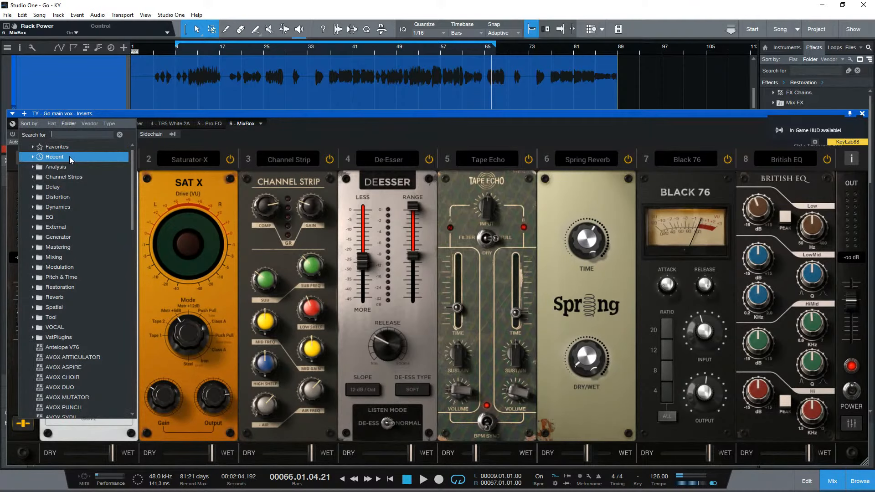
{"action": "type", "text": "infini"}
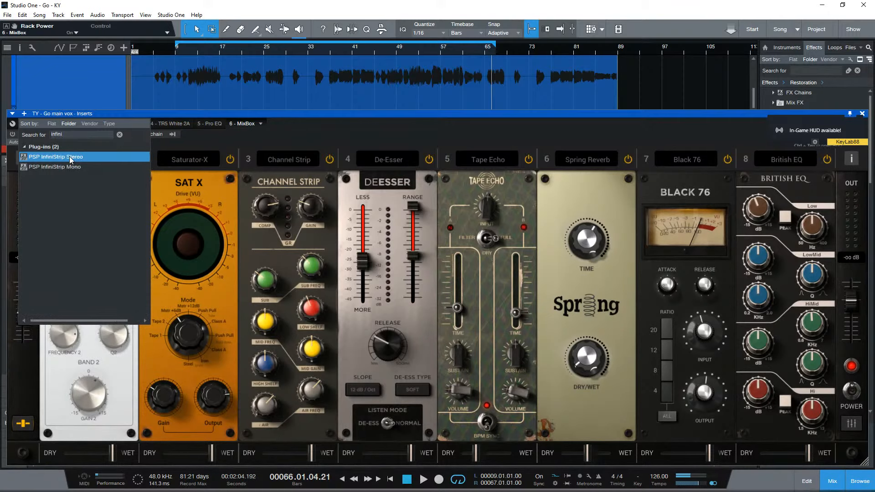
{"action": "double_click", "coordinate": [69, 157]}
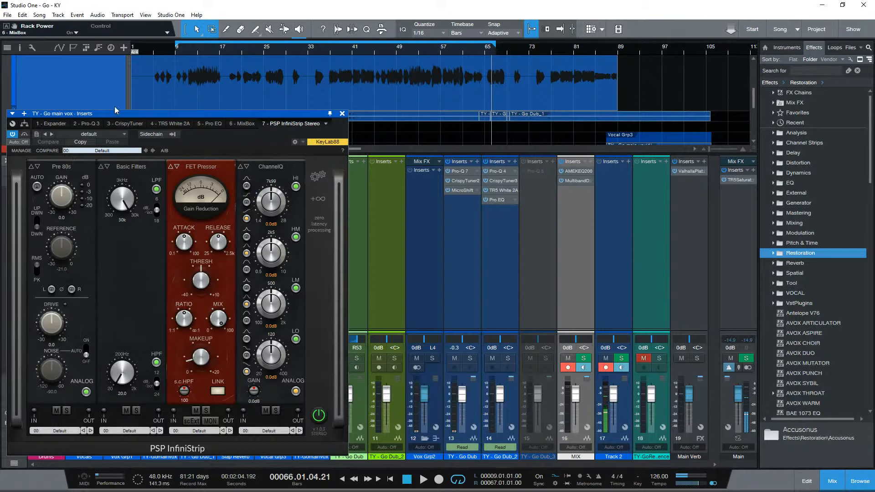
- Load the InfiniStrip preset 151 VOC: Male Warm IB and reposition the window to show all its modules
{"action": "left_click_drag", "start_coordinate": [122, 113], "coordinate": [176, 122]}
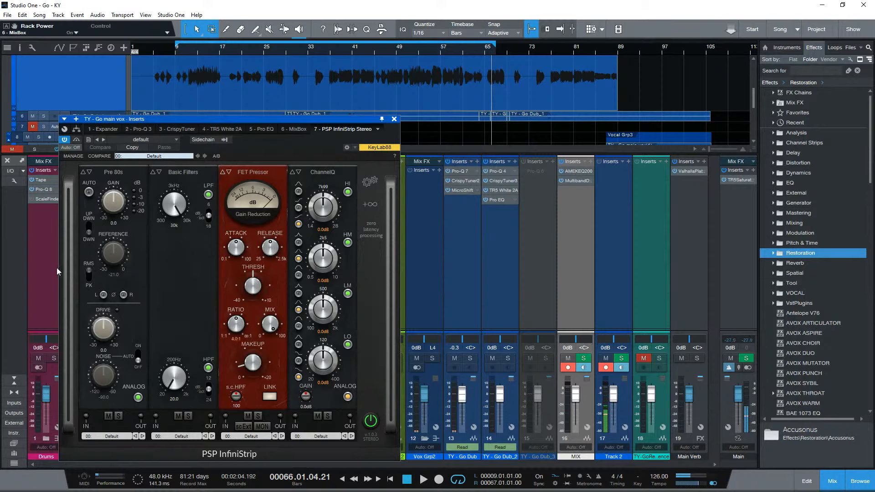
{"action": "left_click", "coordinate": [154, 156]}
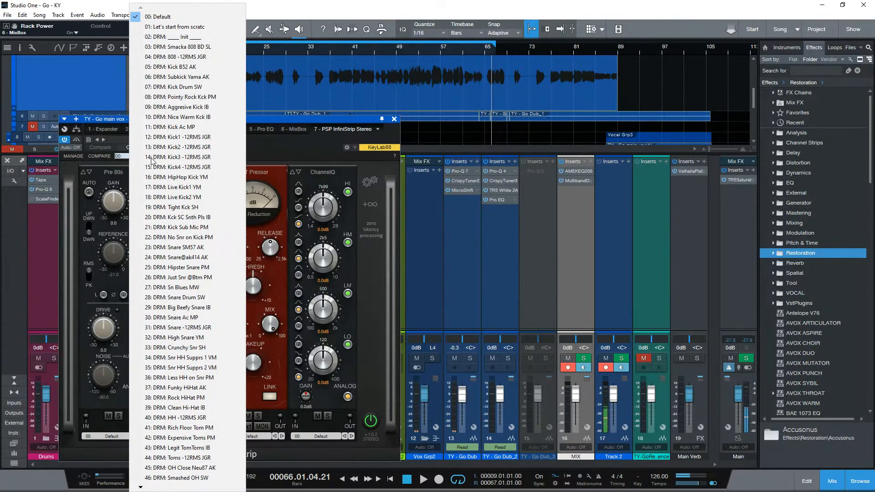
{"action": "mouse_move", "coordinate": [141, 487]}
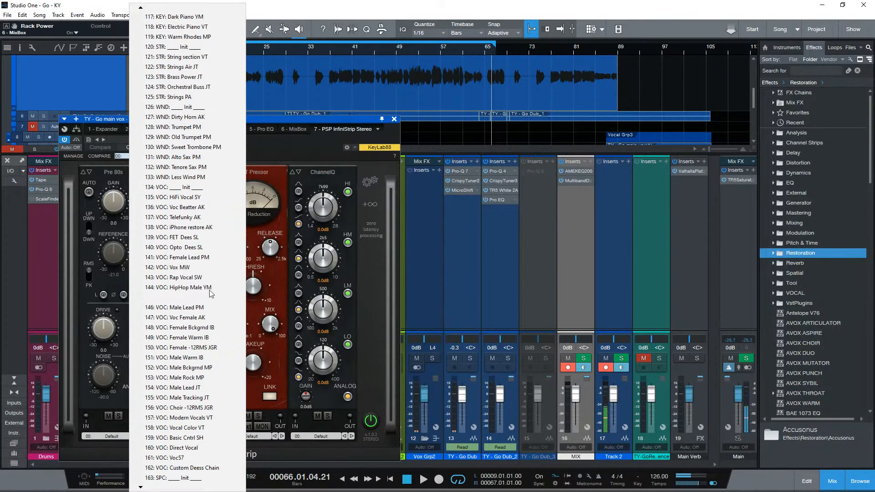
{"action": "left_click", "coordinate": [227, 363]}
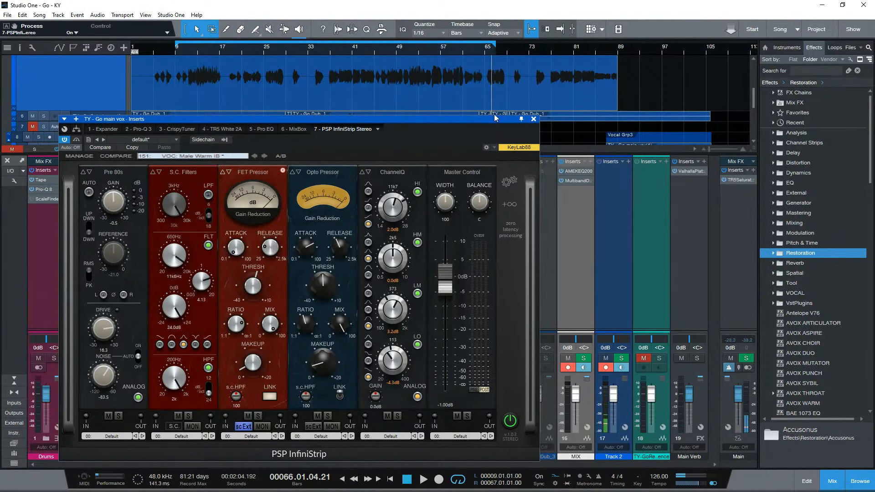
{"action": "left_click_drag", "start_coordinate": [496, 118], "coordinate": [610, 66]}
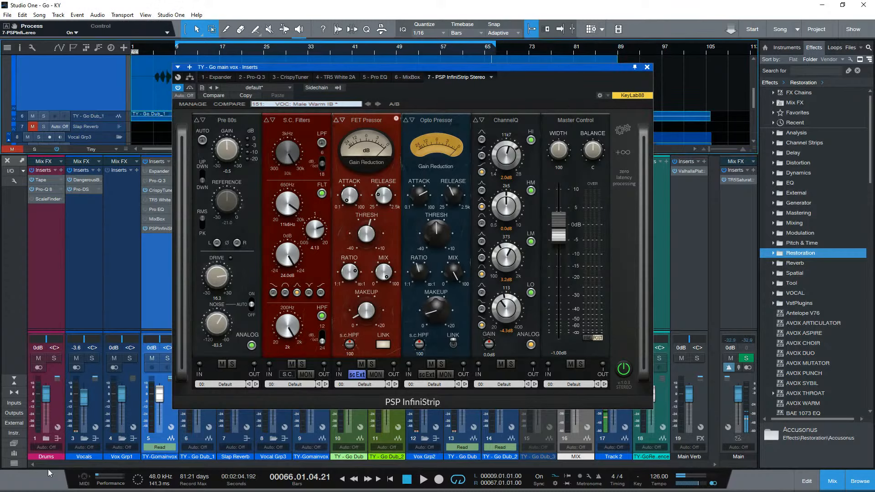
- Check the CPU load and latency of PSP InfiniStrip Stereo in the Performance Monitor, widening the device name column
{"action": "left_click_drag", "start_coordinate": [445, 491], "coordinate": [263, 201]}
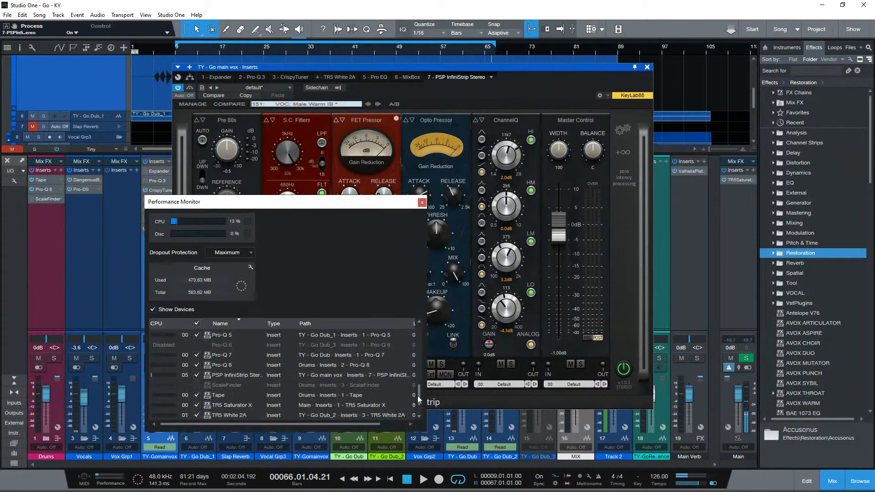
{"action": "scroll", "coordinate": [410, 387], "scroll_direction": "down", "scroll_amount": 1}
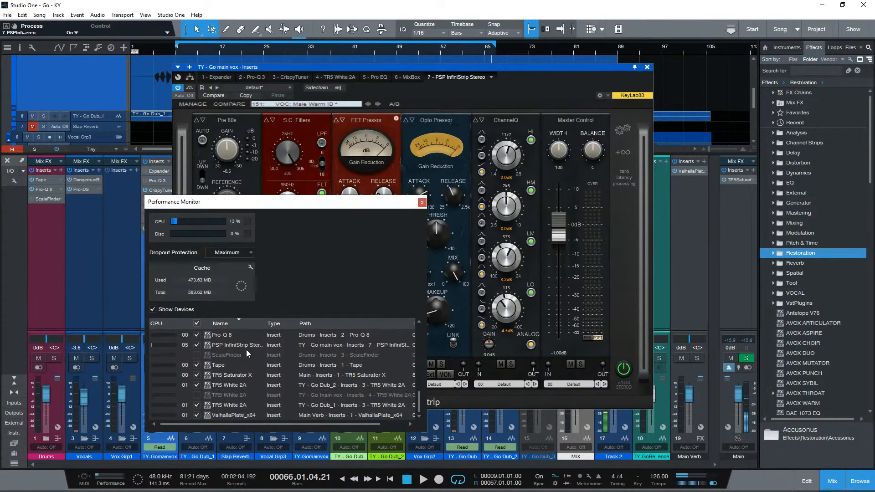
{"action": "scroll", "coordinate": [376, 356], "scroll_direction": "right", "scroll_amount": 2}
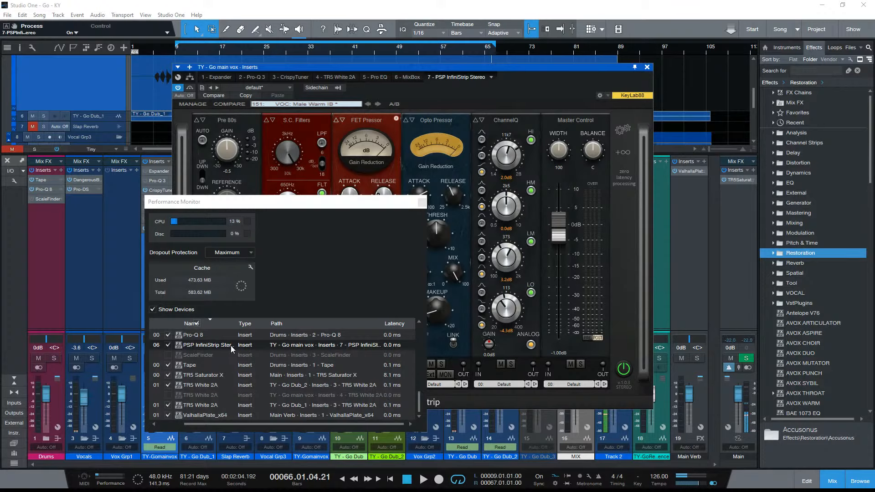
{"action": "left_click_drag", "start_coordinate": [236, 324], "coordinate": [242, 324]}
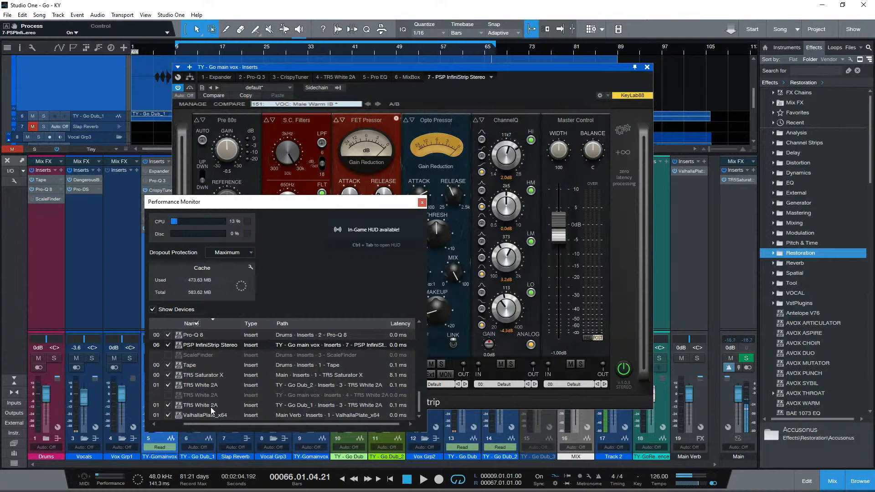
{"action": "scroll", "coordinate": [204, 374], "scroll_direction": "up", "scroll_amount": 3}
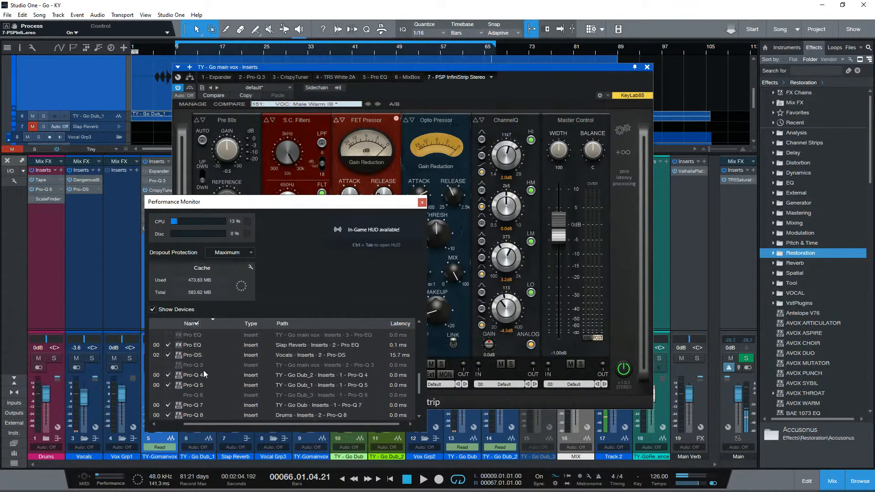
{"action": "scroll", "coordinate": [204, 370], "scroll_direction": "up", "scroll_amount": 2}
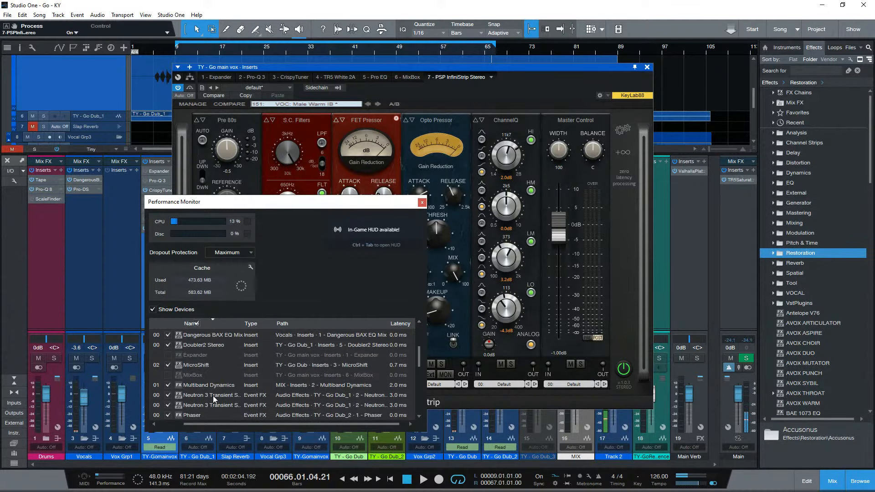
{"action": "left_click", "coordinate": [168, 375]}
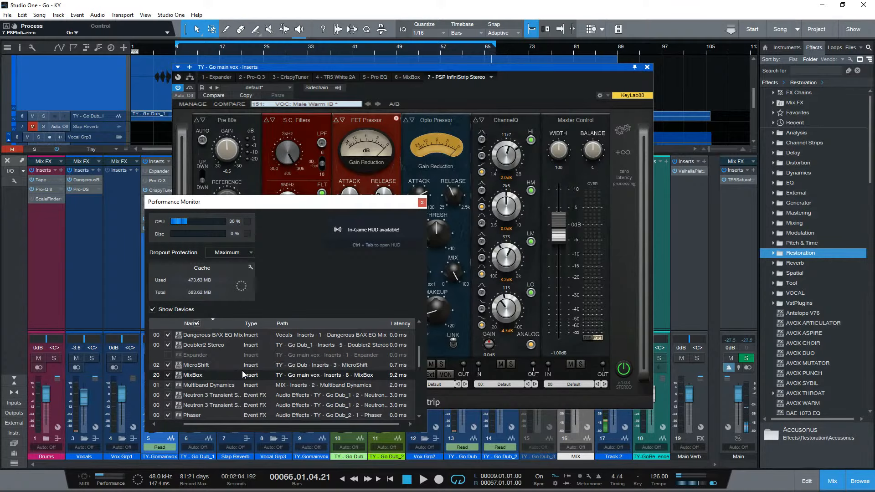
- Switch off MixBox's Saturator-X, Tape Echo and Spring Reverb modules, and check its CPU load in the Performance Monitor
{"action": "left_click", "coordinate": [406, 77]}
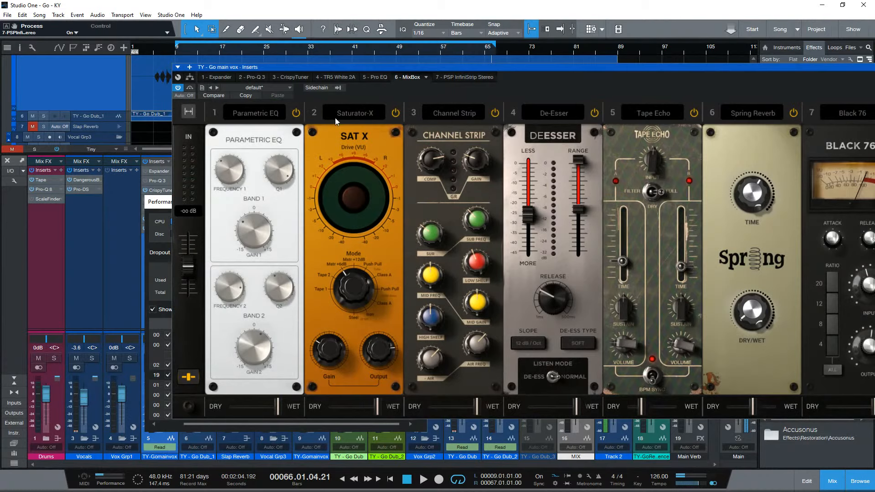
{"action": "left_click", "coordinate": [396, 113]}
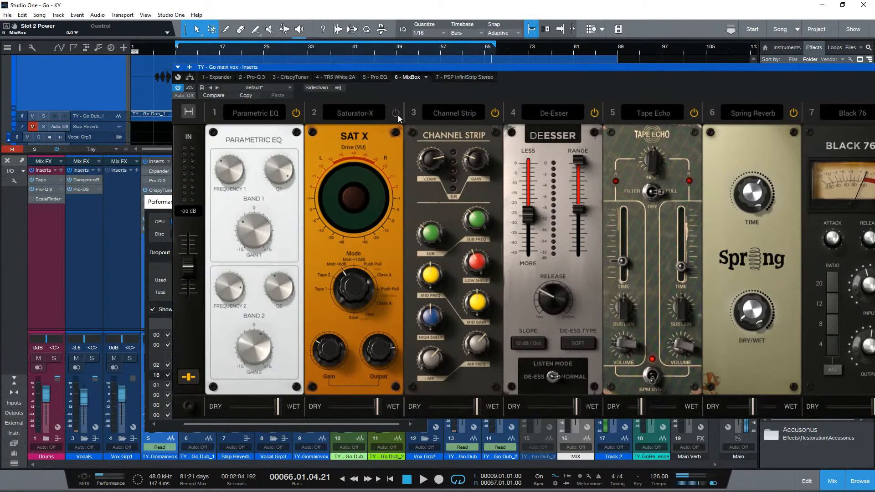
{"action": "left_click", "coordinate": [695, 114]}
{"action": "left_click", "coordinate": [793, 113]}
{"action": "left_click", "coordinate": [106, 481]}
{"action": "left_click", "coordinate": [106, 480]}
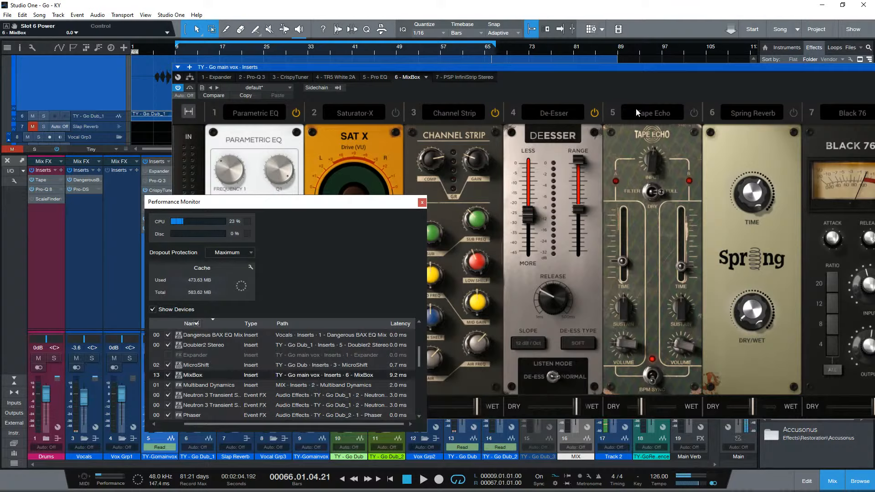
- Switch the Tape Echo and Spring Reverb back on and look through the reverb modules available for slot 6
{"action": "left_click", "coordinate": [177, 87]}
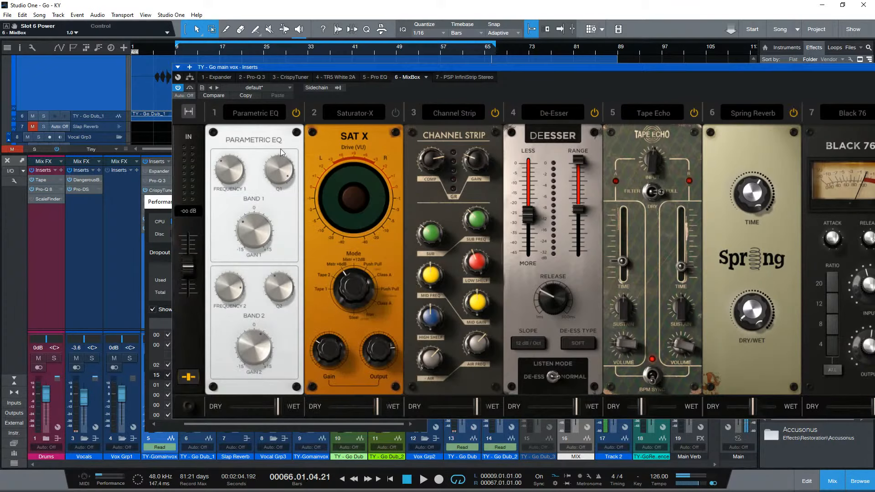
{"action": "left_click", "coordinate": [757, 113]}
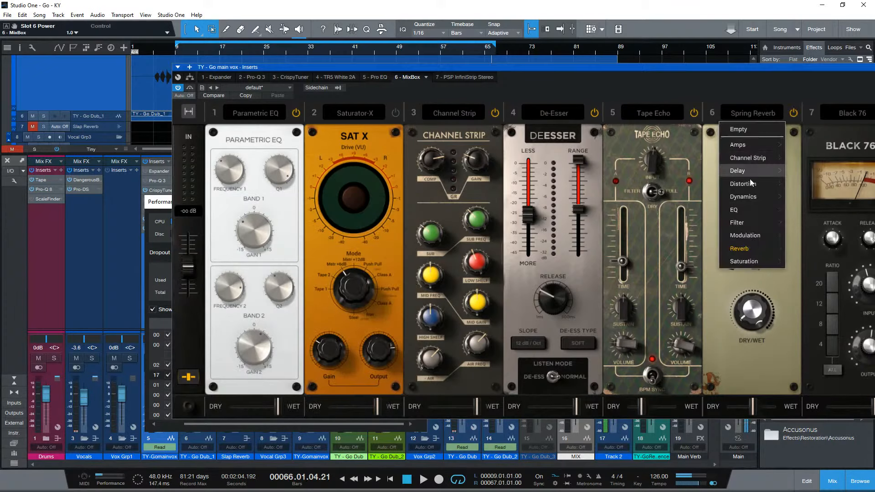
{"action": "mouse_move", "coordinate": [753, 254]}
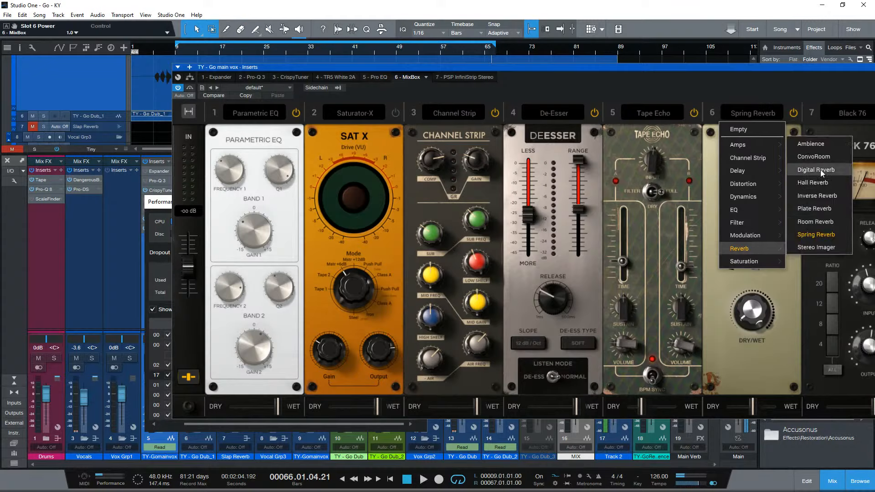
{"action": "left_click", "coordinate": [768, 382]}
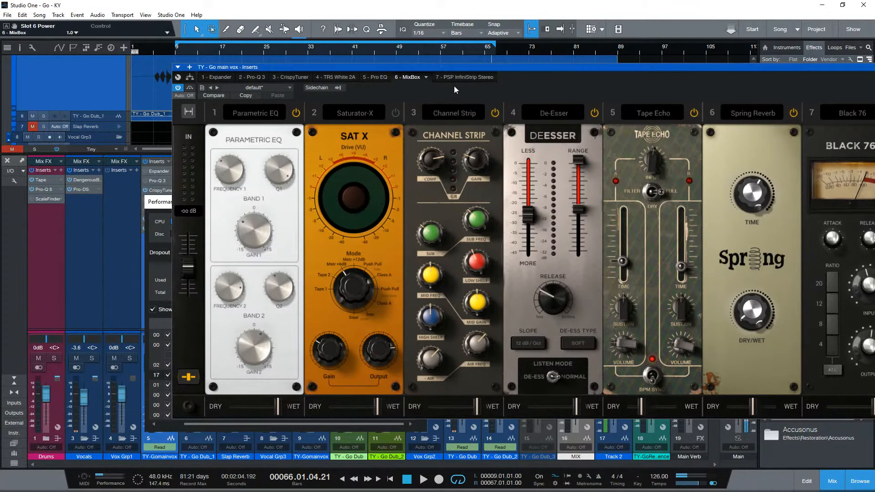
- Compare the InfiniStrip and MixBox window sizes, and collapse the MixBox rack to show four slots
{"action": "left_click_drag", "start_coordinate": [456, 73], "coordinate": [383, 79]}
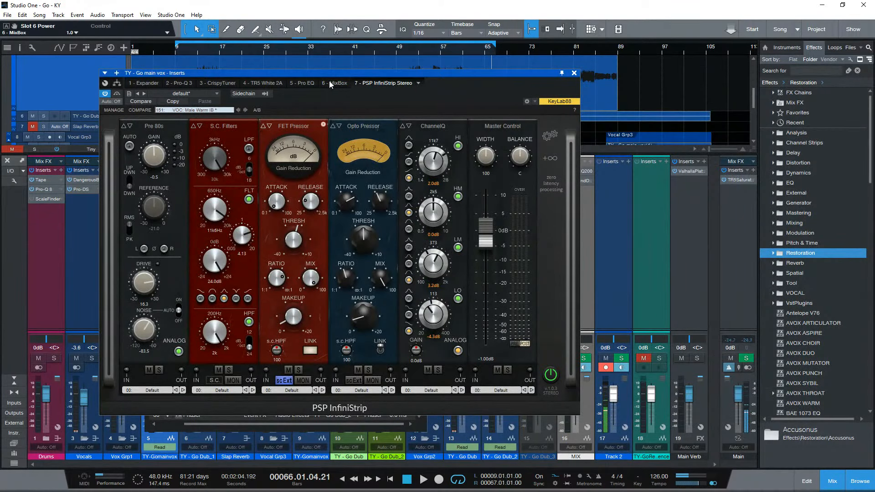
{"action": "left_click", "coordinate": [335, 84]}
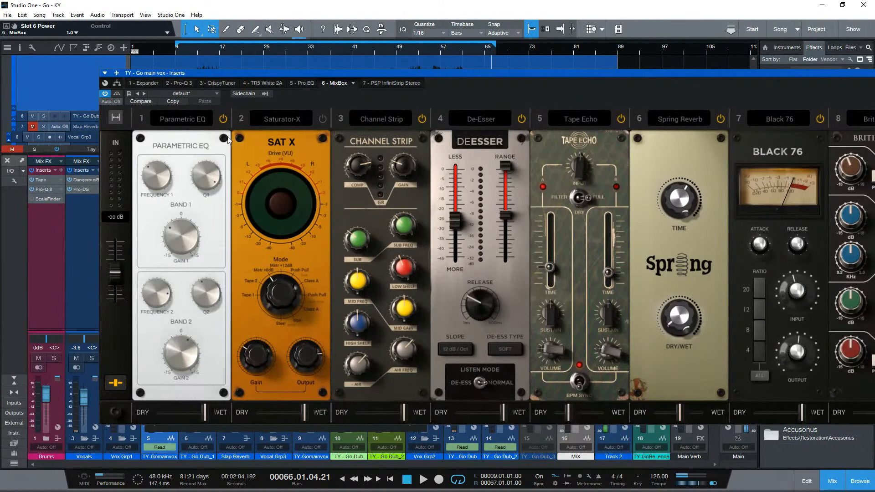
{"action": "left_click", "coordinate": [110, 118]}
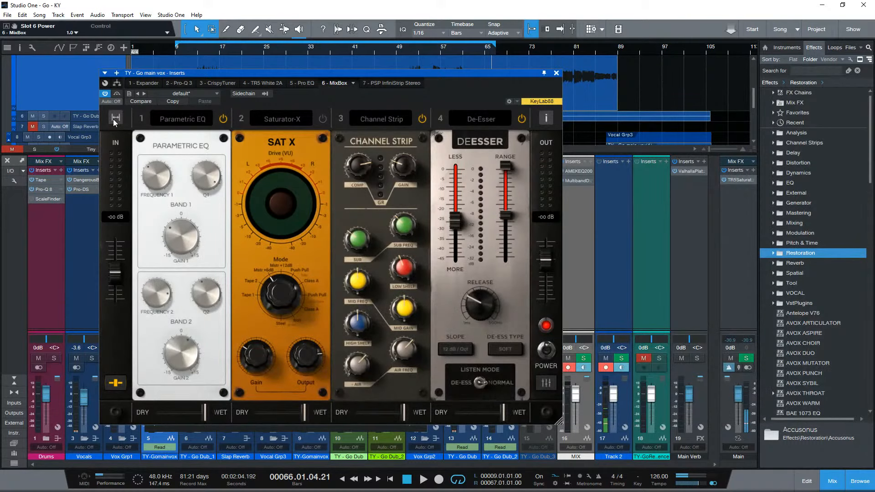
- Compare both plug-in interfaces again, bypass MixBox, and play the mix from about bar 11 through the InfiniStrip
{"action": "left_click", "coordinate": [396, 84]}
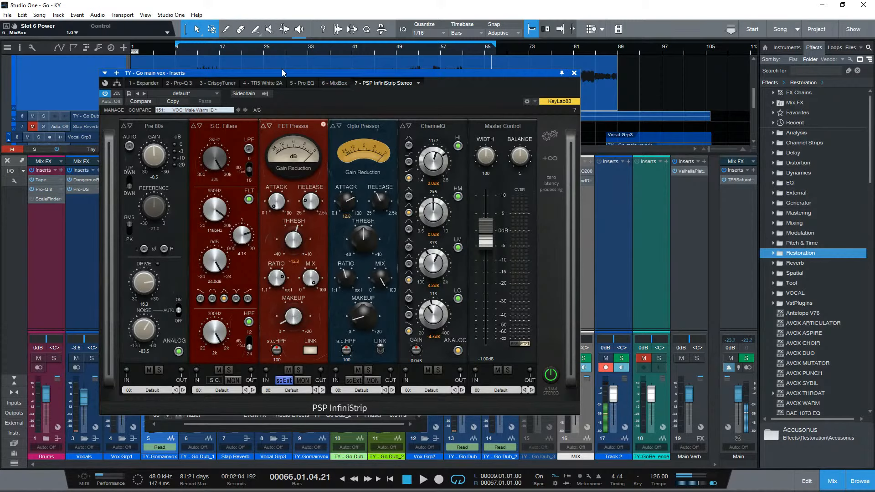
{"action": "left_click", "coordinate": [335, 83]}
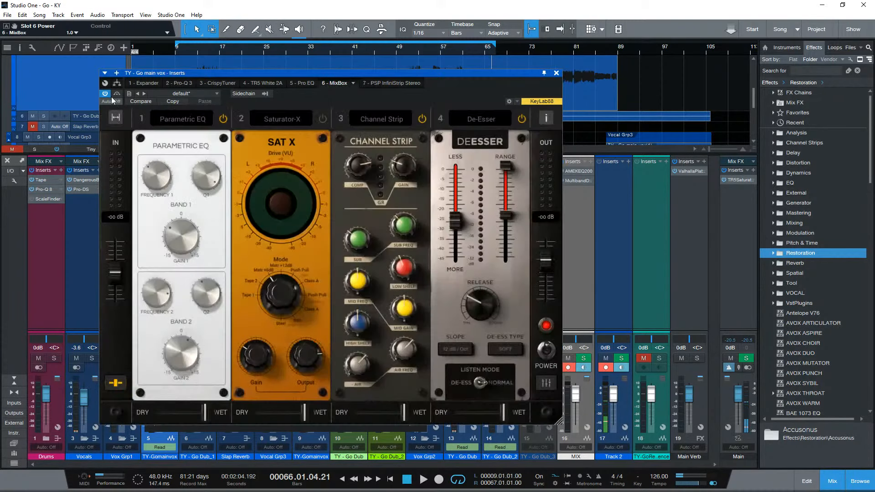
{"action": "left_click", "coordinate": [403, 83]}
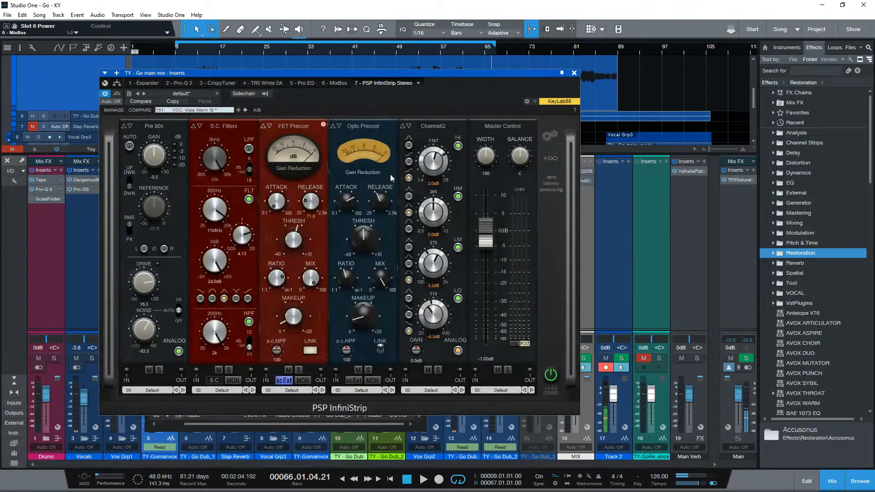
{"action": "key", "text": "space"}
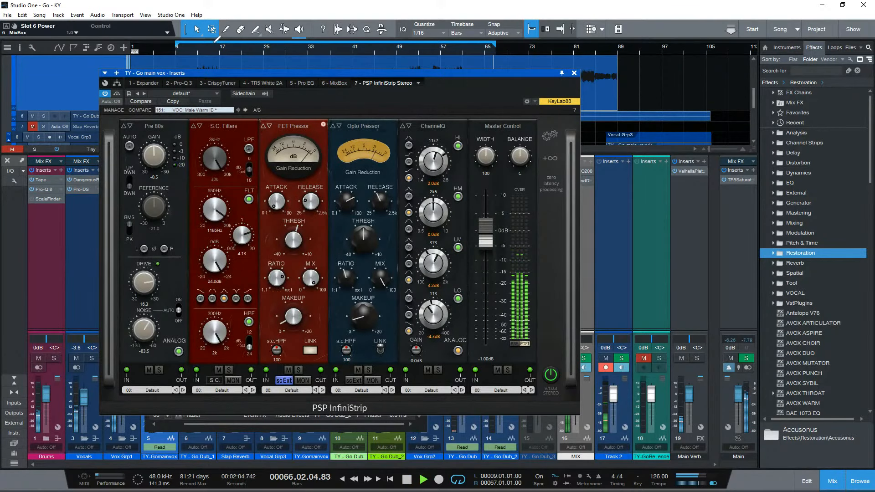
{"action": "left_click", "coordinate": [187, 54]}
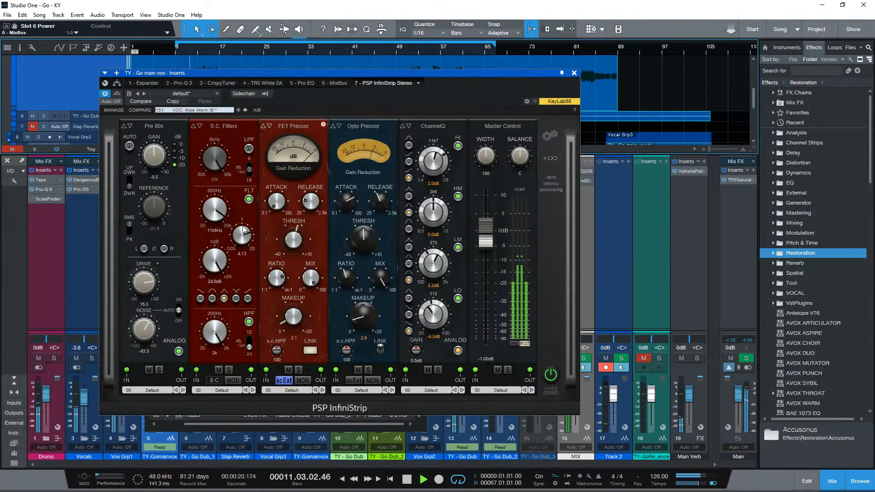
- Stop playback, replace the Pre 80s preamp with the plain Gain module, and set its gain to -10.6 dB
{"action": "key", "text": "space"}
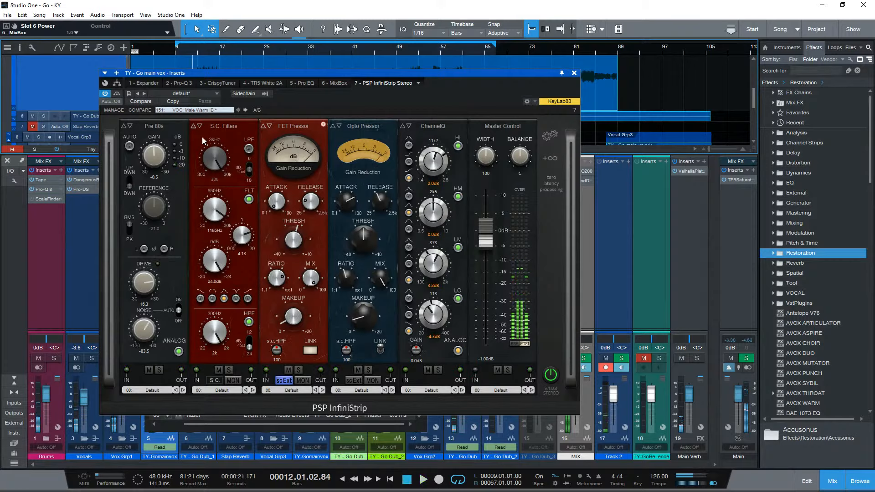
{"action": "left_click", "coordinate": [160, 126]}
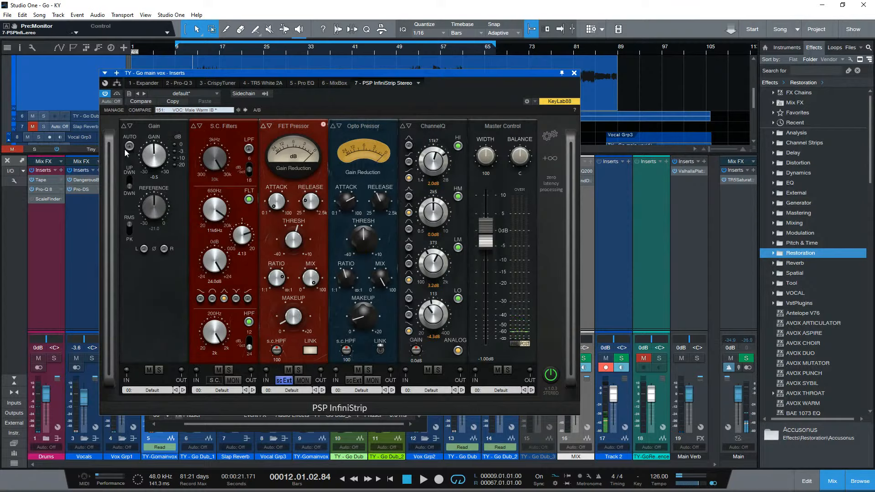
{"action": "left_click_drag", "start_coordinate": [165, 167], "coordinate": [148, 147]}
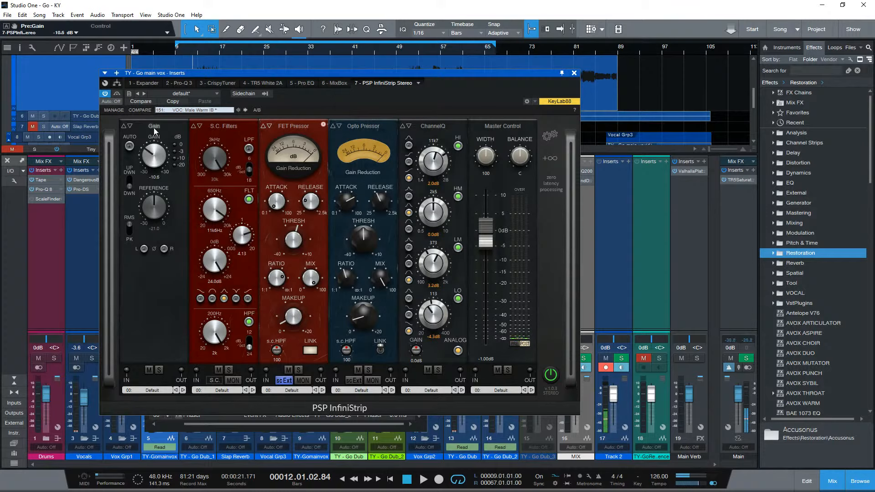
- Try the Pre 70s, Pre 60s and Pre 80s models in the InfiniStrip preamp slot
{"action": "left_click", "coordinate": [154, 127]}
{"action": "left_click", "coordinate": [150, 148]}
{"action": "left_click", "coordinate": [154, 127]}
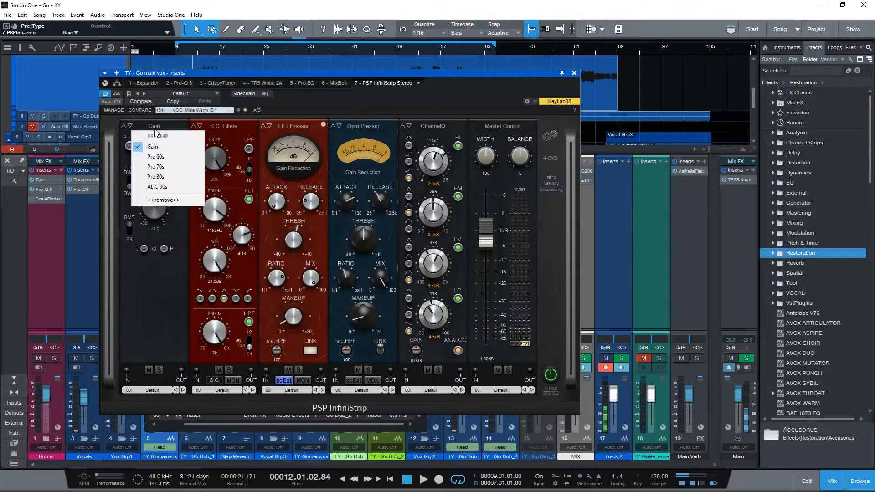
{"action": "left_click", "coordinate": [160, 167]}
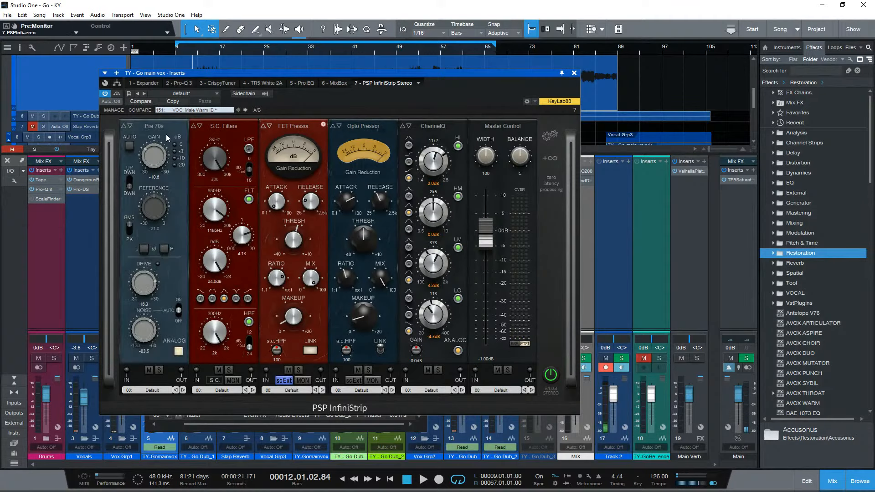
{"action": "left_click", "coordinate": [165, 128]}
{"action": "left_click", "coordinate": [164, 128]}
{"action": "left_click", "coordinate": [165, 128]}
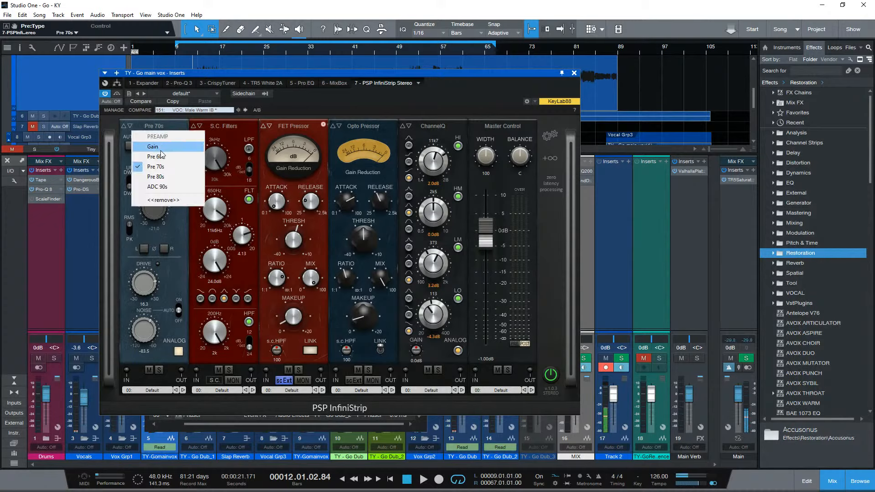
{"action": "left_click", "coordinate": [160, 157]}
{"action": "left_click", "coordinate": [161, 122]}
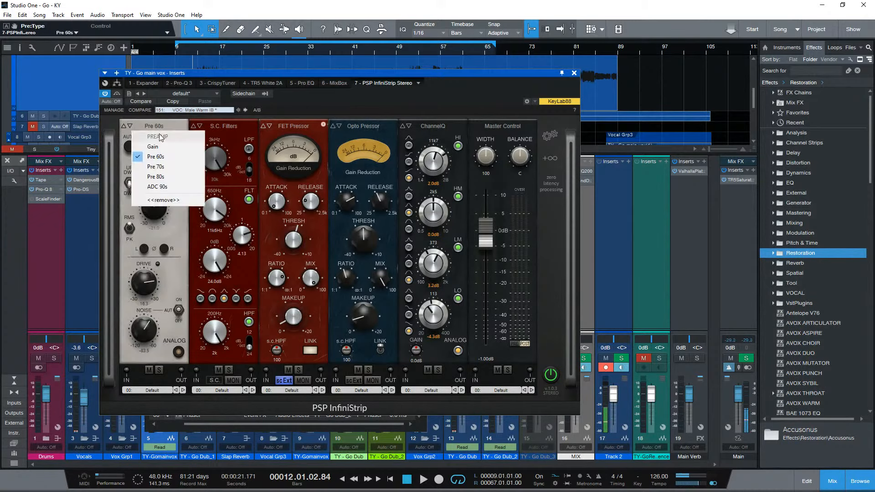
{"action": "left_click", "coordinate": [161, 172]}
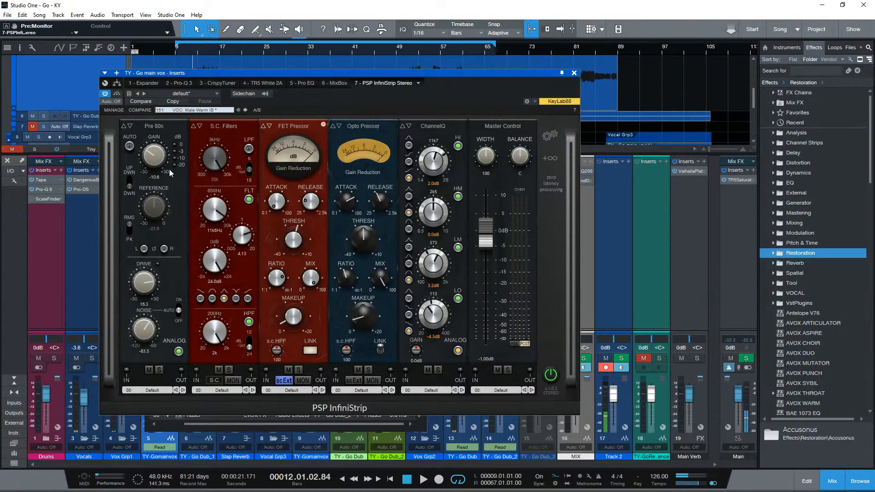
- Try the ADC 90s model in the preamp slot, and return the slot to the Gain module
{"action": "left_click", "coordinate": [156, 128]}
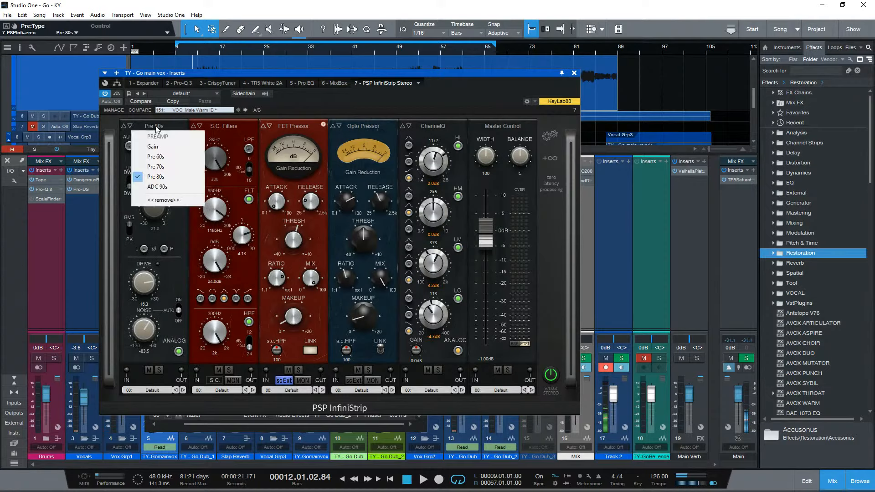
{"action": "left_click", "coordinate": [156, 127]}
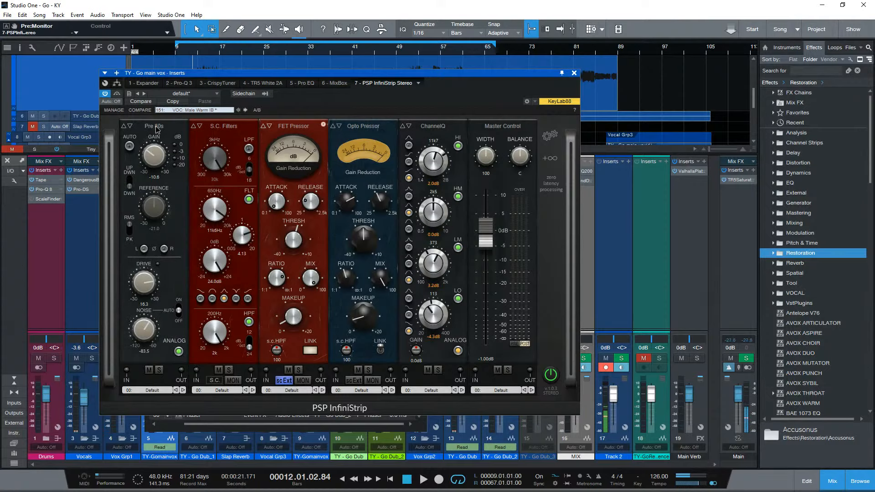
{"action": "left_click", "coordinate": [155, 125]}
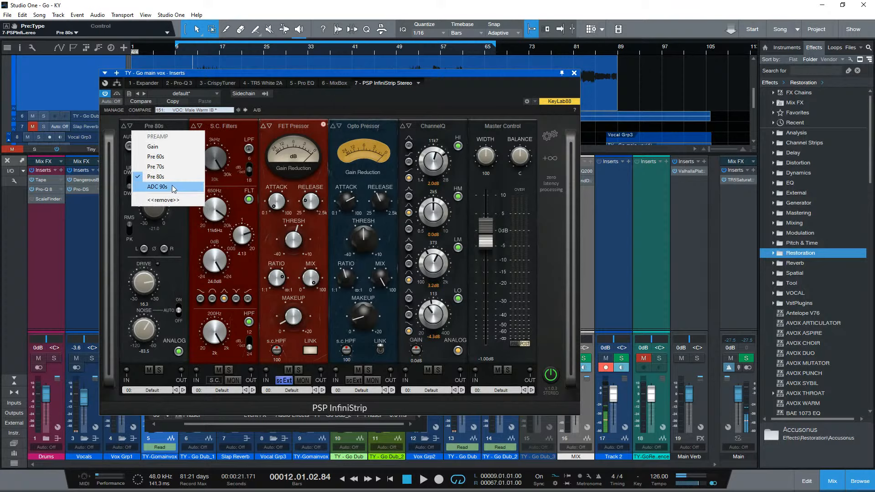
{"action": "left_click", "coordinate": [171, 186]}
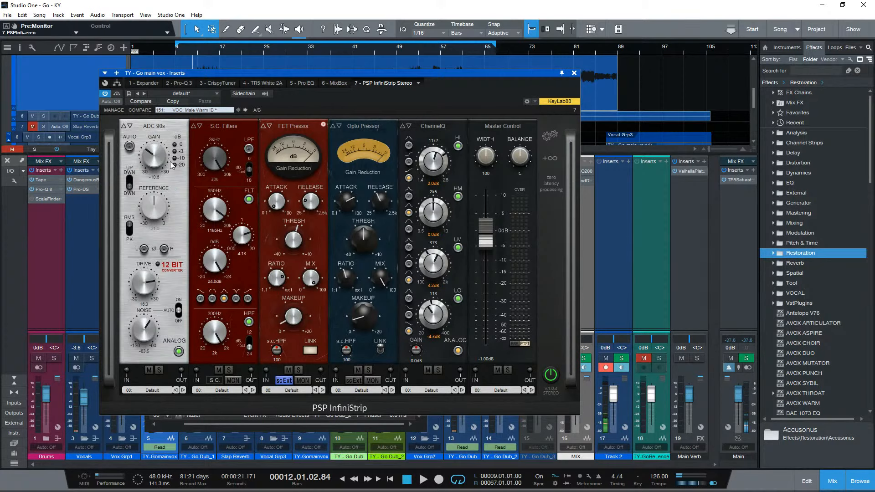
{"action": "left_click", "coordinate": [155, 126]}
{"action": "left_click", "coordinate": [167, 136]}
- Change the S.C. Filters module to Basic Filters and set its high-pass frequency to 72.9 Hz with the mix playing, ending with playback stopped
{"action": "left_click", "coordinate": [223, 127]}
{"action": "left_click", "coordinate": [231, 137]}
{"action": "key", "text": "space"}
{"action": "left_click_drag", "start_coordinate": [215, 332], "coordinate": [206, 432]}
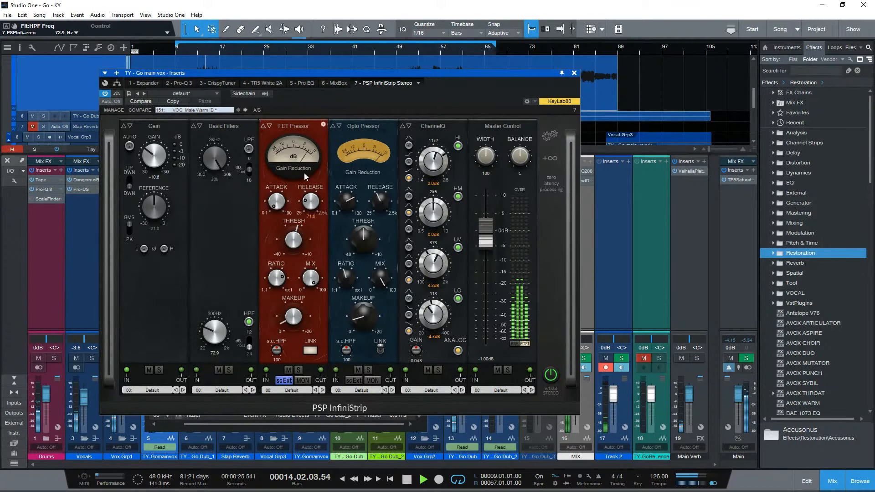
{"action": "key", "text": "space"}
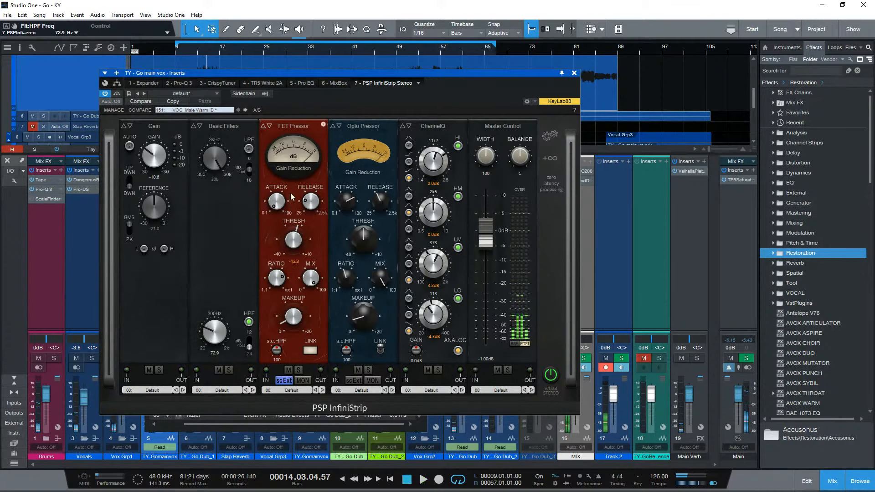
- Replace the FET Pressor with an Opto Pressor, and set its threshold to -26.4 dB and makeup gain to 9.4 dB
{"action": "left_click", "coordinate": [292, 127]}
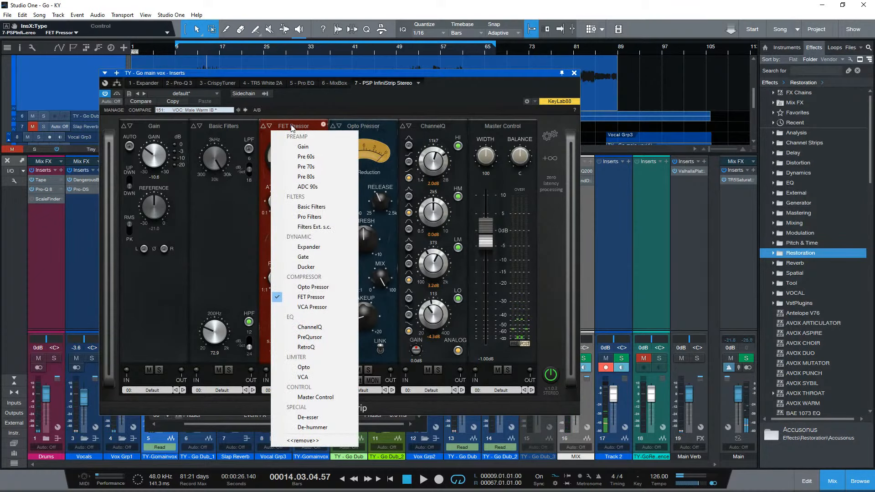
{"action": "left_click", "coordinate": [321, 290]}
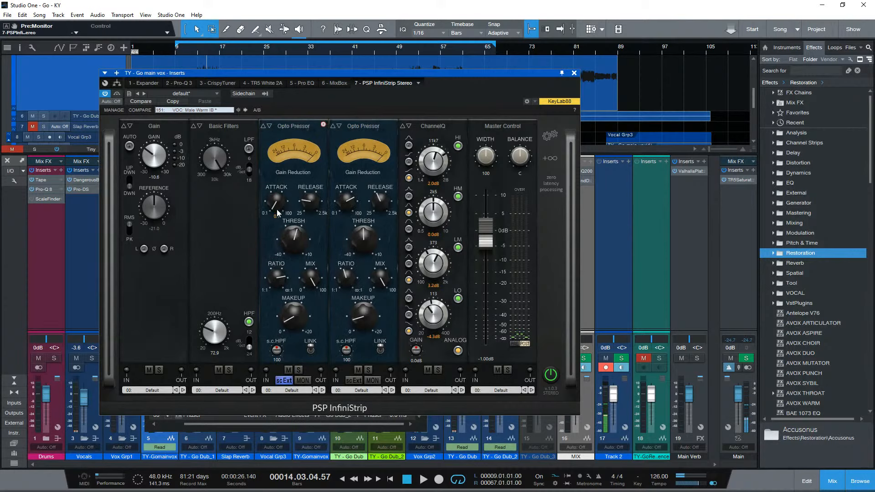
{"action": "left_click_drag", "start_coordinate": [292, 246], "coordinate": [294, 290]}
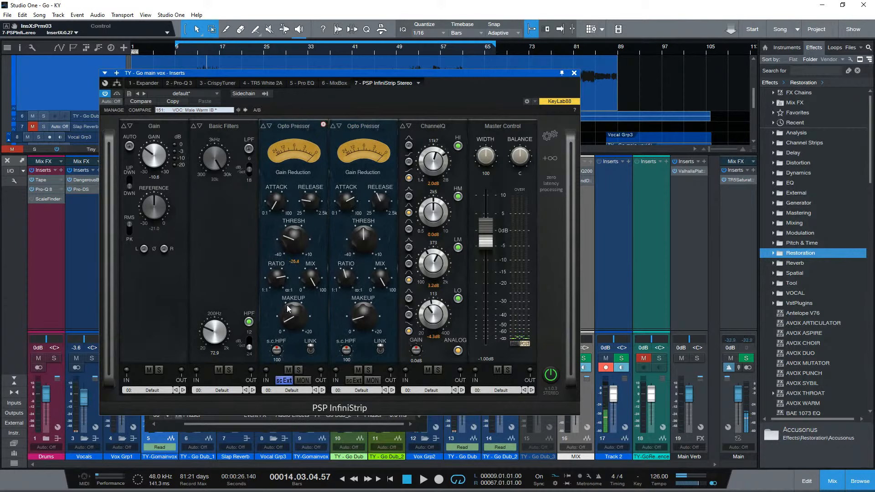
{"action": "left_click_drag", "start_coordinate": [288, 326], "coordinate": [297, 291]}
- Play the mix, raise the threshold of the Opto Pressor beside Basic Filters for lighter compression, and stop playback
{"action": "key", "text": "space"}
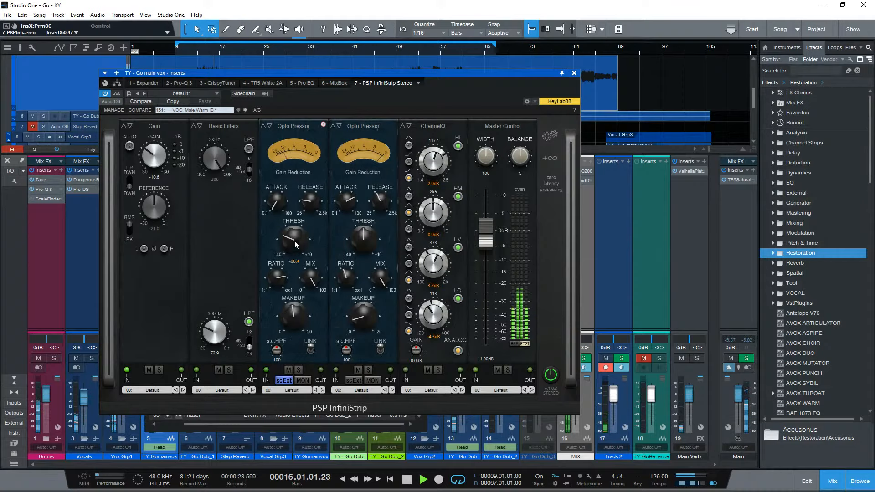
{"action": "left_click_drag", "start_coordinate": [295, 242], "coordinate": [301, 212]}
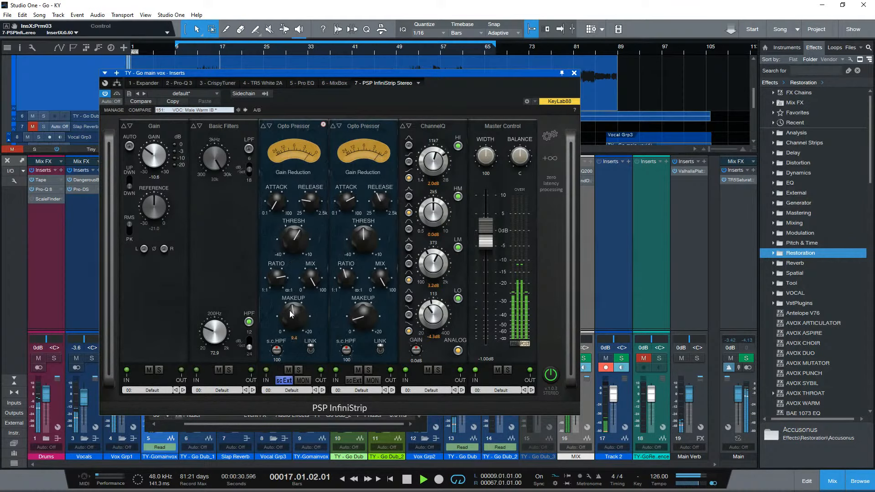
{"action": "key", "text": "space"}
- Remove the second Opto Pressor, next to ChannelQ, from the InfiniStrip chain
{"action": "left_click", "coordinate": [359, 128]}
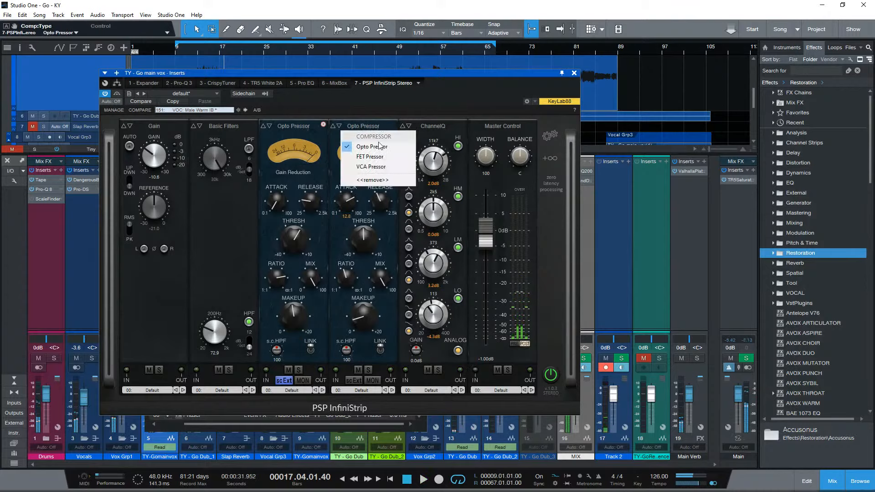
{"action": "left_click", "coordinate": [373, 180]}
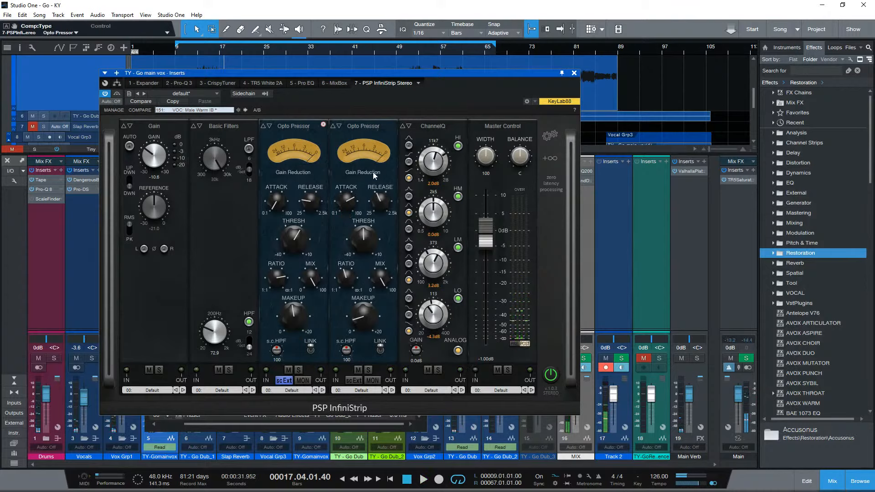
{"action": "left_click", "coordinate": [371, 132]}
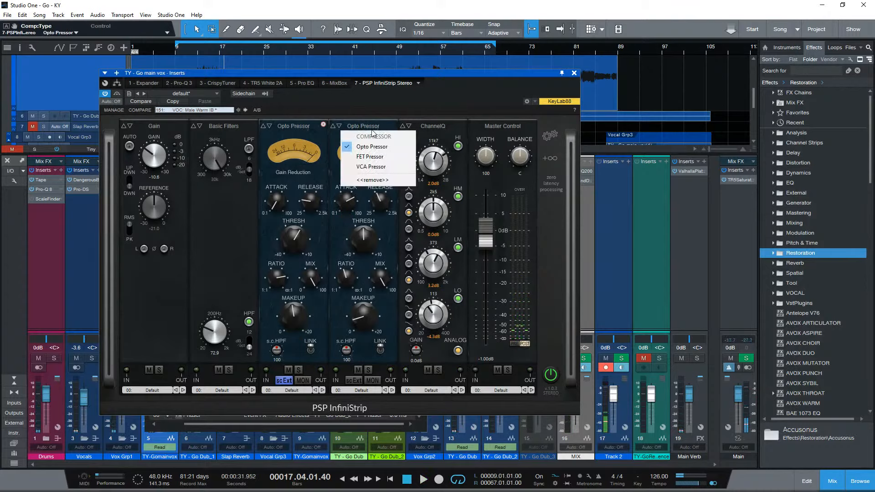
{"action": "left_click", "coordinate": [372, 180]}
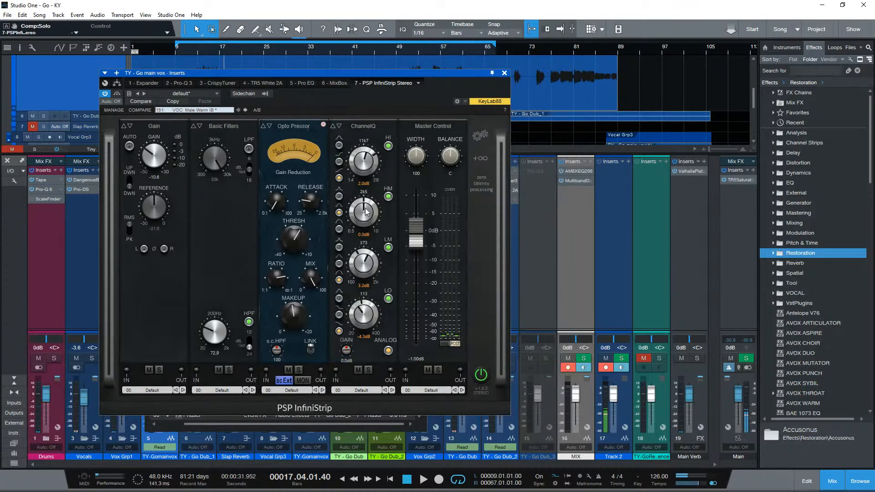
- Play the mix through the shortened strip, set the Master Control width to 98, and stop playback
{"action": "key", "text": "space"}
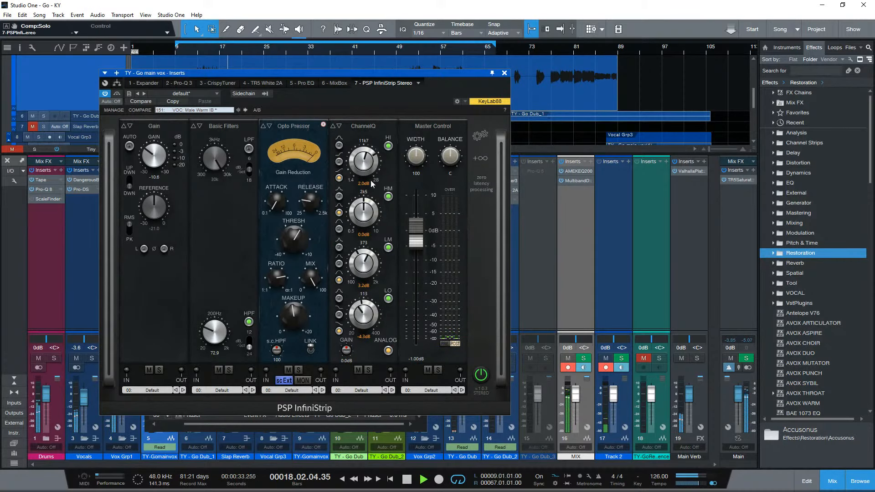
{"action": "left_click_drag", "start_coordinate": [420, 161], "coordinate": [409, 175]}
{"action": "key", "text": "space"}
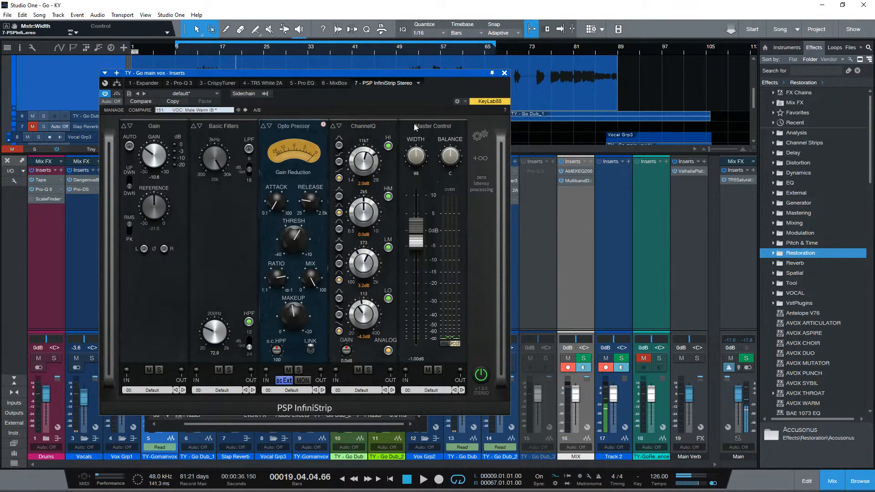
- Switch to MixBox and look through slots 5 to 8 and the dynamics and modulation modules available for slot 5
{"action": "left_click", "coordinate": [338, 84]}
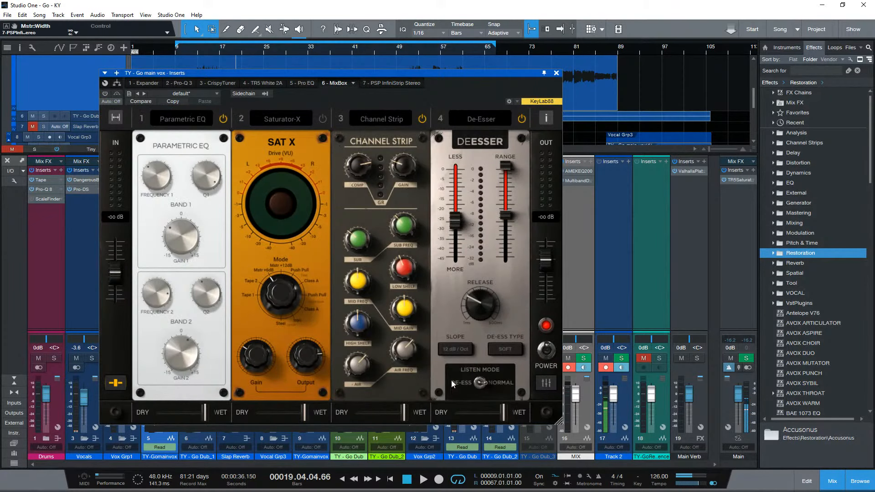
{"action": "left_click_drag", "start_coordinate": [264, 397], "coordinate": [458, 405]}
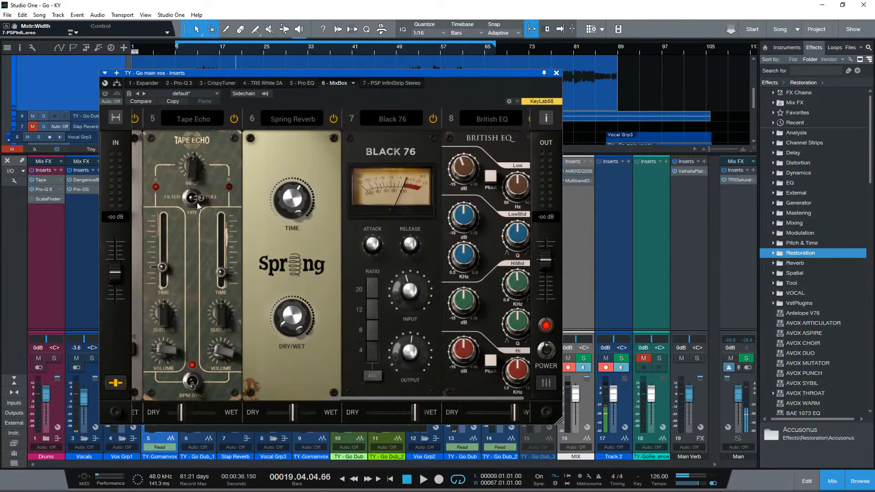
{"action": "left_click", "coordinate": [190, 118]}
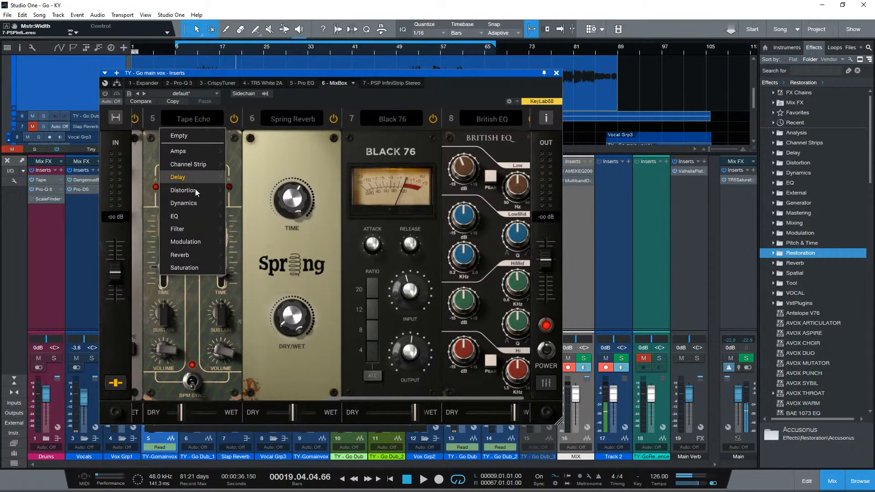
{"action": "mouse_move", "coordinate": [202, 228]}
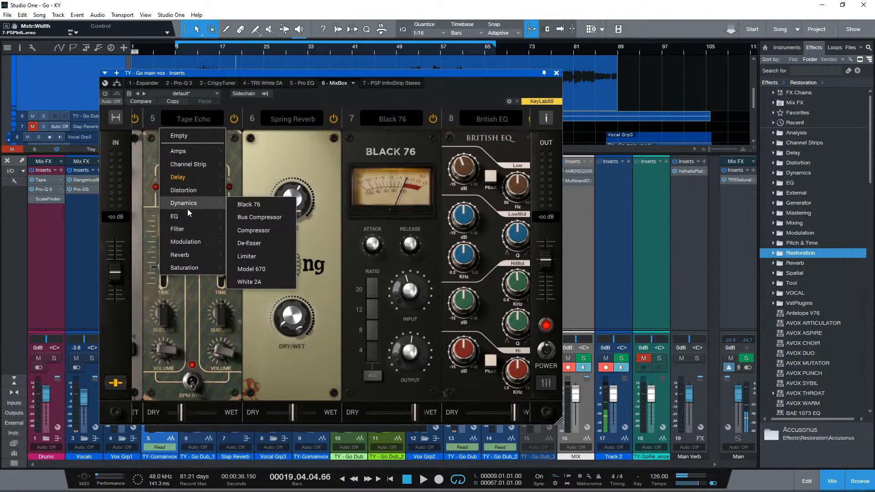
{"action": "mouse_move", "coordinate": [198, 247]}
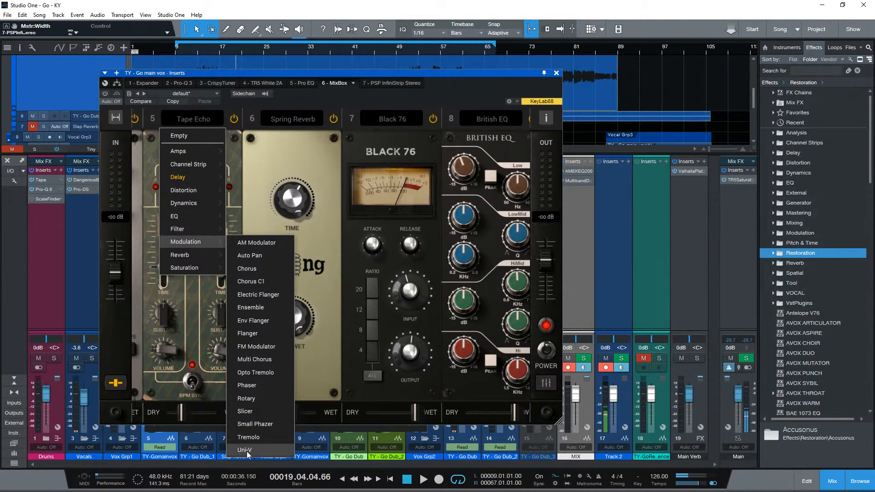
{"action": "left_click", "coordinate": [336, 375]}
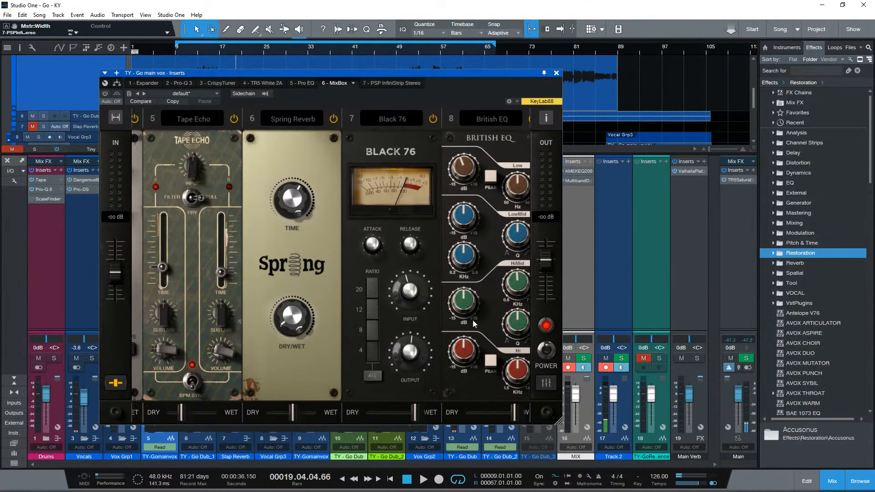
- Return to the InfiniStrip, play the mix, and set ChannelQ's high-mid gain to 5.0 dB and the Master Control width to 124
{"action": "left_click", "coordinate": [379, 84]}
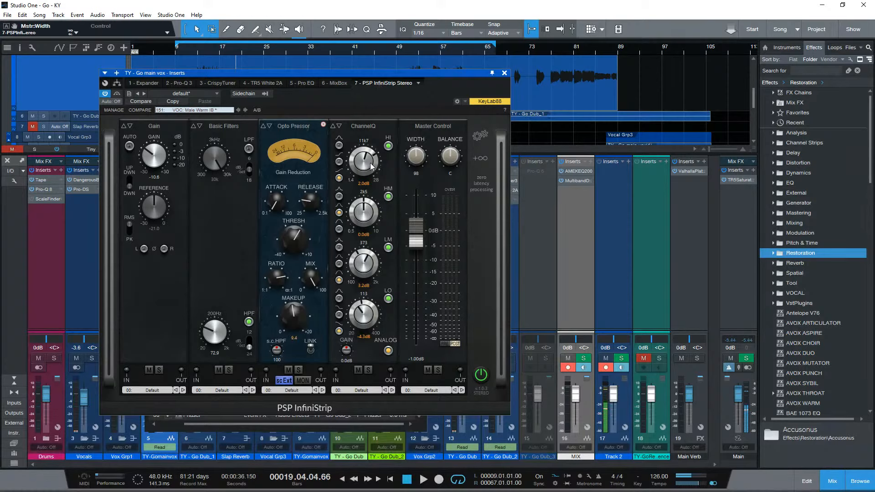
{"action": "key", "text": "space"}
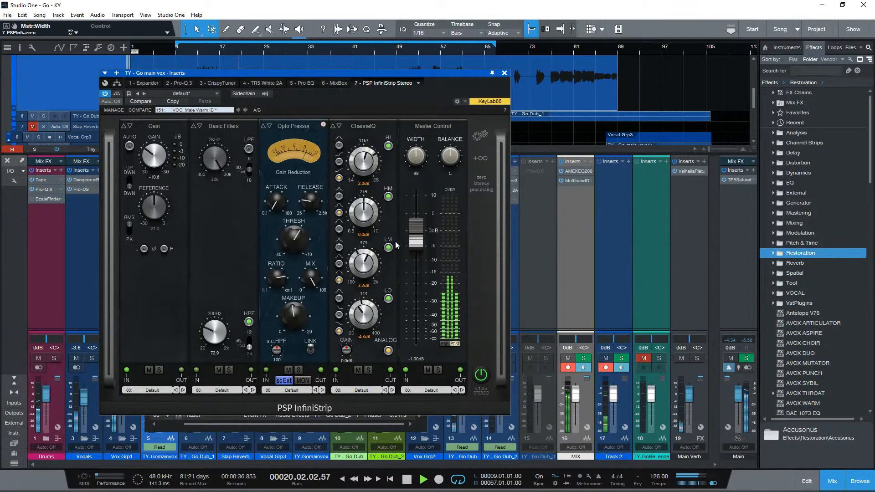
{"action": "scroll", "coordinate": [369, 222], "scroll_direction": "up", "scroll_amount": 5}
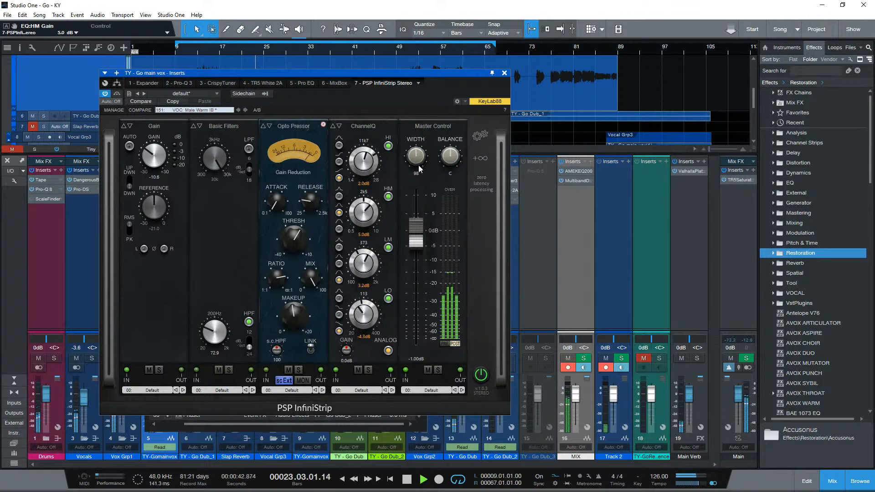
{"action": "scroll", "coordinate": [422, 155], "scroll_direction": "up", "scroll_amount": 5}
{"action": "scroll", "coordinate": [423, 153], "scroll_direction": "down", "scroll_amount": 1}
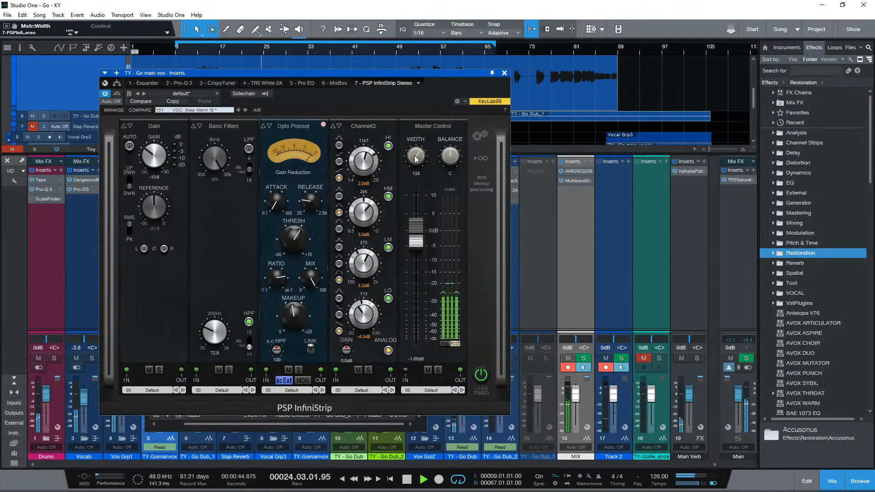
- Set the Master Control width to 118, add a De-esser module to the InfiniStrip chain, and stop playback
{"action": "scroll", "coordinate": [416, 158], "scroll_direction": "down", "scroll_amount": 1}
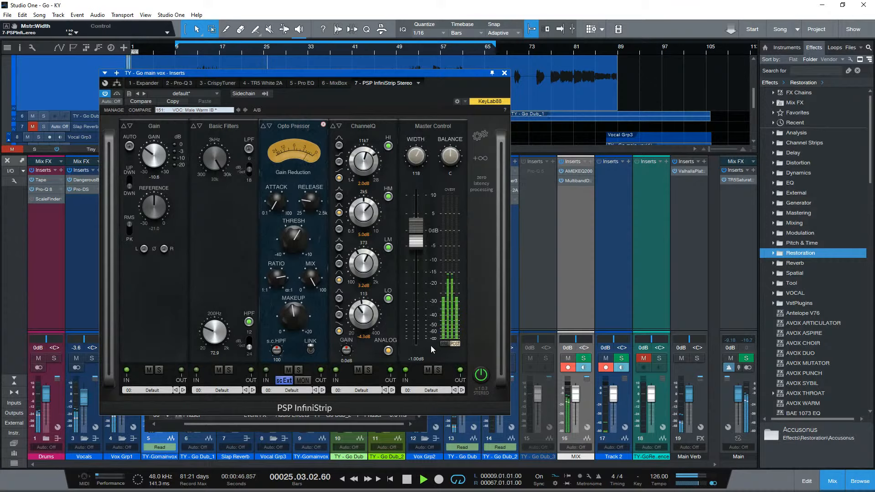
{"action": "left_click", "coordinate": [477, 158]}
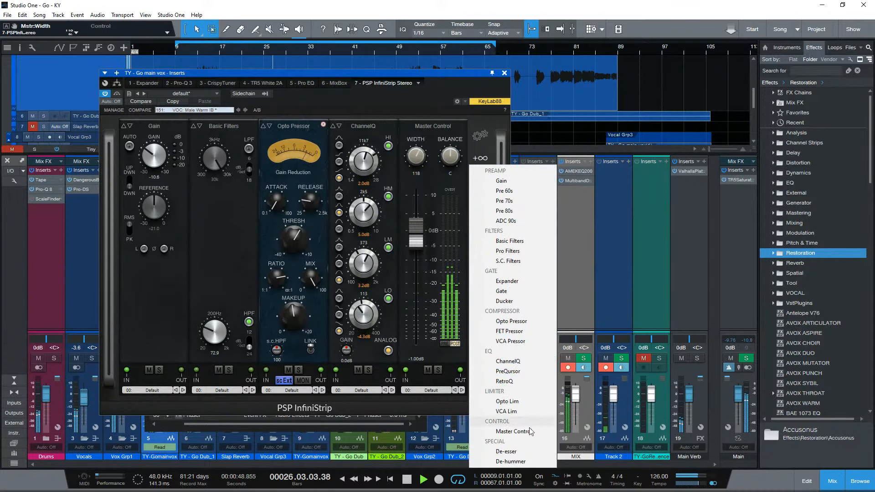
{"action": "left_click", "coordinate": [511, 451]}
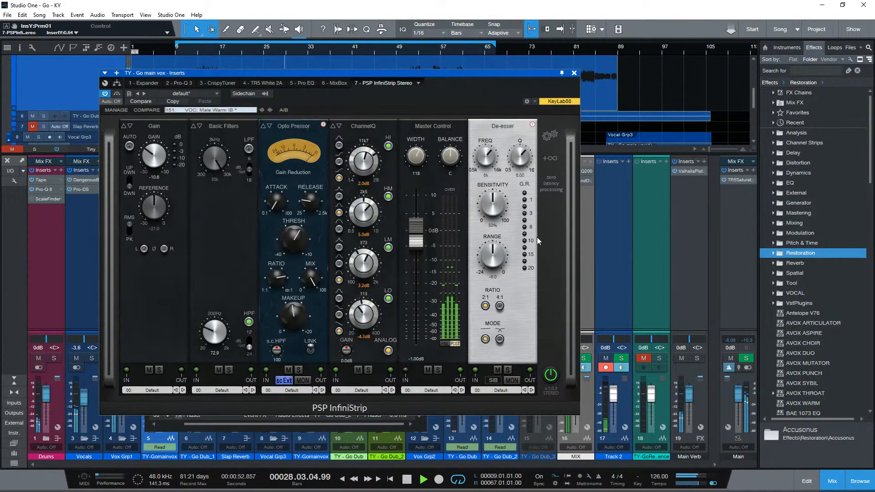
{"action": "key", "text": "space"}
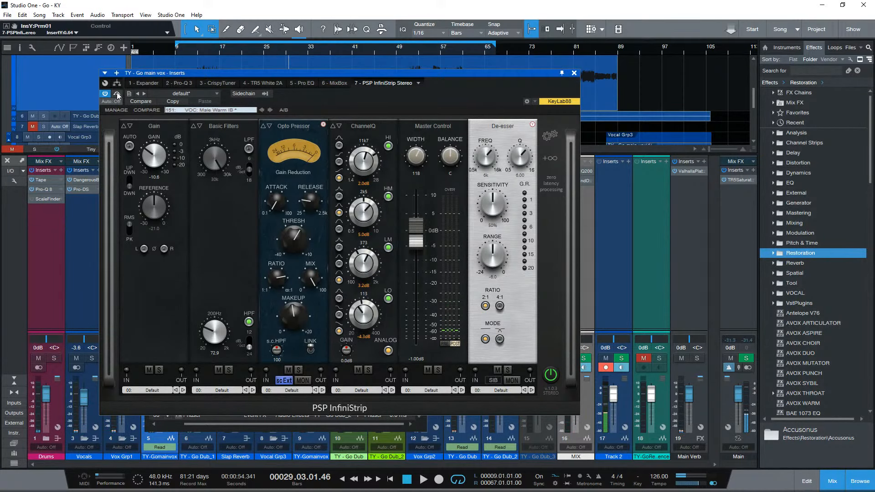
- Bypass InfiniStrip and play the mix through MixBox, setting its rack input to -6 dB and the Black 76 output to -21 dB
{"action": "left_click", "coordinate": [334, 83]}
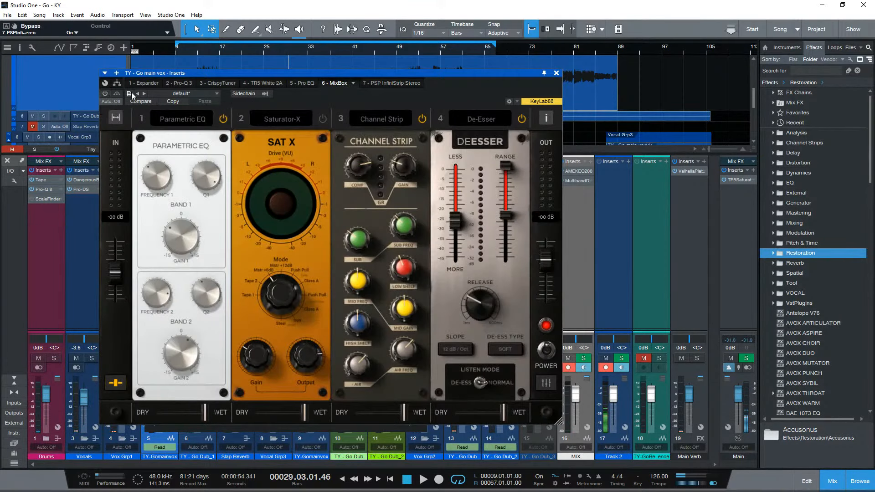
{"action": "left_click", "coordinate": [190, 48]}
{"action": "key", "text": "space"}
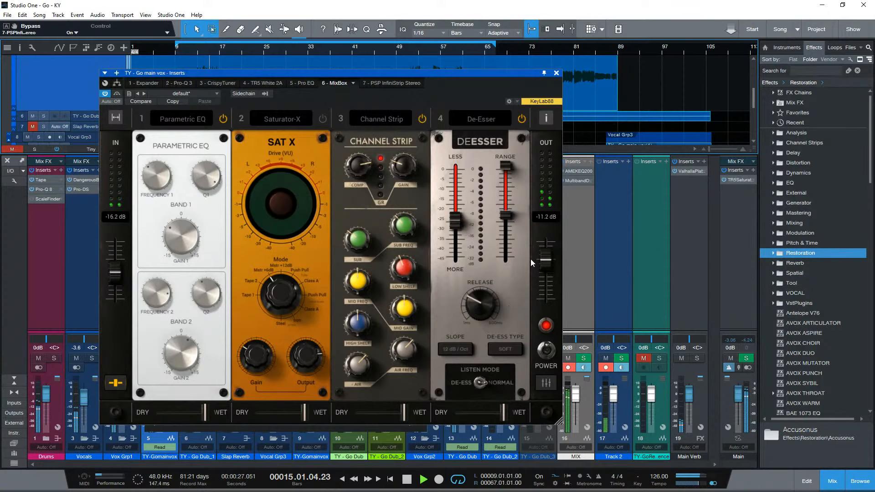
{"action": "left_click_drag", "start_coordinate": [113, 273], "coordinate": [114, 282]}
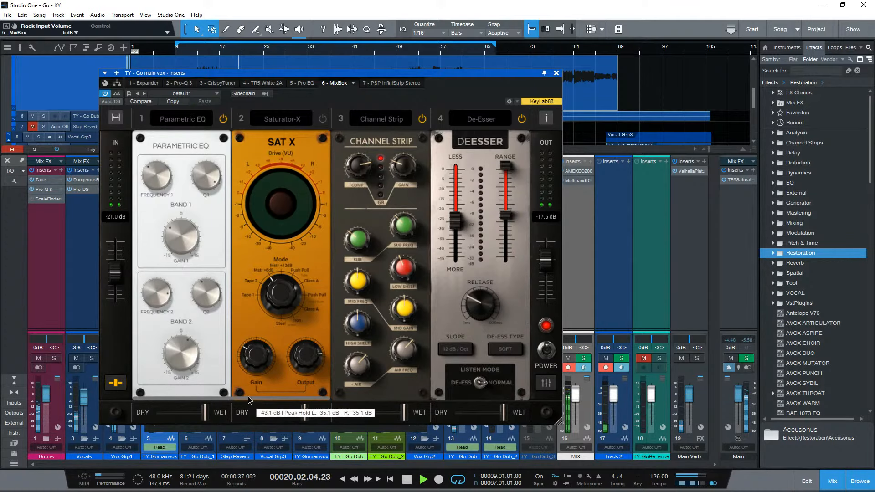
{"action": "left_click_drag", "start_coordinate": [248, 396], "coordinate": [504, 399]}
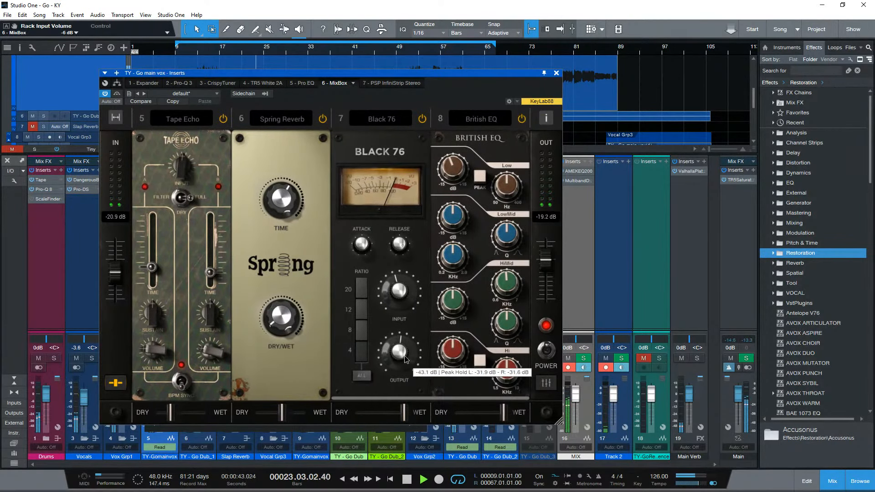
{"action": "left_click_drag", "start_coordinate": [404, 358], "coordinate": [407, 350]}
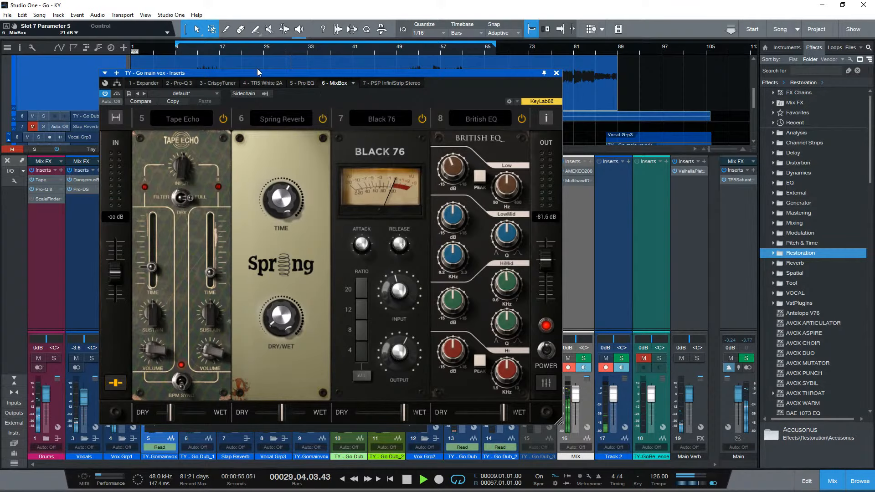
- Bypass MixBox, re-enable InfiniStrip to hear the mix through it, and stop playback
{"action": "left_click", "coordinate": [117, 93]}
{"action": "left_click", "coordinate": [378, 85]}
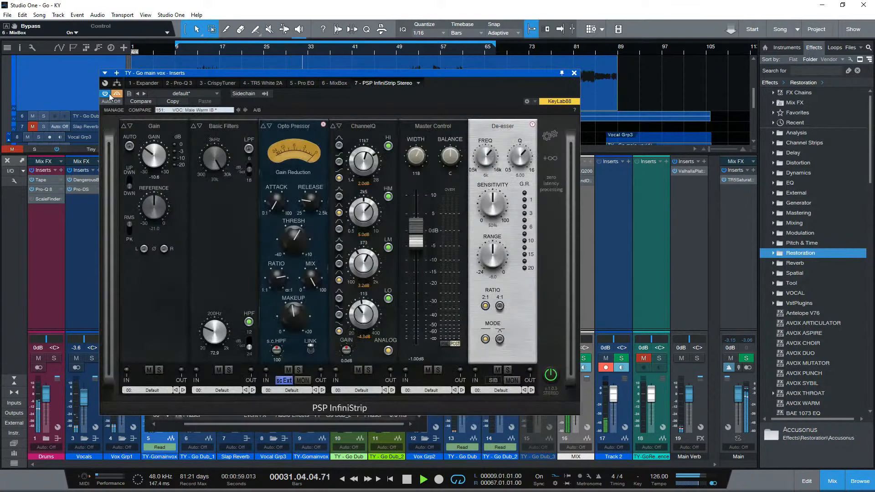
{"action": "left_click", "coordinate": [107, 94]}
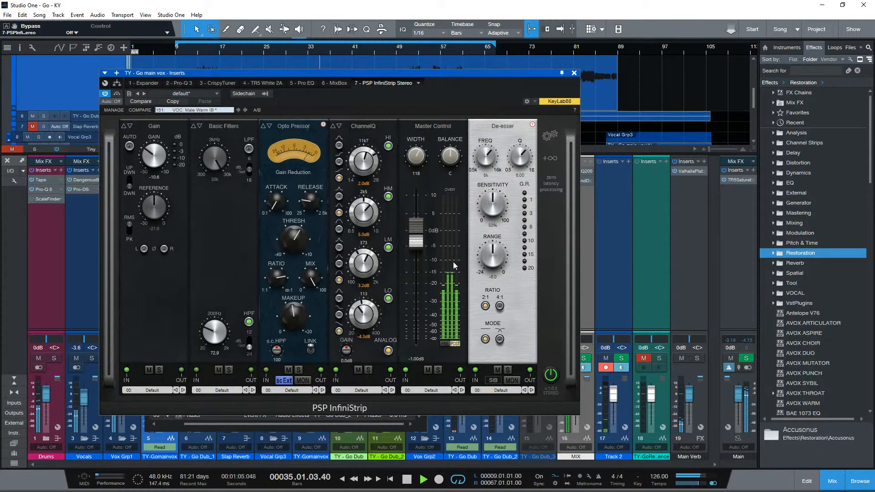
{"action": "key", "text": "space"}
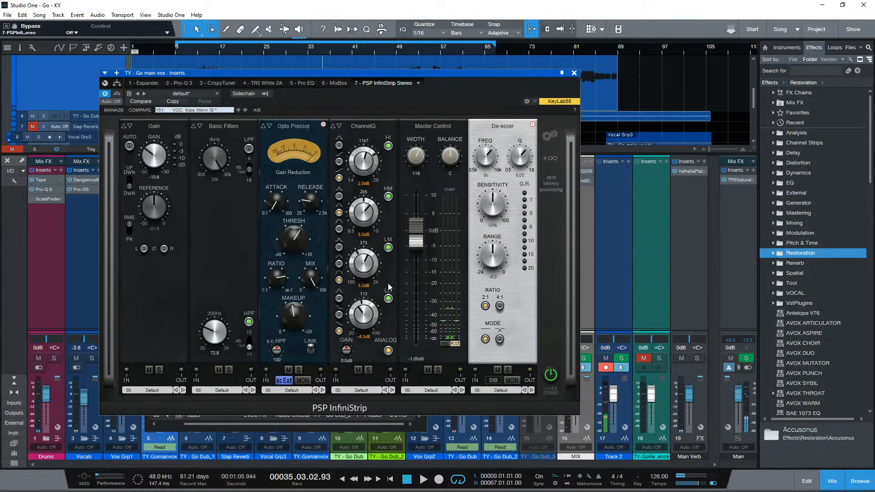
- Set ChannelQ's low band to 154 Hz at -6.3 dB and high band to 11k6 at 9.2 dB, auditioning the result in the mix
{"action": "left_click_drag", "start_coordinate": [362, 303], "coordinate": [364, 320]}
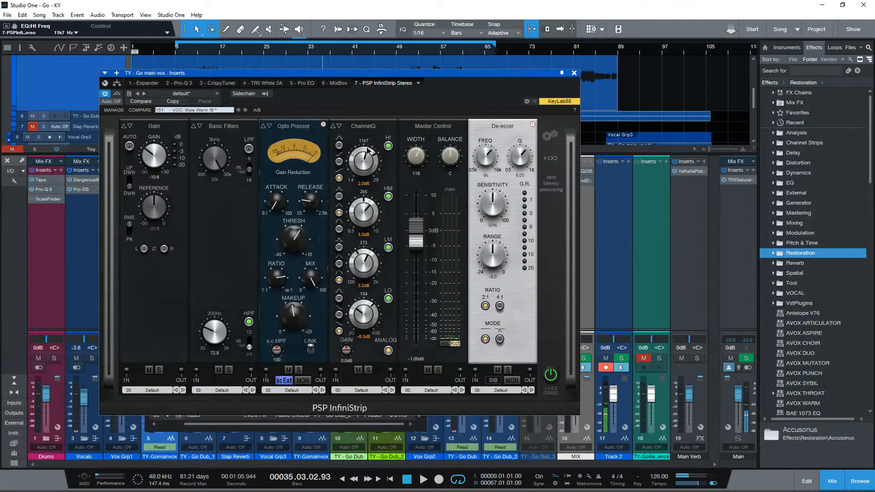
{"action": "mouse_move", "coordinate": [364, 150]}
{"action": "left_mouse_down"}
{"action": "mouse_move", "coordinate": [364, 175]}
{"action": "mouse_move", "coordinate": [373, 124]}
{"action": "mouse_move", "coordinate": [364, 163]}
{"action": "mouse_move", "coordinate": [366, 147]}
{"action": "left_mouse_up"}
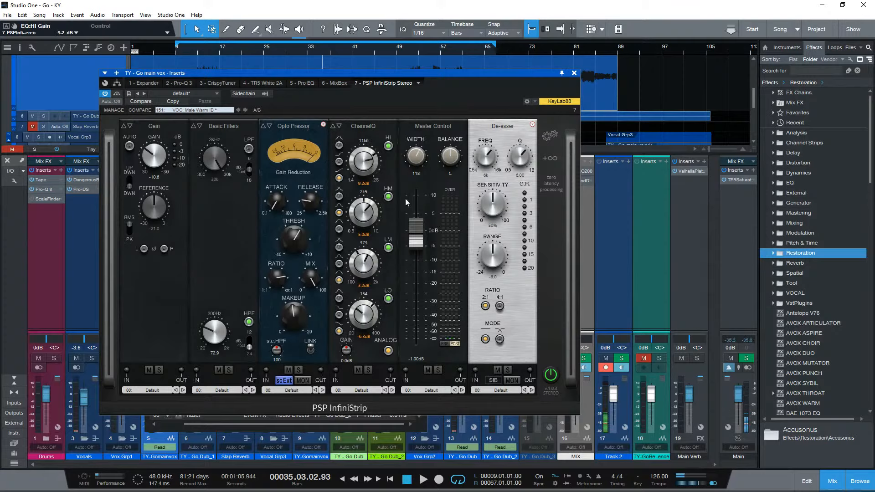
{"action": "key", "text": "space"}
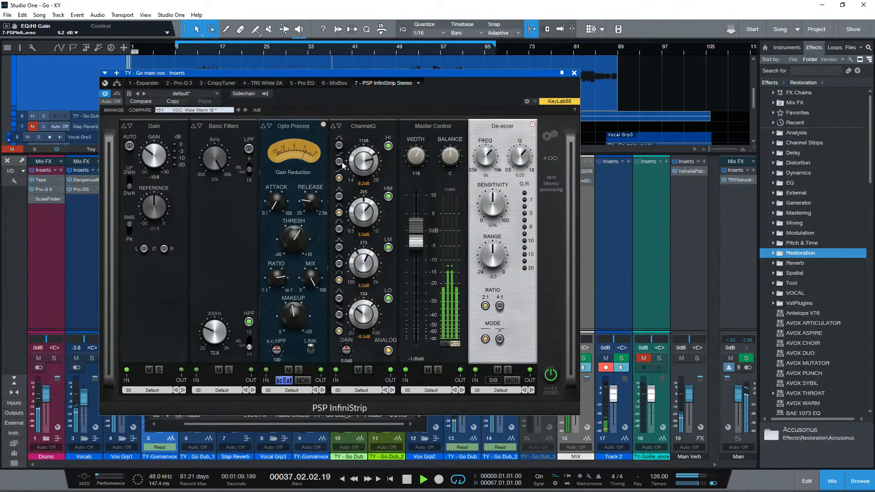
{"action": "left_click", "coordinate": [238, 52]}
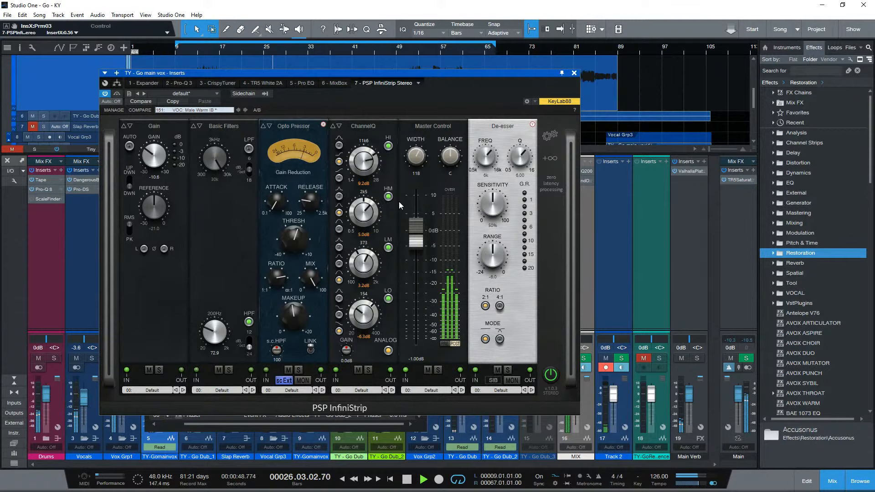
{"action": "key", "text": "space"}
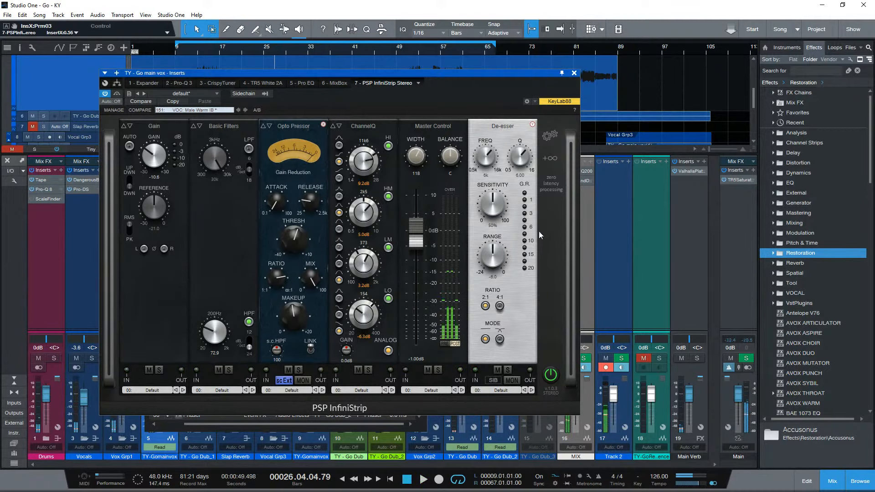
- Add a FET Pressor to InfiniStrip and reorder the modules so the De-esser and FET Pressor sit between ChannelQ and Master Control
{"action": "left_click", "coordinate": [334, 83]}
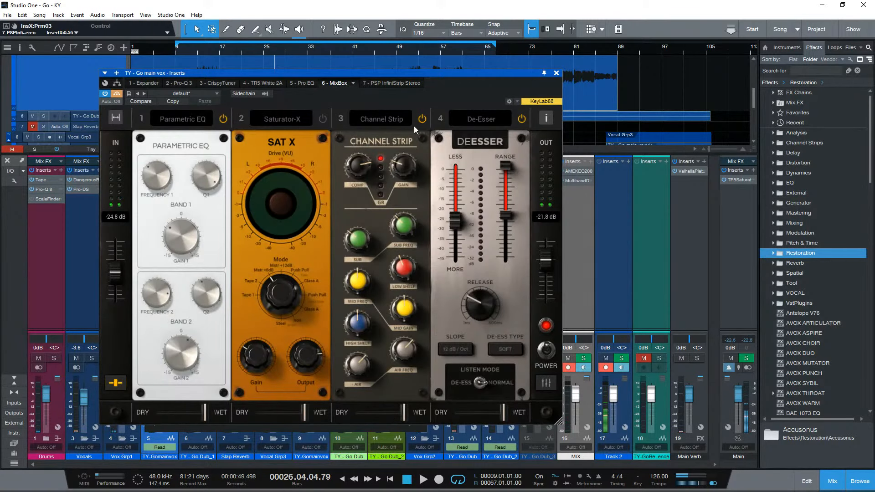
{"action": "left_click", "coordinate": [381, 83]}
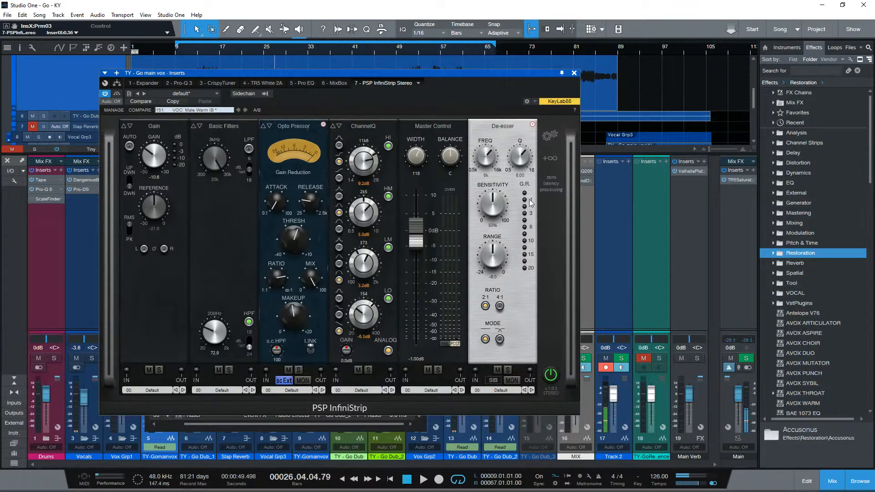
{"action": "left_click", "coordinate": [554, 158]}
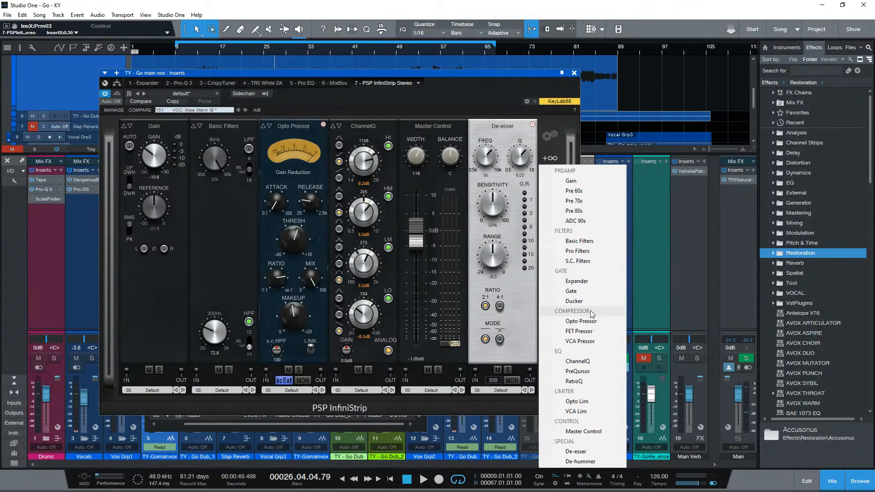
{"action": "left_click", "coordinate": [587, 334]}
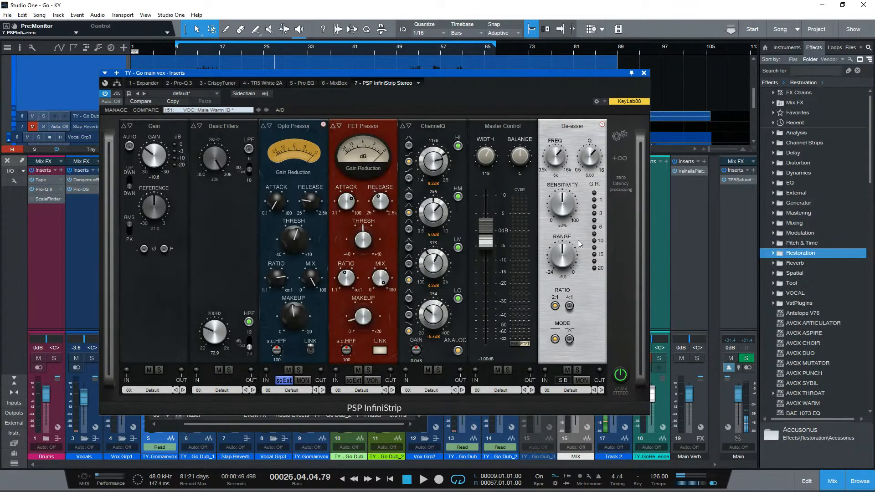
{"action": "left_click_drag", "start_coordinate": [587, 285], "coordinate": [486, 297]}
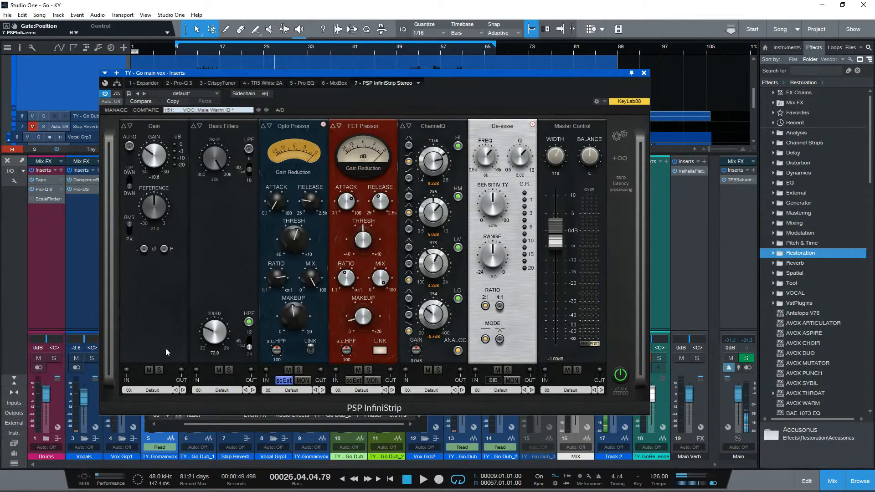
{"action": "left_click_drag", "start_coordinate": [385, 234], "coordinate": [525, 253]}
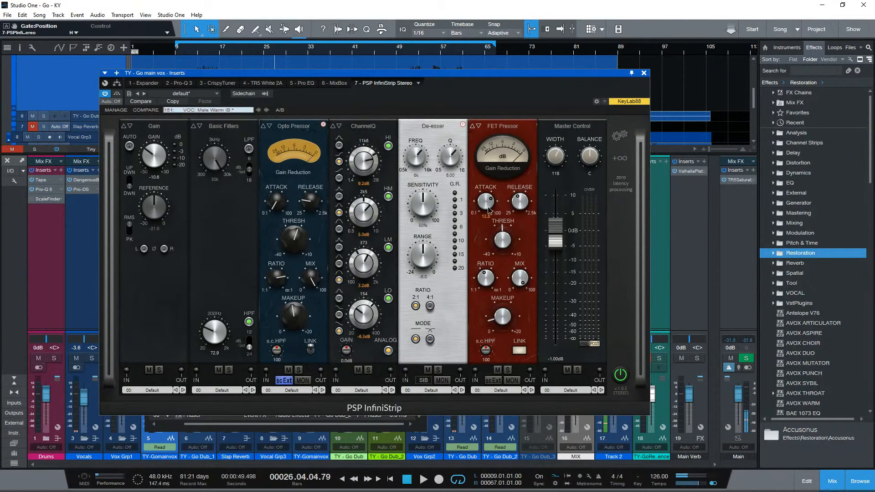
- Set the FET Pressor's attack to 0.4, threshold to -15.4 and ratio to 3.6:1, and lower its makeup gain during playback
{"action": "left_click_drag", "start_coordinate": [486, 201], "coordinate": [479, 272]}
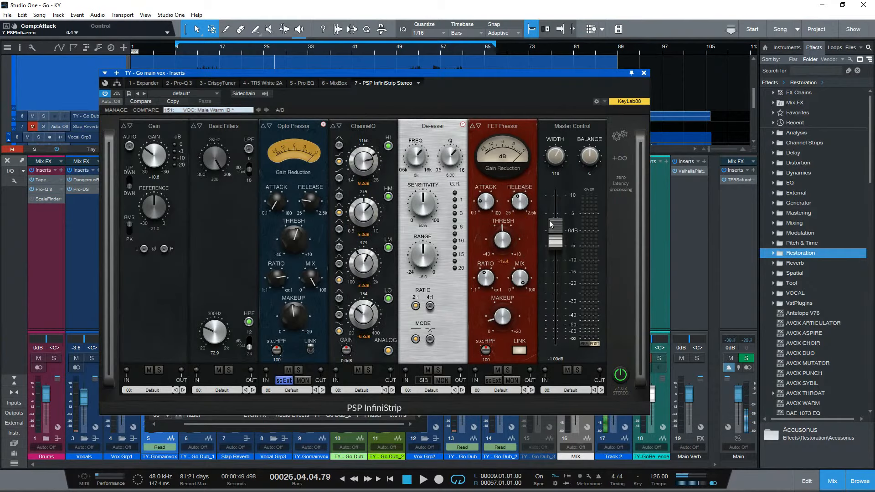
{"action": "key", "text": "space"}
{"action": "left_click_drag", "start_coordinate": [486, 277], "coordinate": [487, 282]}
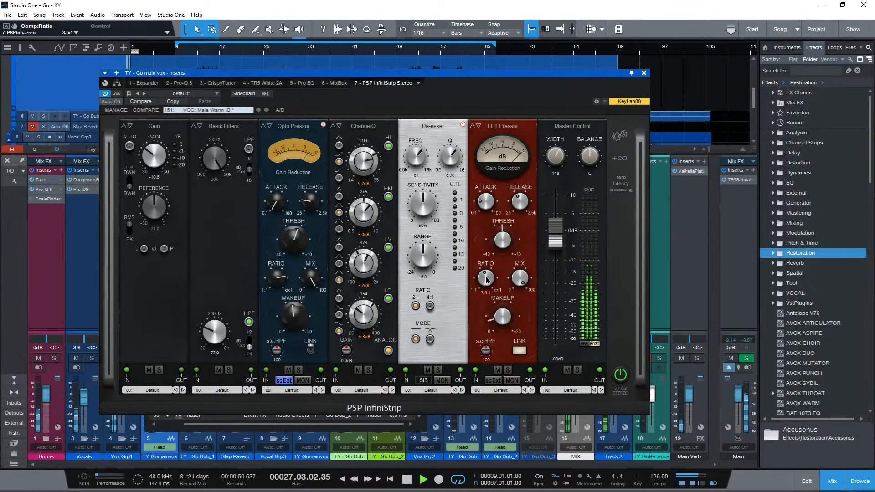
{"action": "left_click_drag", "start_coordinate": [503, 318], "coordinate": [507, 330]}
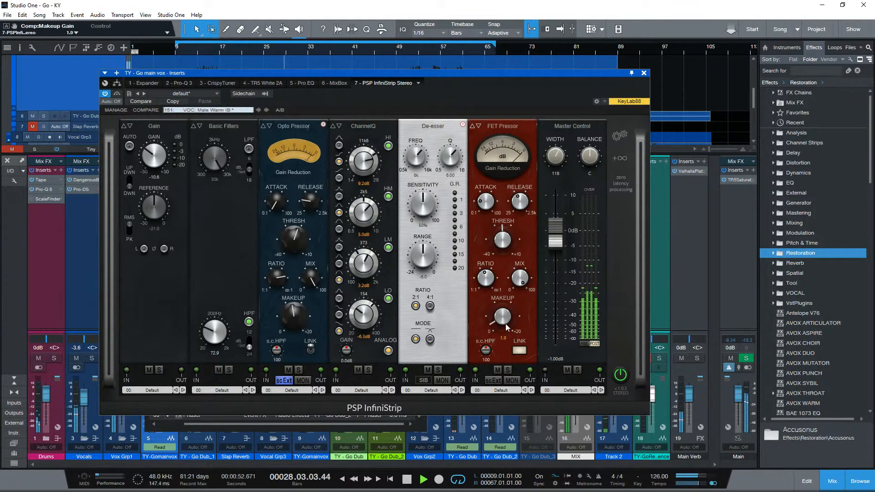
- Set ChannelQ's low-mid gain to 0.1 dB and low gain to -1.6 dB while listening, and stop playback
{"action": "mouse_move", "coordinate": [364, 262]}
{"action": "left_mouse_down"}
{"action": "mouse_move", "coordinate": [367, 284]}
{"action": "mouse_move", "coordinate": [346, 272]}
{"action": "mouse_move", "coordinate": [361, 272]}
{"action": "left_mouse_up"}
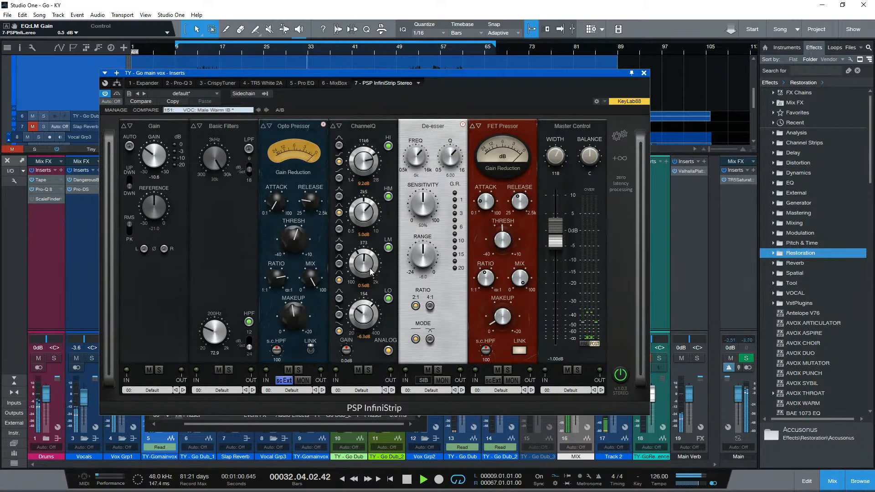
{"action": "left_click_drag", "start_coordinate": [370, 318], "coordinate": [367, 308]}
{"action": "left_click_drag", "start_coordinate": [366, 264], "coordinate": [366, 267]}
{"action": "left_click_drag", "start_coordinate": [371, 316], "coordinate": [370, 323]}
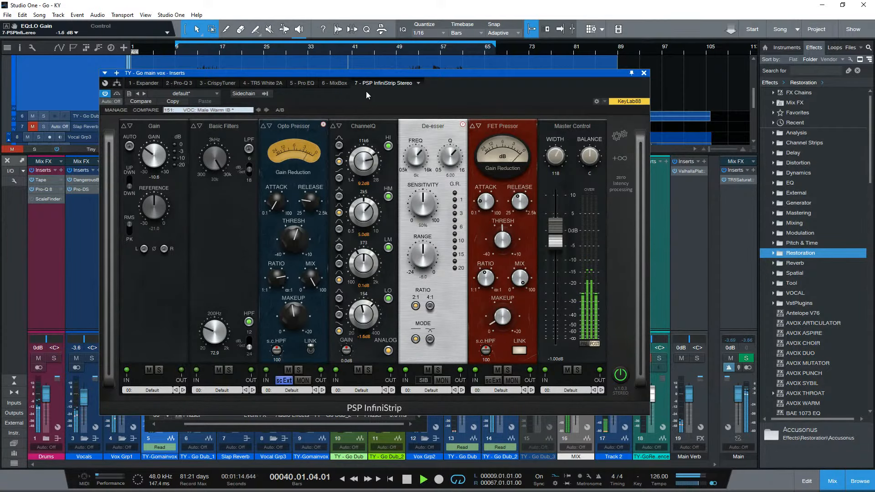
{"action": "key", "text": "space"}
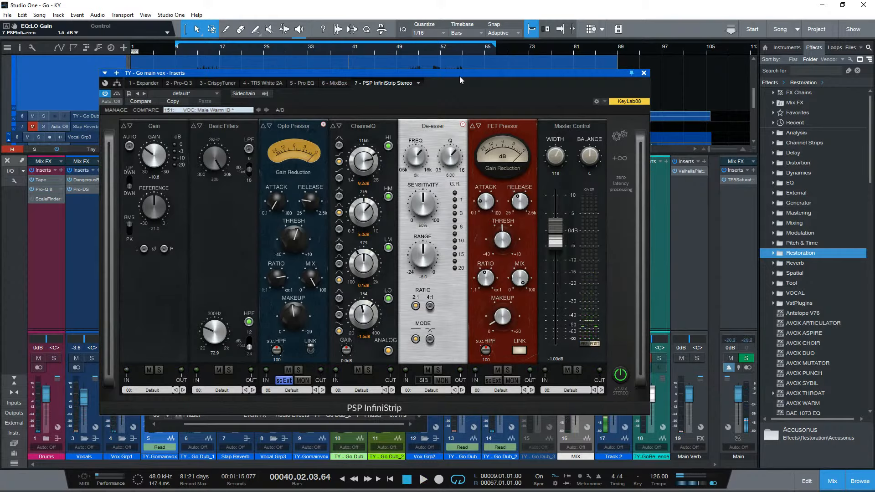
- Switch InfiniStrip to Mini view mode, move its window clear of the mixer channels, and close the Performance Monitor
{"action": "left_click", "coordinate": [621, 136]}
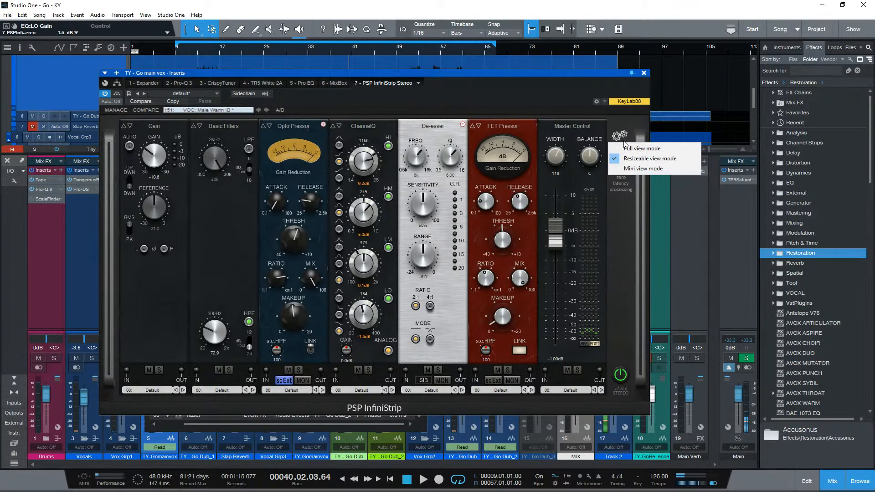
{"action": "left_click", "coordinate": [628, 170]}
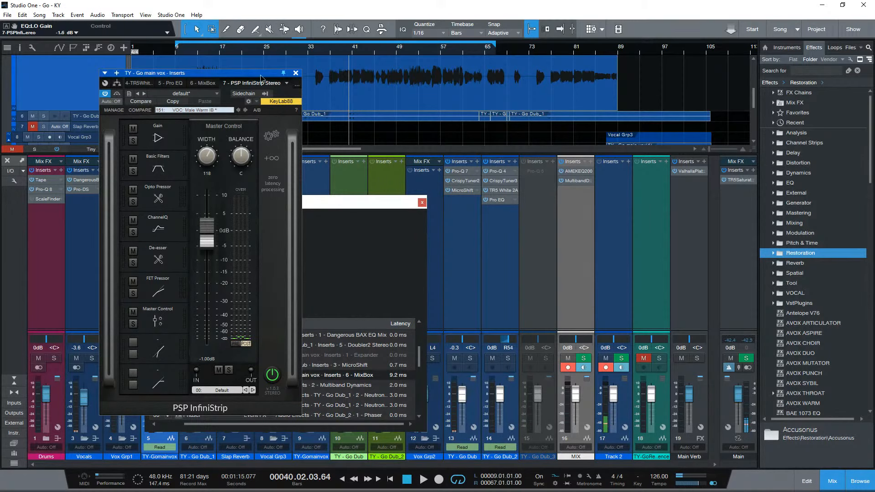
{"action": "left_click_drag", "start_coordinate": [127, 77], "coordinate": [634, 95]}
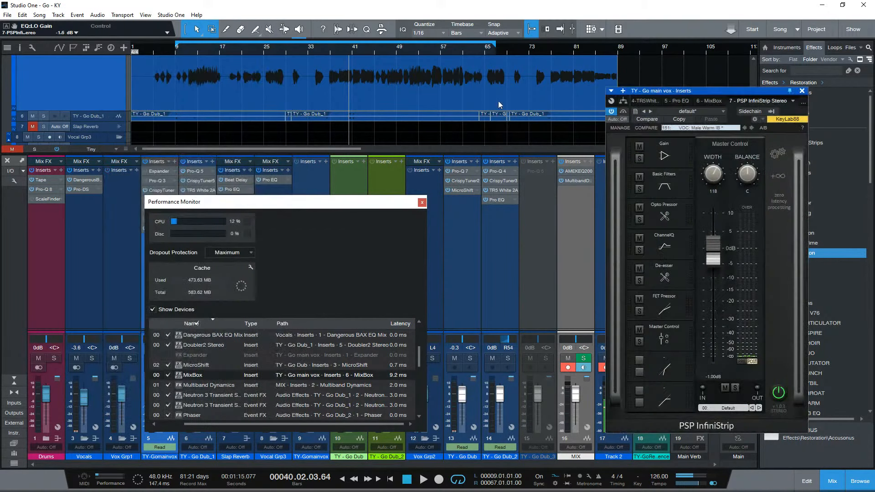
{"action": "left_click", "coordinate": [422, 203]}
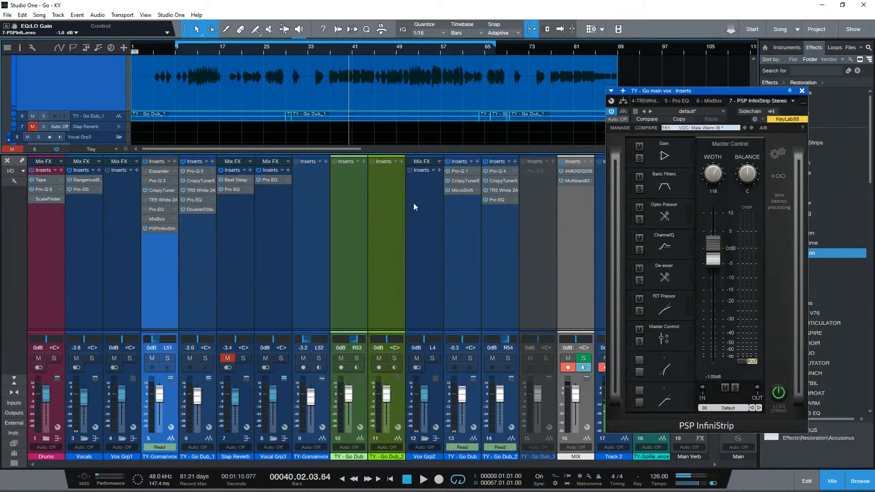
- Open MixBox from the main vocal channel's inserts beside the mini InfiniStrip window
{"action": "left_click", "coordinate": [168, 229]}
{"action": "left_click", "coordinate": [163, 230]}
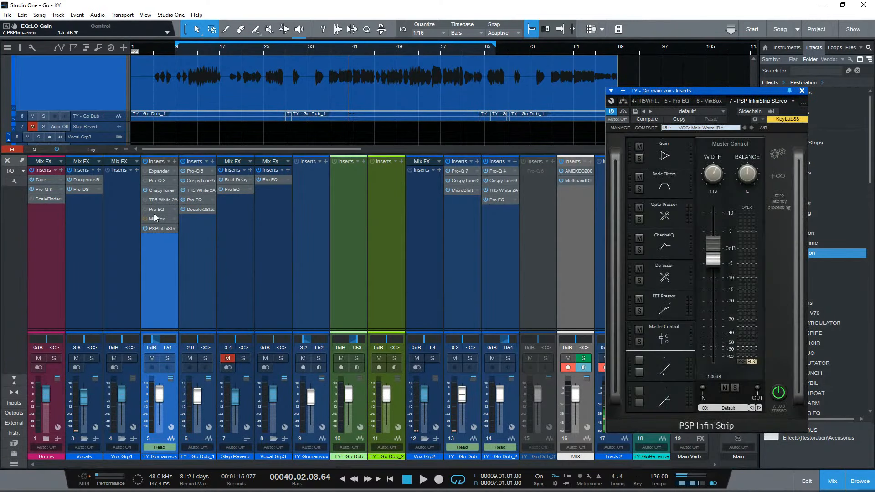
{"action": "left_click", "coordinate": [157, 219]}
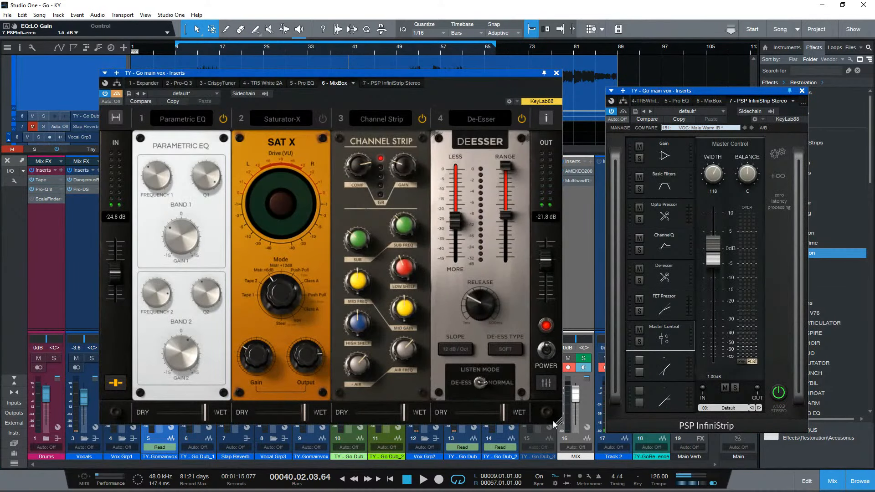
- Shrink the MixBox window and move it down clear of the timeline ruler
{"action": "left_click_drag", "start_coordinate": [560, 427], "coordinate": [405, 324]}
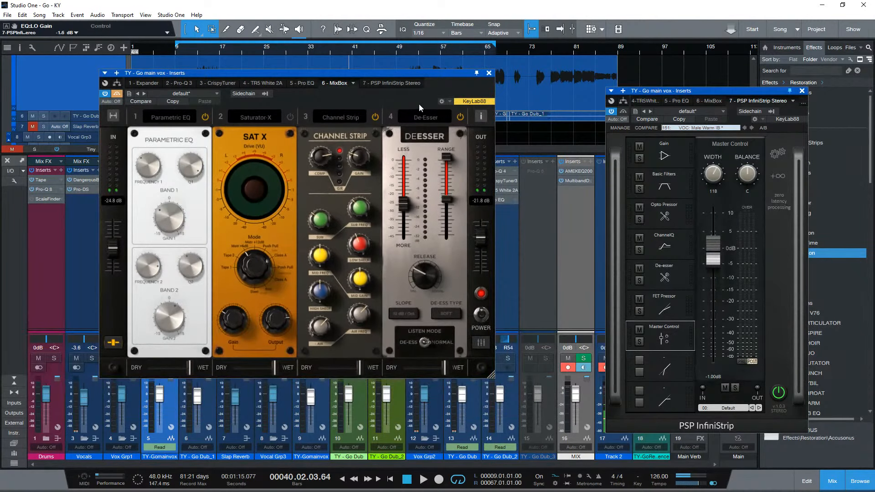
{"action": "left_click_drag", "start_coordinate": [442, 75], "coordinate": [532, 173]}
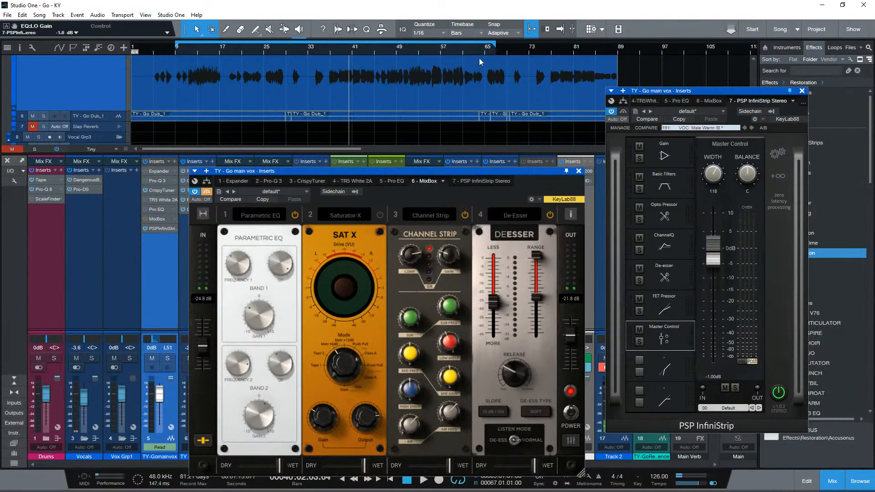
- Shorten the loop range to end at bar 18, play it from the start, and place MixBox beside InfiniStrip
{"action": "left_click_drag", "start_coordinate": [493, 46], "coordinate": [225, 77]}
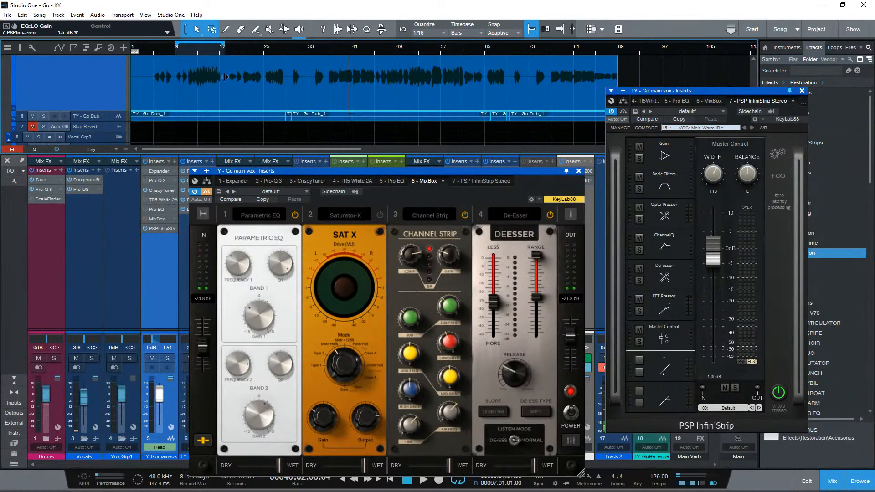
{"action": "left_click", "coordinate": [181, 55]}
{"action": "key", "text": "space"}
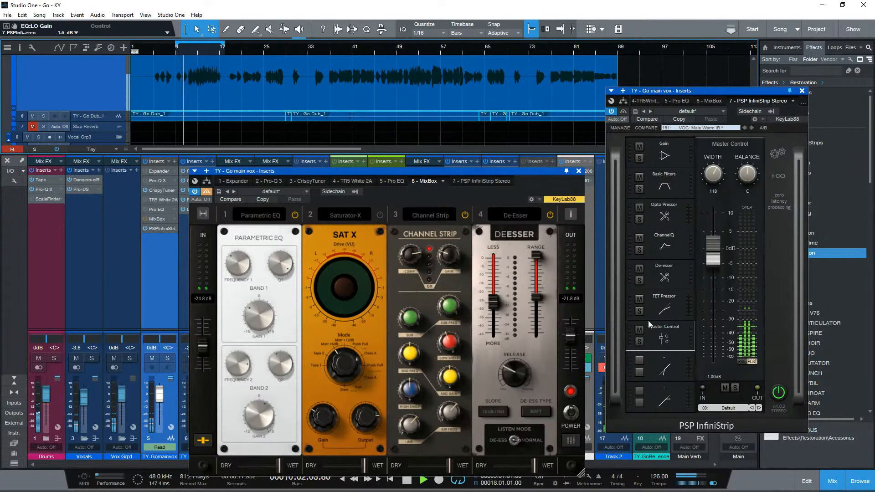
{"action": "left_click_drag", "start_coordinate": [318, 171], "coordinate": [334, 100]}
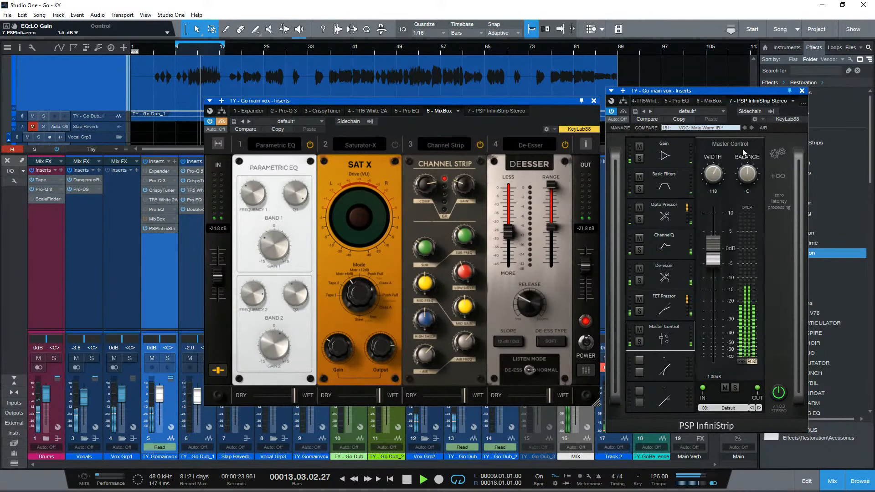
- Compare the looped vocal by alternately bypassing InfiniStrip and MixBox, and stop playback with MixBox active
{"action": "left_click", "coordinate": [624, 111]}
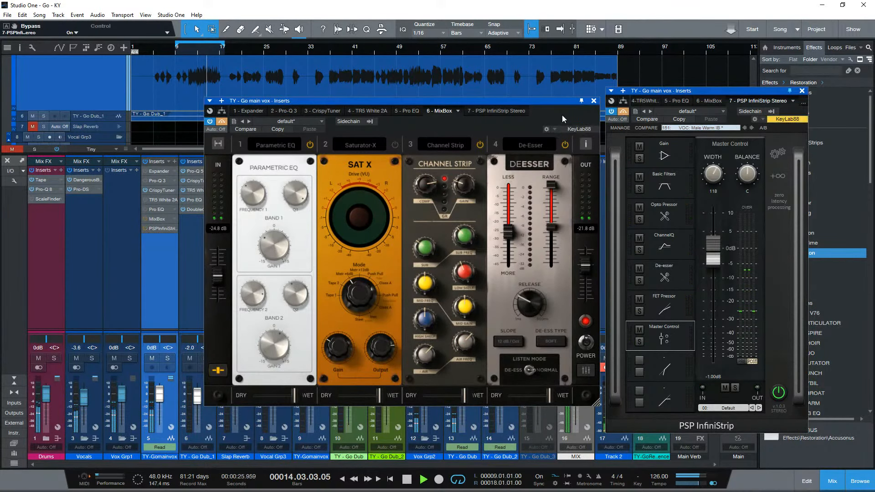
{"action": "left_click", "coordinate": [221, 122]}
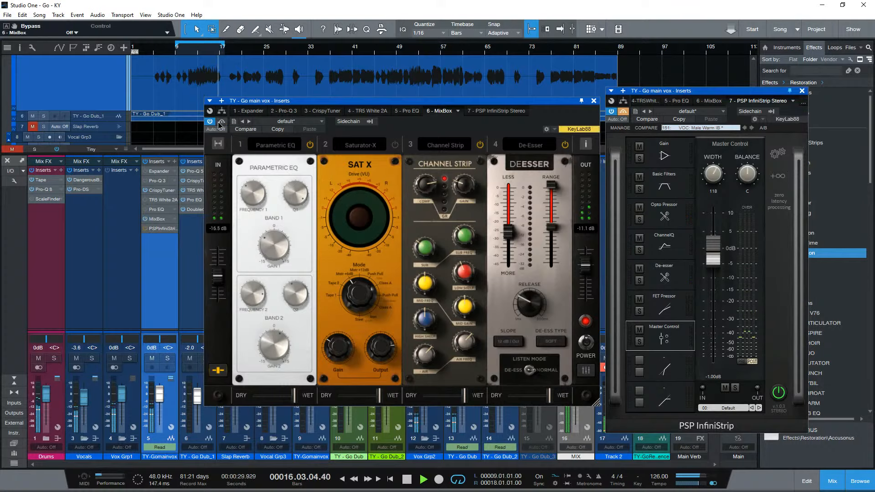
{"action": "left_click", "coordinate": [221, 122]}
{"action": "left_click", "coordinate": [624, 111]}
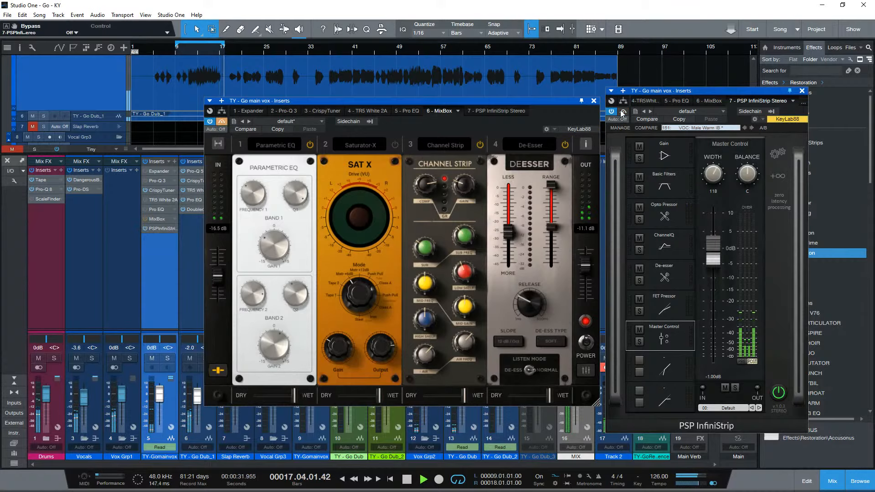
{"action": "left_click", "coordinate": [623, 112]}
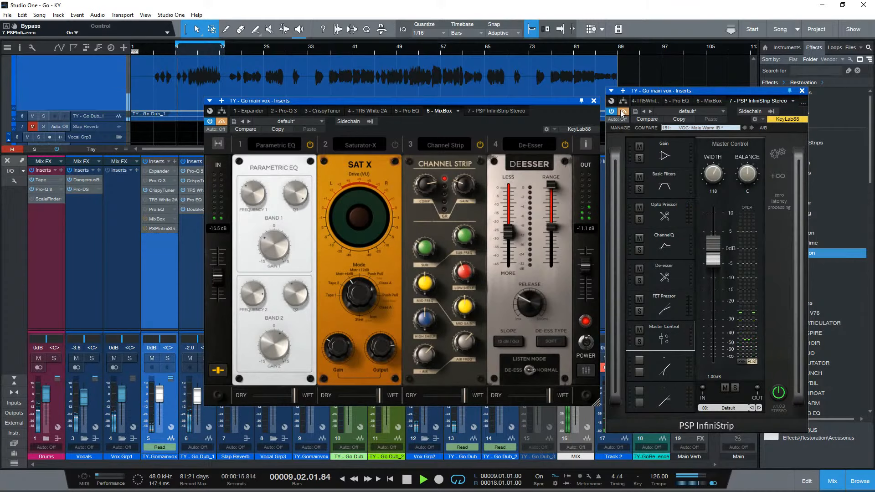
{"action": "left_click", "coordinate": [223, 122]}
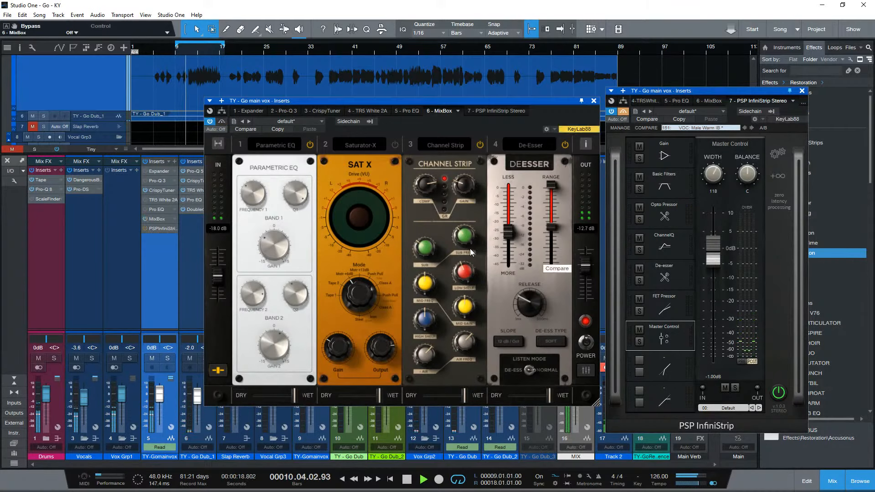
{"action": "key", "text": "space"}
- Audition MixBox's Channel Strip high shelf at +3.7 dB, bring it down to +0.2 dB, and stop playback
{"action": "mouse_move", "coordinate": [418, 321]}
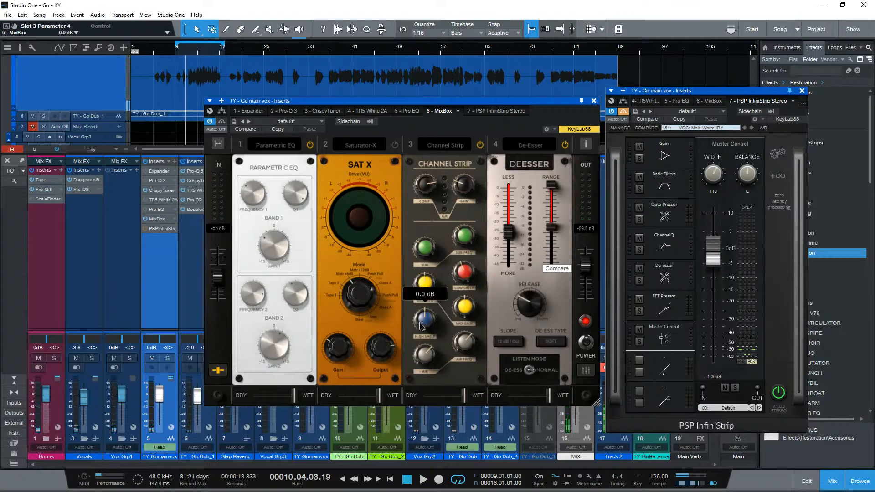
{"action": "left_click_drag", "start_coordinate": [420, 325], "coordinate": [423, 317]}
{"action": "key", "text": "space"}
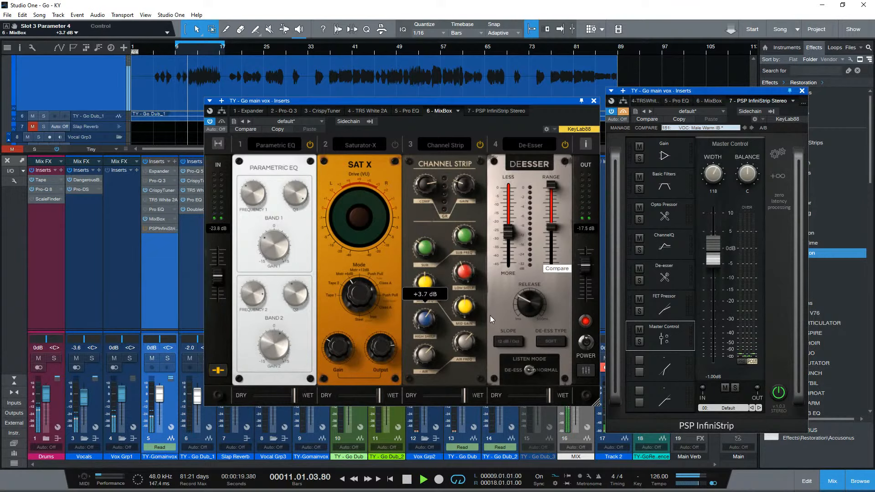
{"action": "left_click_drag", "start_coordinate": [425, 320], "coordinate": [428, 329]}
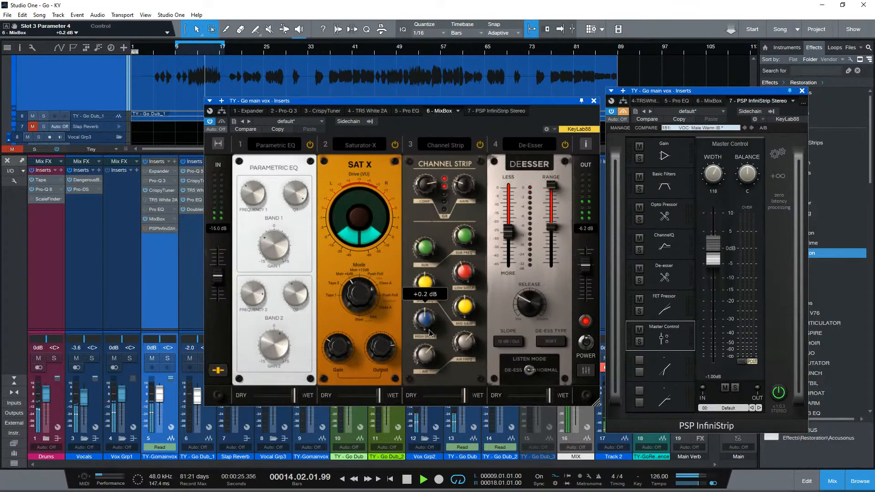
{"action": "key", "text": "space"}
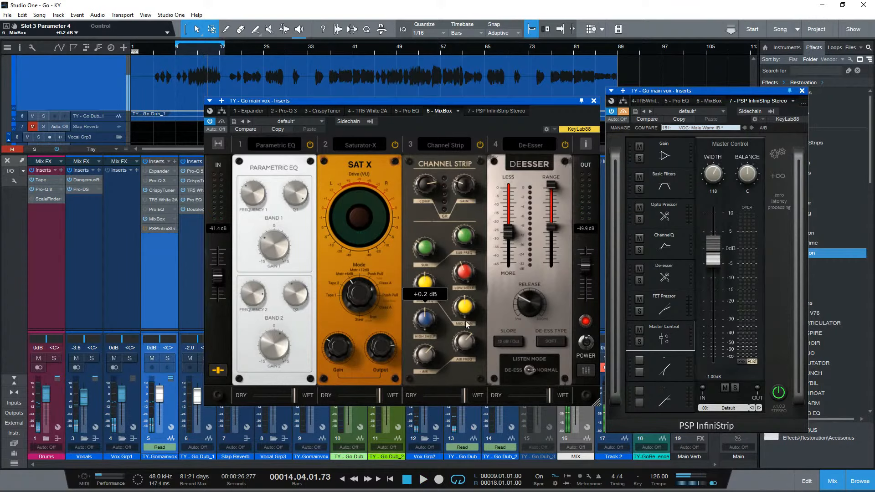
- Check MixBox's remaining modules, switch the playing vocal over to InfiniStrip, and stop playback
{"action": "scroll", "coordinate": [384, 387], "scroll_direction": "right", "scroll_amount": 1}
{"action": "scroll", "coordinate": [384, 387], "scroll_direction": "right", "scroll_amount": 2}
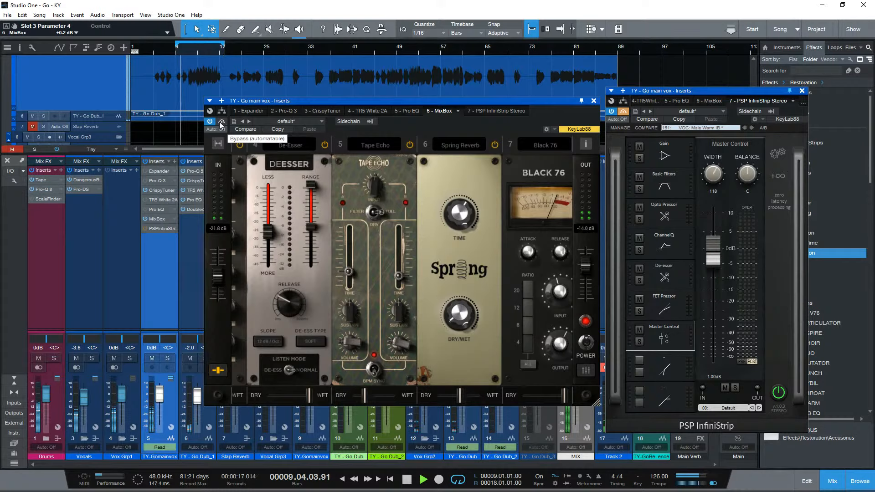
{"action": "left_click", "coordinate": [627, 113]}
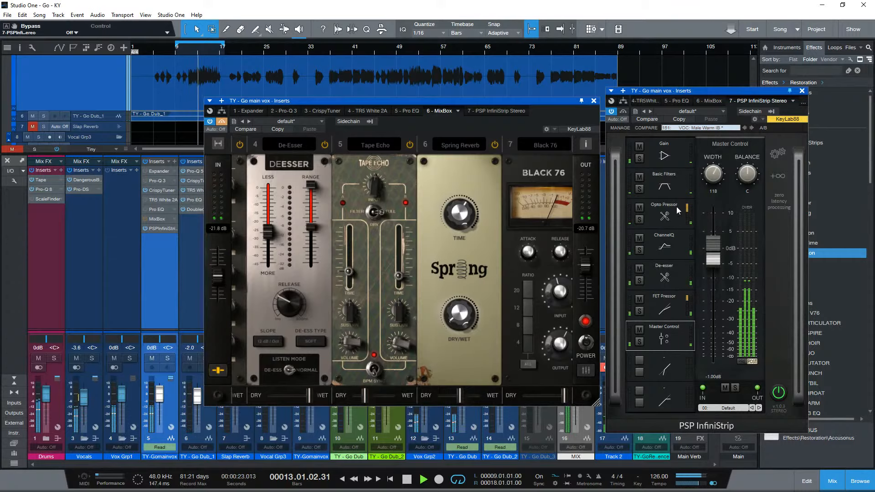
{"action": "key", "text": "space"}
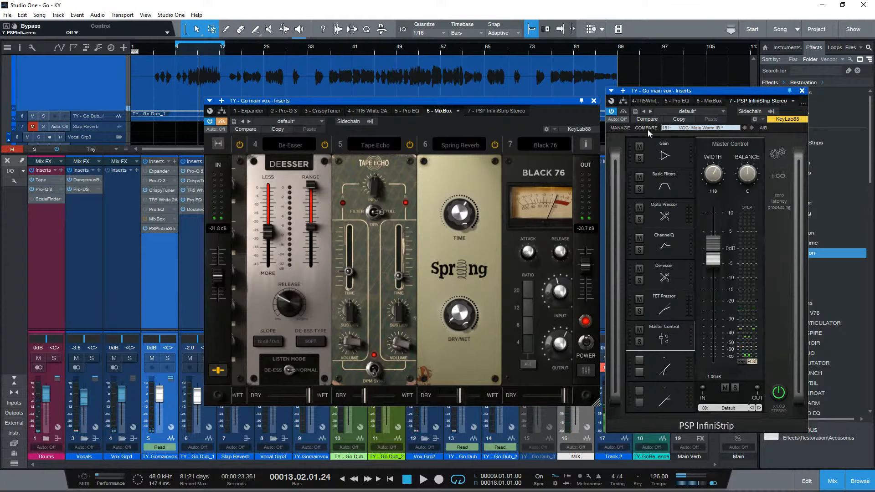
- Swap InfiniStrip's Gain preamp module for ADC 90s, and replace that with Pre 60s
{"action": "left_click", "coordinate": [624, 129]}
{"action": "left_click", "coordinate": [669, 155]}
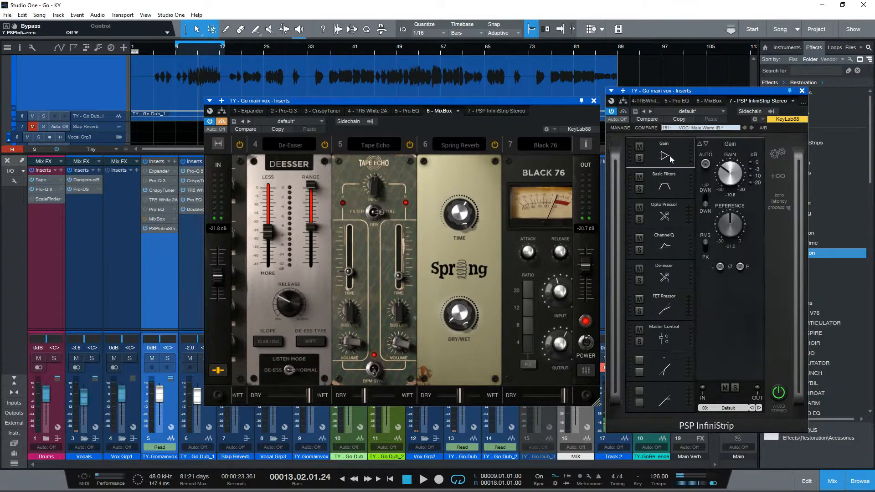
{"action": "left_click", "coordinate": [731, 144]}
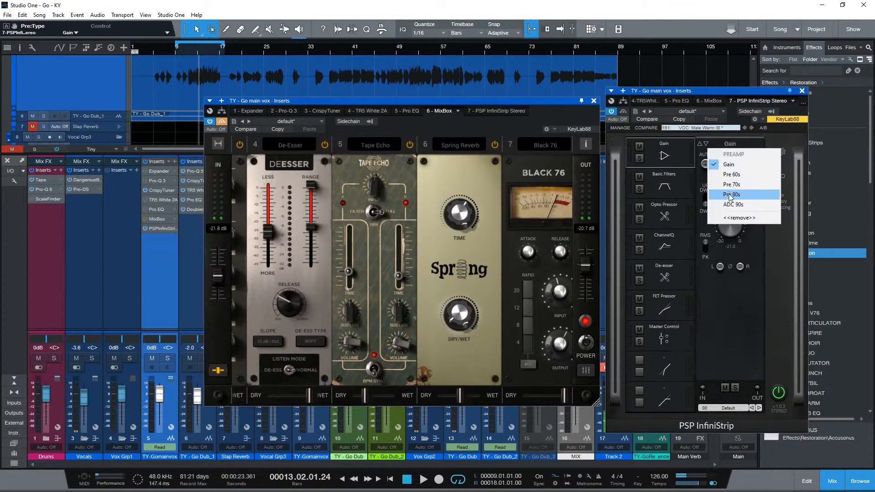
{"action": "left_click", "coordinate": [754, 205]}
{"action": "left_click", "coordinate": [734, 144]}
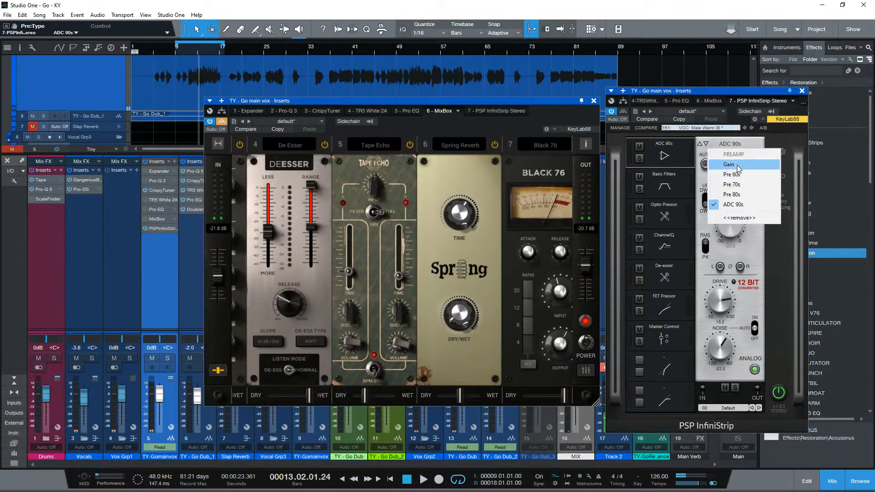
{"action": "left_click", "coordinate": [739, 174]}
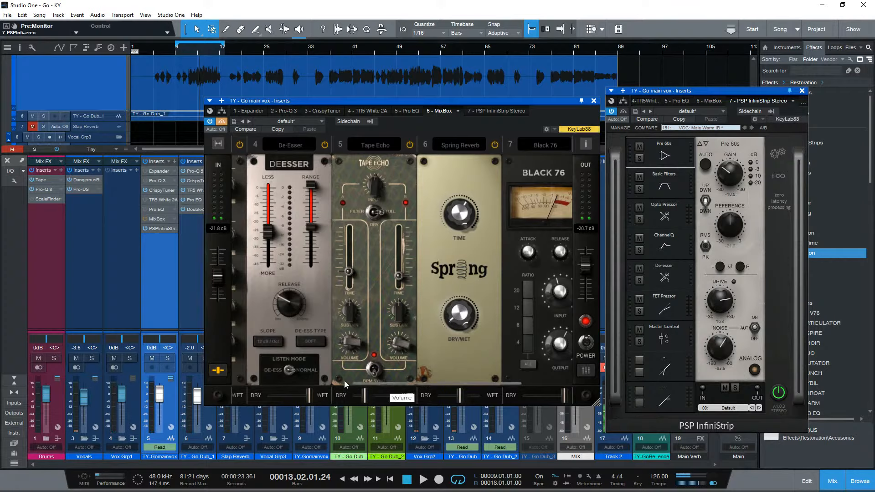
- Set the Pre 60s gain to -10.7 dB, noise to -103.3 and drive to 20.8, and change its noise switch during playback
{"action": "left_click_drag", "start_coordinate": [728, 176], "coordinate": [732, 194]}
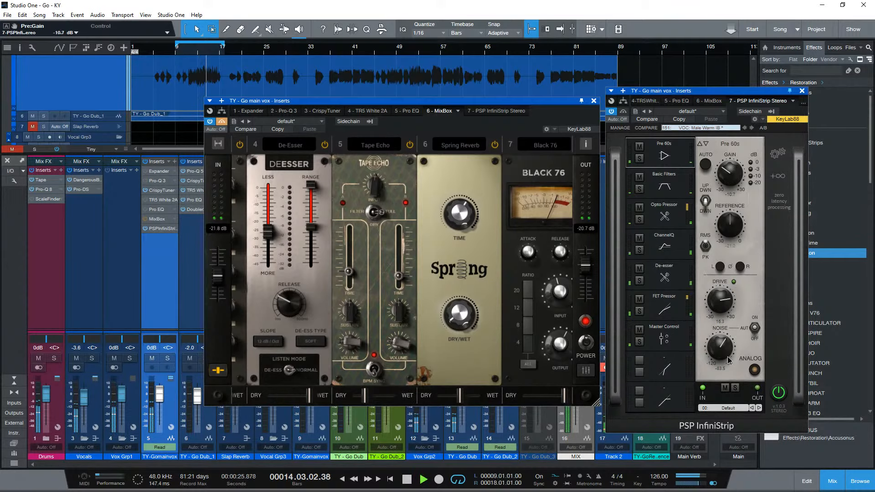
{"action": "left_click_drag", "start_coordinate": [730, 360], "coordinate": [721, 402]}
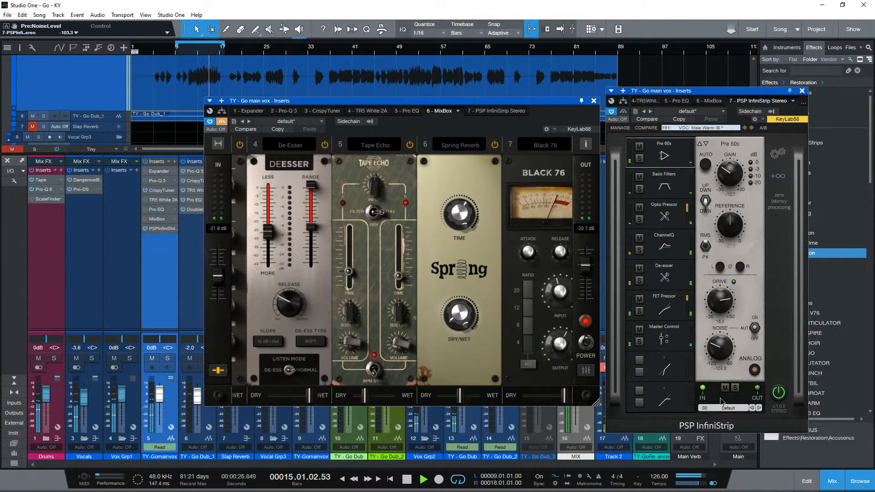
{"action": "left_click", "coordinate": [755, 328]}
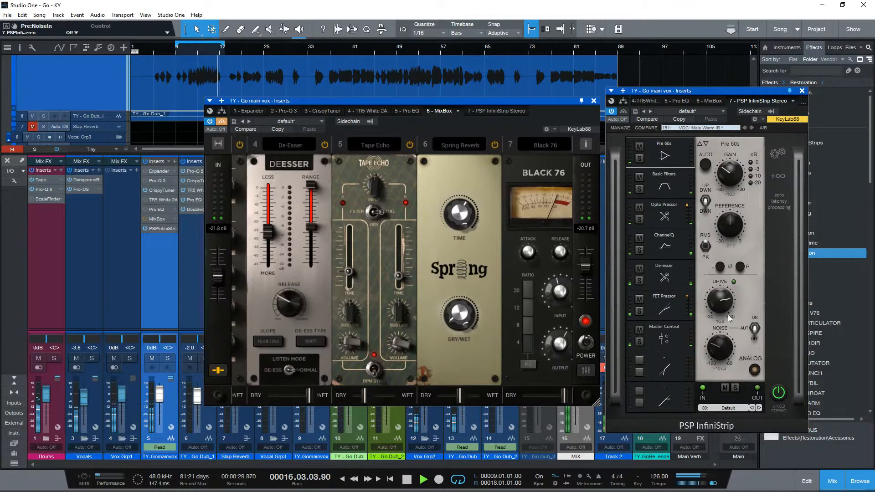
{"action": "left_click_drag", "start_coordinate": [716, 305], "coordinate": [724, 252]}
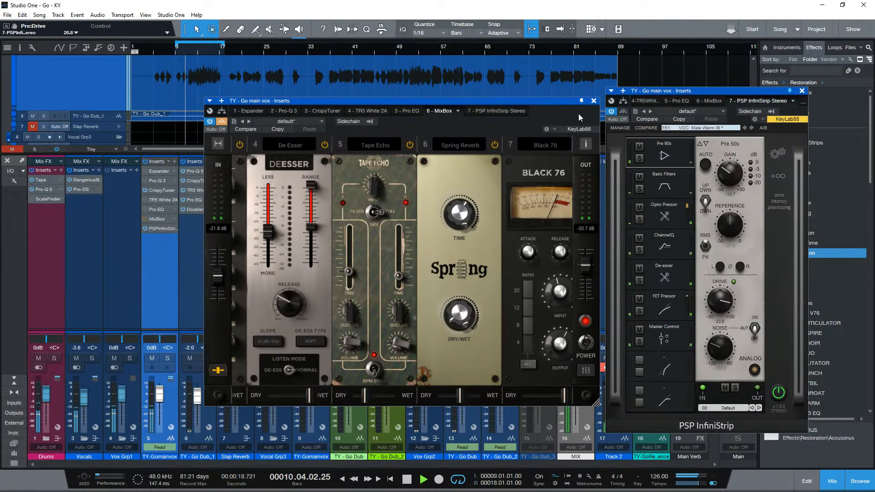
- Switch the vocal back to MixBox and lower the Channel Strip's low shelf gain to -6.1 dB
{"action": "left_click", "coordinate": [222, 122]}
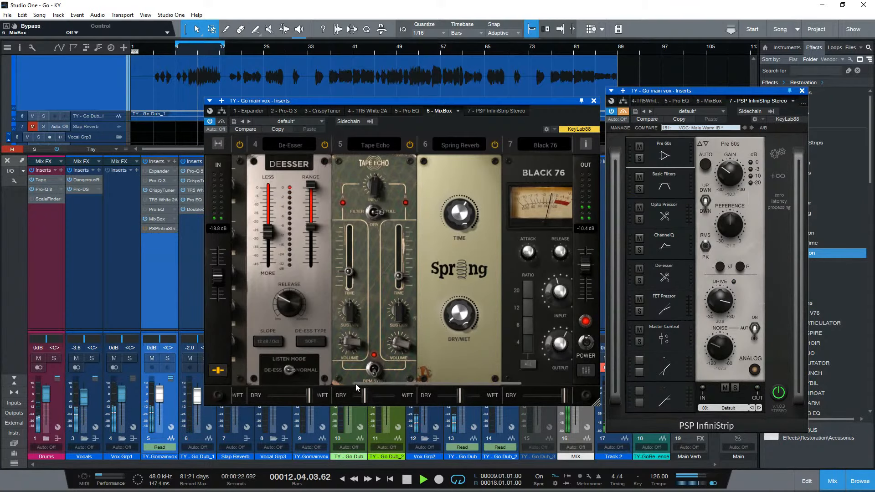
{"action": "mouse_move", "coordinate": [355, 387]}
{"action": "left_mouse_down"}
{"action": "mouse_move", "coordinate": [266, 393]}
{"action": "mouse_move", "coordinate": [356, 390]}
{"action": "left_mouse_up"}
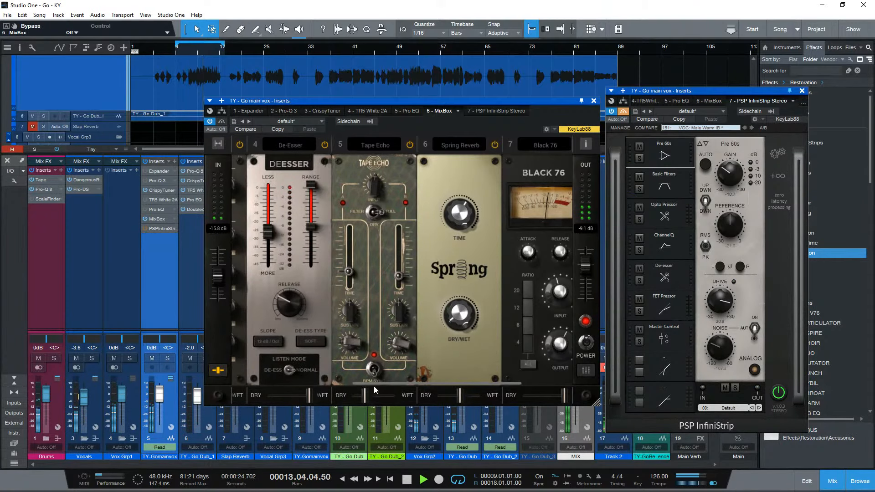
{"action": "scroll", "coordinate": [391, 358], "scroll_direction": "up", "scroll_amount": 5}
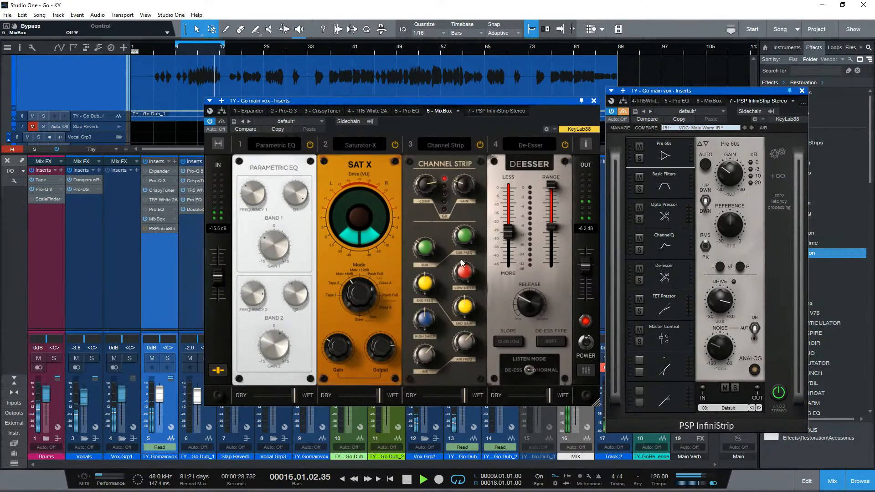
{"action": "left_click_drag", "start_coordinate": [462, 266], "coordinate": [471, 311]}
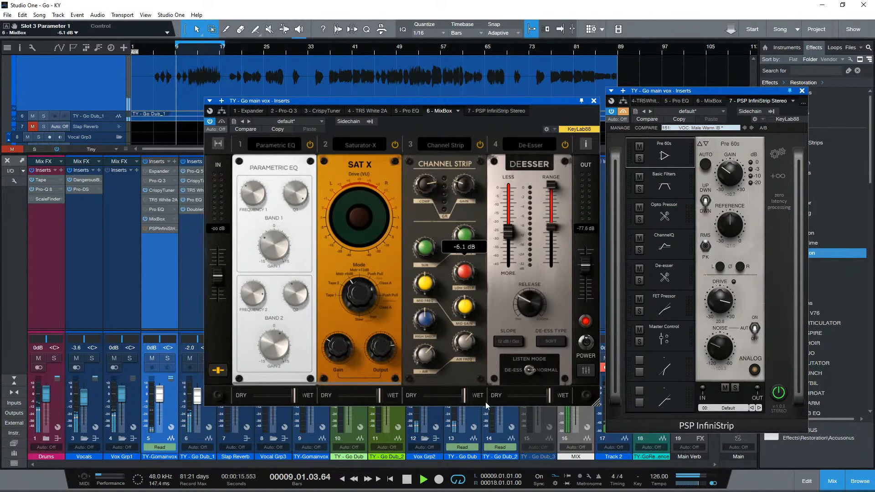
{"action": "mouse_move", "coordinate": [353, 382]}
{"action": "left_mouse_down"}
{"action": "mouse_move", "coordinate": [409, 386]}
{"action": "mouse_move", "coordinate": [355, 385]}
{"action": "left_mouse_up"}
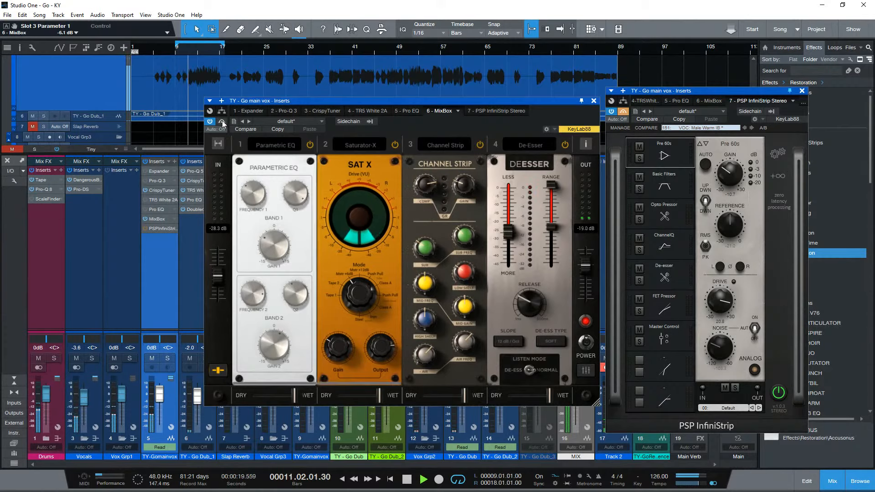
- Switch to InfiniStrip and set ChannelQ's high band to 10k4 with 9.8 dB of gain during playback
{"action": "left_click", "coordinate": [627, 112]}
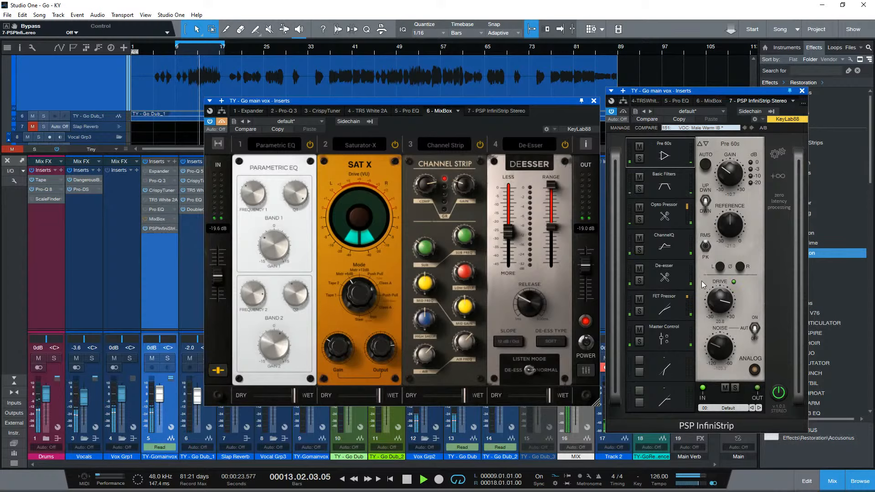
{"action": "left_click", "coordinate": [671, 245]}
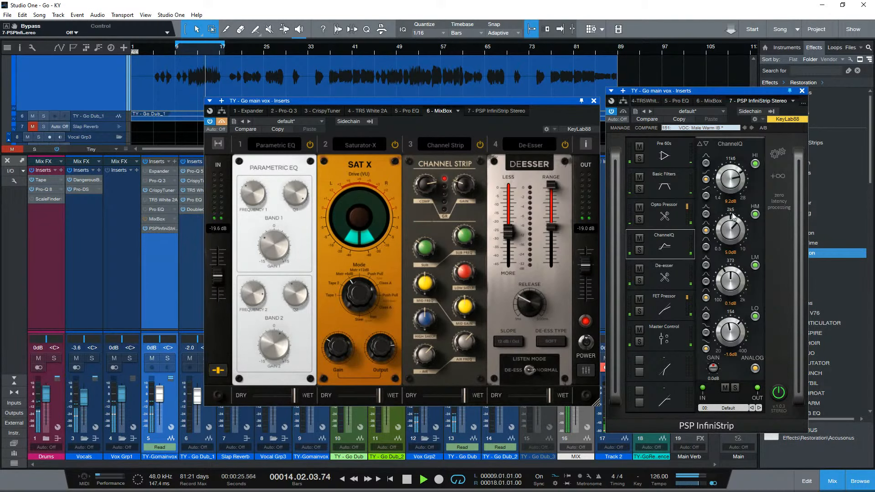
{"action": "mouse_move", "coordinate": [730, 179]}
{"action": "left_mouse_down"}
{"action": "mouse_move", "coordinate": [728, 189]}
{"action": "mouse_move", "coordinate": [739, 179]}
{"action": "mouse_move", "coordinate": [729, 176]}
{"action": "left_mouse_up"}
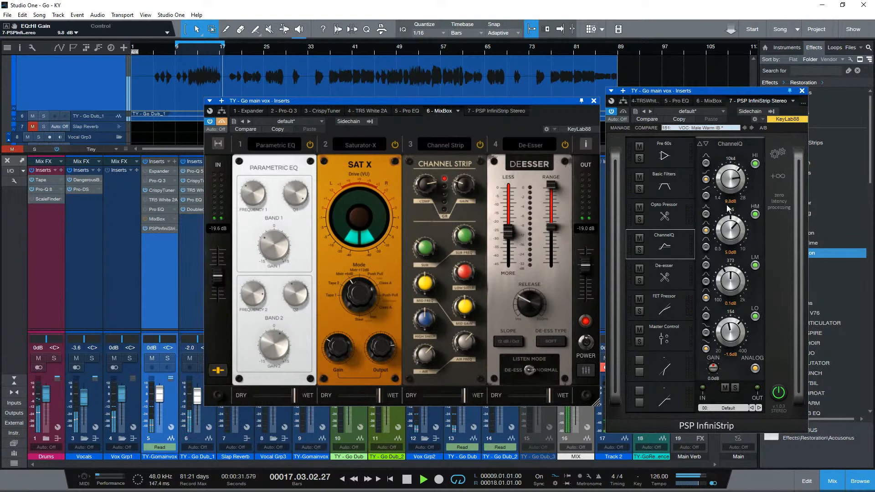
{"action": "left_click", "coordinate": [707, 196]}
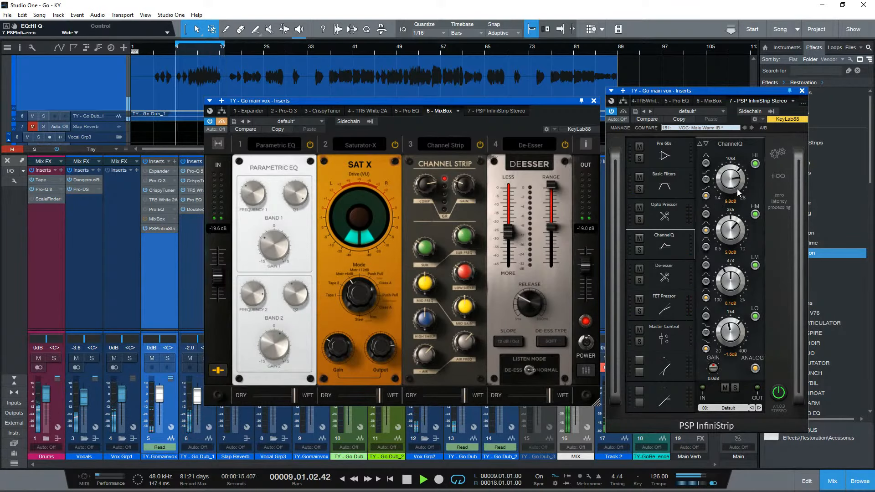
- Reactivate MixBox on the vocal while InfiniStrip is bypassed
{"action": "left_click", "coordinate": [222, 122]}
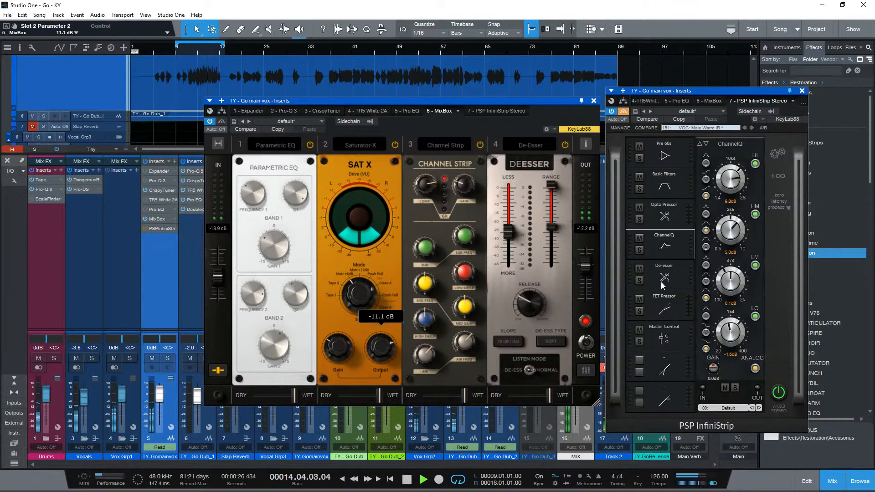
- Stop playback, show InfiniStrip's Pre 60s module and reposition the MixBox and InfiniStrip windows
{"action": "key", "text": "space"}
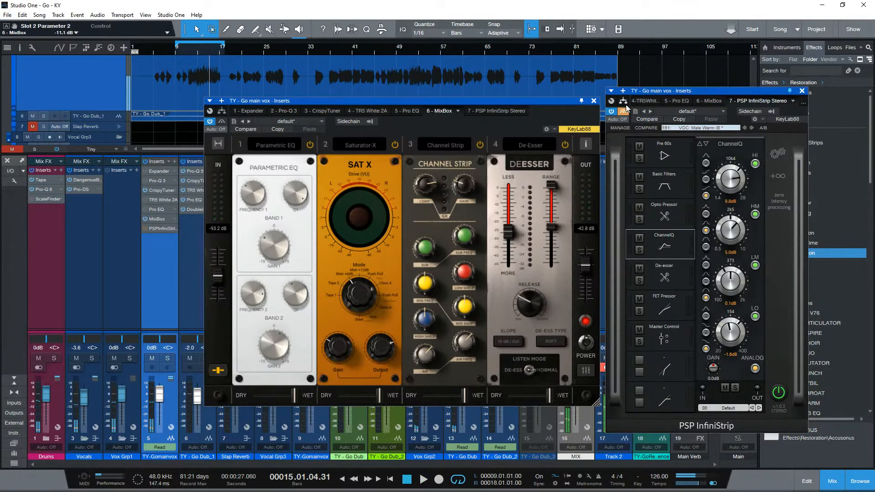
{"action": "left_click_drag", "start_coordinate": [546, 105], "coordinate": [452, 127]}
{"action": "left_click_drag", "start_coordinate": [700, 93], "coordinate": [623, 102]}
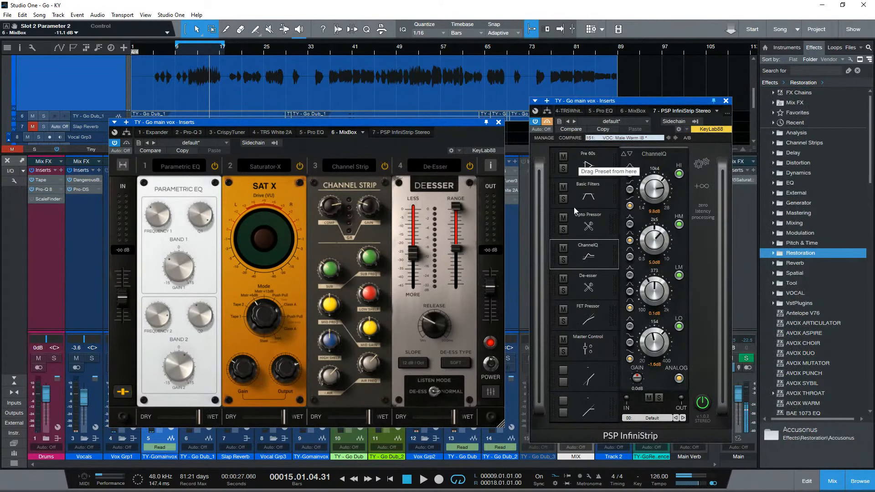
{"action": "left_click", "coordinate": [588, 165]}
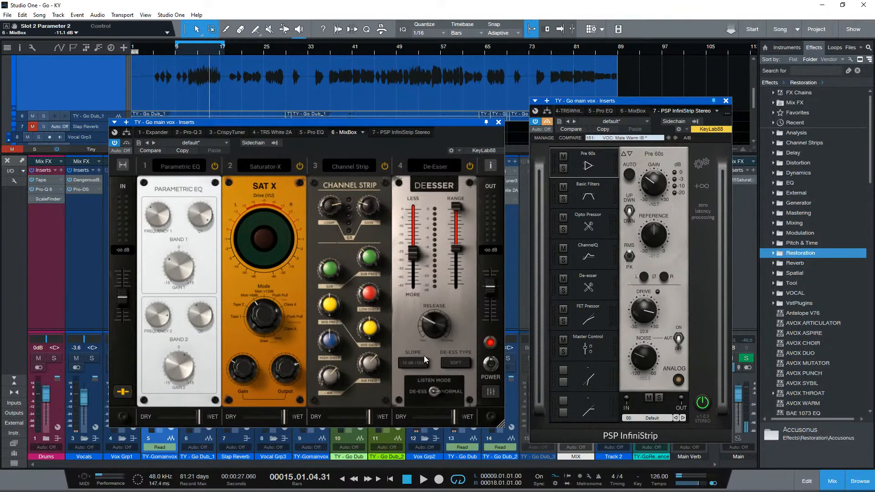
{"action": "left_click_drag", "start_coordinate": [288, 122], "coordinate": [490, 125]}
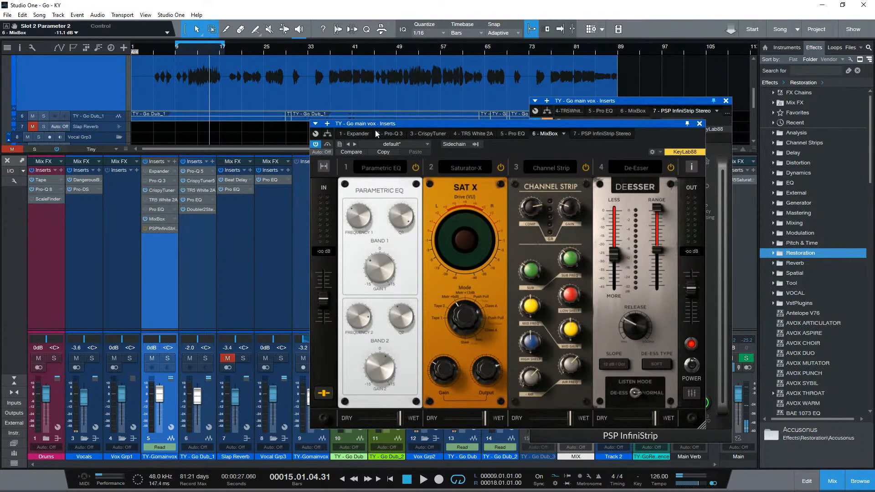
{"action": "left_click_drag", "start_coordinate": [376, 126], "coordinate": [311, 122]}
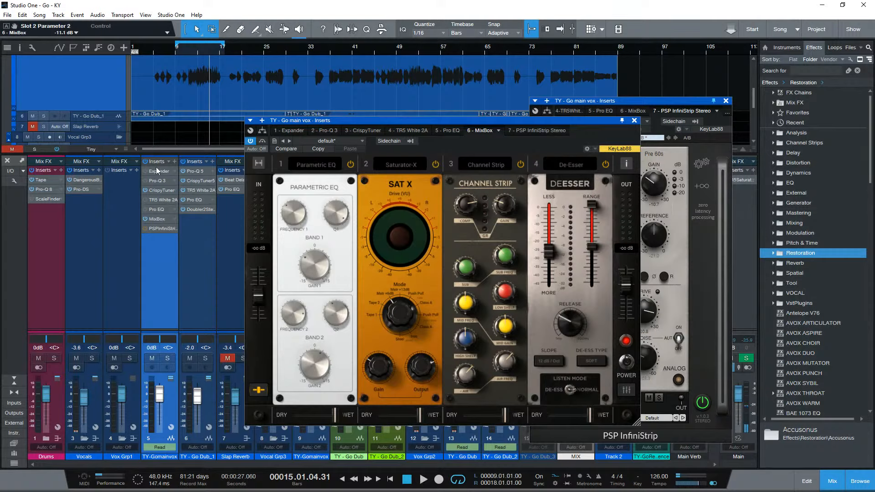
- Review the main vocal's TR5 White 2A, Pro EQ, Pro-Q 3, Expander and CrispyTuner inserts one after another
{"action": "left_click", "coordinate": [163, 200]}
{"action": "left_click_drag", "start_coordinate": [480, 121], "coordinate": [362, 92]}
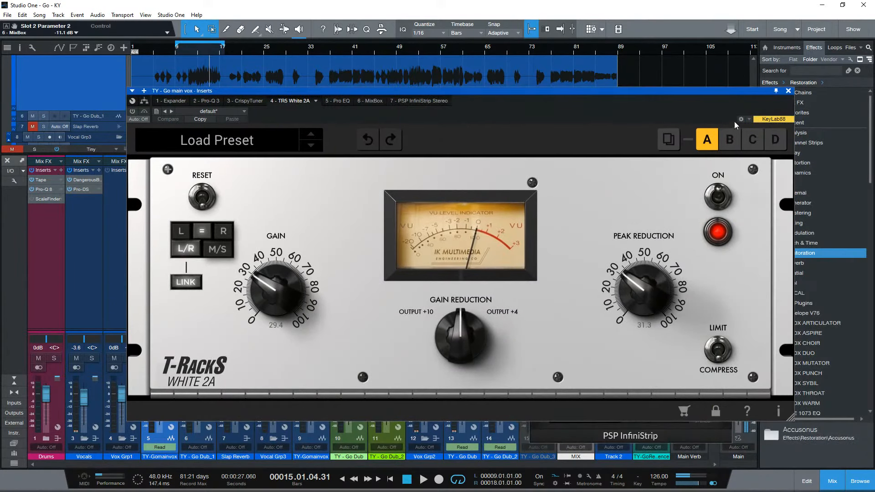
{"action": "left_click", "coordinate": [788, 91]}
{"action": "left_click", "coordinate": [169, 209]}
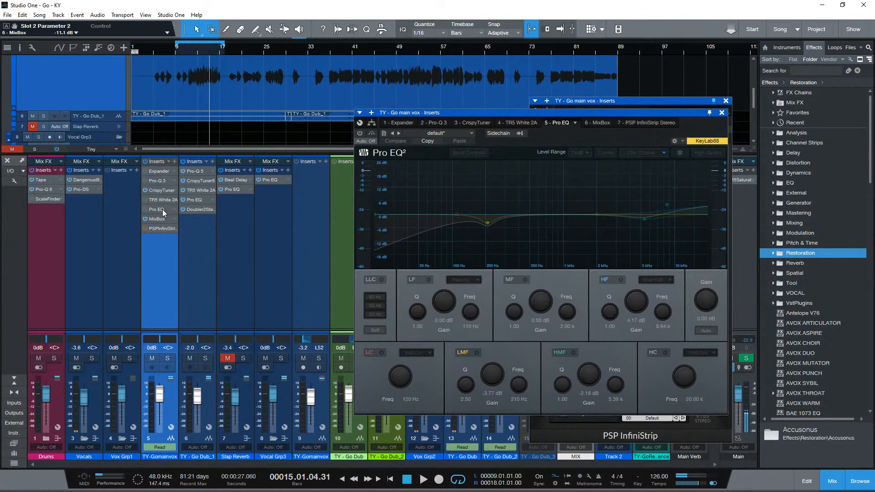
{"action": "left_click", "coordinate": [157, 182]}
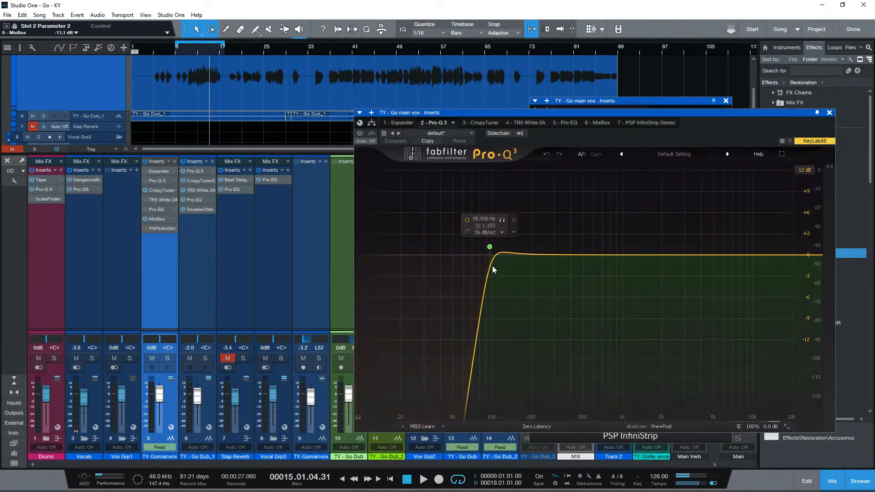
{"action": "left_click", "coordinate": [157, 181]}
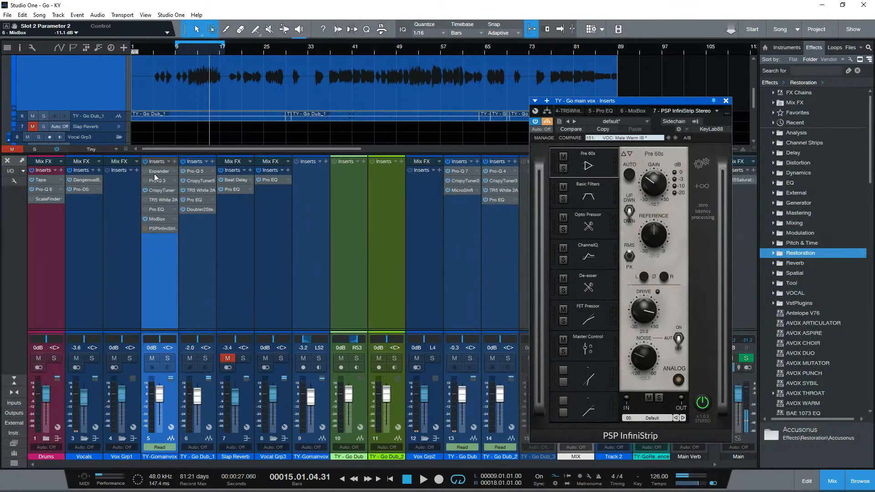
{"action": "left_click_drag", "start_coordinate": [531, 491], "coordinate": [504, 169]}
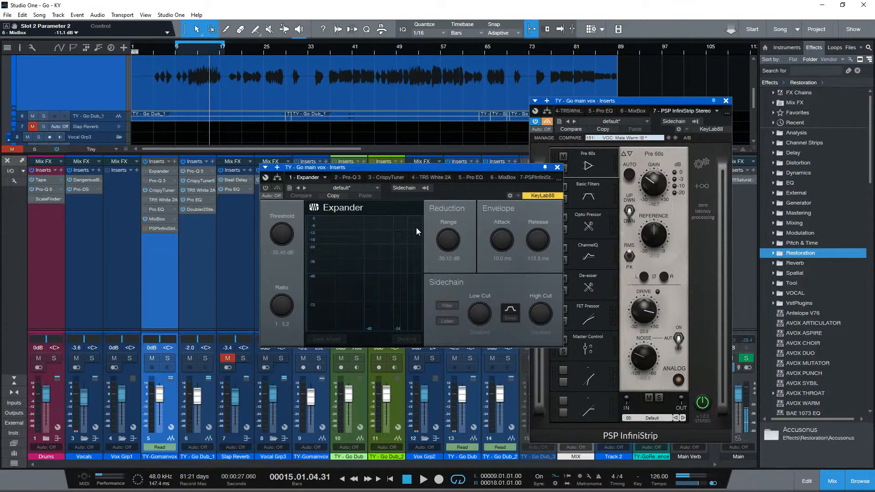
{"action": "left_click", "coordinate": [557, 168]}
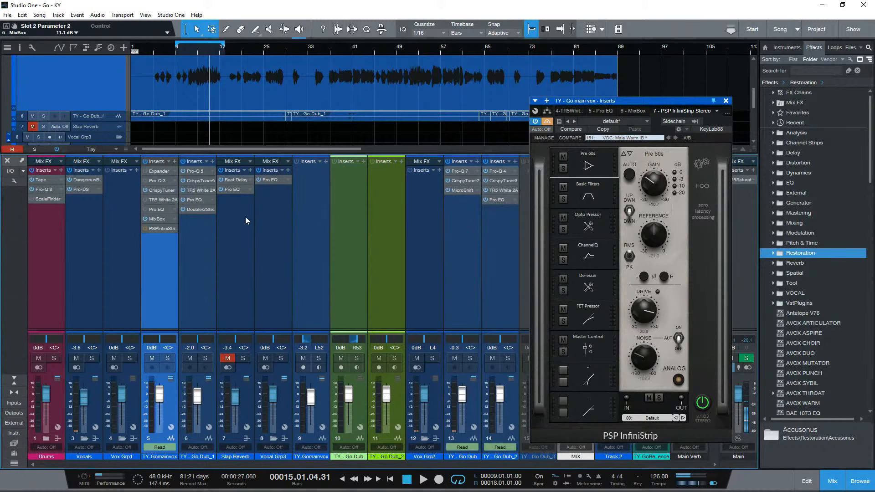
{"action": "left_click", "coordinate": [160, 190]}
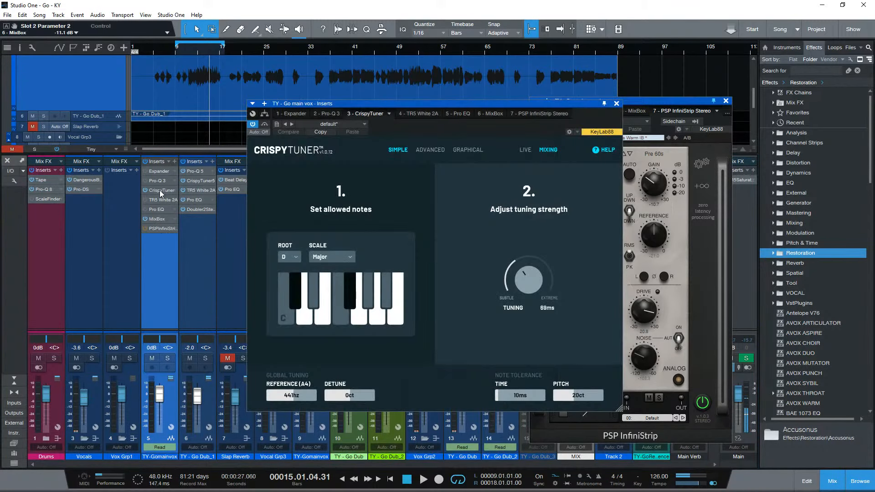
{"action": "left_click", "coordinate": [160, 190]}
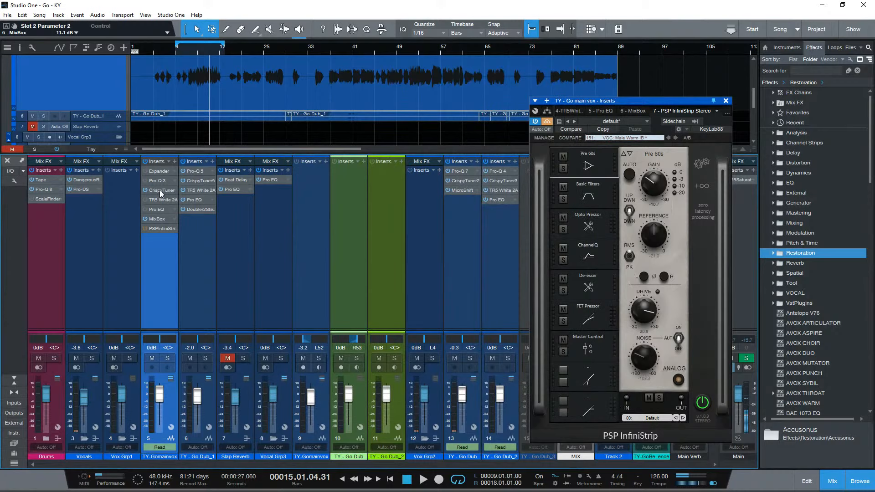
- Reopen MixBox and InfiniStrip from the main vocal's inserts and arrange their windows side by side without overlap
{"action": "left_click", "coordinate": [163, 218]}
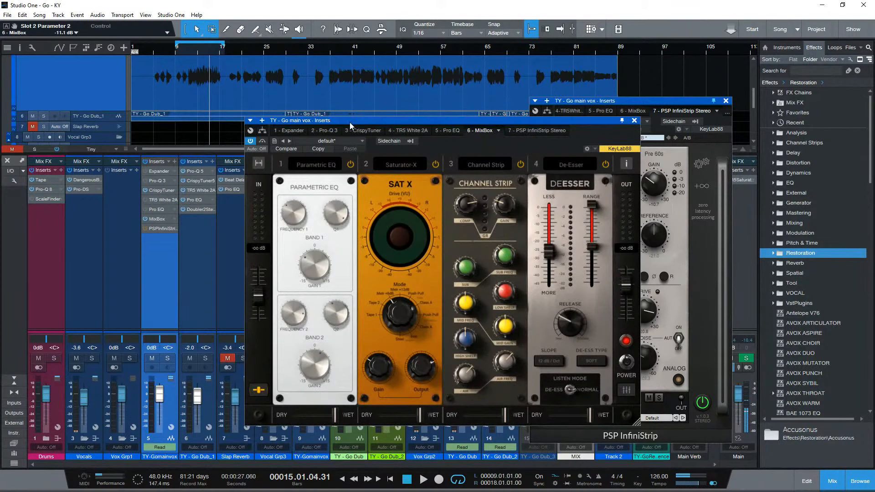
{"action": "left_click_drag", "start_coordinate": [349, 123], "coordinate": [310, 121]}
{"action": "left_click", "coordinate": [159, 232]}
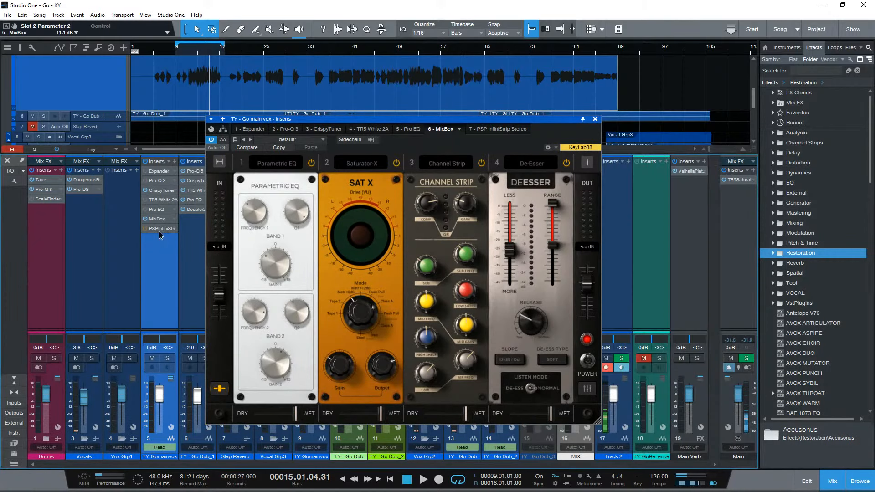
{"action": "left_click", "coordinate": [160, 230]}
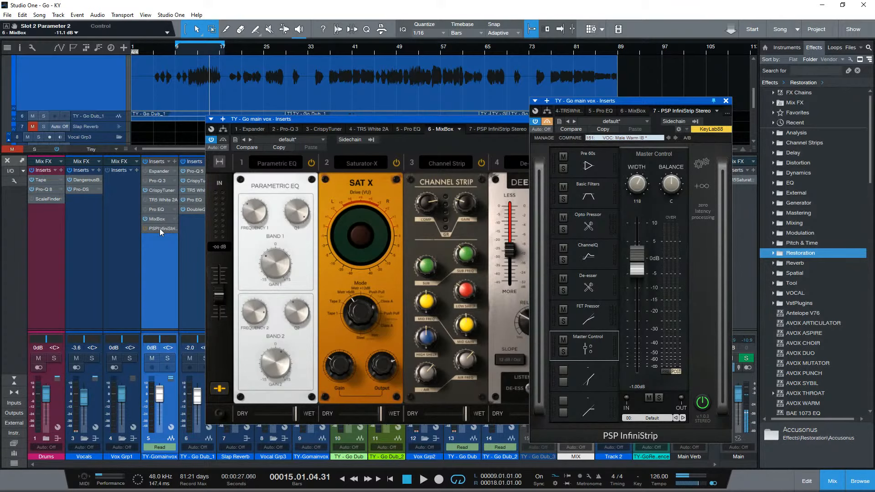
{"action": "left_click_drag", "start_coordinate": [683, 101], "coordinate": [708, 44]}
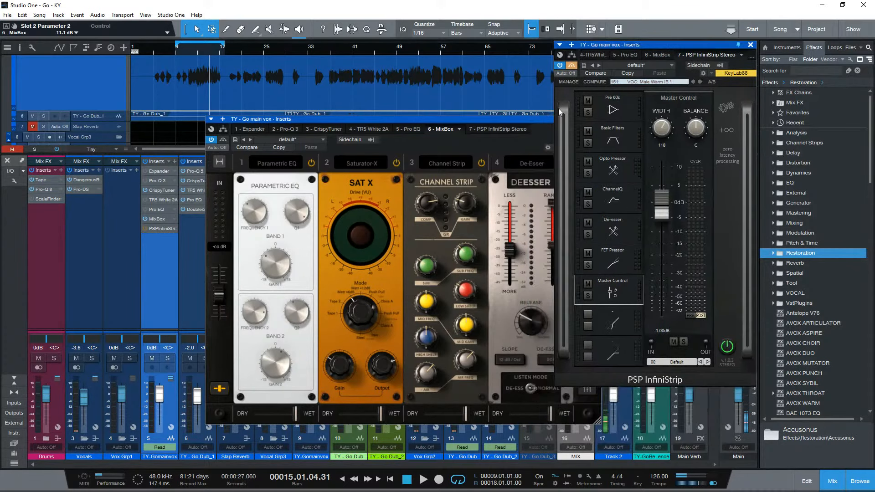
{"action": "left_click", "coordinate": [531, 119]}
{"action": "left_click_drag", "start_coordinate": [523, 120], "coordinate": [566, 126]}
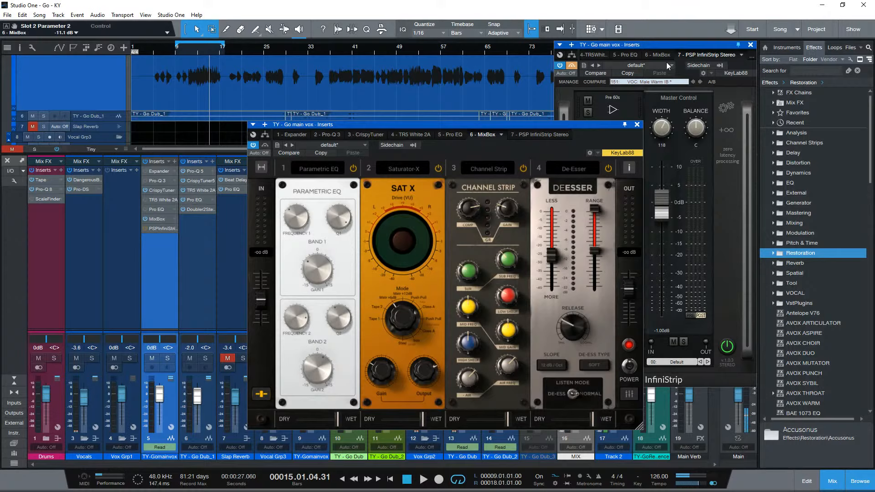
{"action": "left_click_drag", "start_coordinate": [675, 46], "coordinate": [784, 26]}
{"action": "left_click_drag", "start_coordinate": [714, 29], "coordinate": [679, 30]}
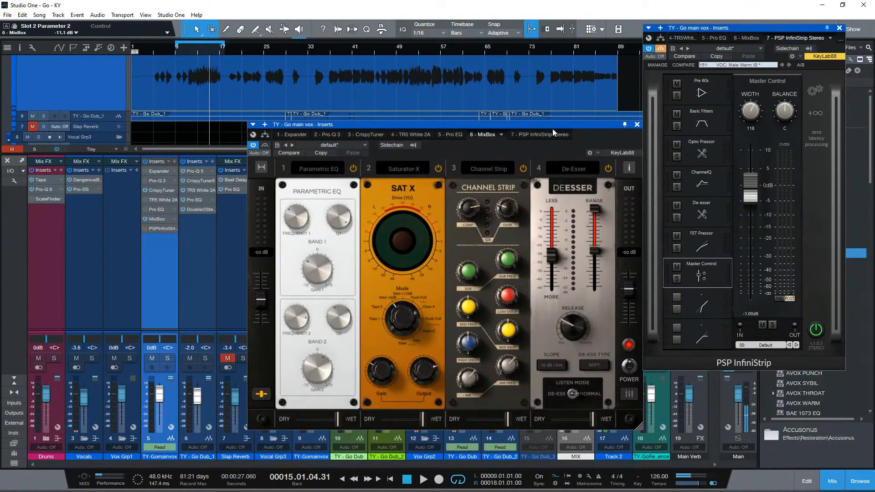
{"action": "left_click_drag", "start_coordinate": [552, 124], "coordinate": [558, 124]}
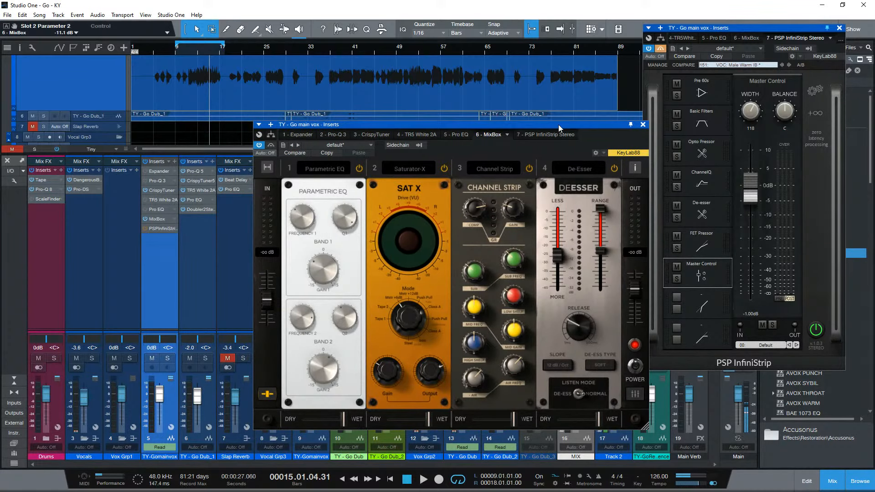
{"action": "left_click_drag", "start_coordinate": [559, 125], "coordinate": [554, 128]}
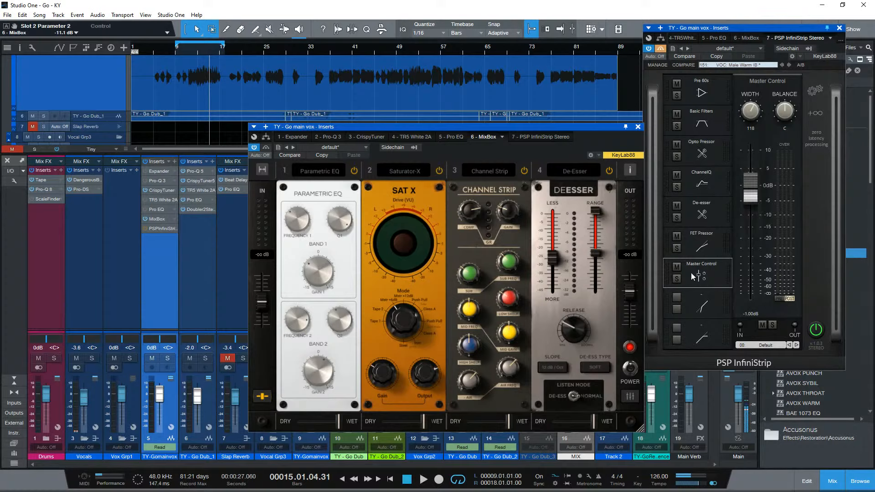
- Examine InfiniStrip's De-esser and FET Pressor modules
{"action": "left_click", "coordinate": [713, 244]}
{"action": "left_click", "coordinate": [713, 209]}
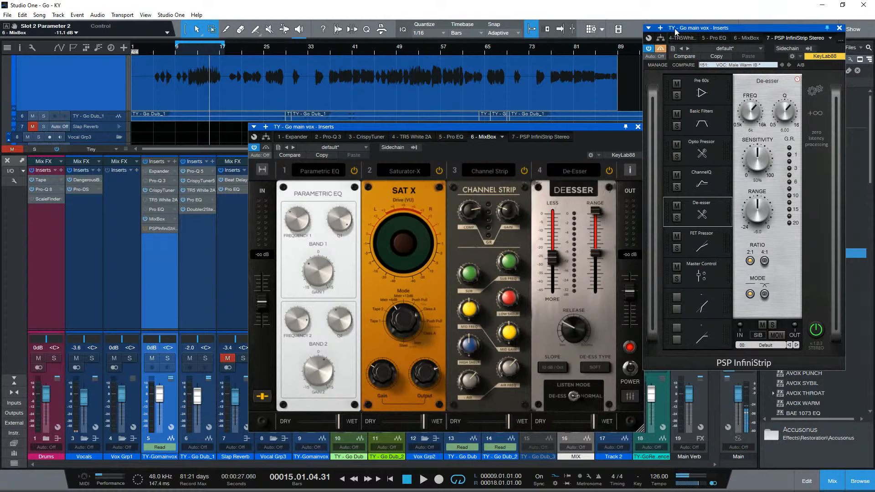
{"action": "left_click", "coordinate": [712, 249]}
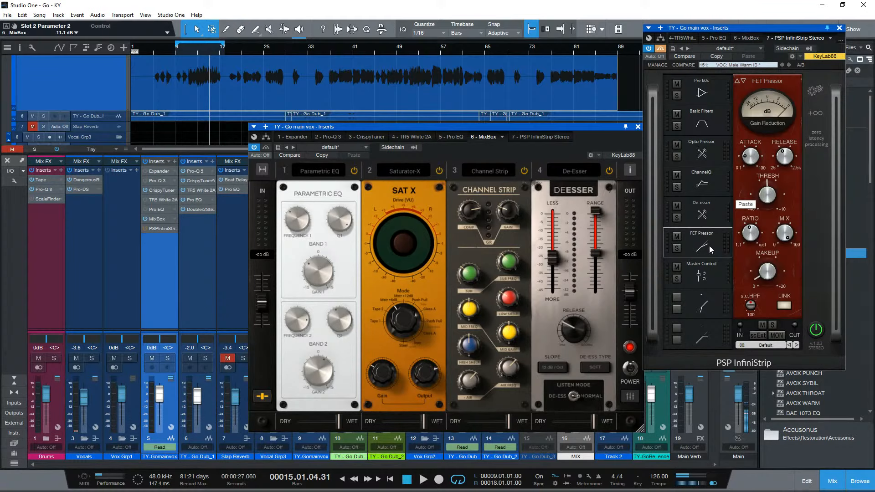
- Nudge the MixBox window slightly lower and toggle the plug-in's bypass on and back off
{"action": "left_click", "coordinate": [611, 325]}
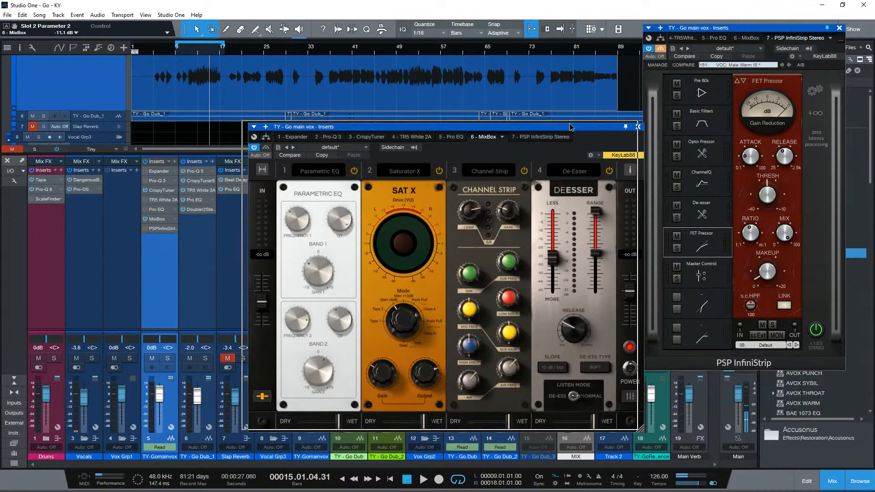
{"action": "left_click_drag", "start_coordinate": [576, 126], "coordinate": [574, 130]}
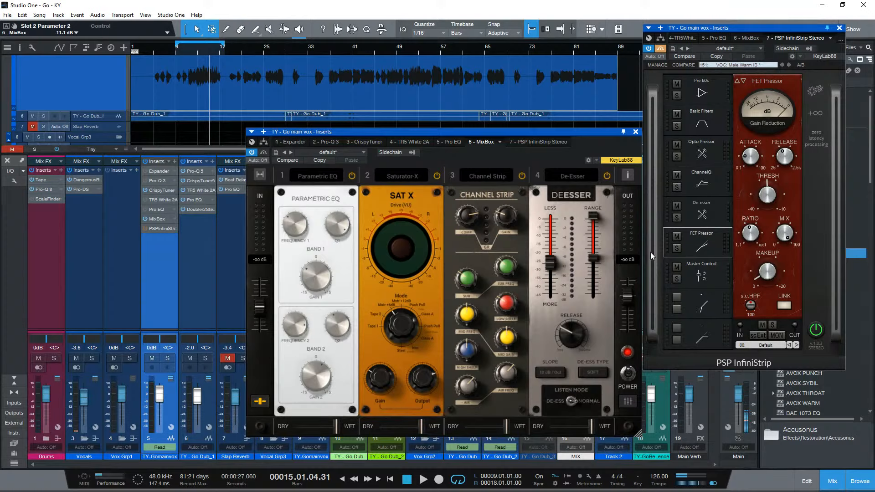
{"action": "left_click", "coordinate": [263, 154]}
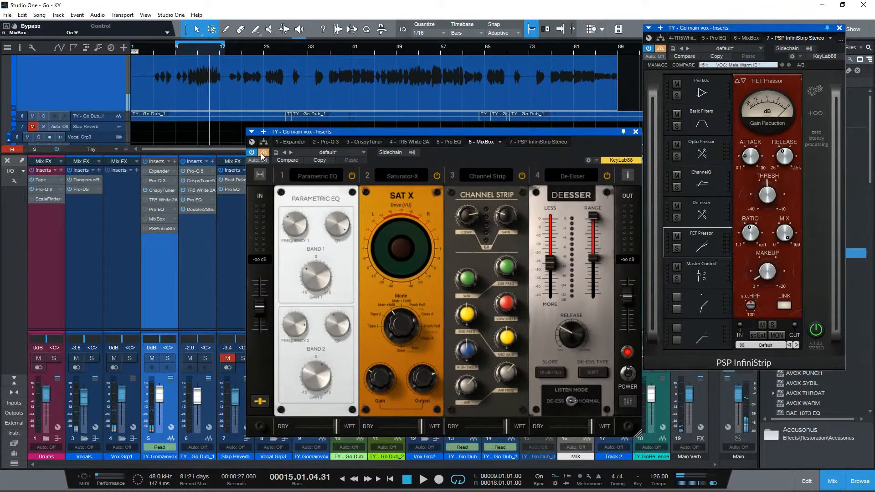
{"action": "left_click", "coordinate": [264, 155]}
- Start playback and extend the loop range's end to bar 25, keeping its start at bar 9
{"action": "key", "text": "space"}
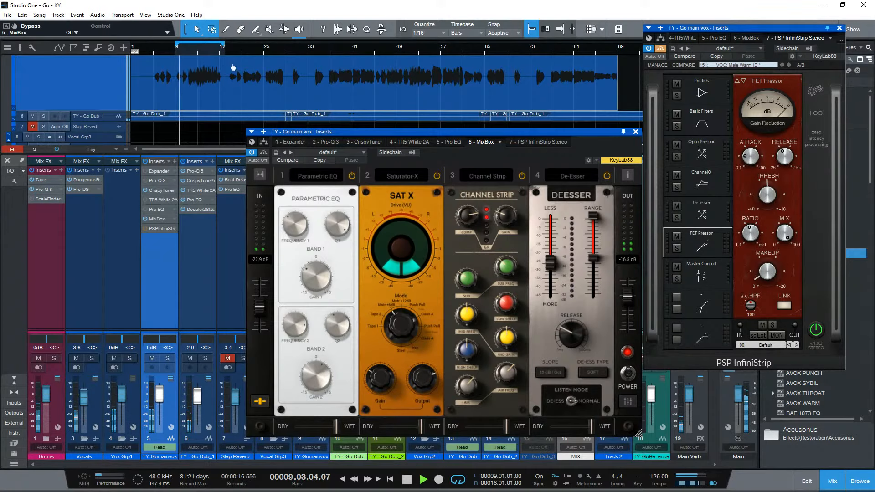
{"action": "left_click_drag", "start_coordinate": [224, 46], "coordinate": [235, 46]}
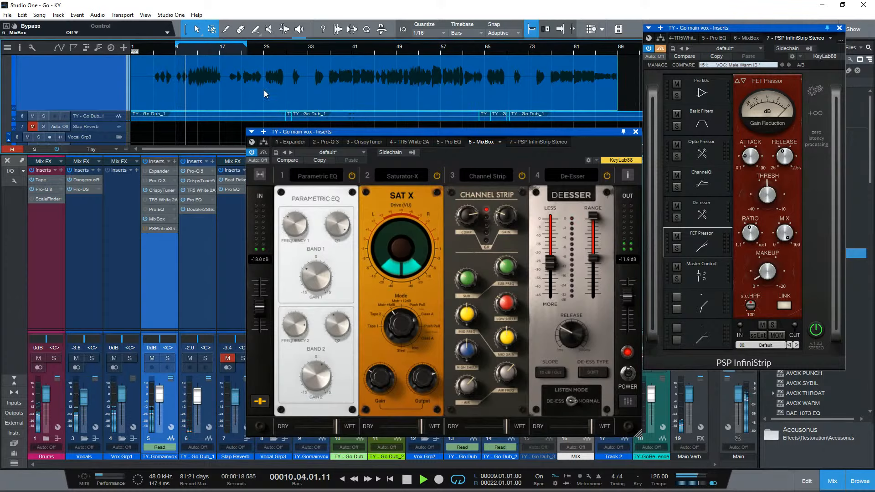
{"action": "left_click", "coordinate": [246, 50]}
{"action": "left_click_drag", "start_coordinate": [247, 44], "coordinate": [263, 45]}
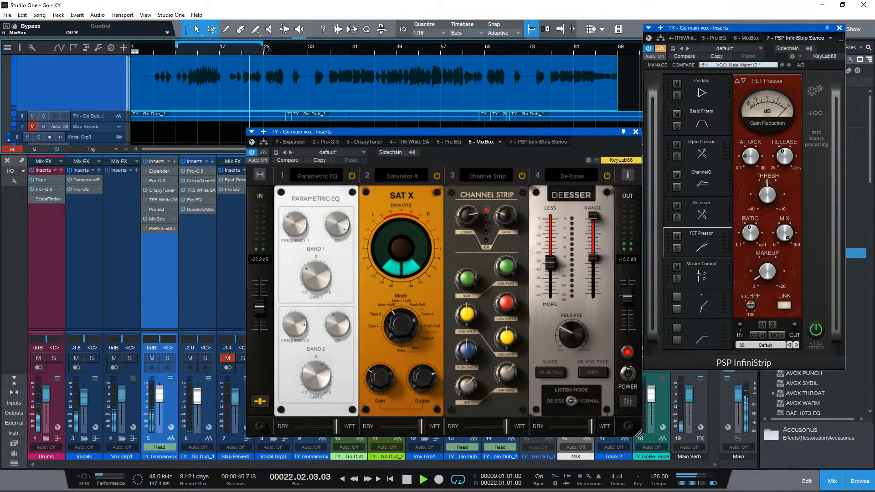
{"action": "left_click", "coordinate": [174, 54]}
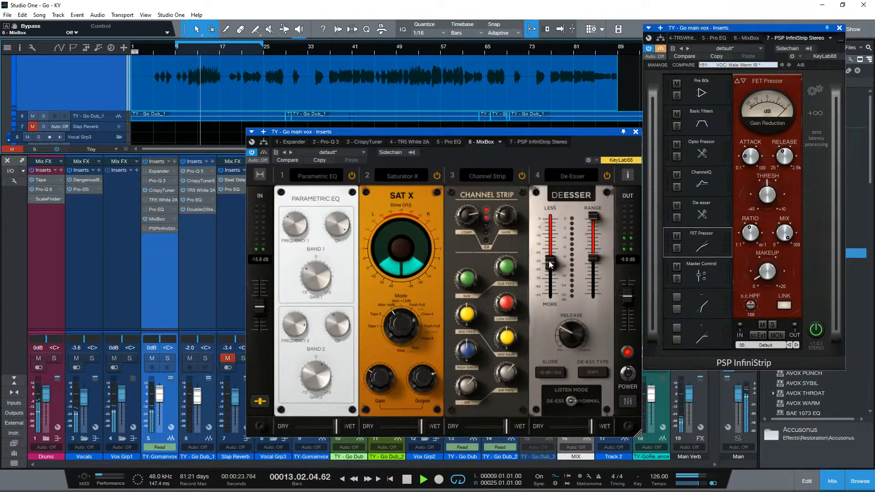
- Increase the de-essing amount in MixBox's De-Esser and lower its range to 7484.7 Hz during playback
{"action": "left_click_drag", "start_coordinate": [549, 261], "coordinate": [599, 278]}
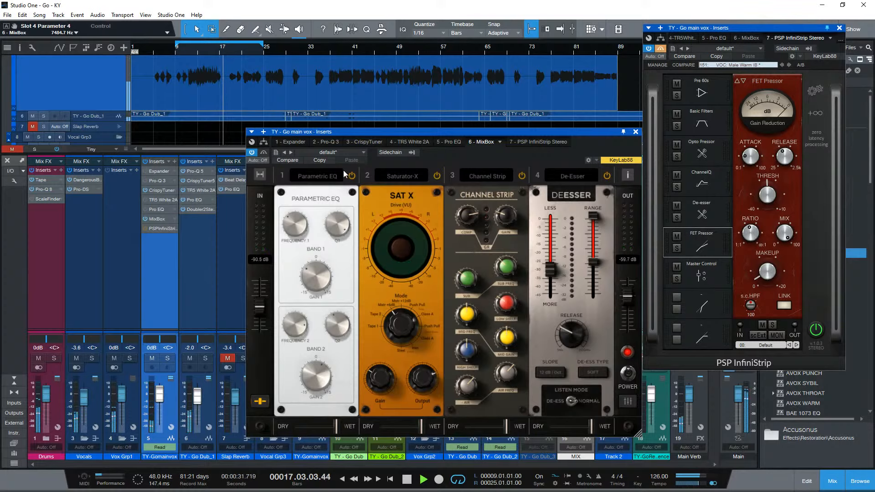
- Bypass MixBox and activate InfiniStrip during playback, showing its De-esser and ChannelQ modules
{"action": "left_click", "coordinate": [263, 153]}
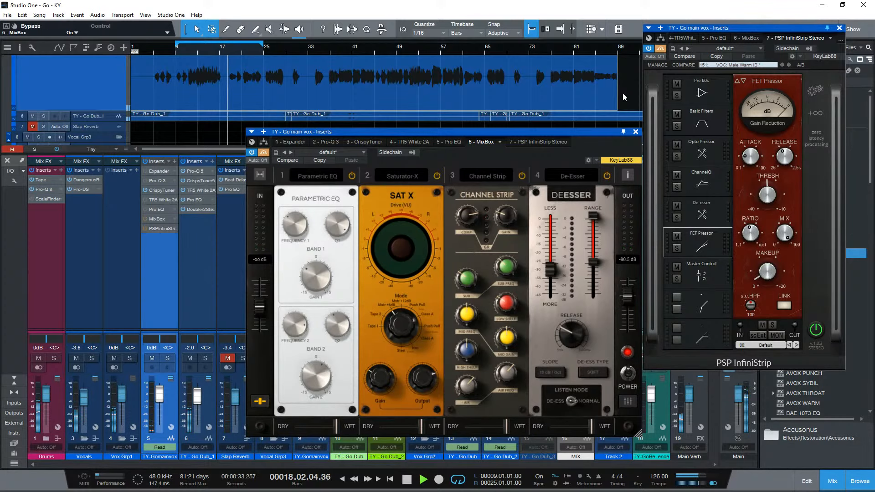
{"action": "left_click", "coordinate": [661, 48]}
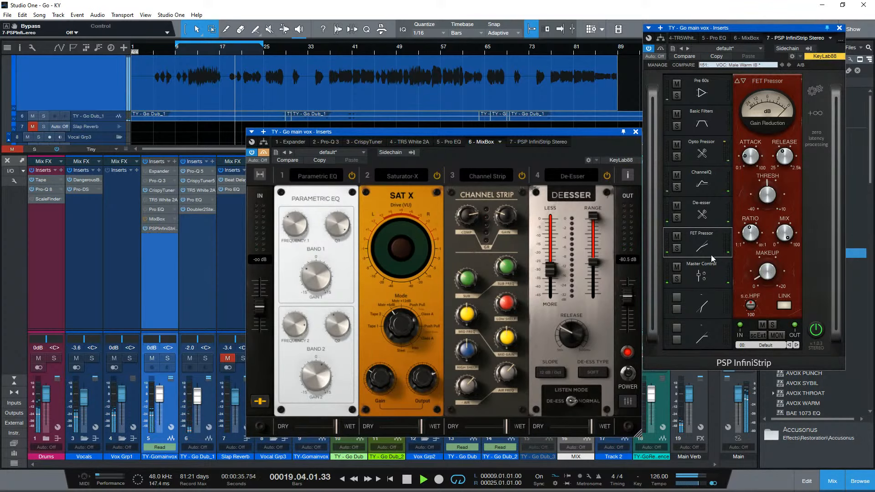
{"action": "left_click", "coordinate": [702, 217]}
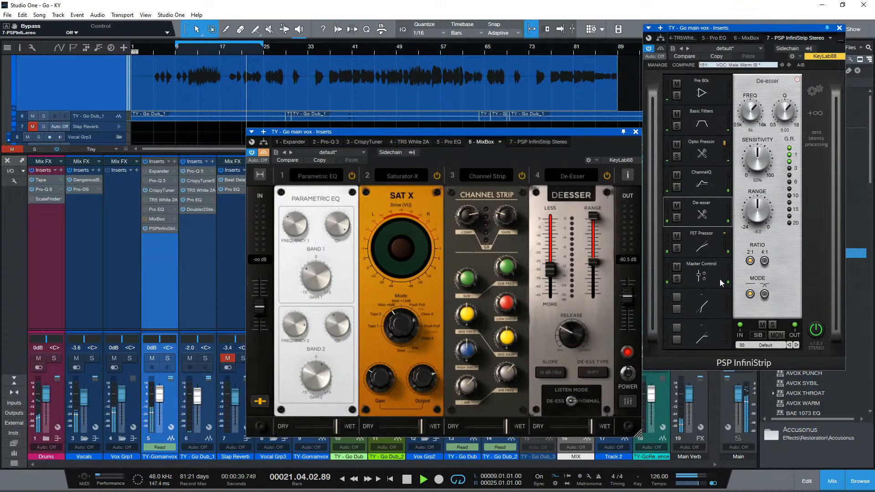
{"action": "left_click", "coordinate": [701, 184]}
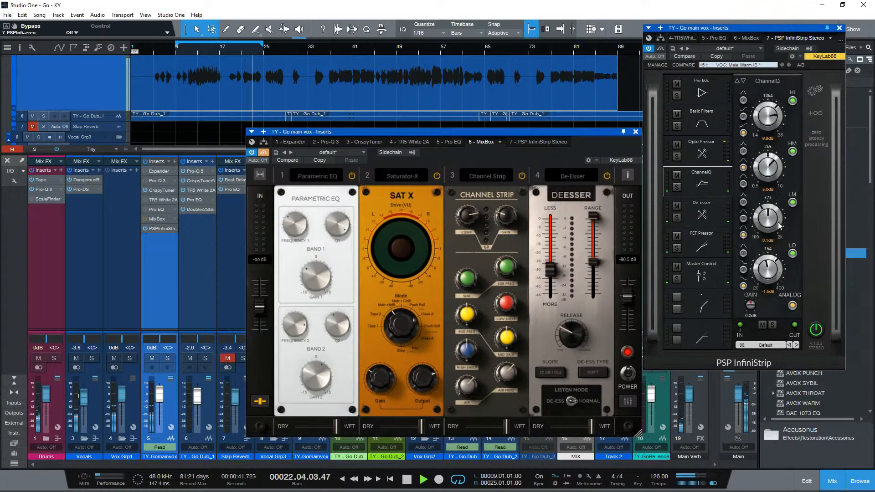
- Set the high-mid frequency in InfiniStrip's ChannelQ to 1.64 kHz and check the matching EQ values in MixBox's Channel Strip
{"action": "left_click_drag", "start_coordinate": [770, 158], "coordinate": [770, 177]}
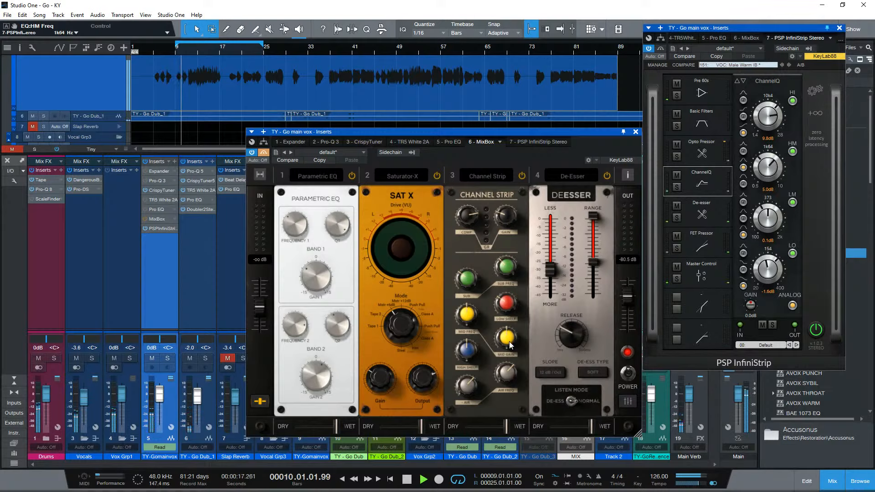
{"action": "left_click", "coordinate": [509, 375]}
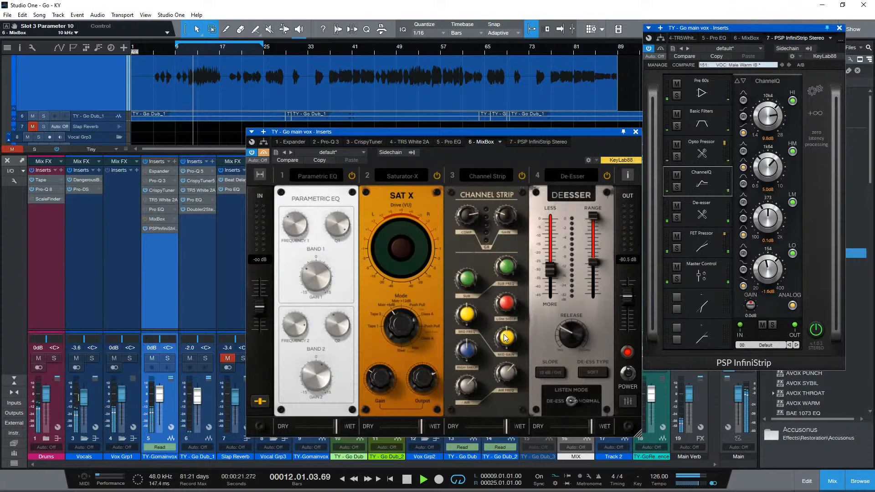
{"action": "left_click", "coordinate": [473, 322]}
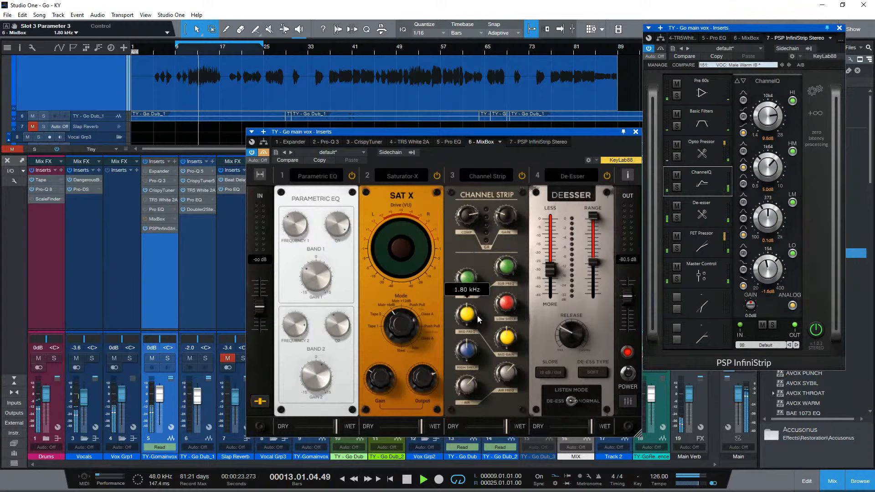
{"action": "left_click", "coordinate": [469, 277]}
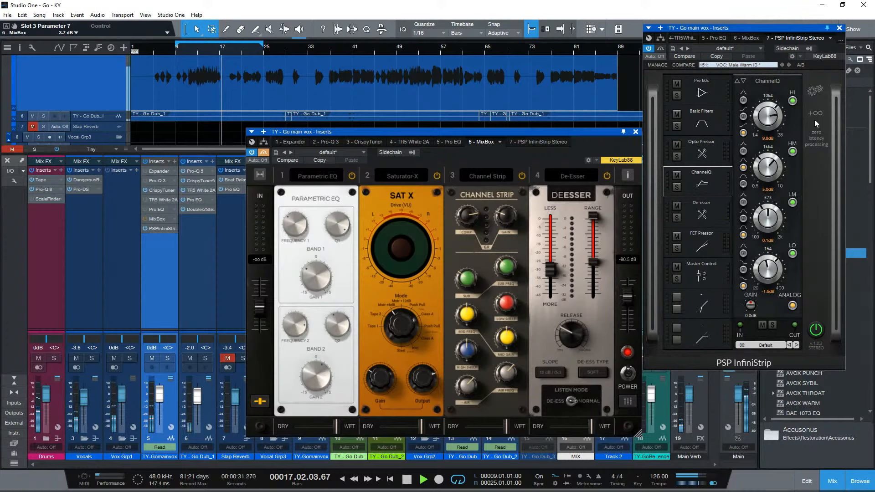
- Expand InfiniStrip to show all its modules side by side and switch the Master Control metering to Pre and back to Post
{"action": "left_click", "coordinate": [816, 91]}
{"action": "left_click", "coordinate": [811, 105]}
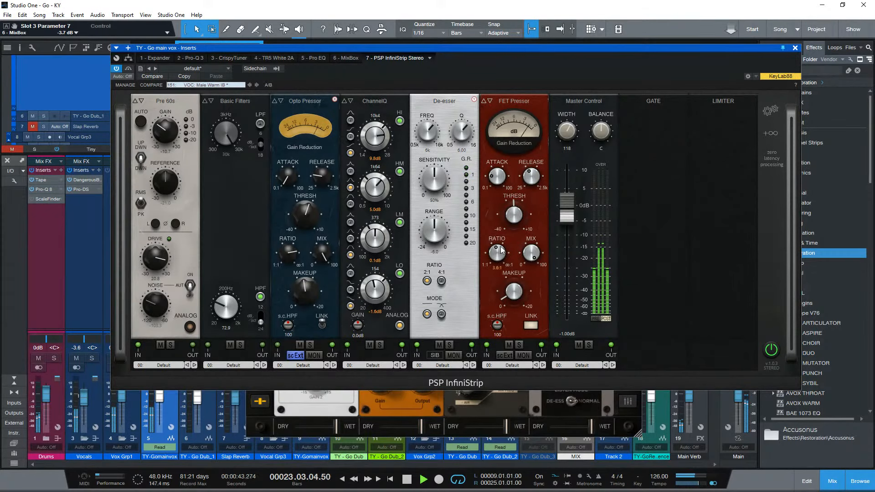
{"action": "left_click", "coordinate": [600, 319]}
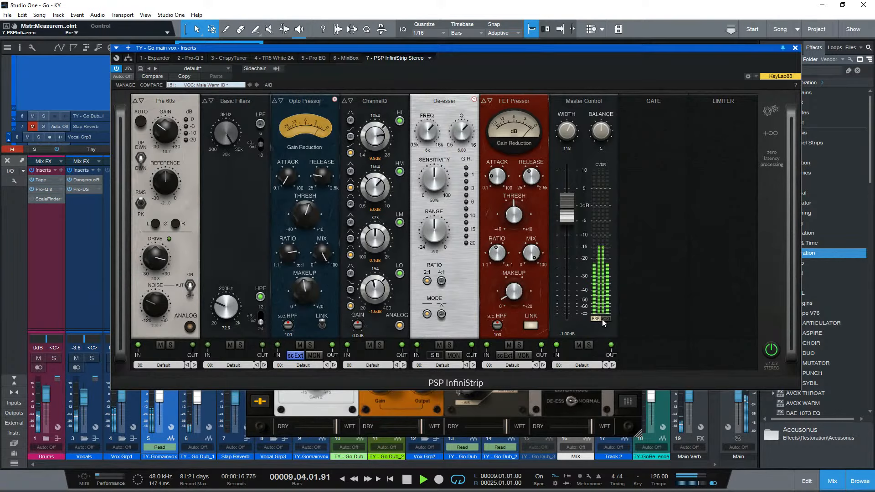
{"action": "left_click", "coordinate": [605, 319]}
- Widen the Master Control width to 200, bring it back to 119, and view the module's loudness presets
{"action": "left_click_drag", "start_coordinate": [567, 133], "coordinate": [586, 106]}
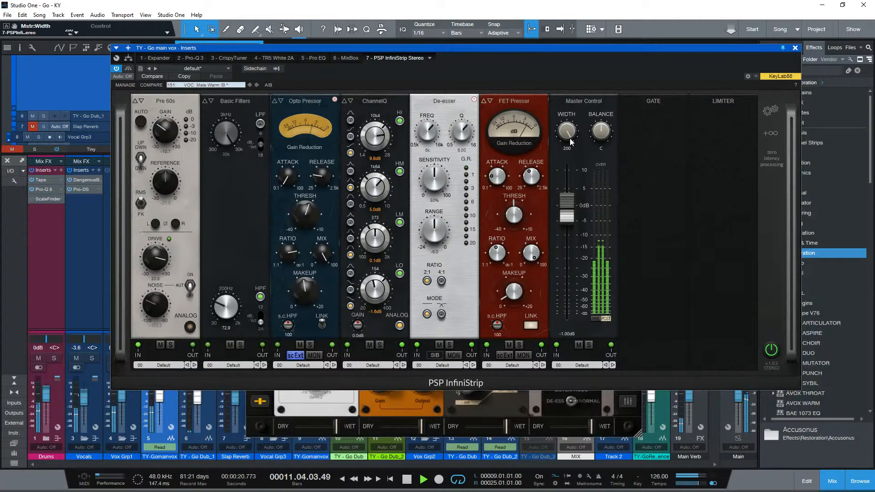
{"action": "left_click_drag", "start_coordinate": [571, 136], "coordinate": [558, 184]}
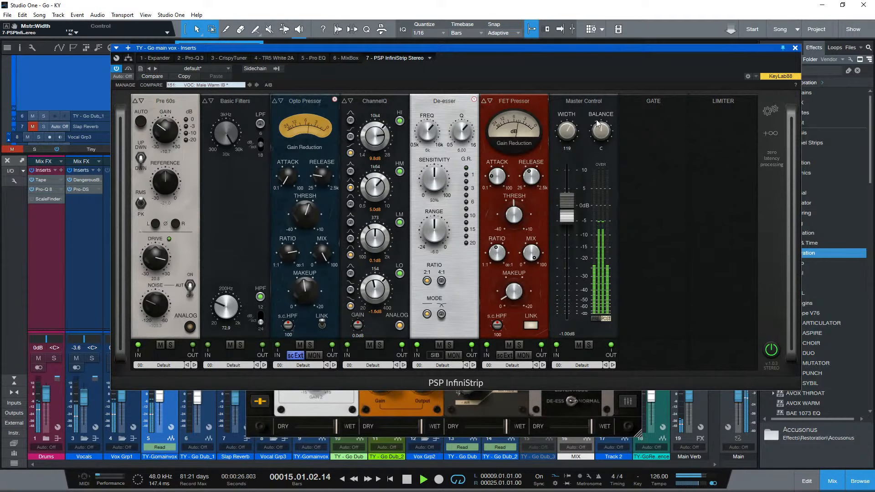
{"action": "left_click", "coordinate": [593, 368]}
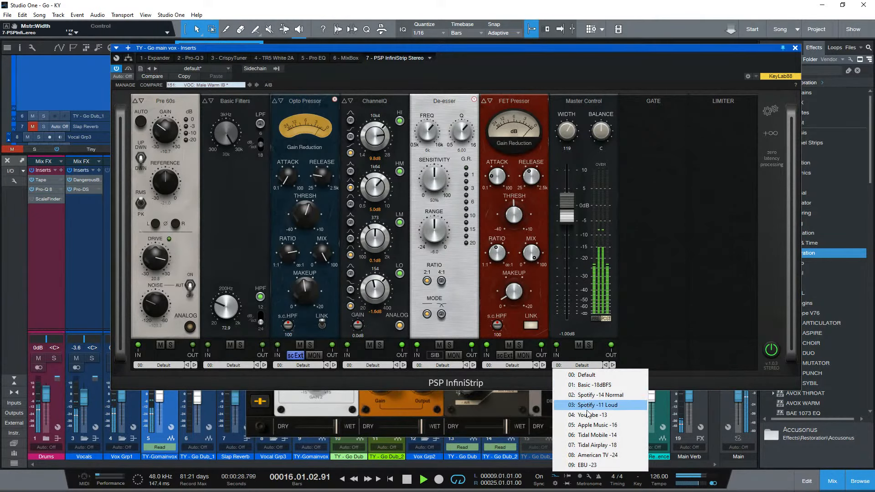
{"action": "left_click", "coordinate": [660, 314]}
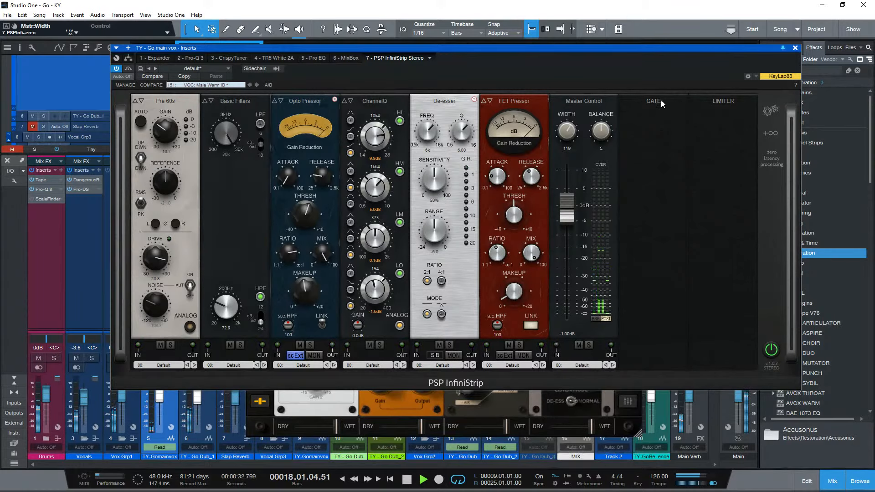
- Move InfiniStrip's empty GATE slot to the front of the chain, stop playback, and load the Gate module in it
{"action": "left_click_drag", "start_coordinate": [662, 104], "coordinate": [139, 97]}
{"action": "key", "text": "space"}
{"action": "left_click", "coordinate": [166, 103]}
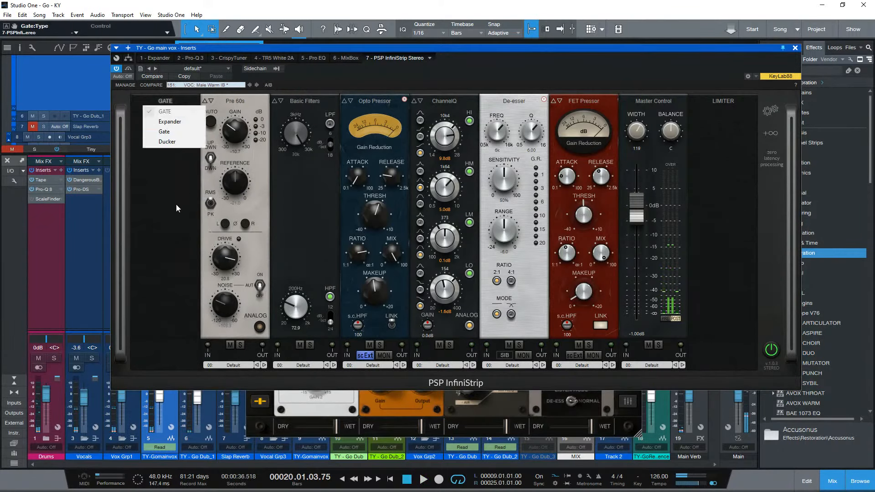
{"action": "left_click", "coordinate": [171, 132]}
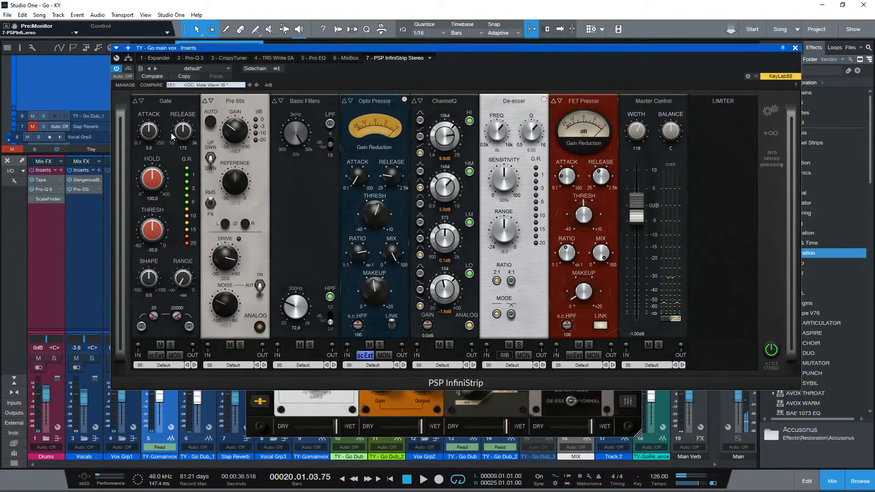
- Set the Gate's attack to 0.7, check its threshold, and audition the vocal with a short playback
{"action": "left_click_drag", "start_coordinate": [146, 135], "coordinate": [139, 170]}
{"action": "left_click", "coordinate": [159, 239]}
{"action": "key", "text": "space"}
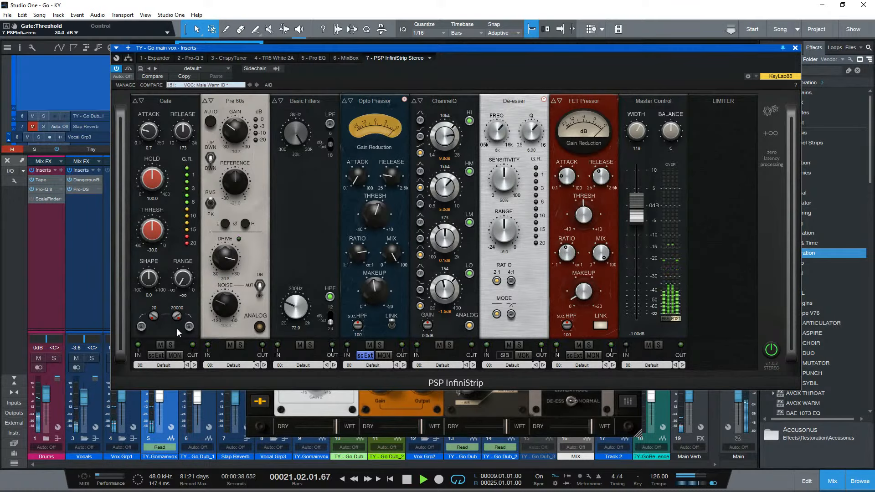
{"action": "key", "text": "space"}
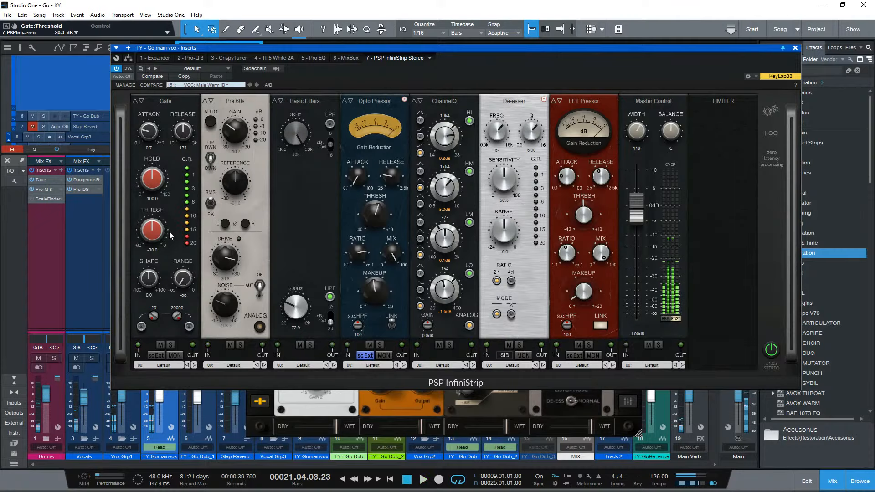
- Bypass InfiniStrip, close its window, and take MixBox out of bypass
{"action": "left_click", "coordinate": [128, 68]}
{"action": "left_click", "coordinate": [795, 48]}
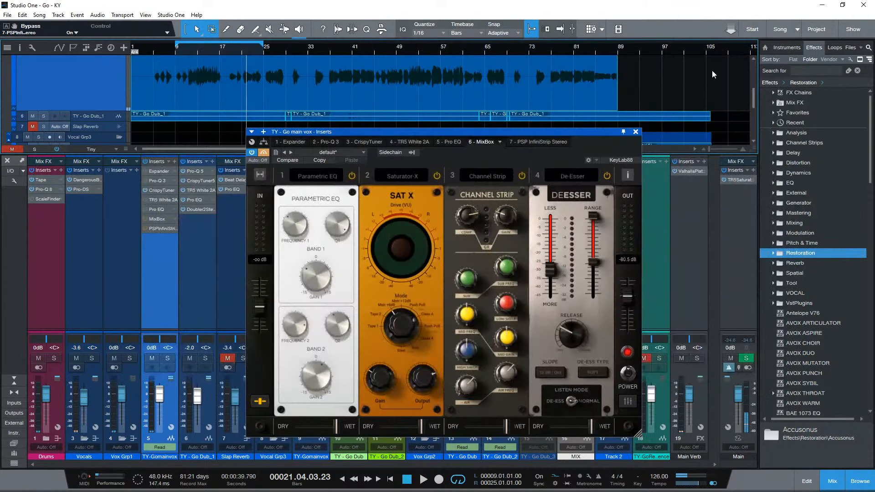
{"action": "left_click", "coordinate": [267, 152]}
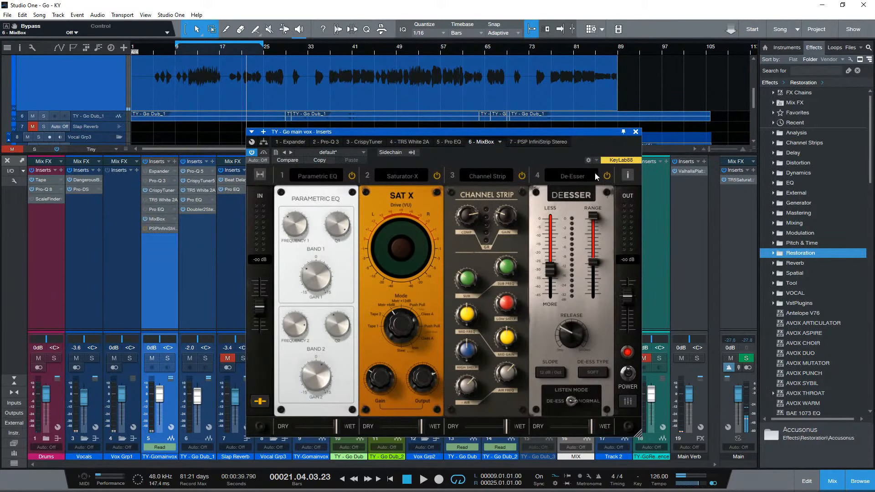
- Expand MixBox to show all eight slots, reposition its window, and power off the Tape Echo and Spring Reverb modules
{"action": "left_click", "coordinate": [260, 175]}
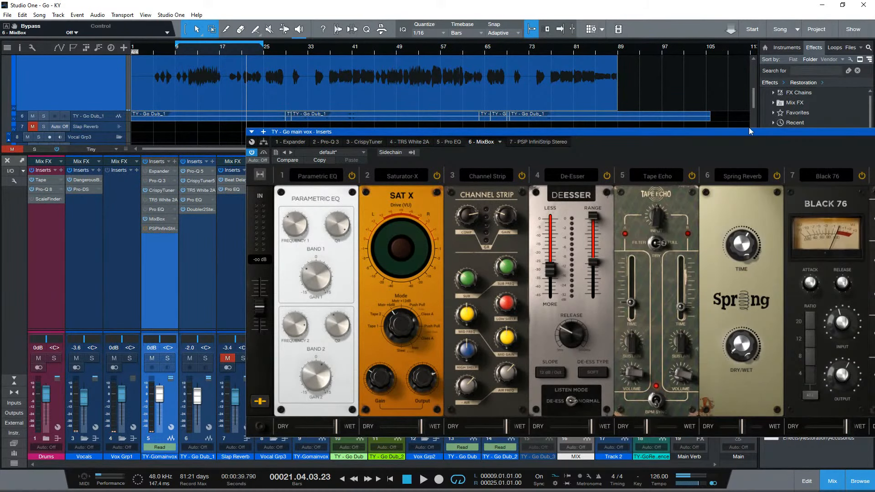
{"action": "left_click_drag", "start_coordinate": [747, 133], "coordinate": [585, 111]}
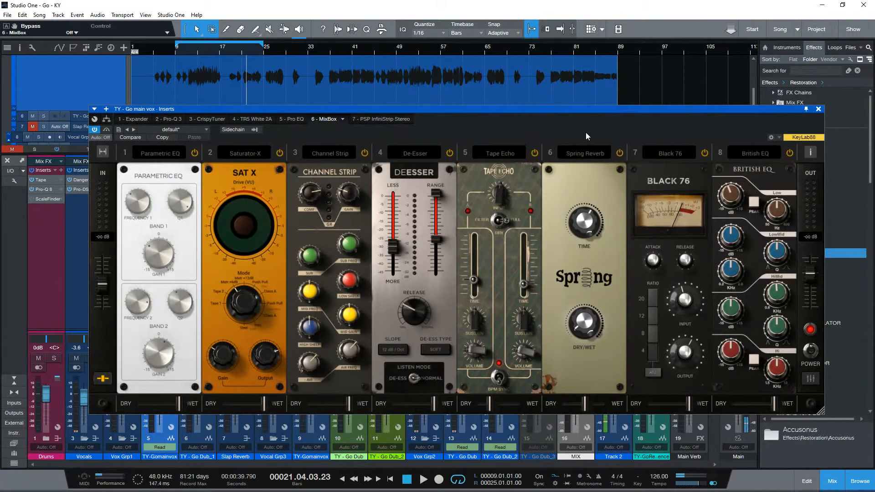
{"action": "left_click", "coordinate": [535, 153]}
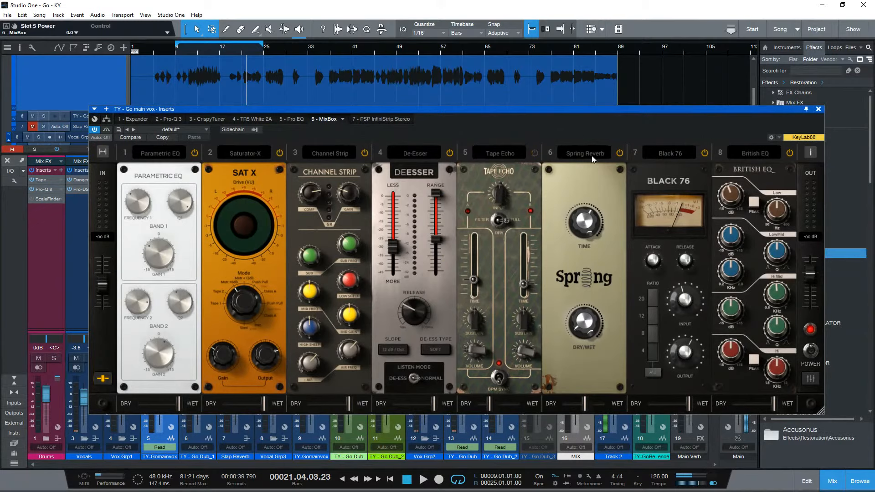
{"action": "left_click", "coordinate": [620, 153]}
- Glance at the InfiniStrip insert, return to MixBox, and move its window aside and back to unmute the Slap Reverb channel
{"action": "left_click", "coordinate": [387, 119]}
{"action": "left_click", "coordinate": [326, 119]}
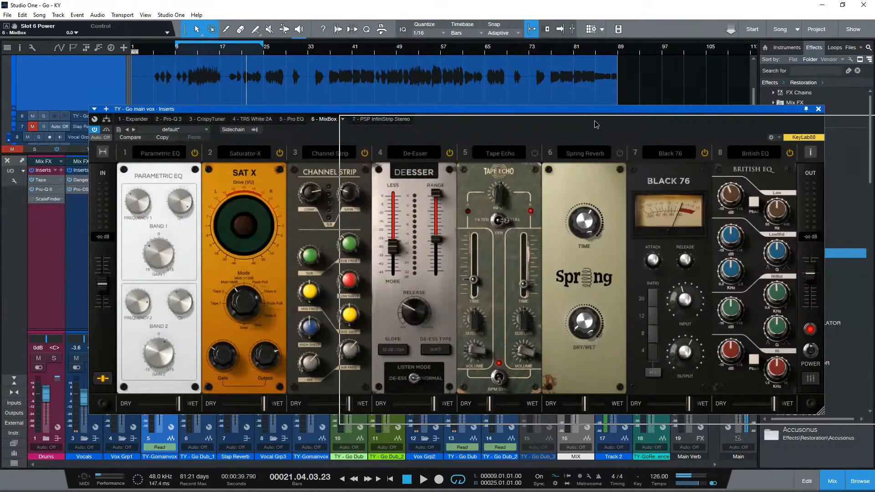
{"action": "left_click_drag", "start_coordinate": [206, 109], "coordinate": [457, 119]}
{"action": "left_click", "coordinate": [227, 359]}
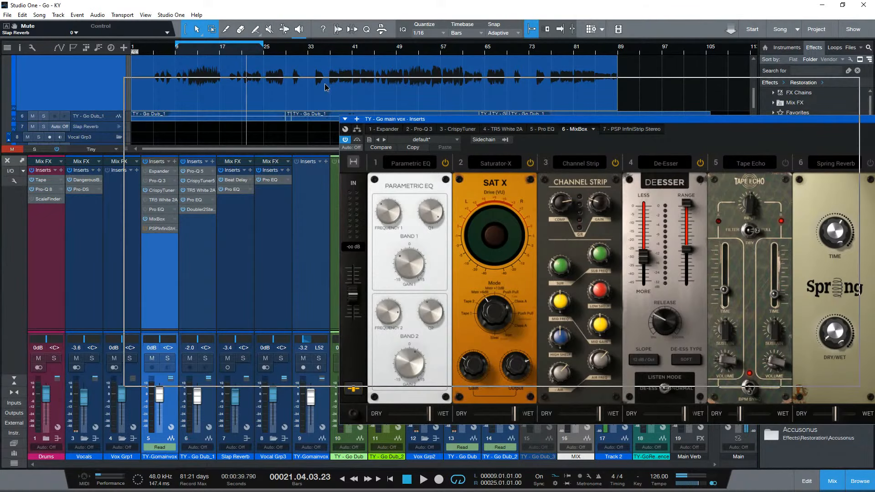
{"action": "left_click_drag", "start_coordinate": [541, 121], "coordinate": [325, 83]}
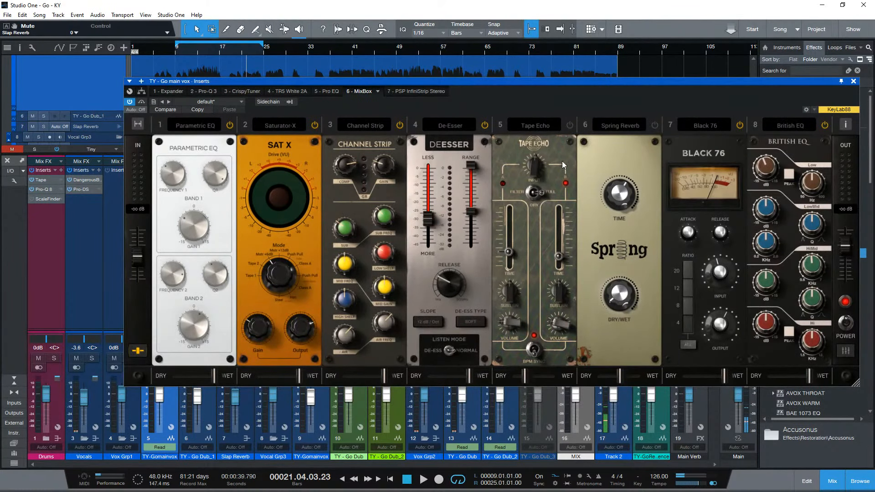
- Empty MixBox slots 5 and 6, removing the Tape Echo and Spring Reverb
{"action": "left_click", "coordinate": [553, 126]}
{"action": "left_click", "coordinate": [545, 138]}
{"action": "left_click", "coordinate": [616, 127]}
{"action": "left_click", "coordinate": [609, 138]}
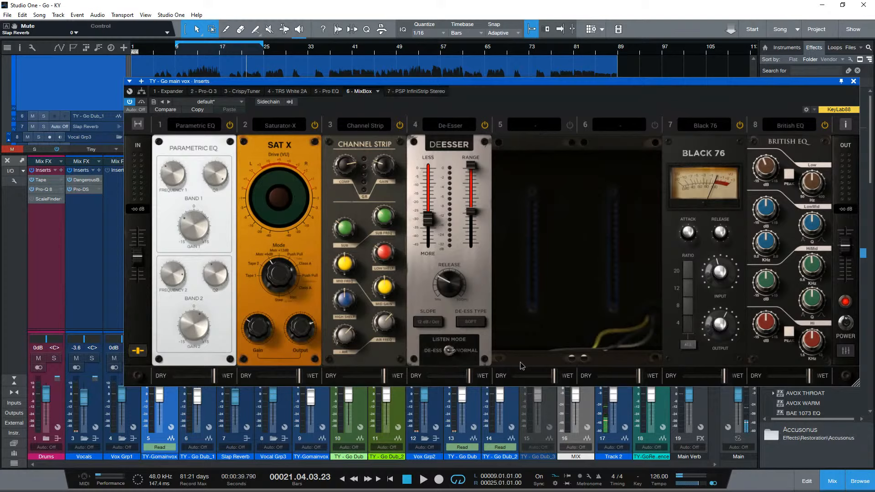
- Browse the module categories for MixBox slot 5, try the Dynamics Compressor there, and empty the slot again
{"action": "left_click", "coordinate": [531, 127]}
{"action": "mouse_move", "coordinate": [524, 197]}
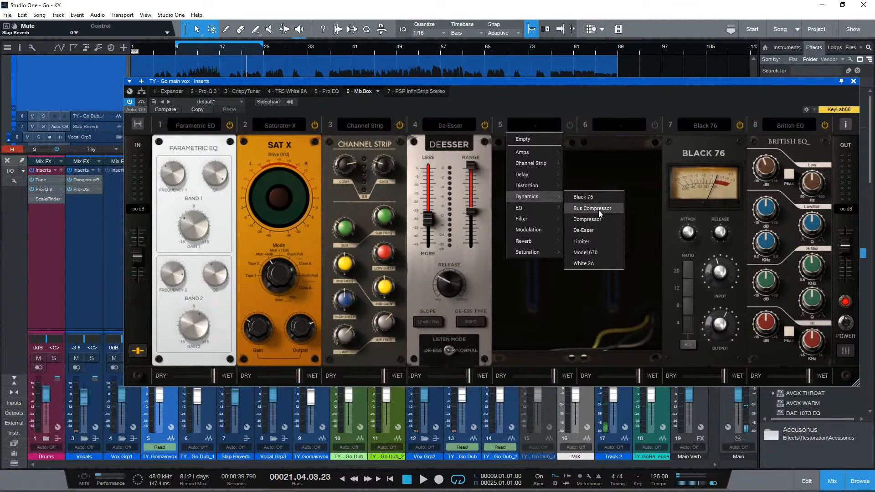
{"action": "mouse_move", "coordinate": [525, 220]}
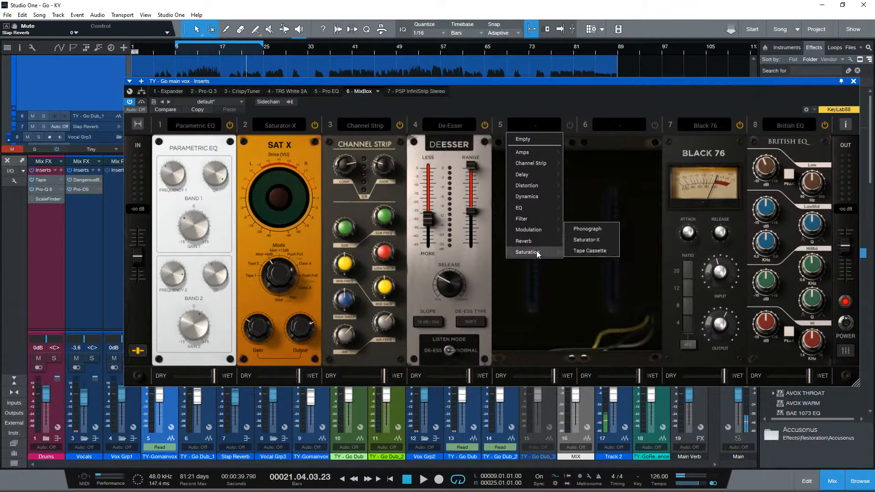
{"action": "mouse_move", "coordinate": [540, 155]}
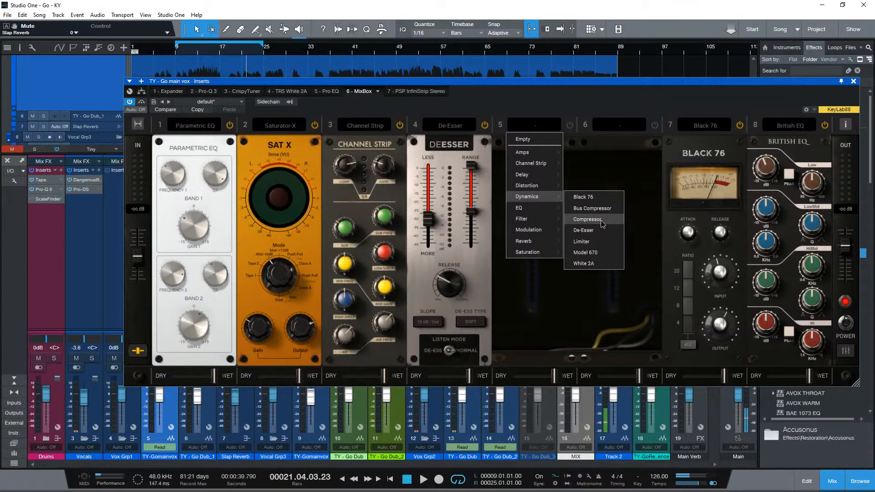
{"action": "left_click", "coordinate": [600, 221]}
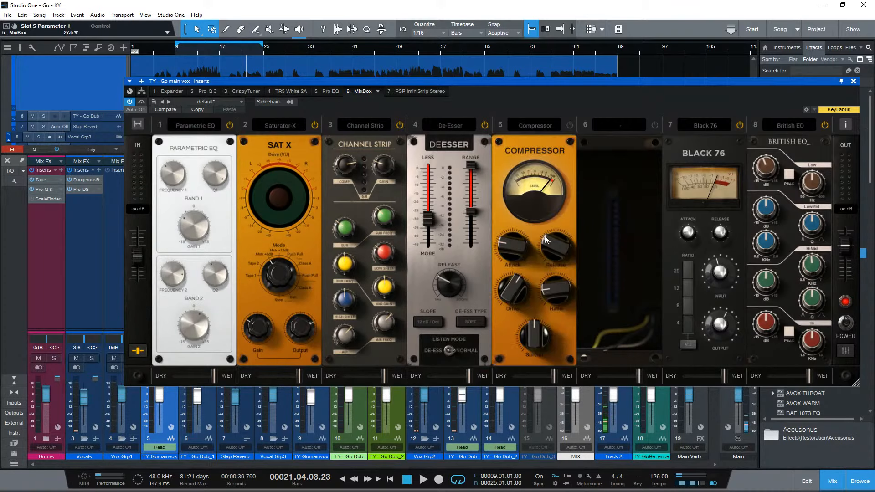
{"action": "left_click", "coordinate": [542, 128]}
{"action": "left_click", "coordinate": [530, 142]}
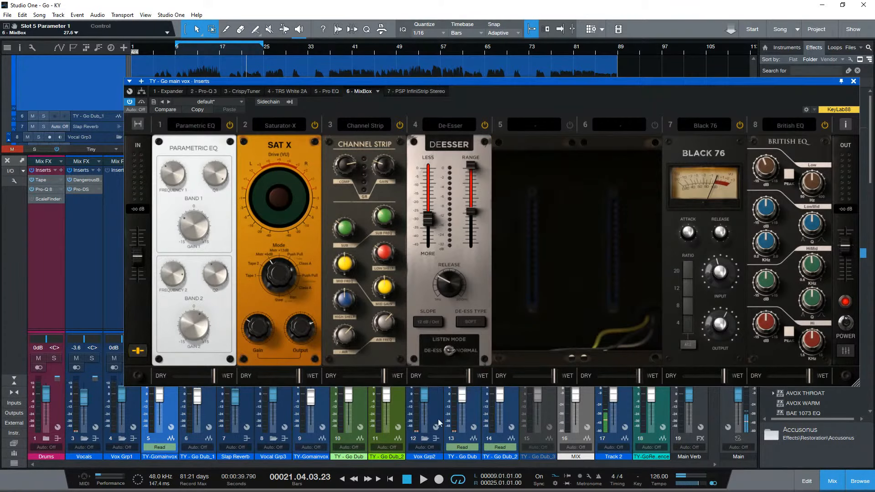
- Activate the Expander on the main vocal and set its range to -34.08 dB during playback
{"action": "left_click", "coordinate": [157, 91]}
{"action": "left_click", "coordinate": [130, 101]}
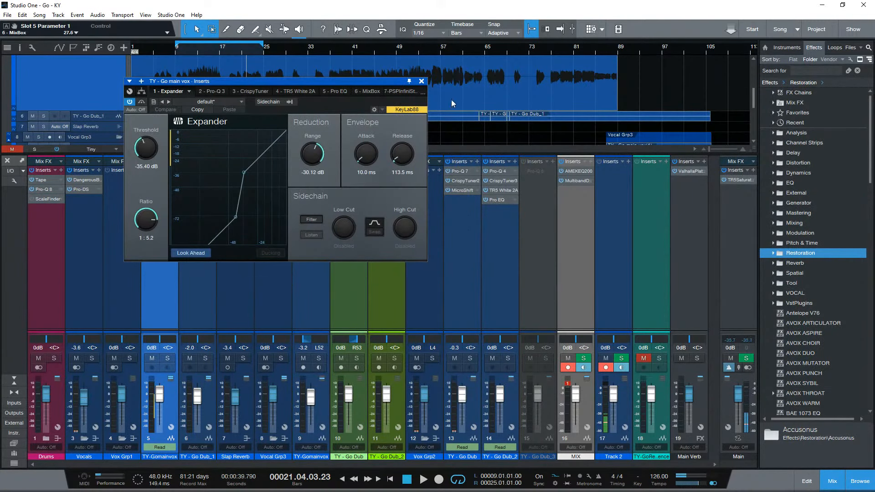
{"action": "left_click", "coordinate": [422, 82]}
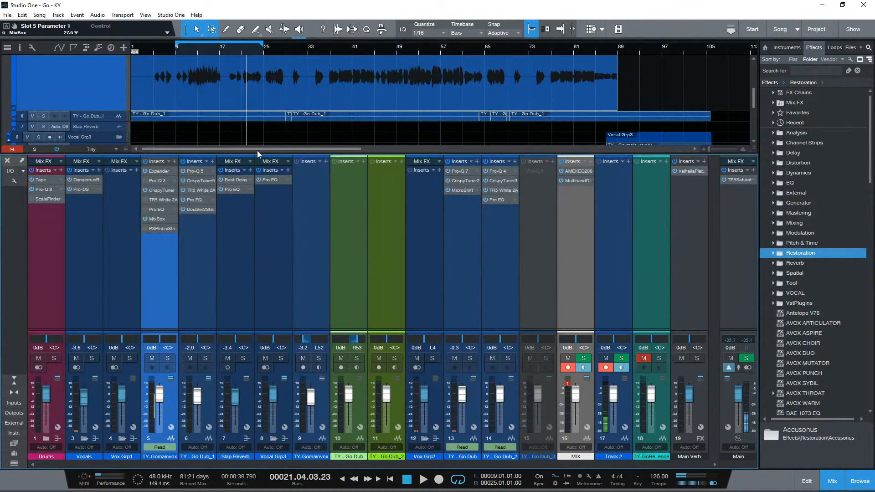
{"action": "left_click", "coordinate": [161, 219]}
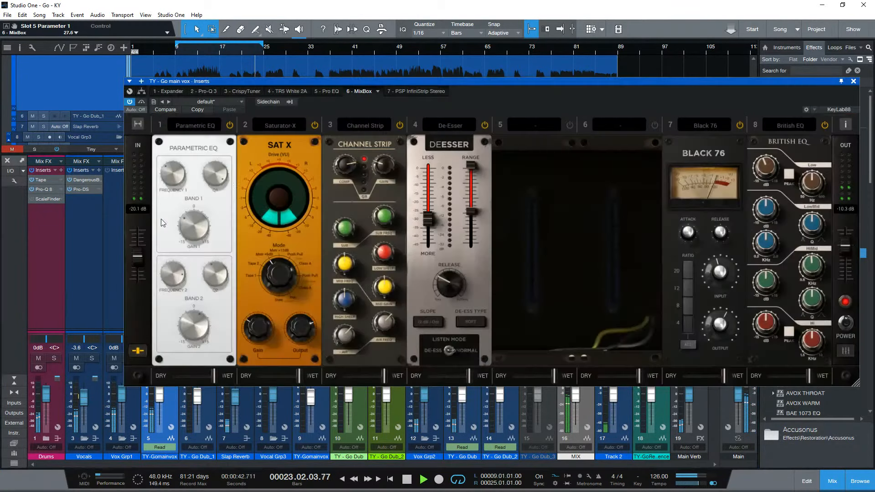
{"action": "left_click", "coordinate": [172, 91]}
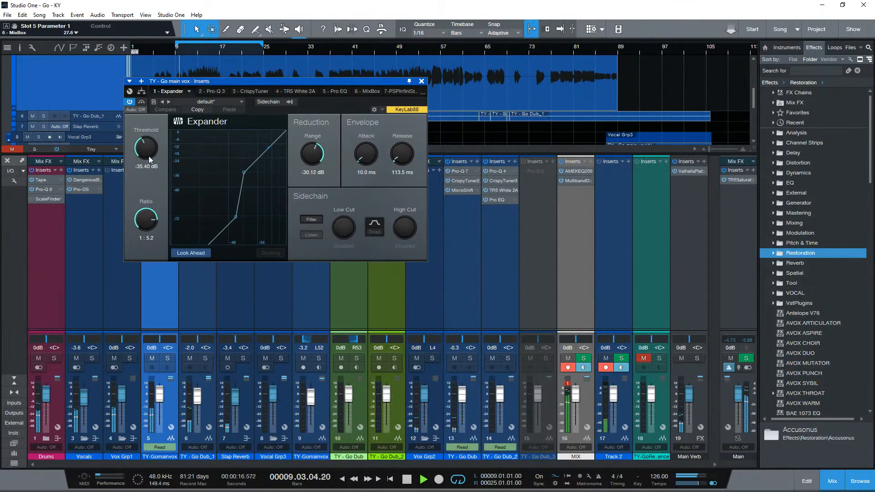
{"action": "mouse_move", "coordinate": [318, 153]}
{"action": "left_mouse_down"}
{"action": "mouse_move", "coordinate": [307, 190]}
{"action": "mouse_move", "coordinate": [316, 161]}
{"action": "left_mouse_up"}
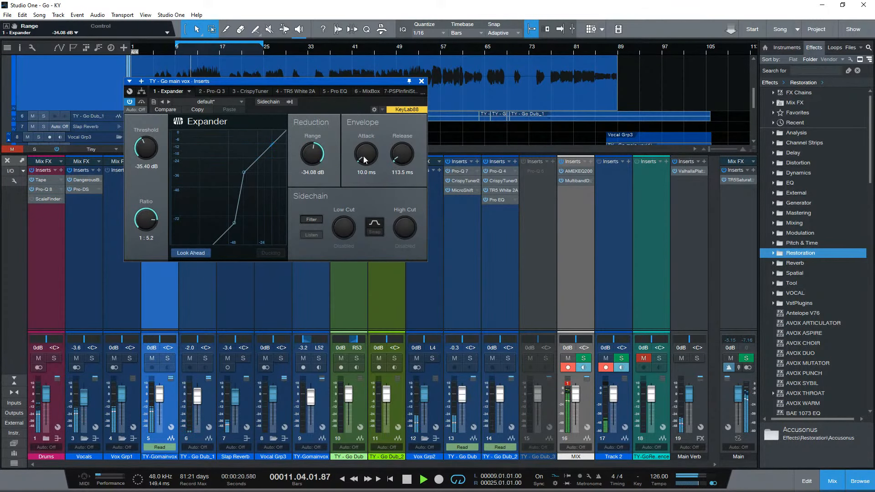
- Close the Expander window and deactivate MixBox in the main vocal's inserts during playback
{"action": "left_click", "coordinate": [422, 81]}
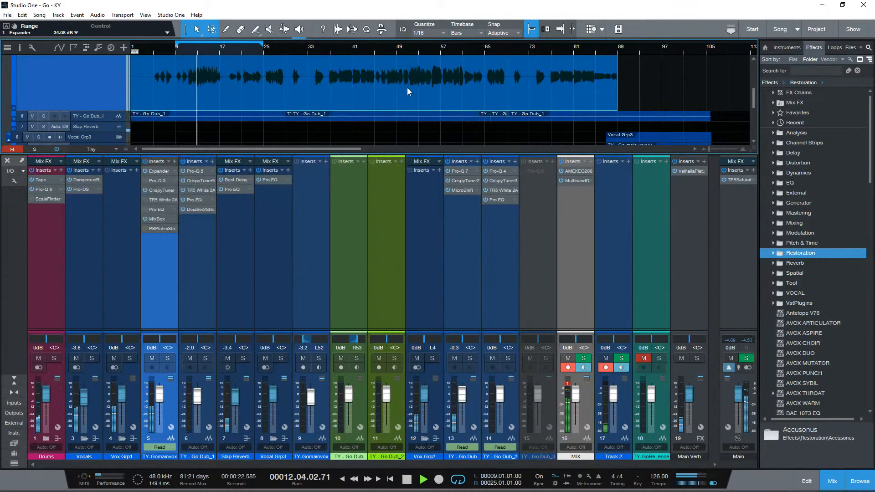
{"action": "left_click", "coordinate": [146, 221]}
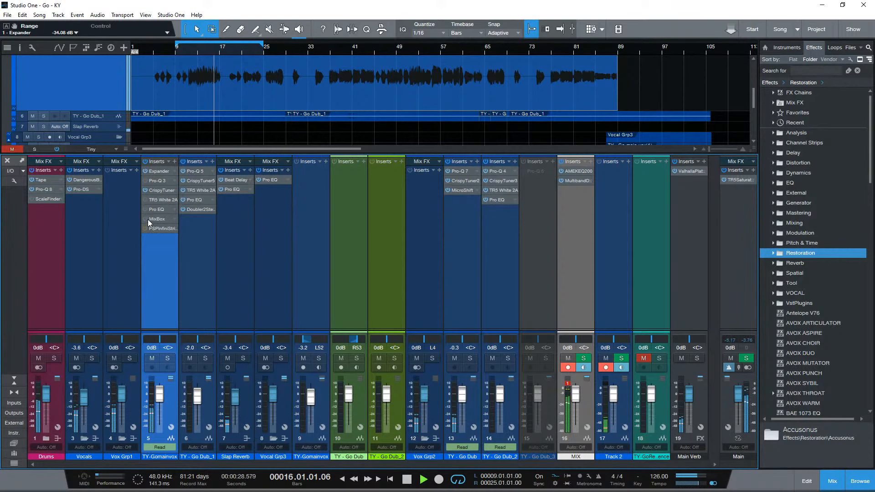
- Open PSP InfiniStrip on the main vocal during playback, take it out of bypass, and activate MixBox in a bypassed state
{"action": "left_click", "coordinate": [160, 228]}
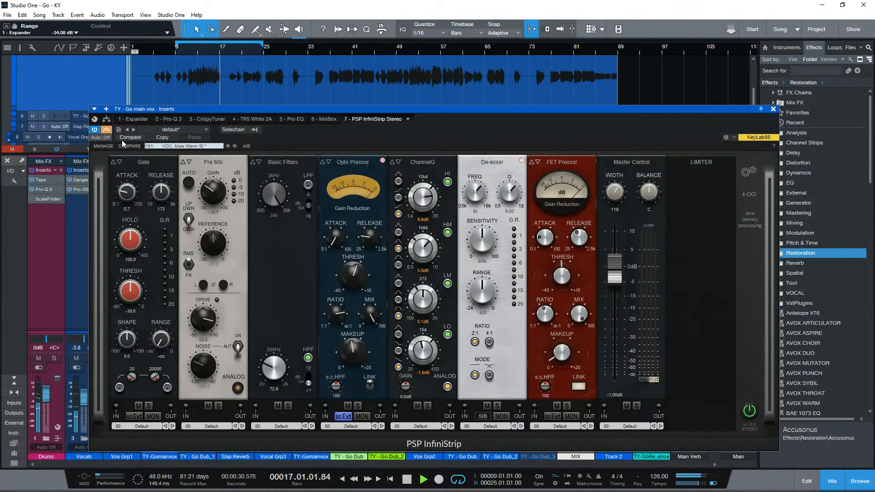
{"action": "left_click", "coordinate": [106, 130]}
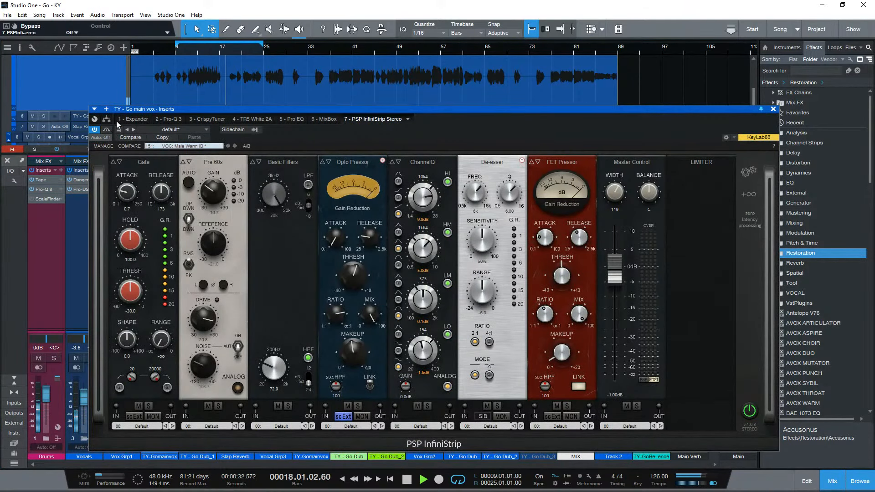
{"action": "left_click", "coordinate": [325, 119]}
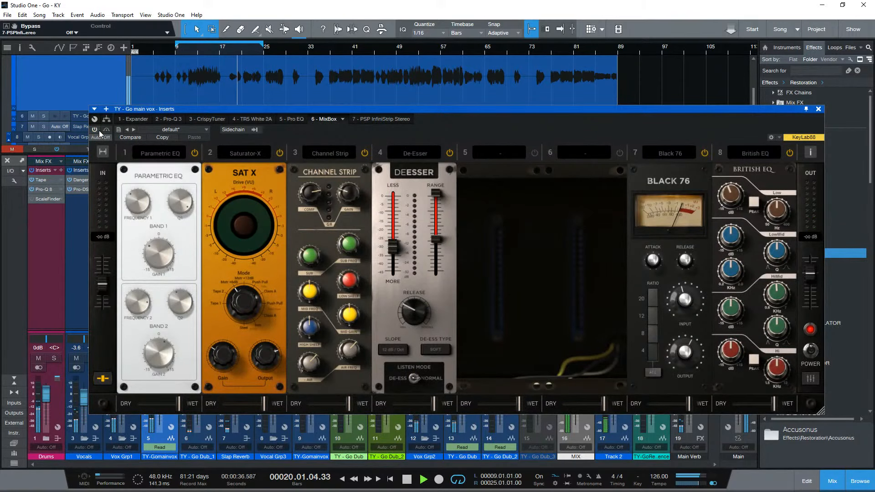
{"action": "left_click", "coordinate": [105, 130]}
- Bypass PSP InfiniStrip and take MixBox out of bypass to compare them, ending with playback stopped
{"action": "left_click", "coordinate": [369, 119]}
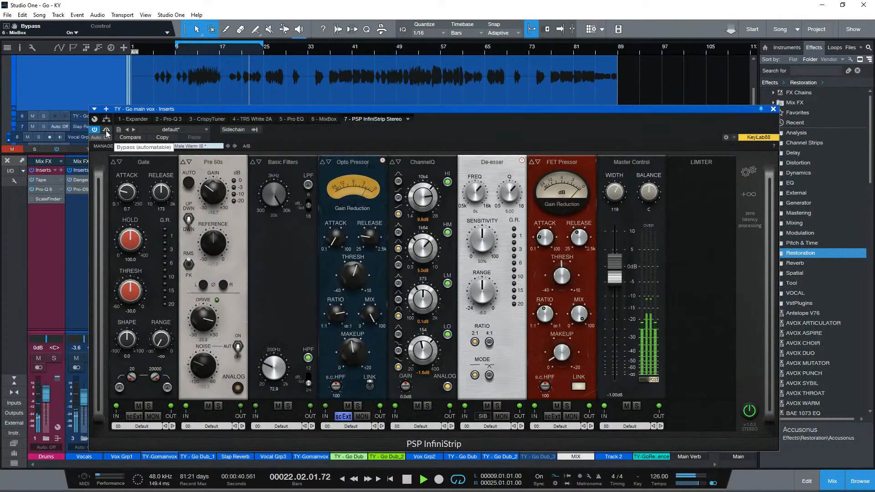
{"action": "left_click", "coordinate": [107, 131]}
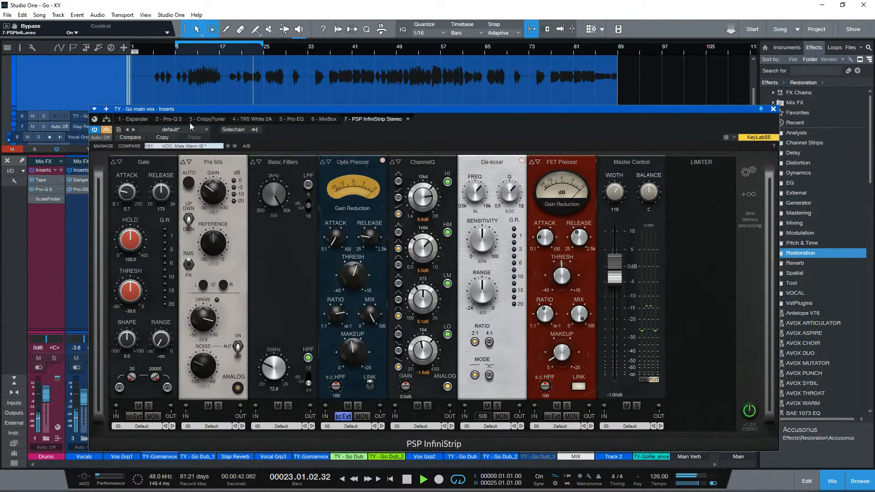
{"action": "left_click", "coordinate": [324, 119]}
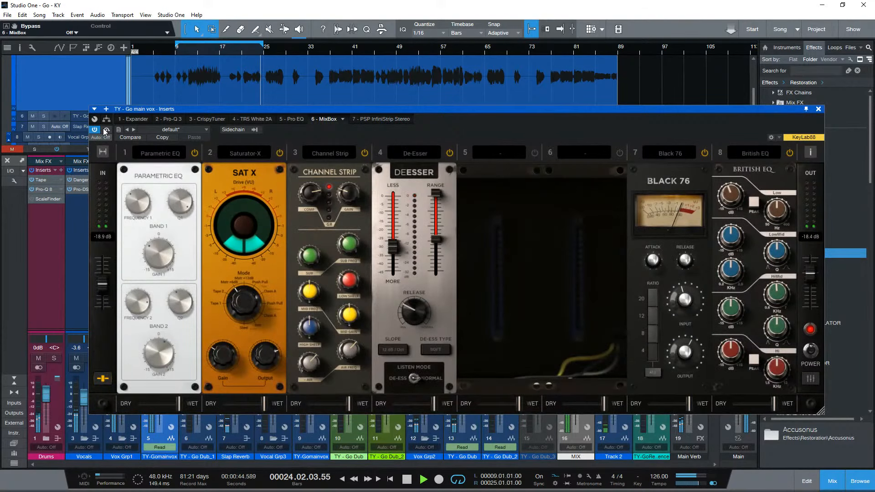
{"action": "key", "text": "space"}
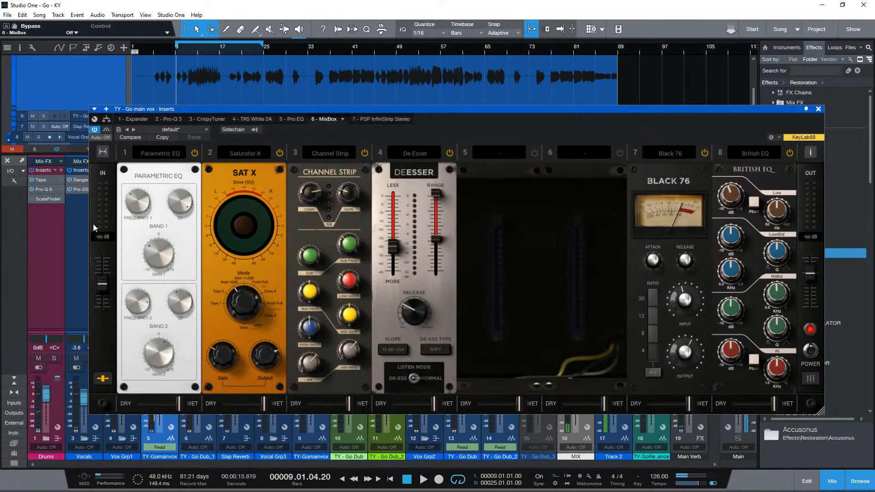
- Inspect PSP InfiniStrip's view mode options and toggle its processing off and back on
{"action": "left_click", "coordinate": [379, 120]}
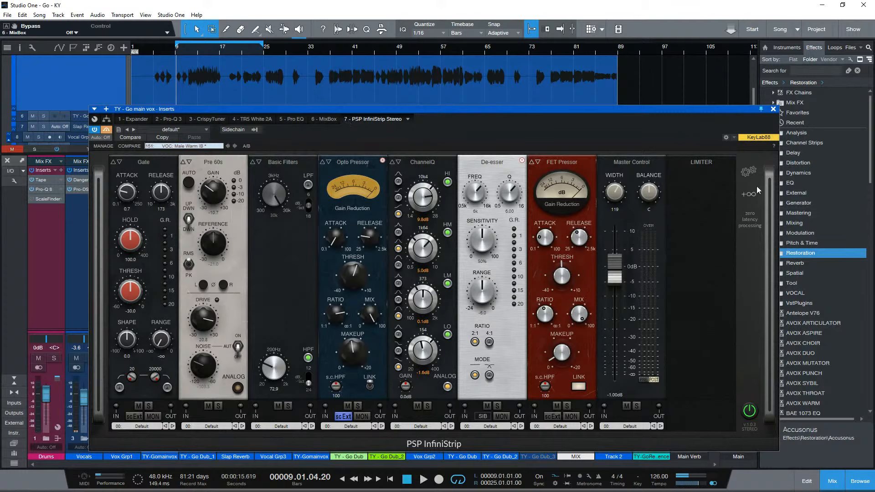
{"action": "left_click", "coordinate": [749, 171]}
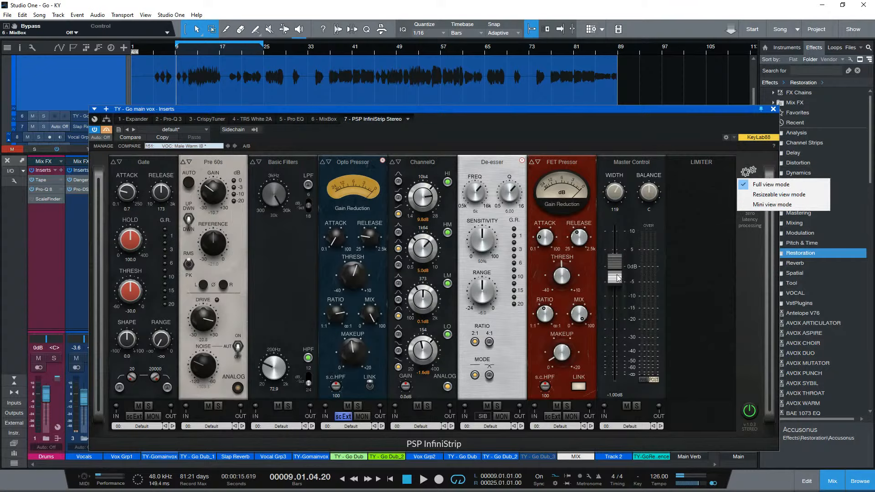
{"action": "left_click", "coordinate": [98, 155]}
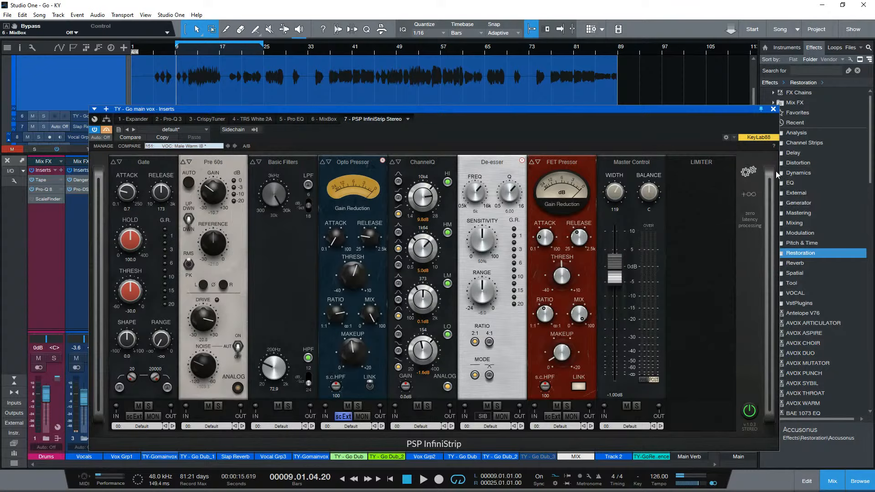
{"action": "left_click", "coordinate": [753, 200]}
{"action": "left_click", "coordinate": [721, 195]}
{"action": "left_click", "coordinate": [749, 412]}
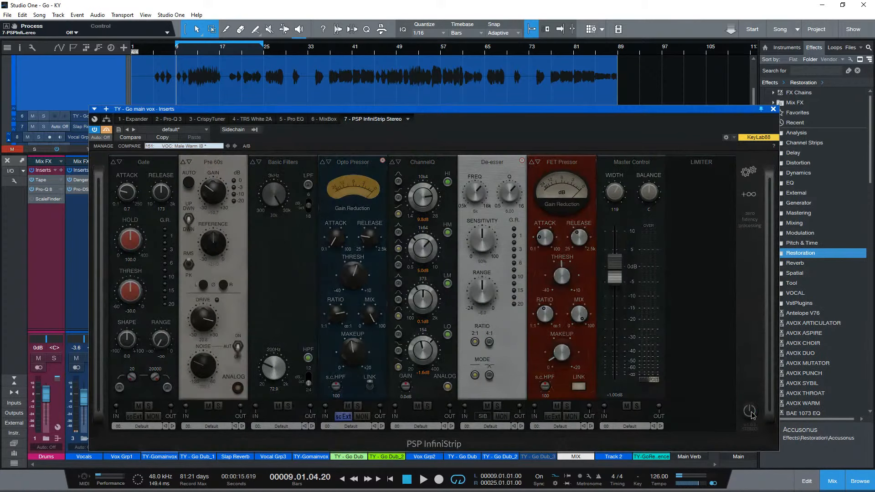
{"action": "left_click", "coordinate": [751, 413]}
- Open the PSPaudioware website from InfiniStrip and browse the featured plug-ins from Equalizers through Tools and Meters
{"action": "left_click", "coordinate": [422, 445]}
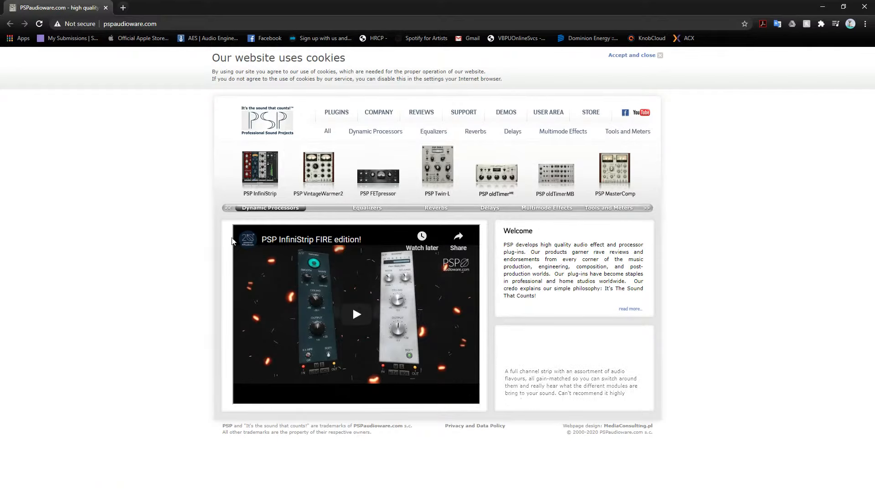
{"action": "left_click", "coordinate": [359, 209]}
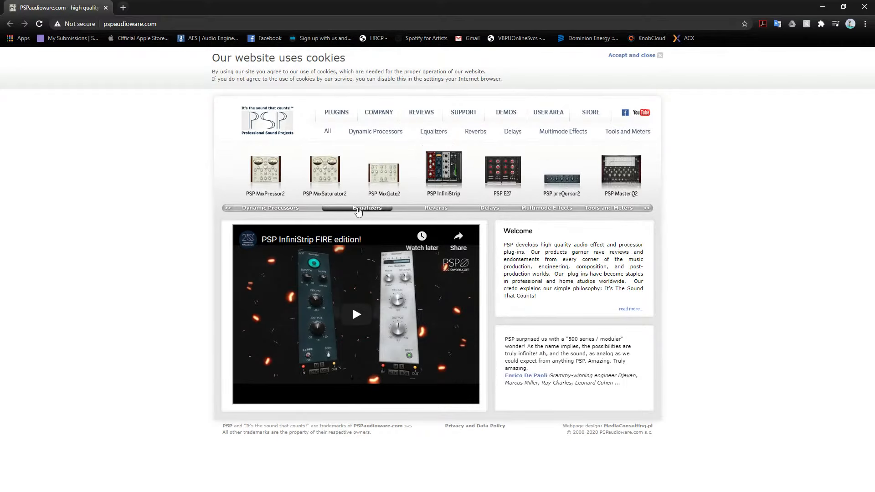
{"action": "left_click", "coordinate": [436, 210]}
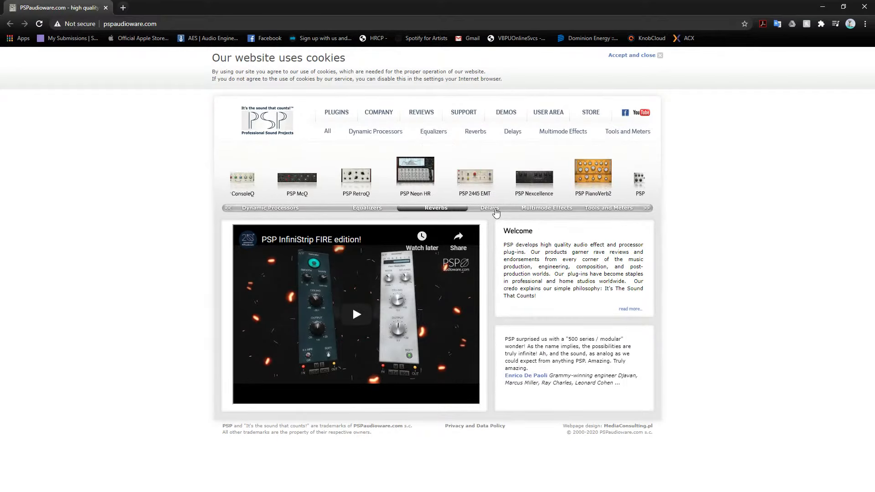
{"action": "left_click", "coordinate": [491, 209]}
{"action": "left_click", "coordinate": [594, 210]}
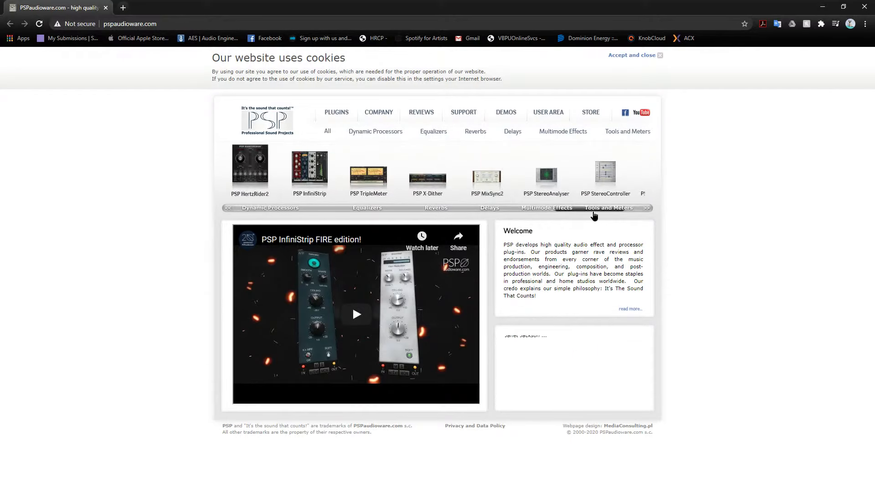
- Return to the featured reverbs, open the PSP Nexcellence page, and display the full Reverbs plug-in listing
{"action": "left_click_drag", "start_coordinate": [594, 213], "coordinate": [447, 210]}
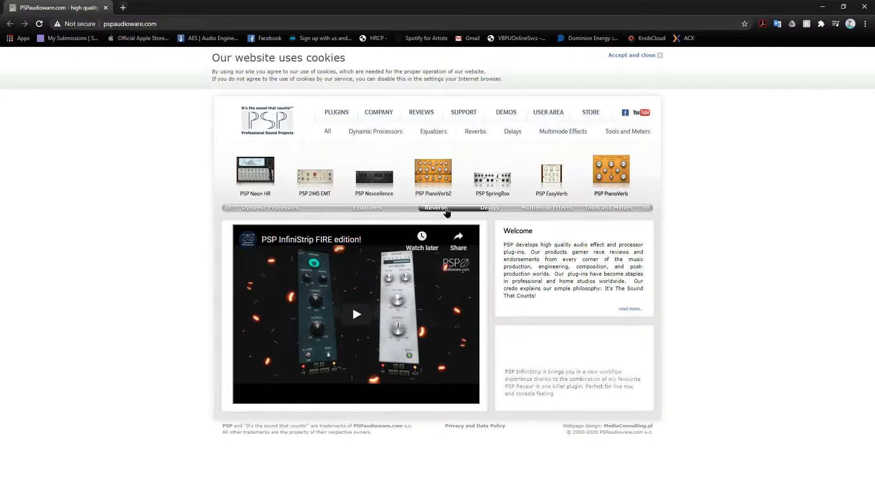
{"action": "left_click", "coordinate": [359, 187]}
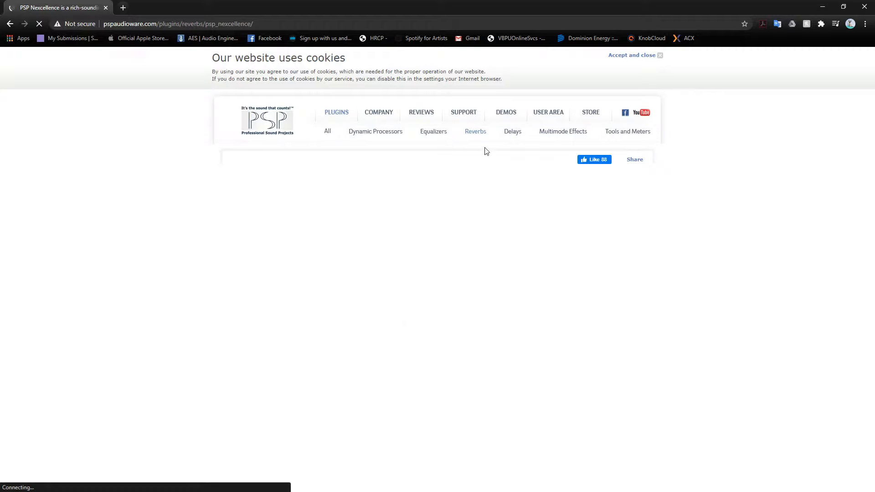
{"action": "left_click", "coordinate": [481, 133]}
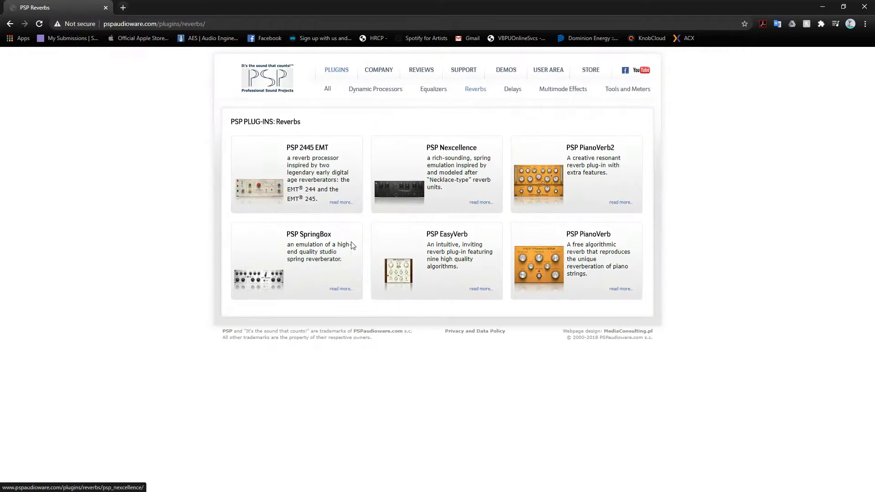
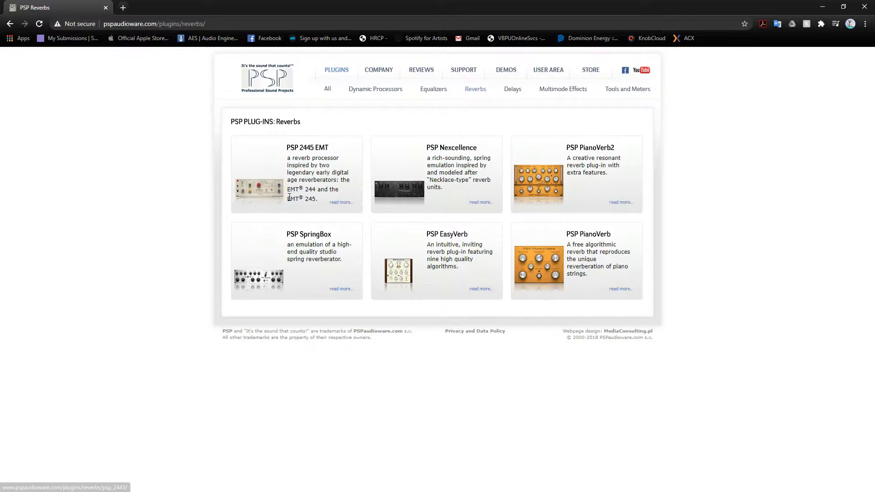
- Open the PSP 2445 EMT reverb from the listing and look up its price in the PSPaudioware store
{"action": "left_click", "coordinate": [270, 190]}
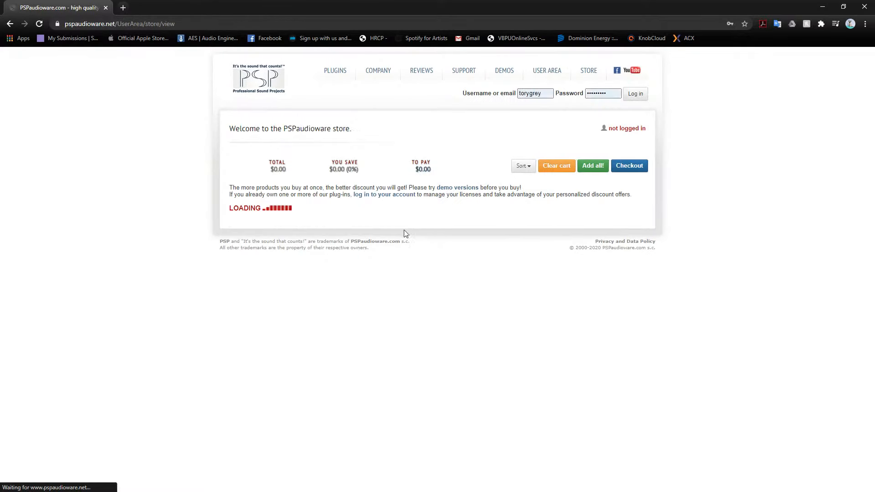
{"action": "scroll", "coordinate": [531, 421], "scroll_direction": "down", "scroll_amount": 5}
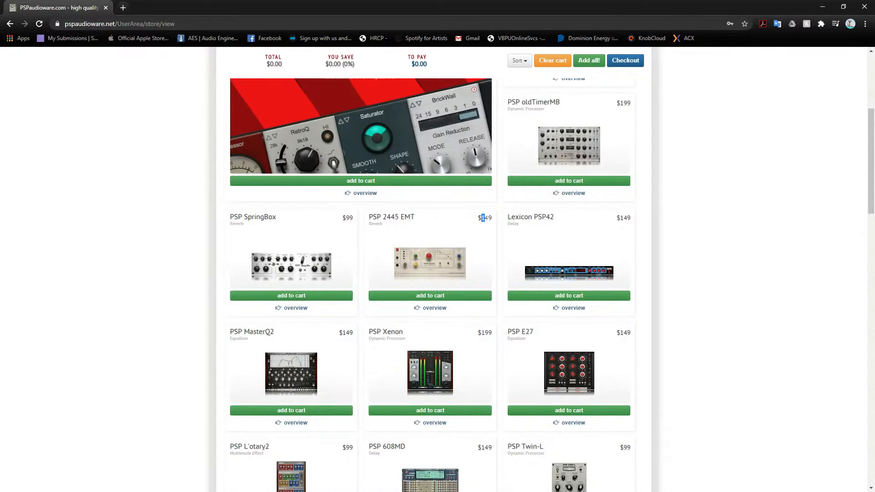
{"action": "left_click", "coordinate": [492, 223]}
{"action": "scroll", "coordinate": [488, 243], "scroll_direction": "up", "scroll_amount": 5}
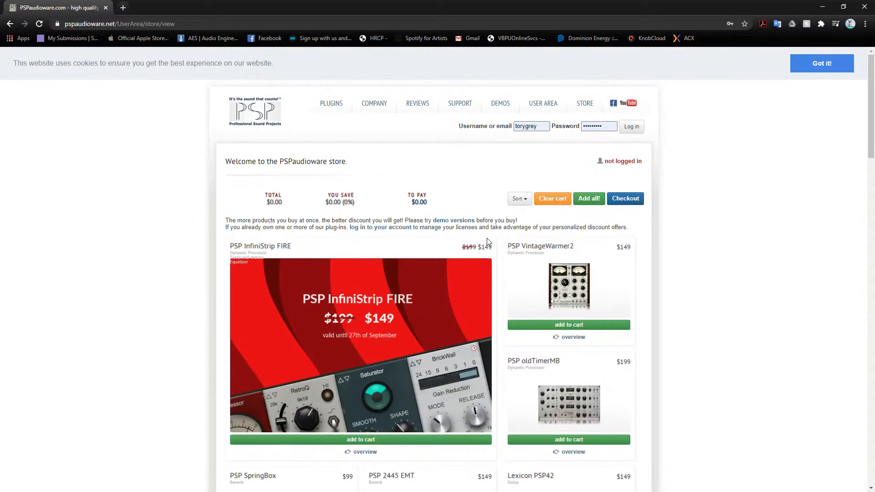
- Browse the full store catalogue and its prices from PSP InfiniStrip FIRE down to PSP stompFilter, and return to the start of the page
{"action": "scroll", "coordinate": [504, 143], "scroll_direction": "down", "scroll_amount": 8}
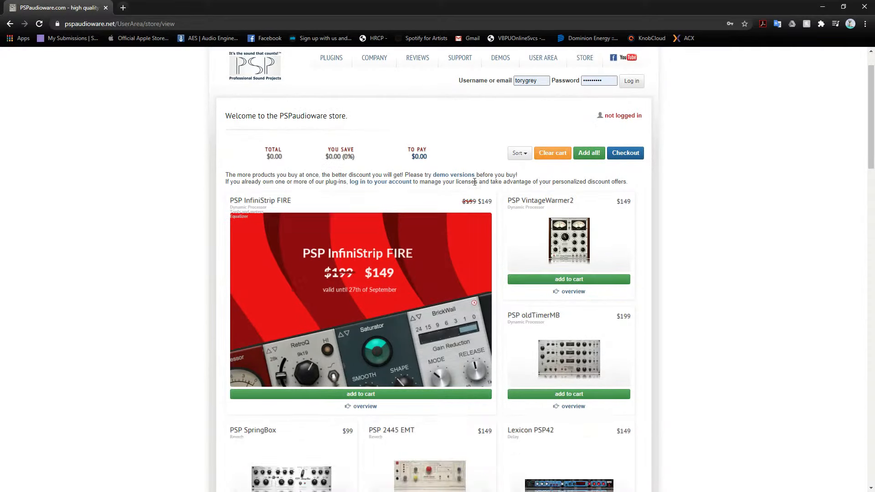
{"action": "scroll", "coordinate": [319, 294], "scroll_direction": "down", "scroll_amount": 2}
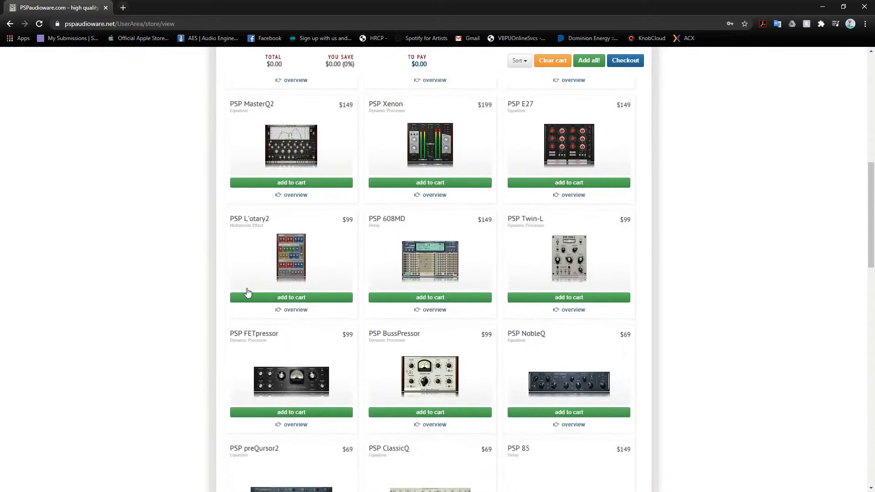
{"action": "scroll", "coordinate": [155, 326], "scroll_direction": "down", "scroll_amount": 4}
{"action": "scroll", "coordinate": [143, 330], "scroll_direction": "down", "scroll_amount": 3}
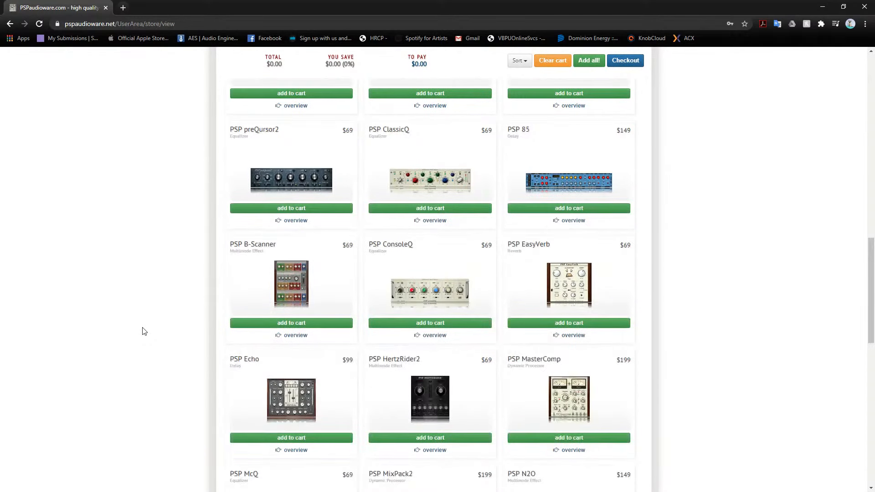
{"action": "scroll", "coordinate": [260, 319], "scroll_direction": "down", "scroll_amount": 3}
{"action": "scroll", "coordinate": [452, 366], "scroll_direction": "down", "scroll_amount": 3}
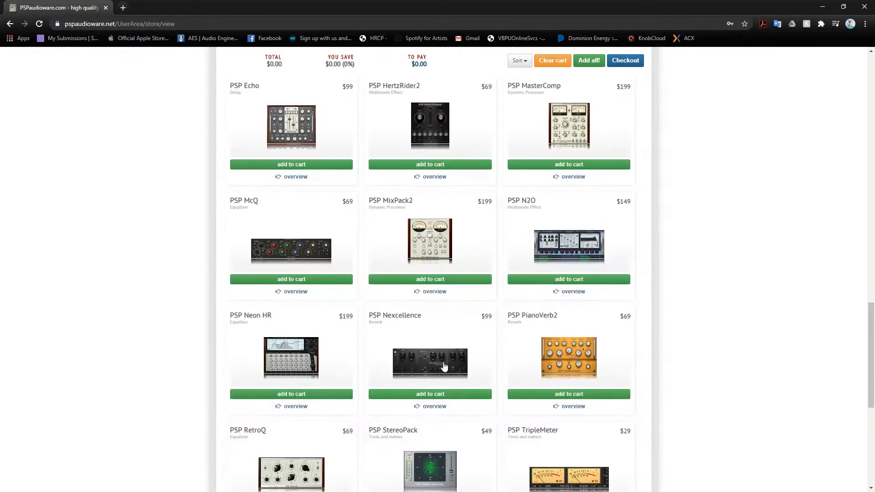
{"action": "scroll", "coordinate": [447, 366], "scroll_direction": "down", "scroll_amount": 3}
{"action": "scroll", "coordinate": [445, 366], "scroll_direction": "down", "scroll_amount": 3}
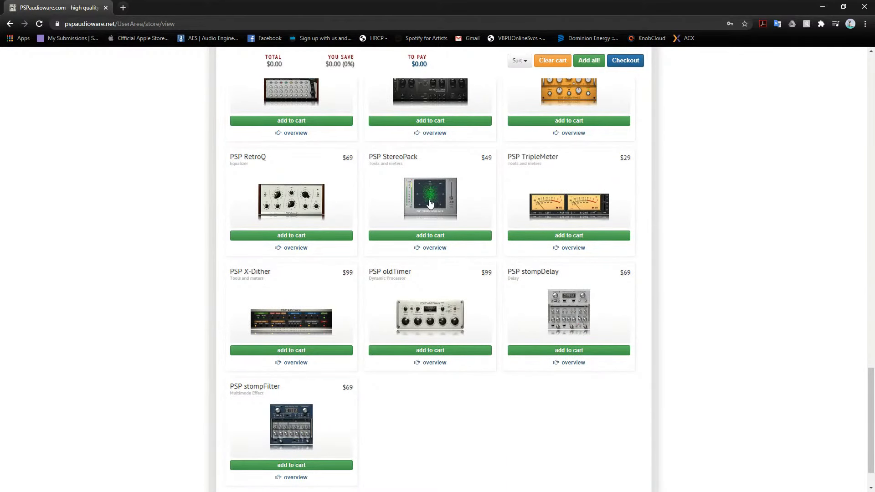
{"action": "scroll", "coordinate": [429, 227], "scroll_direction": "down", "scroll_amount": 1}
{"action": "scroll", "coordinate": [427, 363], "scroll_direction": "up", "scroll_amount": 14}
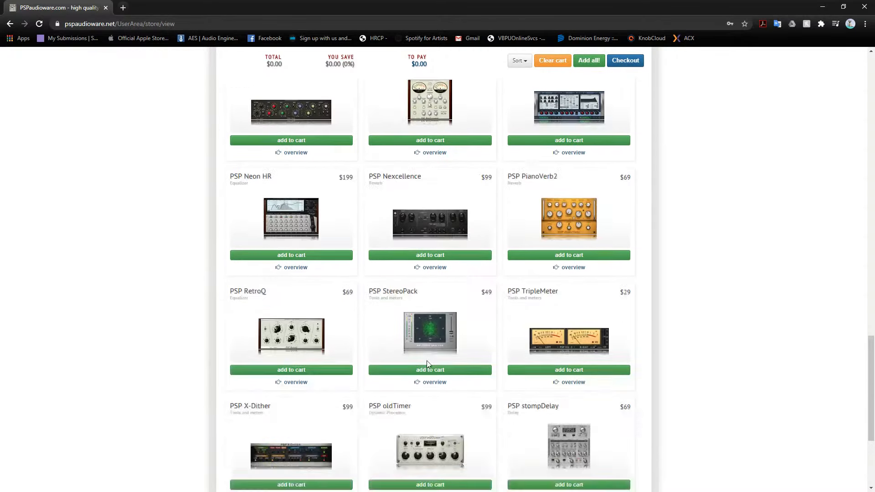
{"action": "scroll", "coordinate": [427, 361], "scroll_direction": "up", "scroll_amount": 10}
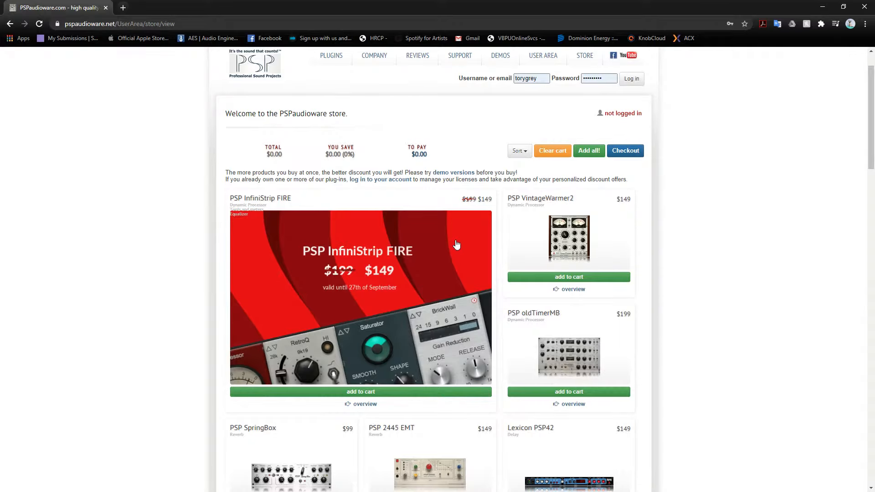
- Open the PSP InfiniStrip overview from the InfiniStrip FIRE offer and read its description and feature list
{"action": "left_click", "coordinate": [401, 254]}
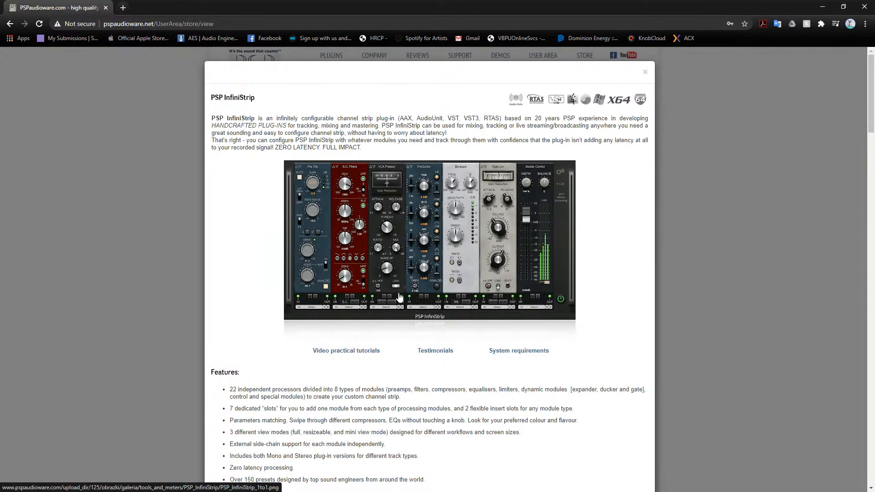
{"action": "scroll", "coordinate": [232, 348], "scroll_direction": "down", "scroll_amount": 1}
{"action": "scroll", "coordinate": [232, 348], "scroll_direction": "down", "scroll_amount": 3}
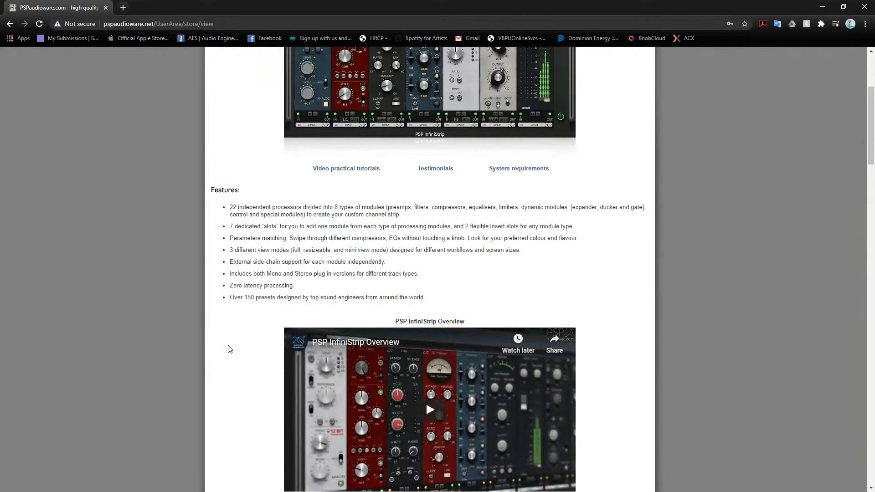
{"action": "scroll", "coordinate": [241, 255], "scroll_direction": "up", "scroll_amount": 4}
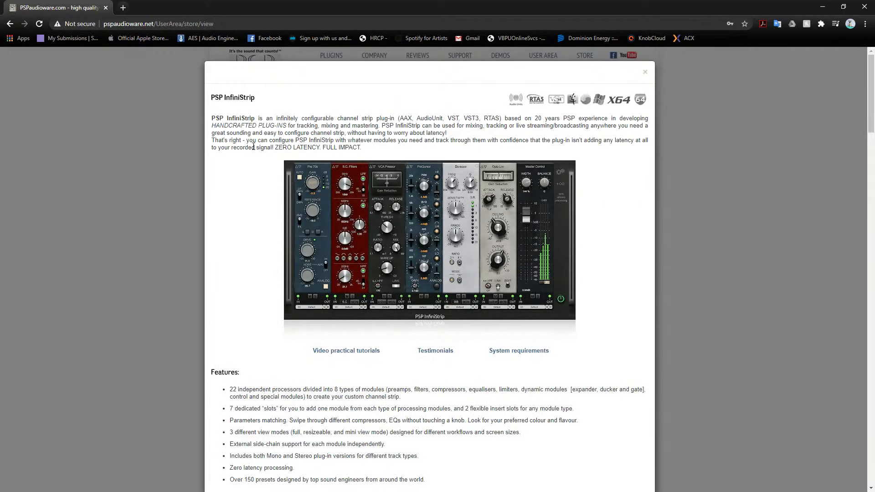
{"action": "scroll", "coordinate": [234, 412], "scroll_direction": "down", "scroll_amount": 2}
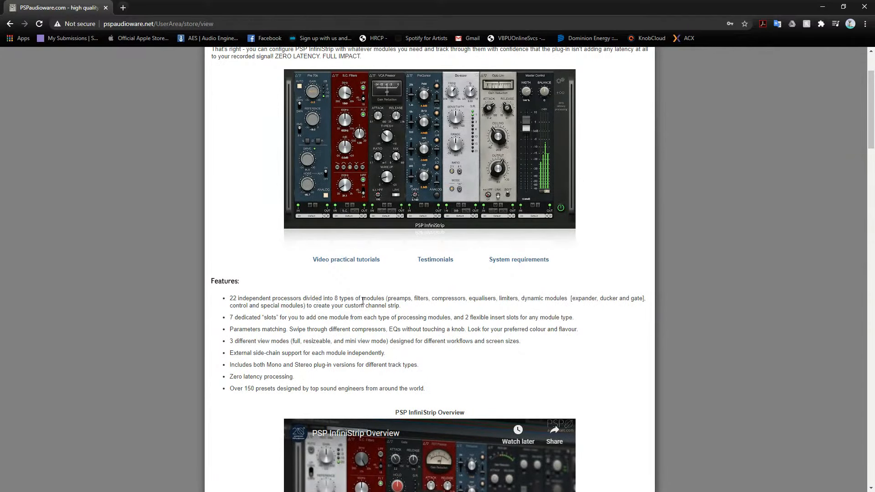
{"action": "scroll", "coordinate": [273, 393], "scroll_direction": "down", "scroll_amount": 4}
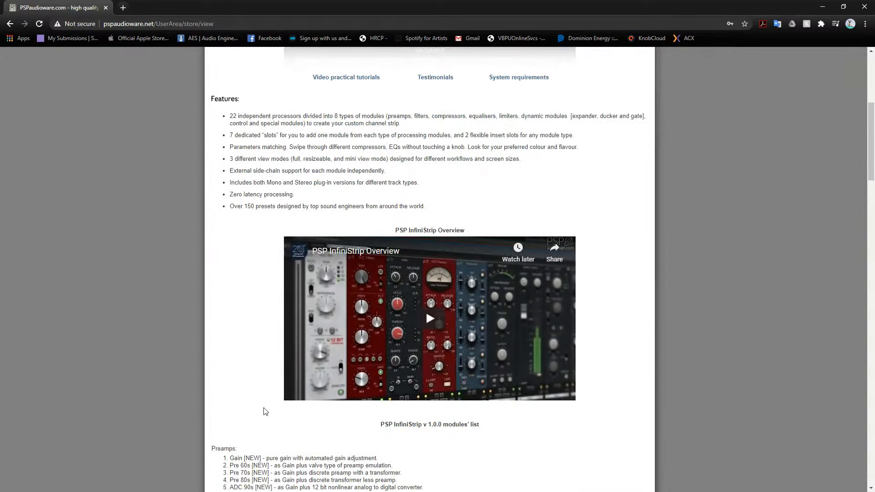
- Review InfiniStrip's modules list, tutorial videos, testimonials and minimum system requirements, and close the overview
{"action": "scroll", "coordinate": [266, 412], "scroll_direction": "down", "scroll_amount": 2}
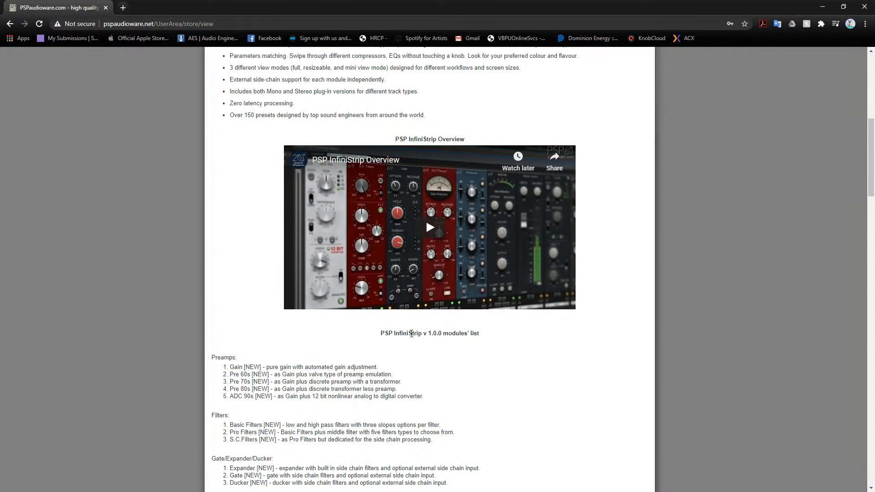
{"action": "scroll", "coordinate": [273, 367], "scroll_direction": "down", "scroll_amount": 1}
{"action": "scroll", "coordinate": [273, 367], "scroll_direction": "down", "scroll_amount": 6}
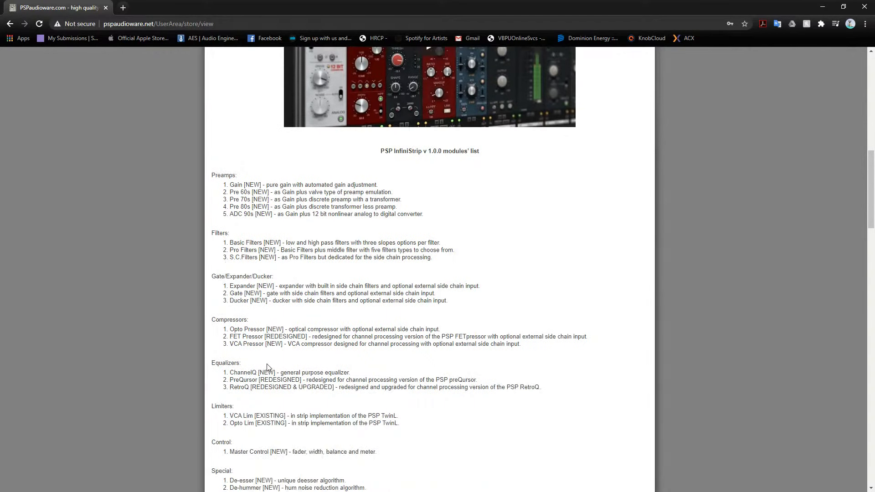
{"action": "scroll", "coordinate": [269, 248], "scroll_direction": "up", "scroll_amount": 1}
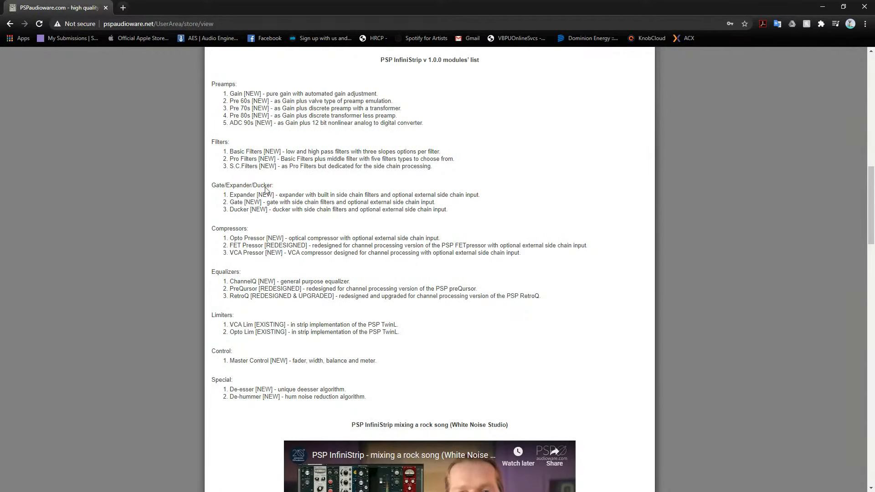
{"action": "scroll", "coordinate": [268, 350], "scroll_direction": "down", "scroll_amount": 12}
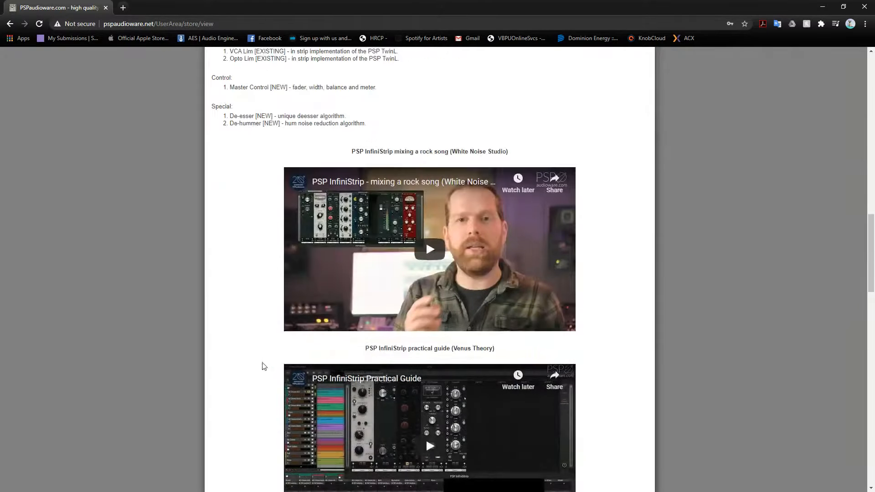
{"action": "scroll", "coordinate": [261, 384], "scroll_direction": "down", "scroll_amount": 11}
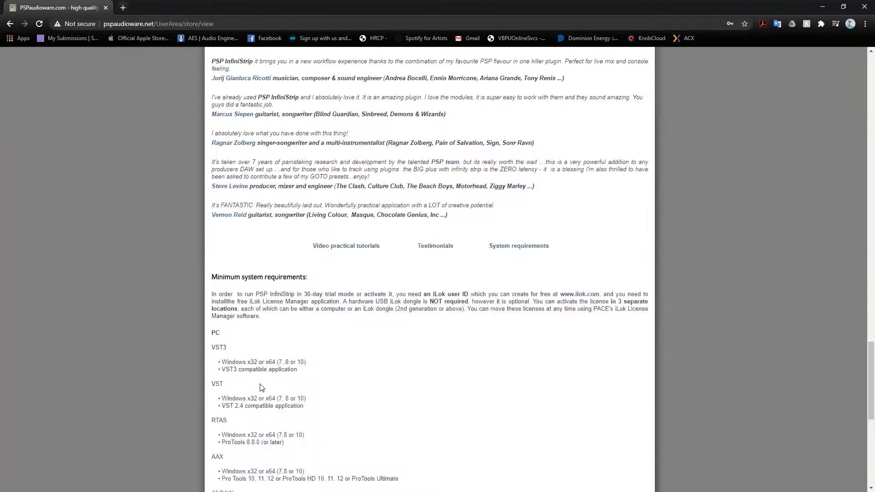
{"action": "scroll", "coordinate": [262, 387], "scroll_direction": "down", "scroll_amount": 5}
{"action": "scroll", "coordinate": [261, 384], "scroll_direction": "up", "scroll_amount": 8}
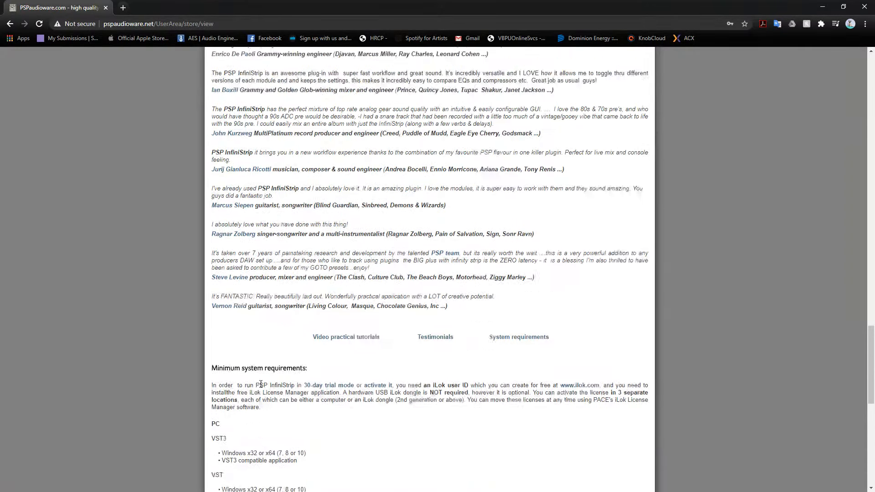
{"action": "scroll", "coordinate": [261, 385], "scroll_direction": "up", "scroll_amount": 20}
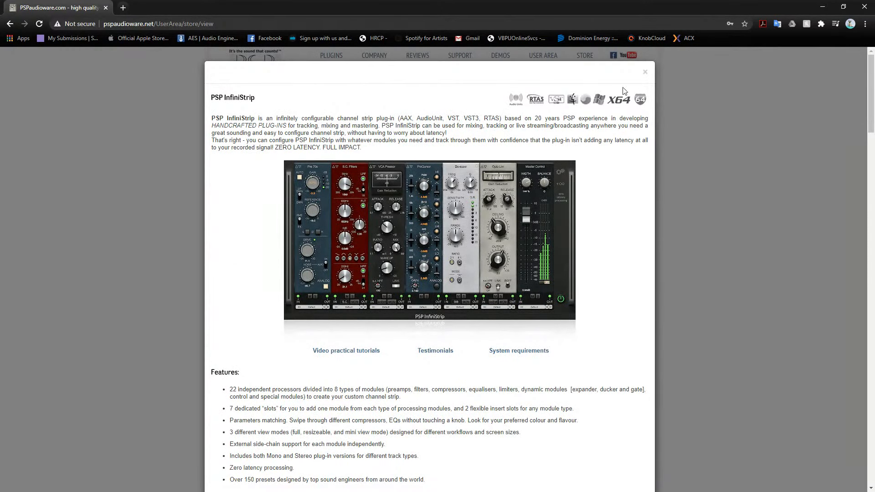
{"action": "left_click", "coordinate": [645, 71]}
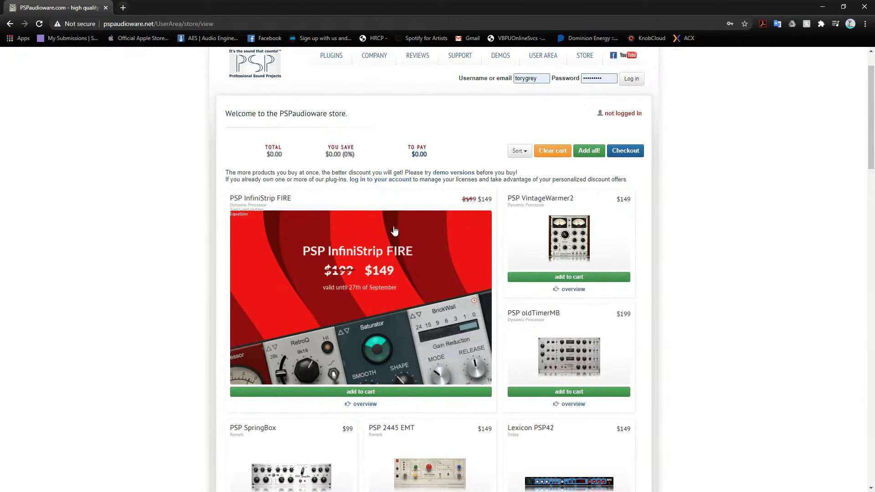
- Log in to the PSPaudioware store with the saved credentials and reopen the PSP InfiniStrip overview
{"action": "left_click", "coordinate": [631, 79]}
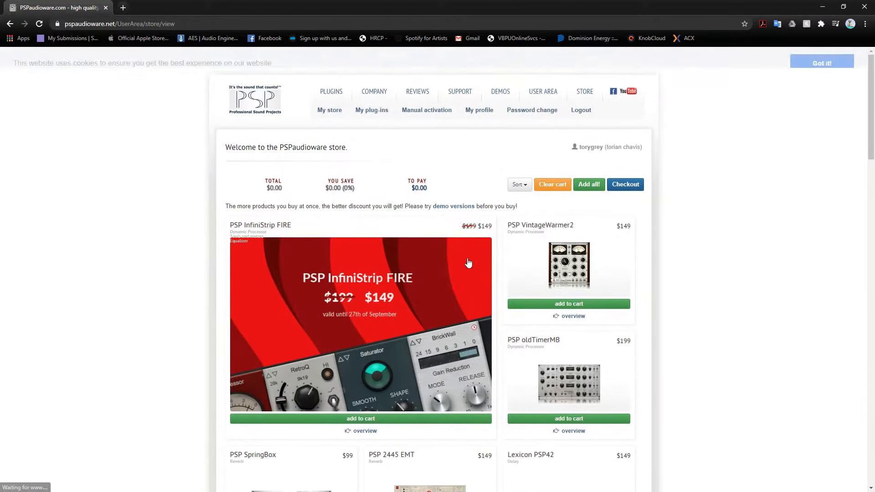
{"action": "scroll", "coordinate": [130, 372], "scroll_direction": "down", "scroll_amount": 2}
{"action": "left_click", "coordinate": [356, 321]}
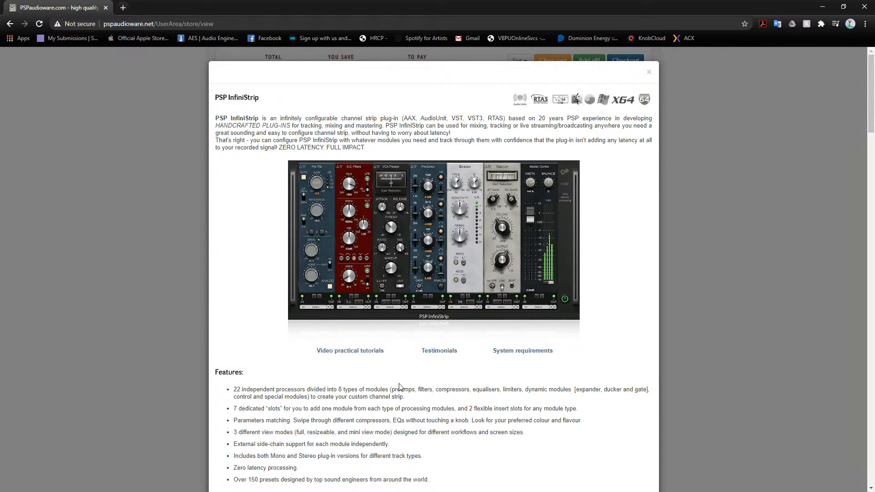
- Go over InfiniStrip's feature list in the reopened overview, including parameter matching, view modes, side-chain support and presets
{"action": "scroll", "coordinate": [460, 373], "scroll_direction": "down", "scroll_amount": 4}
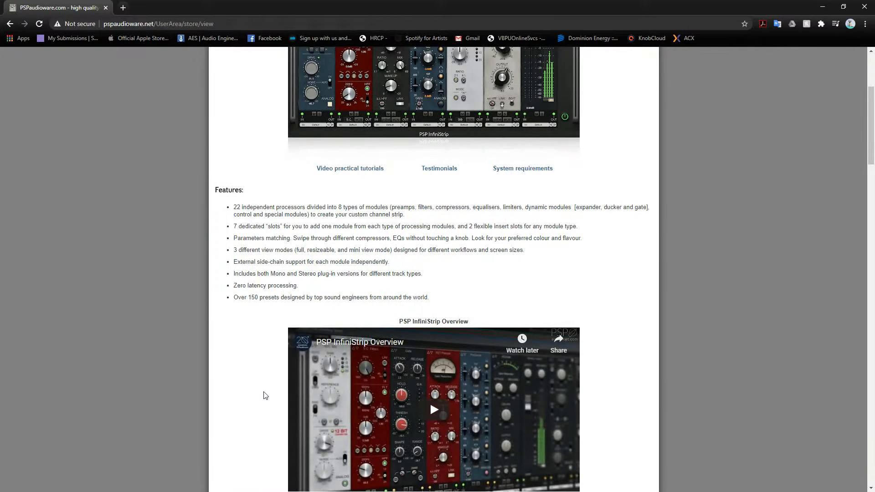
{"action": "scroll", "coordinate": [265, 396], "scroll_direction": "up", "scroll_amount": 4}
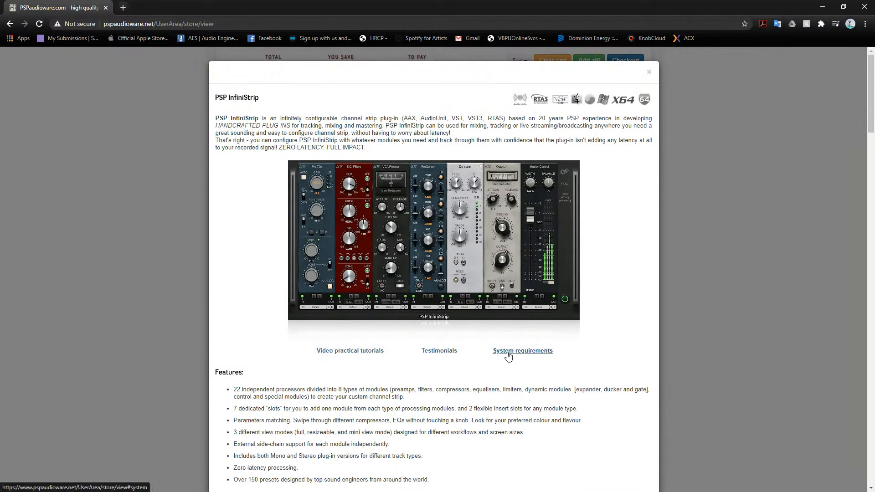
{"action": "scroll", "coordinate": [296, 365], "scroll_direction": "down", "scroll_amount": 3}
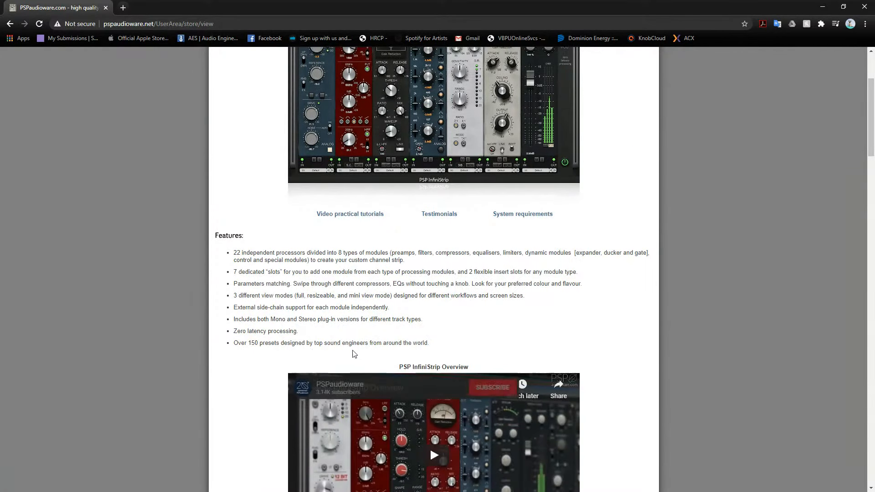
{"action": "left_click_drag", "start_coordinate": [429, 343], "coordinate": [239, 281]}
- Examine the InfiniStrip v 1.0.0 modules list and the testimonials, and return to the start of the overview
{"action": "scroll", "coordinate": [240, 282], "scroll_direction": "down", "scroll_amount": 6}
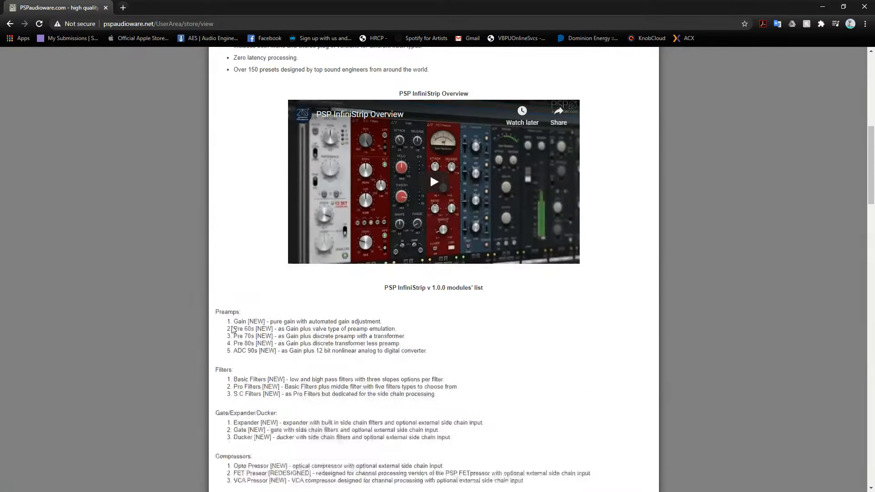
{"action": "scroll", "coordinate": [268, 395], "scroll_direction": "down", "scroll_amount": 5}
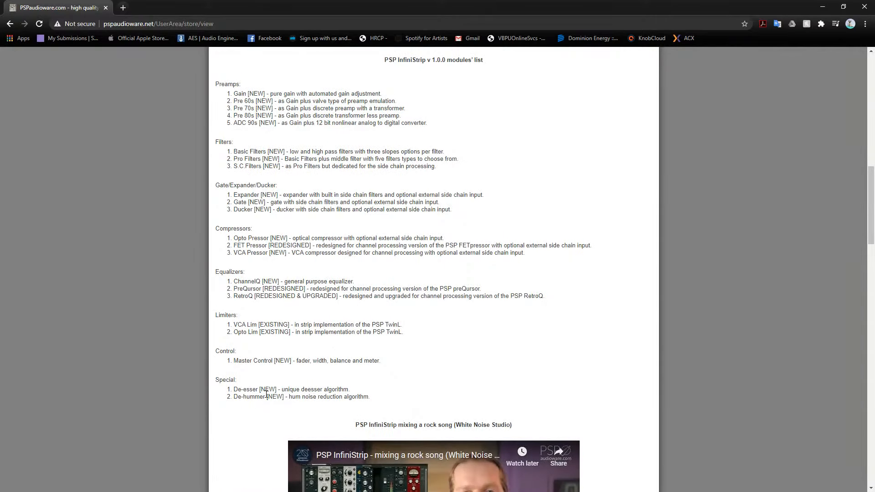
{"action": "scroll", "coordinate": [266, 395], "scroll_direction": "down", "scroll_amount": 13}
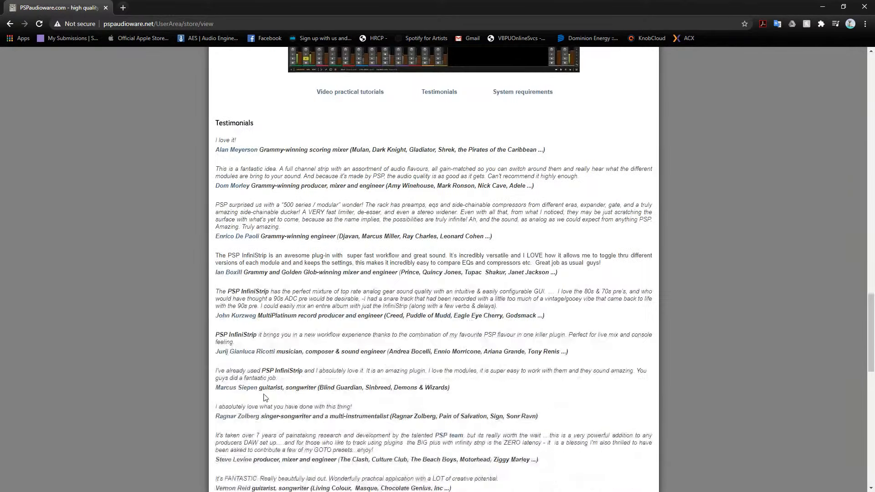
{"action": "scroll", "coordinate": [266, 398], "scroll_direction": "down", "scroll_amount": 6}
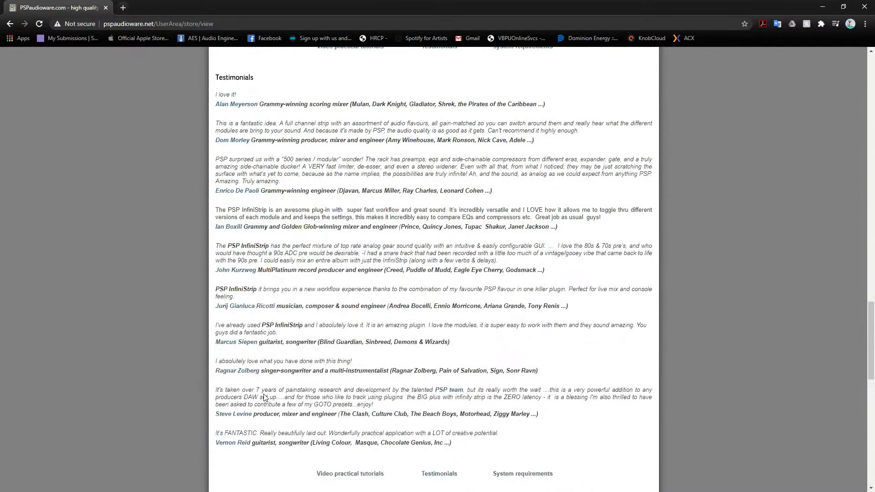
{"action": "scroll", "coordinate": [265, 398], "scroll_direction": "up", "scroll_amount": 12}
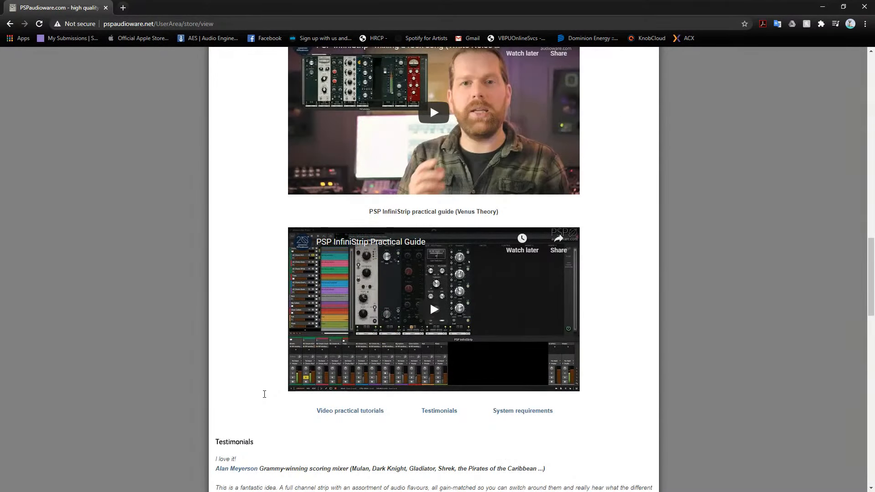
{"action": "scroll", "coordinate": [266, 398], "scroll_direction": "up", "scroll_amount": 6}
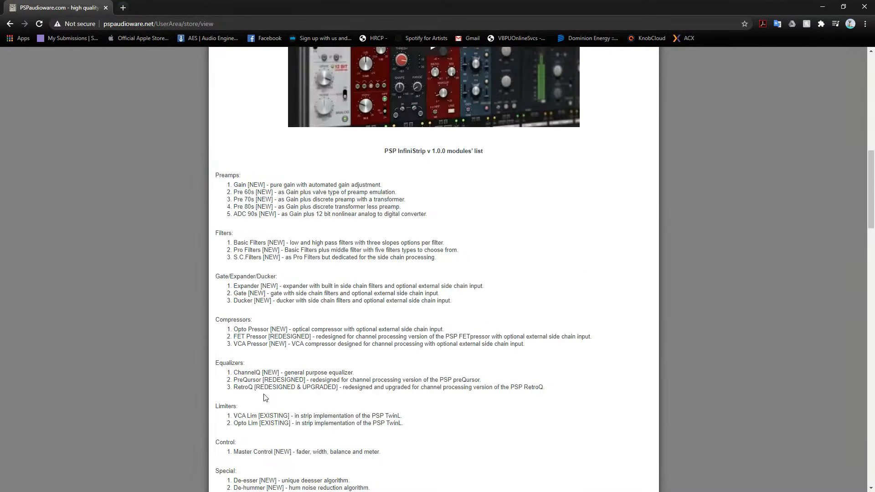
{"action": "scroll", "coordinate": [266, 398], "scroll_direction": "up", "scroll_amount": 12}
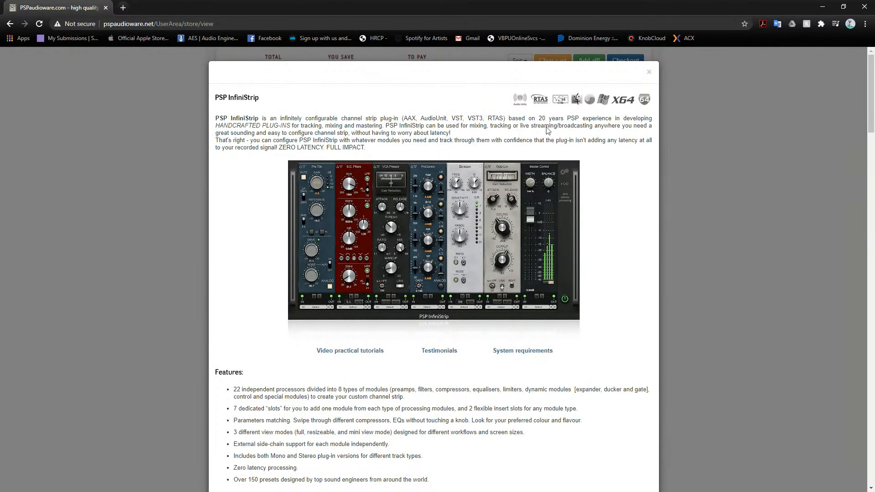
- Close the InfiniStrip overview, search the web for "infinistrip fire" and open the New Music Gear Monday article on the plug-in
{"action": "left_click", "coordinate": [649, 74]}
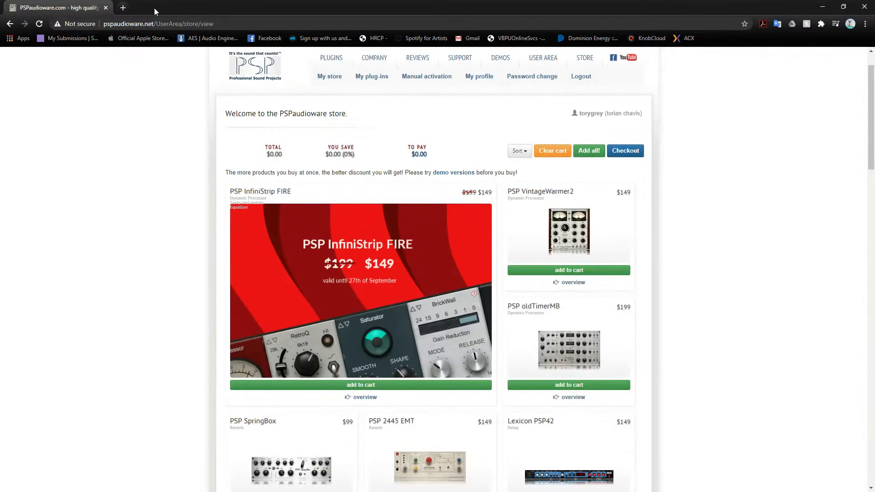
{"action": "left_click", "coordinate": [126, 10]}
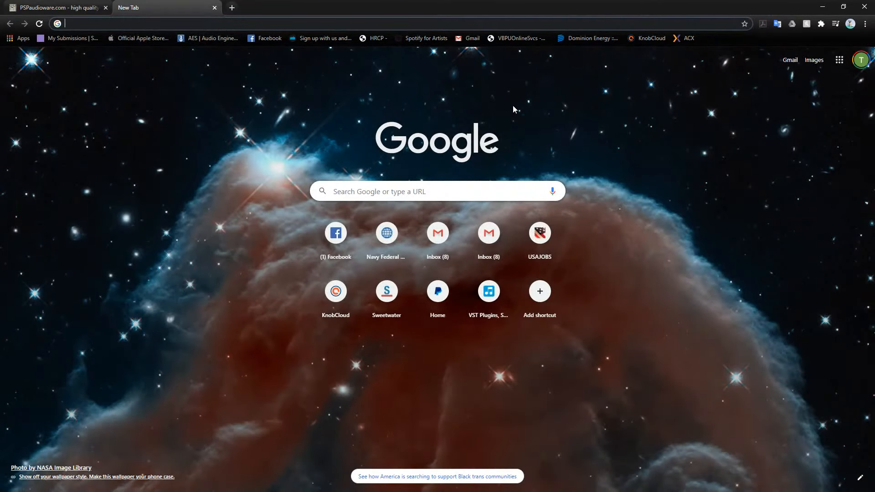
{"action": "type", "text": "infinis"}
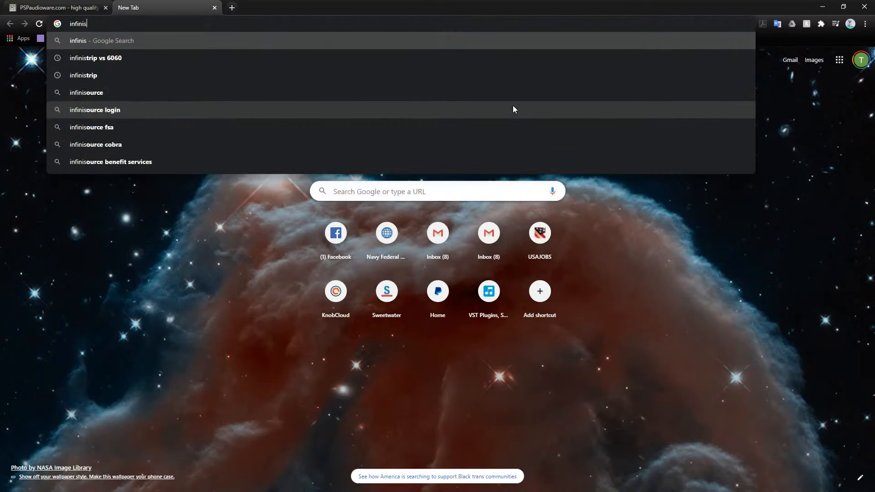
{"action": "type", "text": "trip fir"}
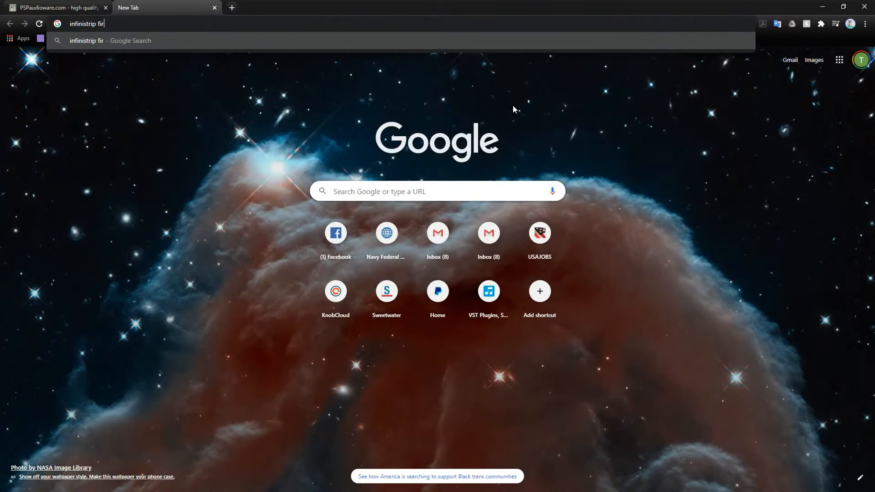
{"action": "type", "text": "e"}
{"action": "key", "text": "Return"}
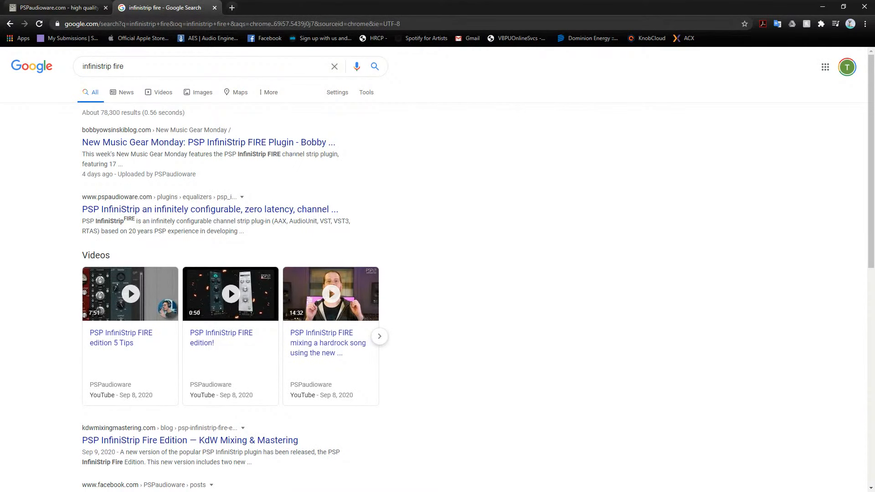
{"action": "left_click", "coordinate": [291, 142]}
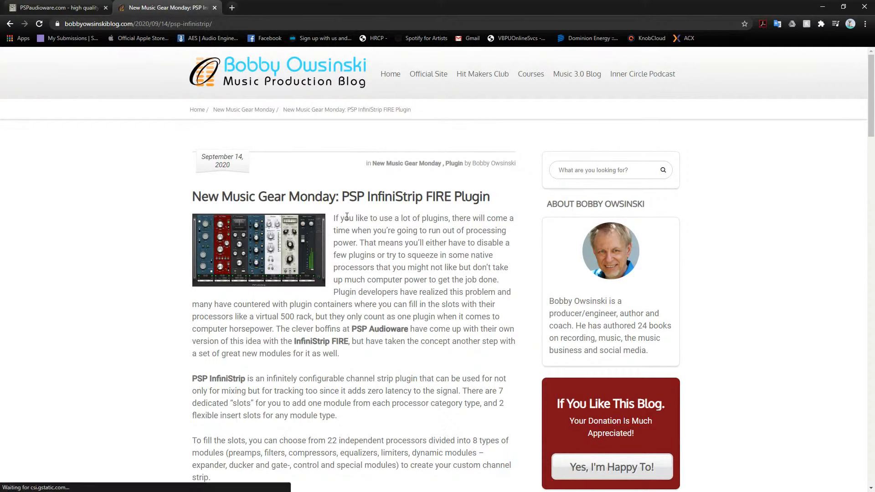
- Read the article on PSP InfiniStrip FIRE, covering its slots, module types, new modules, view modes, presets and price
{"action": "left_click_drag", "start_coordinate": [332, 217], "coordinate": [365, 354]}
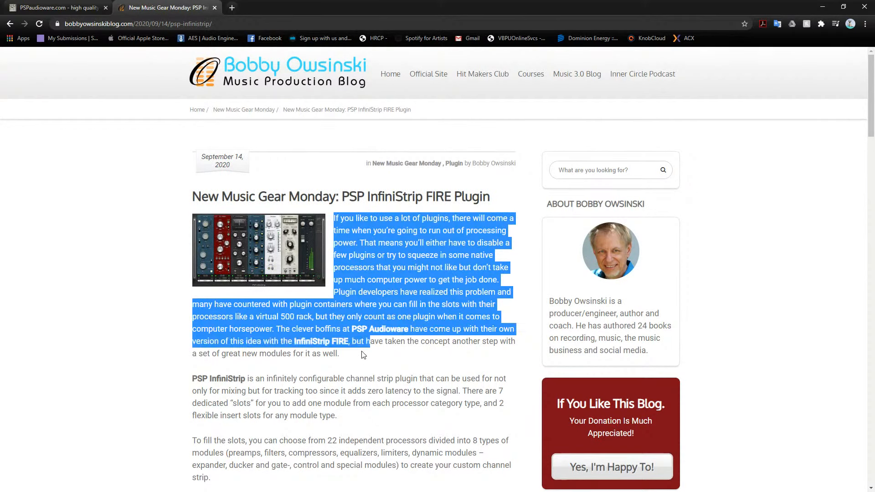
{"action": "left_click", "coordinate": [360, 359]}
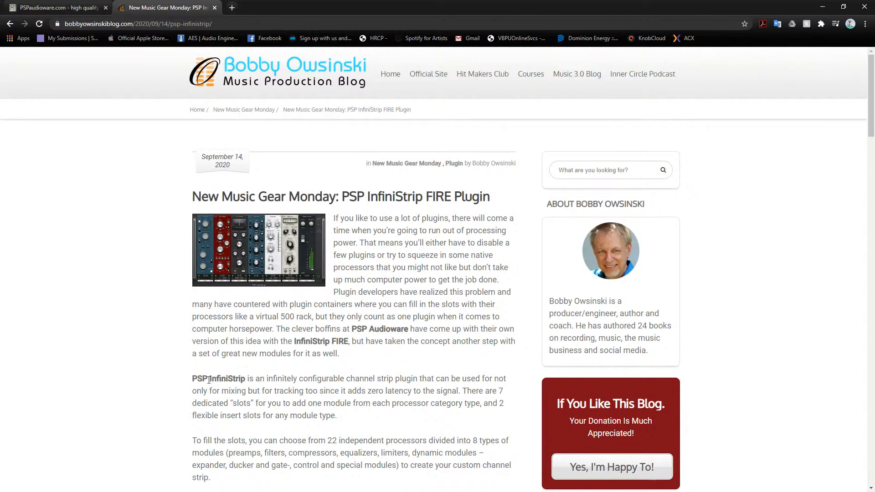
{"action": "scroll", "coordinate": [209, 380], "scroll_direction": "down", "scroll_amount": 2}
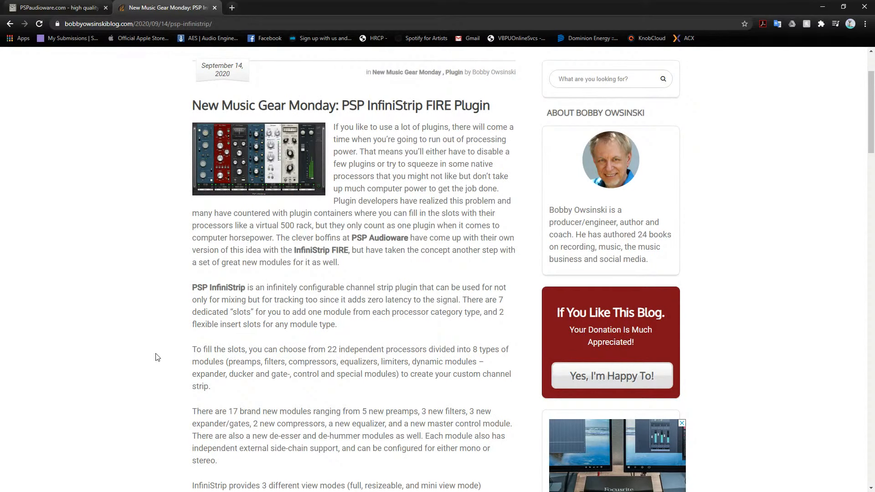
{"action": "scroll", "coordinate": [157, 358], "scroll_direction": "down", "scroll_amount": 1}
{"action": "left_click_drag", "start_coordinate": [193, 305], "coordinate": [491, 304]}
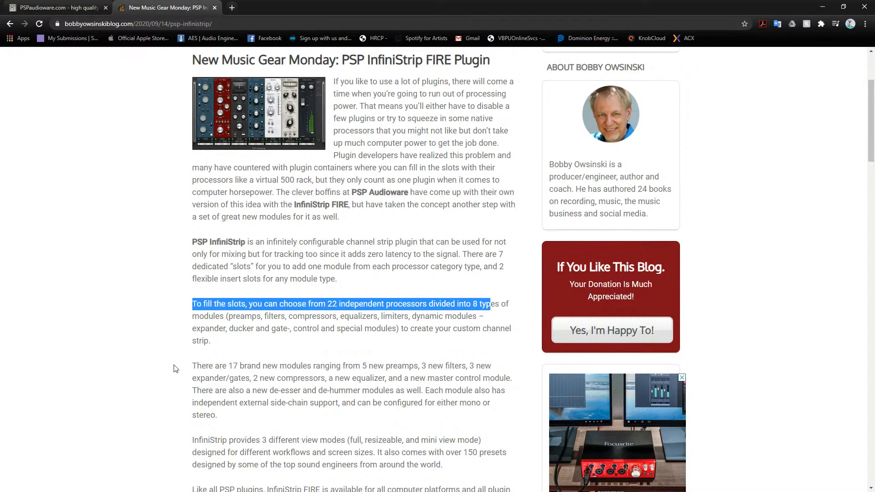
{"action": "scroll", "coordinate": [176, 369], "scroll_direction": "down", "scroll_amount": 3}
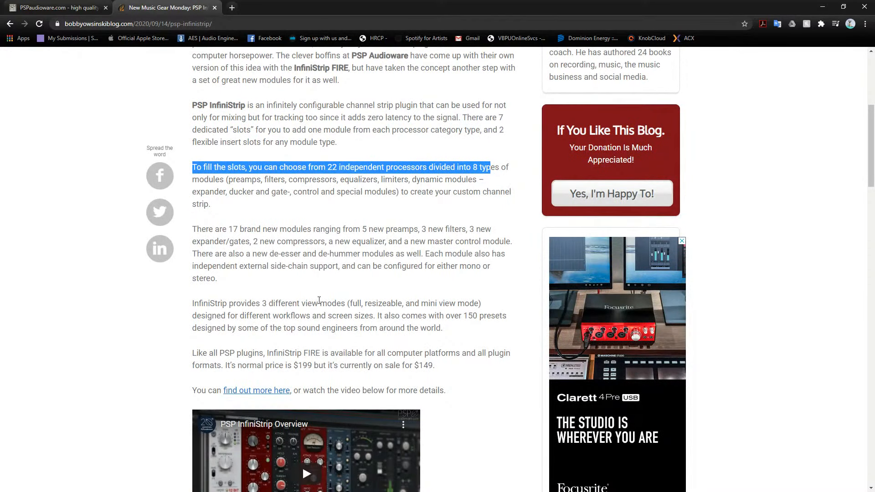
{"action": "left_click_drag", "start_coordinate": [184, 355], "coordinate": [460, 354]}
{"action": "left_click", "coordinate": [263, 354]}
{"action": "left_click", "coordinate": [465, 370]}
{"action": "scroll", "coordinate": [463, 370], "scroll_direction": "down", "scroll_amount": 5}
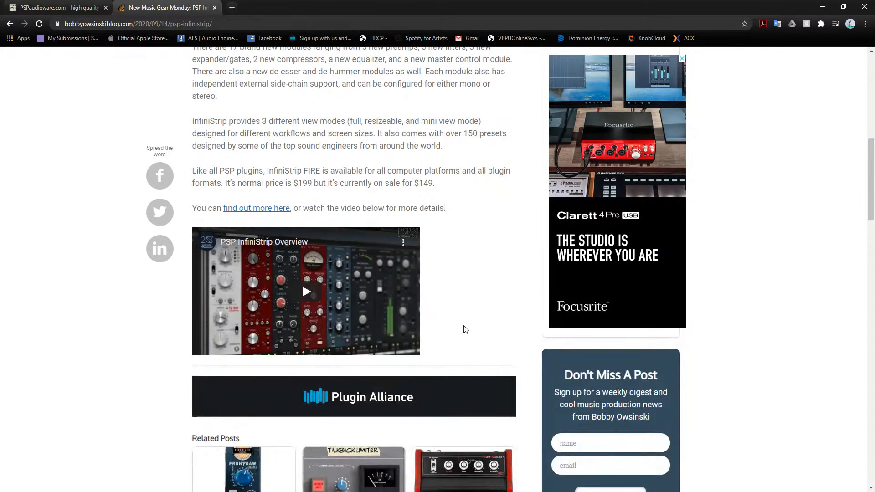
{"action": "scroll", "coordinate": [463, 325], "scroll_direction": "down", "scroll_amount": 5}
{"action": "scroll", "coordinate": [470, 392], "scroll_direction": "up", "scroll_amount": 11}
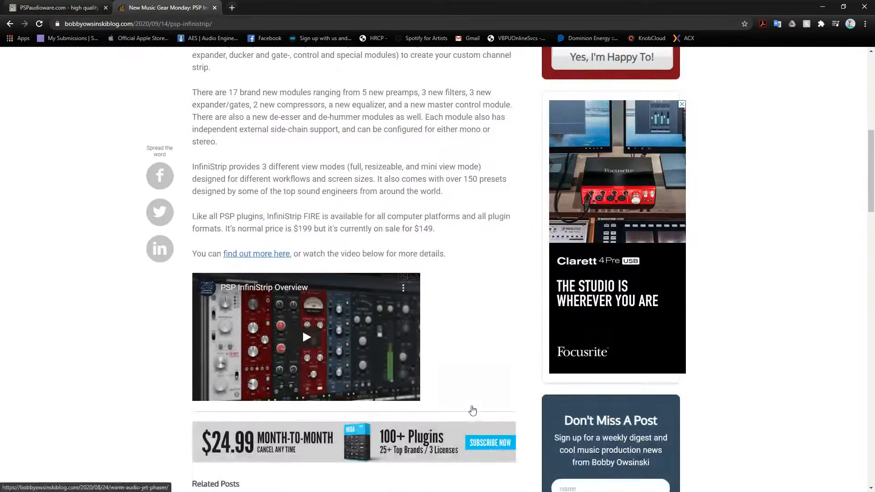
{"action": "scroll", "coordinate": [472, 411], "scroll_direction": "up", "scroll_amount": 5}
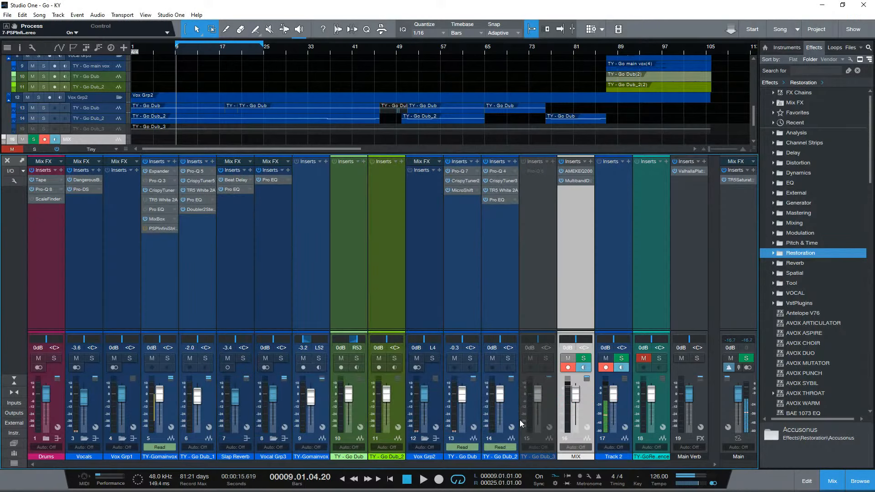
- In Studio One, enlarge the arrangement area, open MixBox on the main vocal and move Black 76 and British EQ to slots 5 and 6
{"action": "left_click_drag", "start_coordinate": [359, 154], "coordinate": [359, 199]}
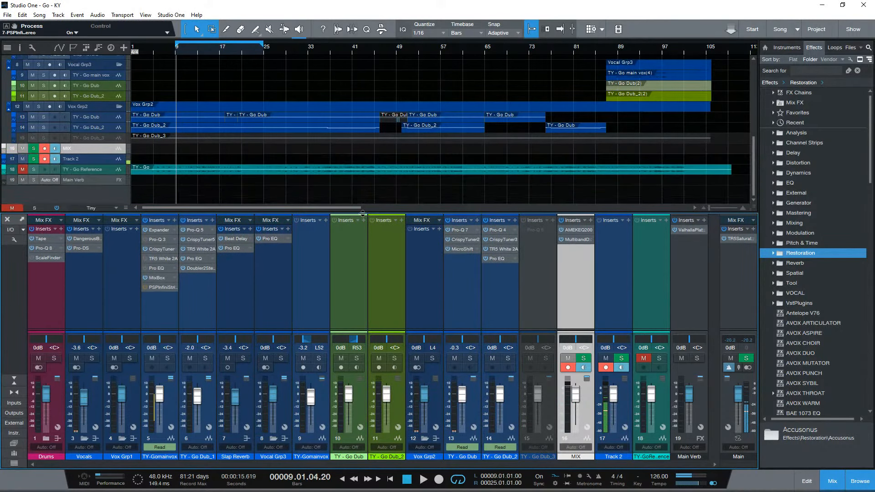
{"action": "left_click", "coordinate": [157, 265]}
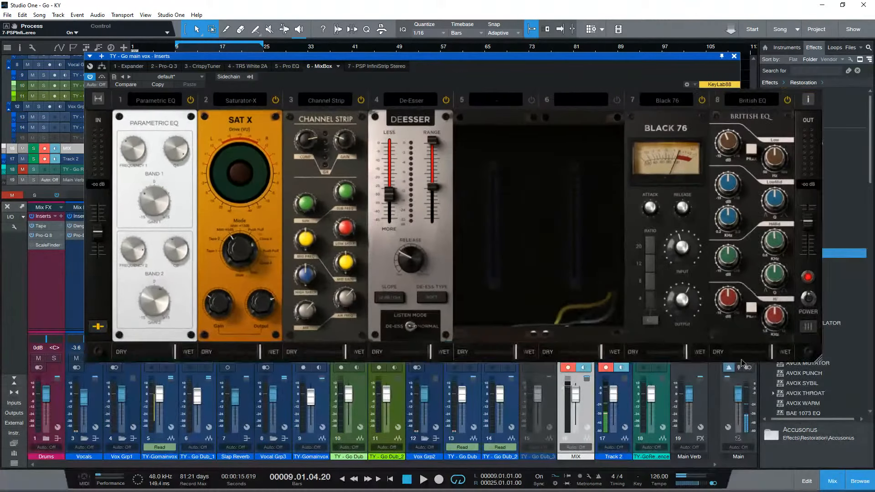
{"action": "left_click_drag", "start_coordinate": [709, 55], "coordinate": [636, 92]}
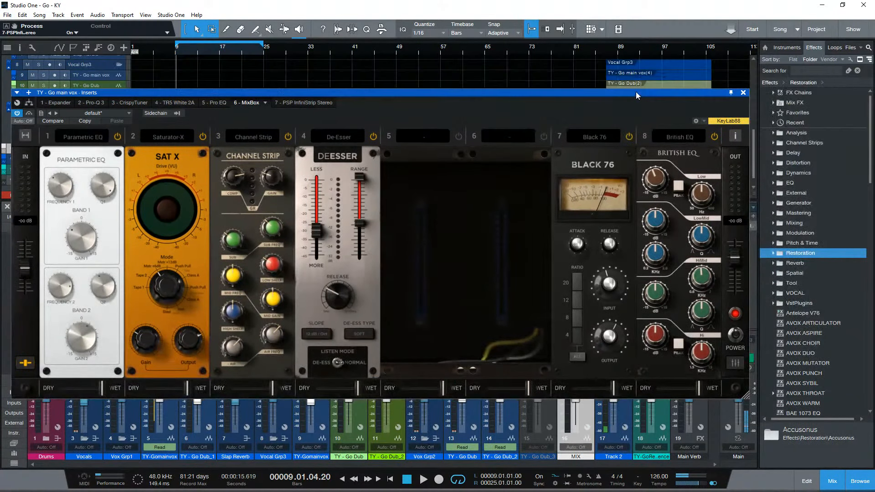
{"action": "left_click_drag", "start_coordinate": [580, 157], "coordinate": [426, 169]}
{"action": "left_click_drag", "start_coordinate": [630, 160], "coordinate": [460, 159]}
- Reduce MixBox to its four-slot width, reposition and enlarge its window, and look through the modules along the rack
{"action": "left_click", "coordinate": [27, 139]}
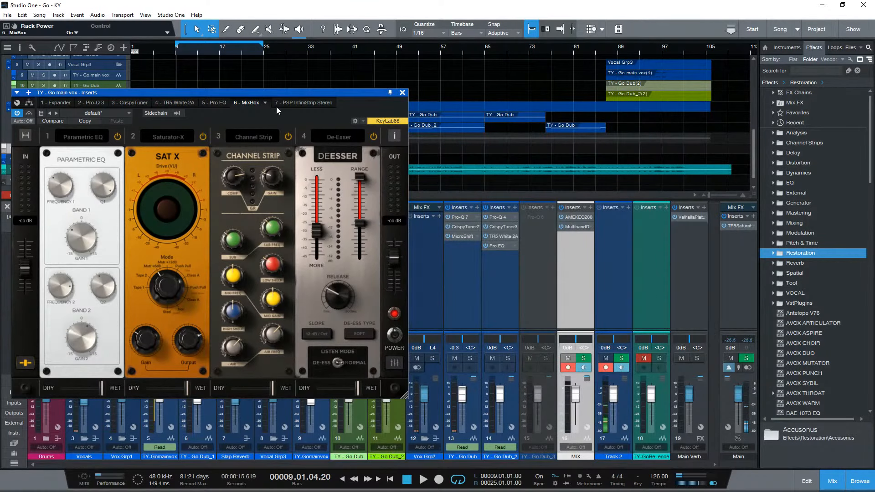
{"action": "left_click_drag", "start_coordinate": [276, 92], "coordinate": [457, 76]}
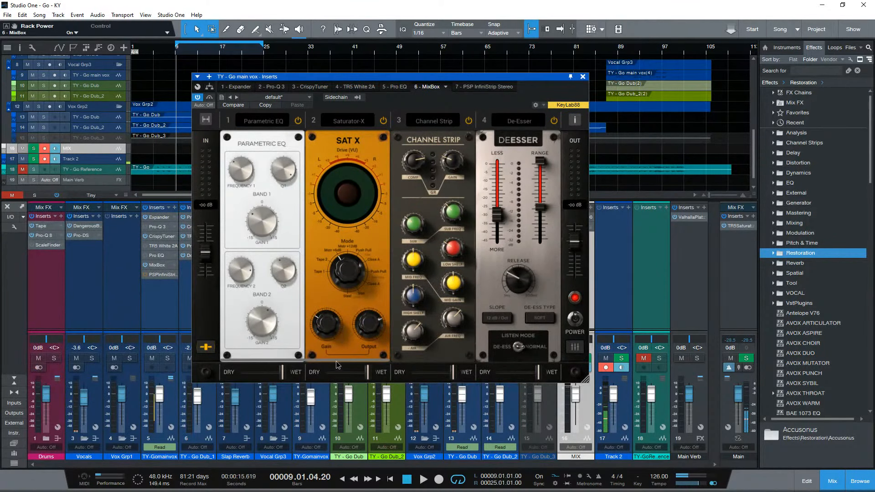
{"action": "scroll", "coordinate": [337, 365], "scroll_direction": "right", "scroll_amount": 2}
{"action": "left_click_drag", "start_coordinate": [586, 382], "coordinate": [674, 388]}
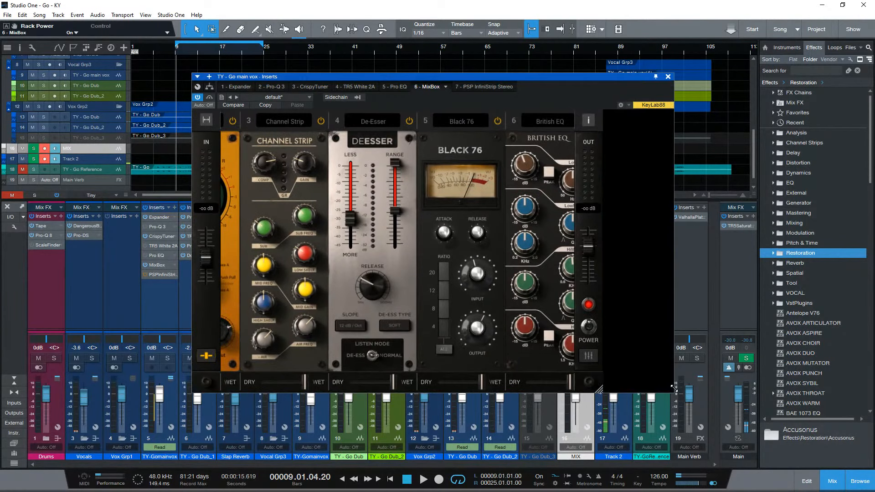
{"action": "left_click_drag", "start_coordinate": [454, 369], "coordinate": [364, 366]}
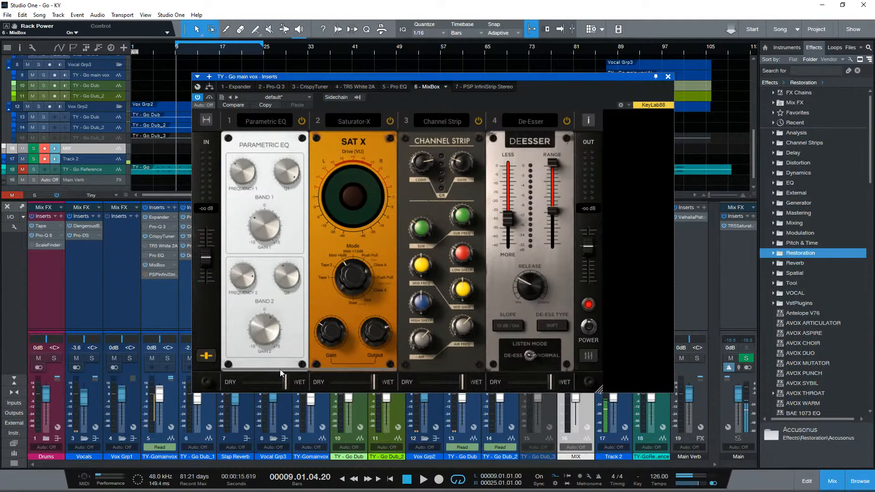
- Hide the dry/wet sliders beneath the MixBox modules
{"action": "left_click", "coordinate": [206, 356]}
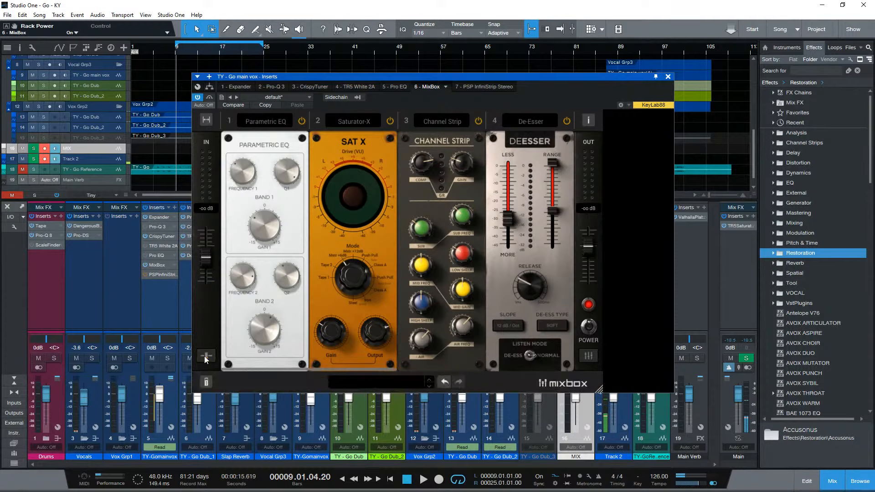
{"action": "left_click", "coordinate": [205, 383]}
{"action": "left_click", "coordinate": [206, 383]}
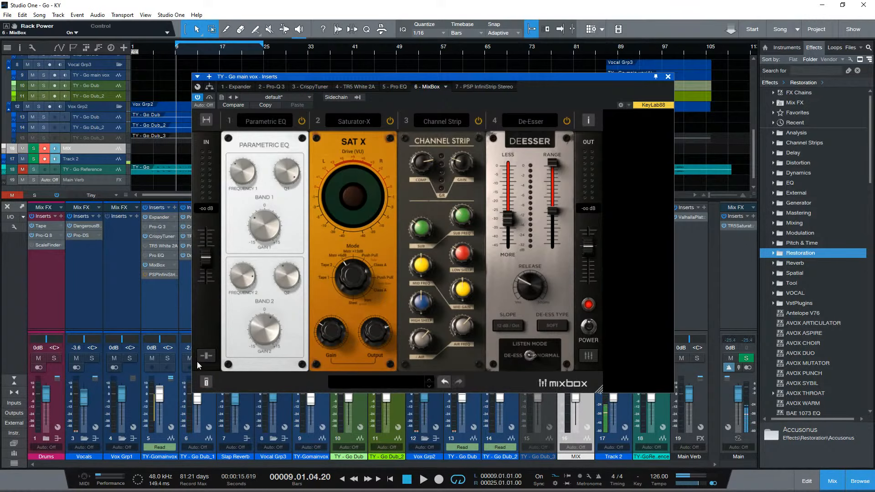
- Open PSP InfiniStrip on the main vocal, examine the module types available for its empty flexible slot, and close the plug-in
{"action": "left_click", "coordinate": [156, 273]}
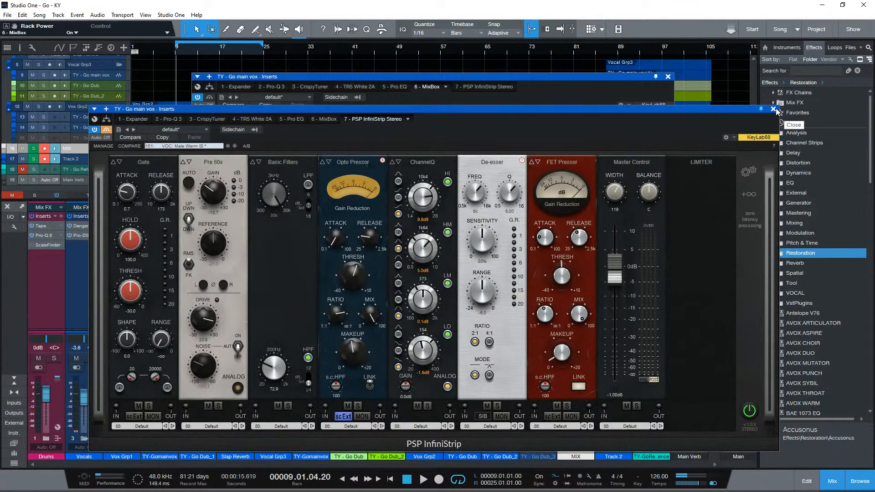
{"action": "left_click", "coordinate": [773, 109]}
{"action": "left_click", "coordinate": [156, 274]}
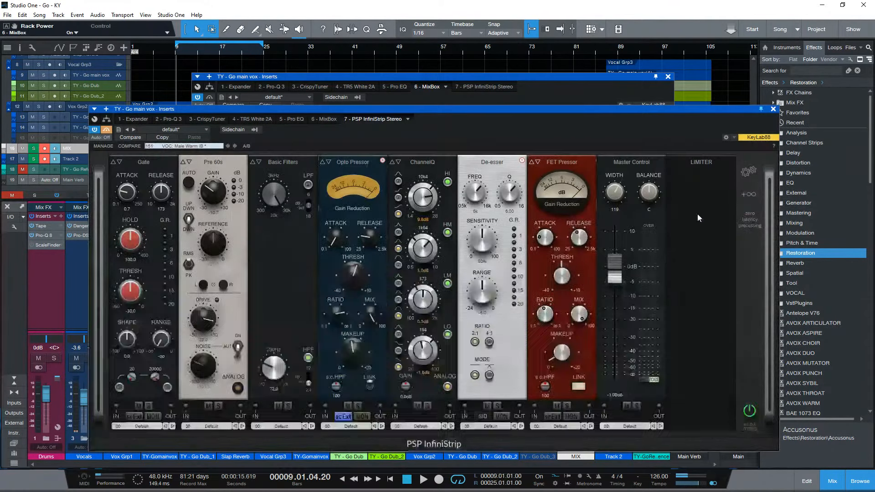
{"action": "left_click", "coordinate": [749, 195]}
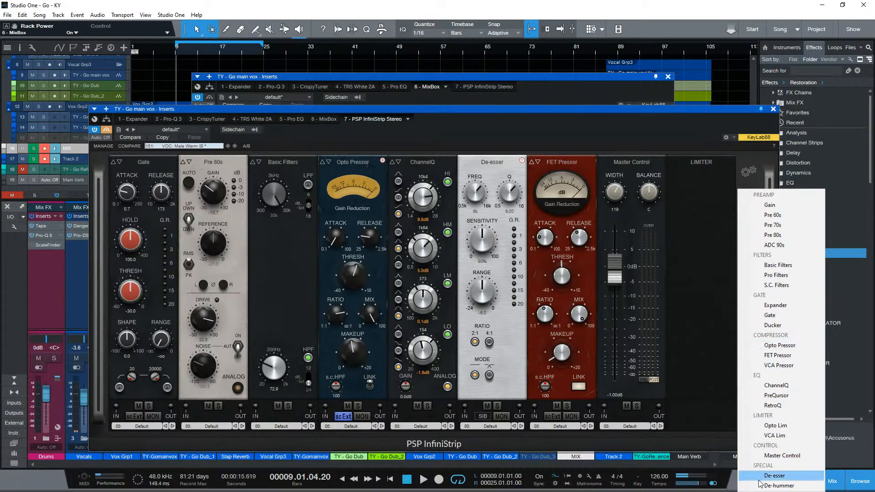
{"action": "left_click", "coordinate": [682, 432]}
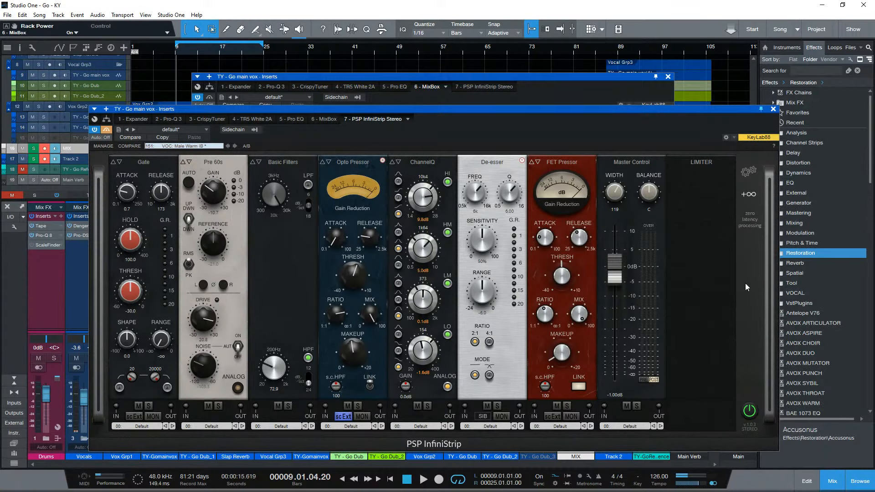
{"action": "left_click", "coordinate": [774, 110]}
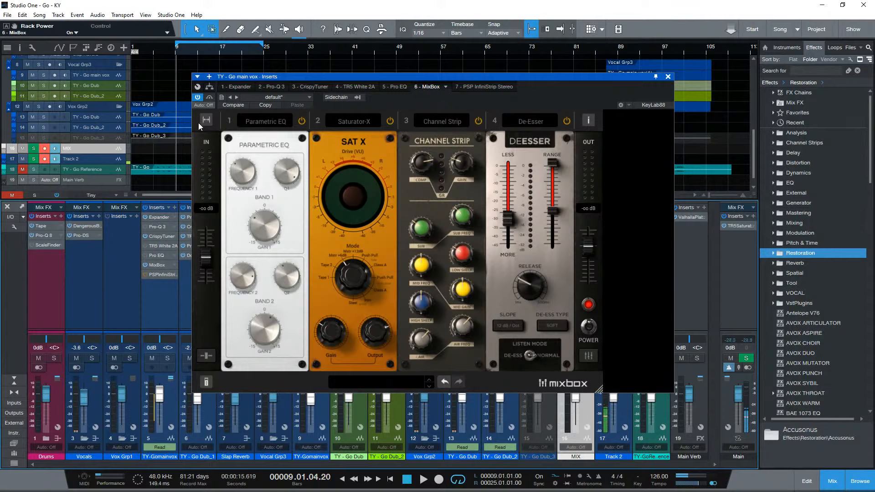
- Check MixBox's per-module level and solo view, and browse the module categories for slot 4, including Modulation and Reverb
{"action": "left_click", "coordinate": [592, 359]}
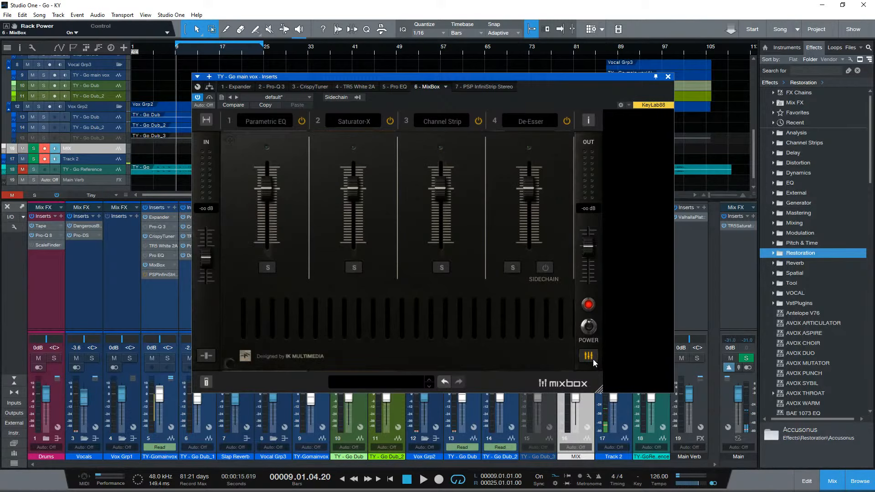
{"action": "left_click", "coordinate": [592, 359]}
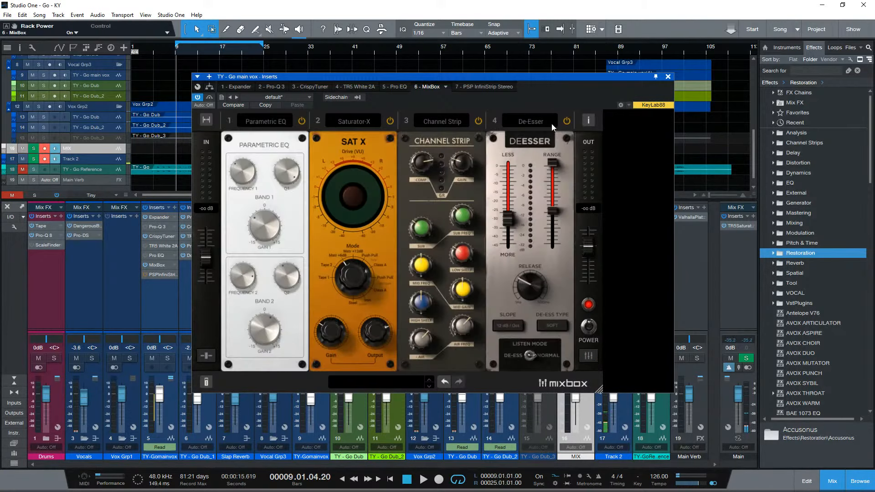
{"action": "left_click", "coordinate": [533, 121]}
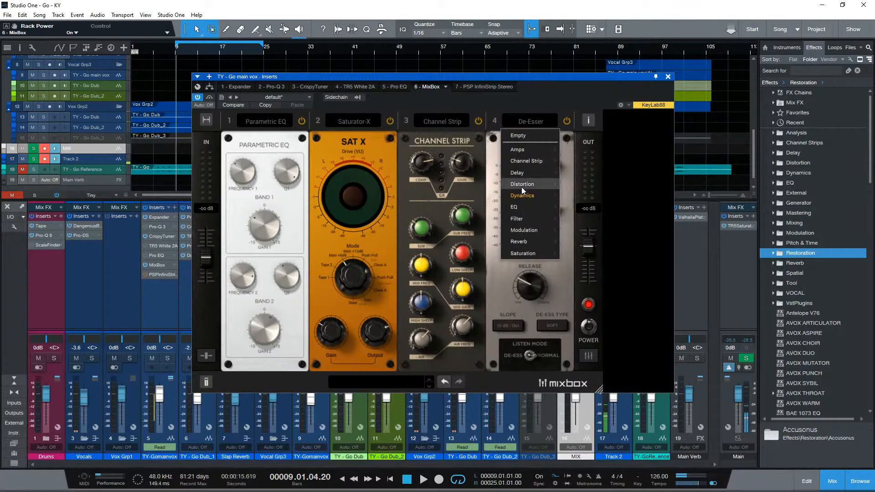
{"action": "mouse_move", "coordinate": [521, 230]}
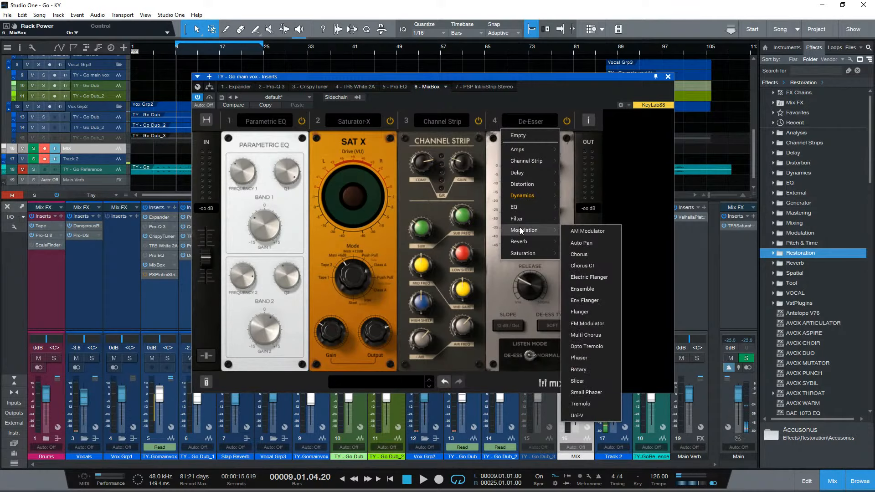
{"action": "mouse_move", "coordinate": [526, 247]}
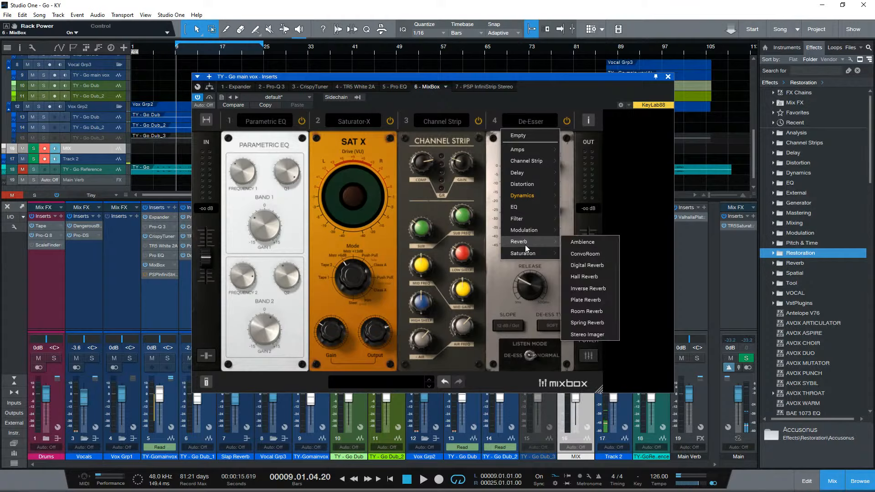
{"action": "left_click", "coordinate": [654, 252]}
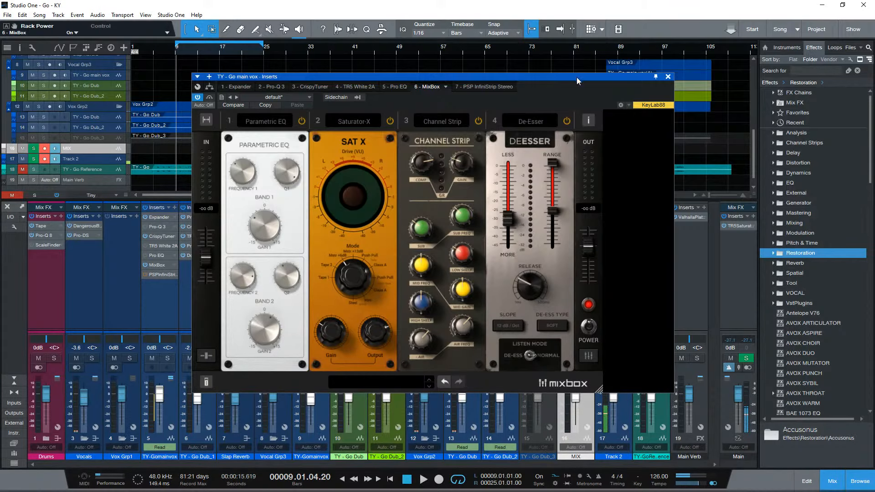
- Move the MixBox window slightly lower and enlarge its four-slot view
{"action": "left_click_drag", "start_coordinate": [576, 78], "coordinate": [595, 86]}
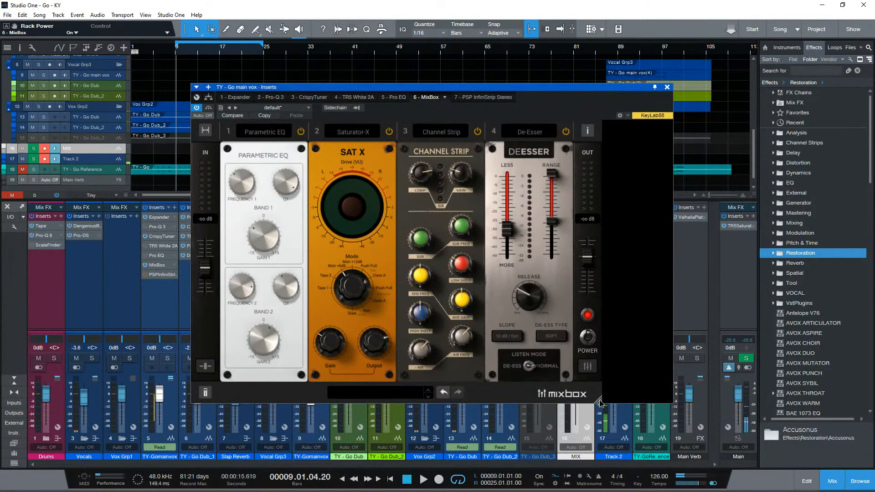
{"action": "left_click_drag", "start_coordinate": [600, 402], "coordinate": [643, 423]}
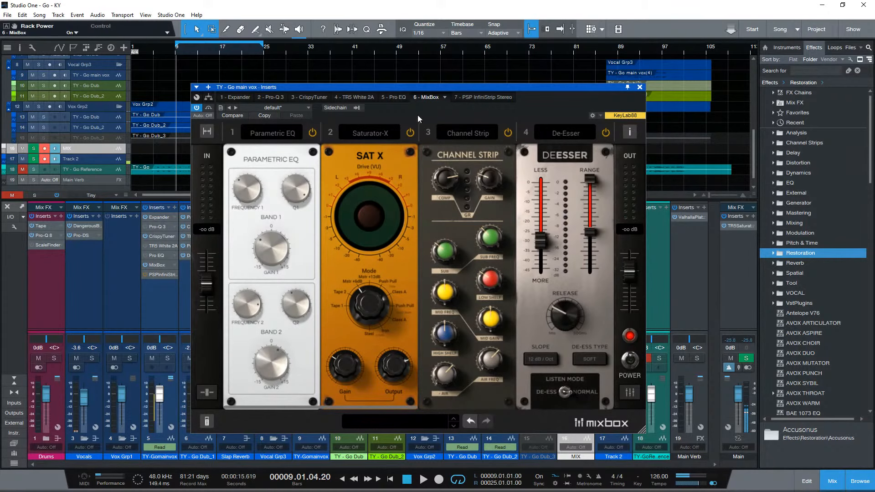
- Bypass the Saturator-X module in MixBox slot 2 and browse the module categories for slot 1
{"action": "left_click_drag", "start_coordinate": [421, 88], "coordinate": [417, 44]}
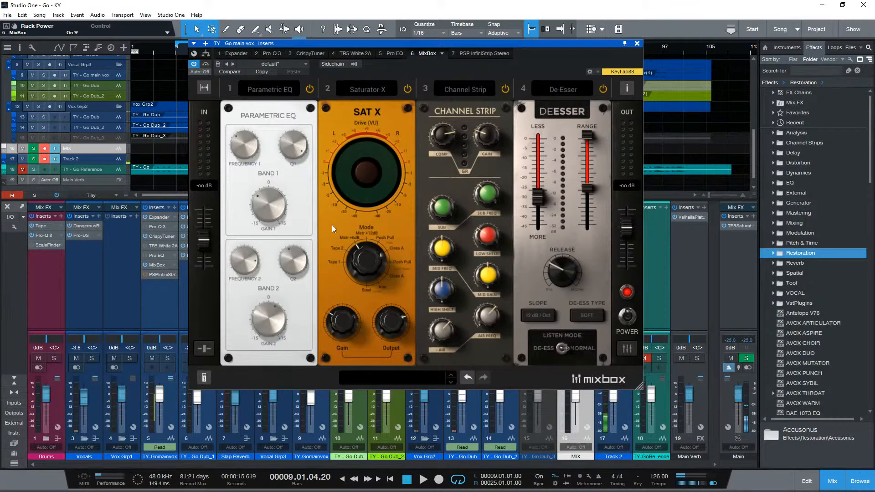
{"action": "left_click", "coordinate": [408, 92]}
{"action": "left_click", "coordinate": [292, 91]}
{"action": "mouse_move", "coordinate": [265, 185]}
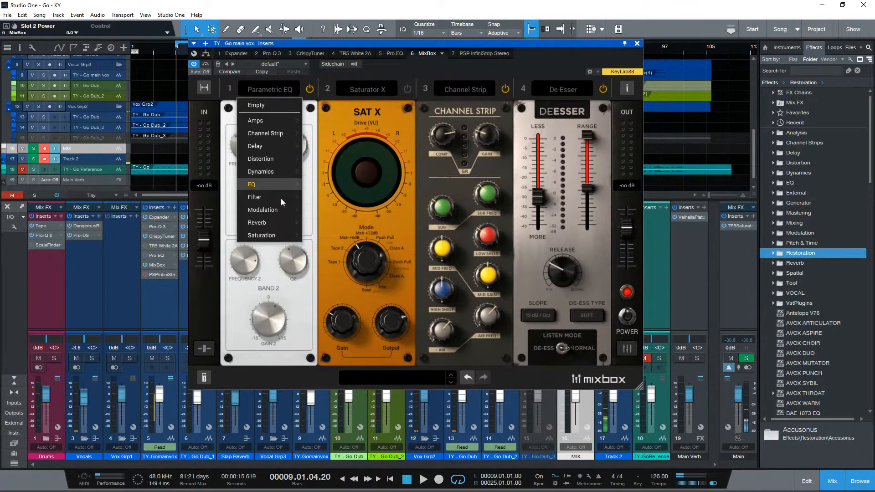
{"action": "left_click", "coordinate": [502, 175]}
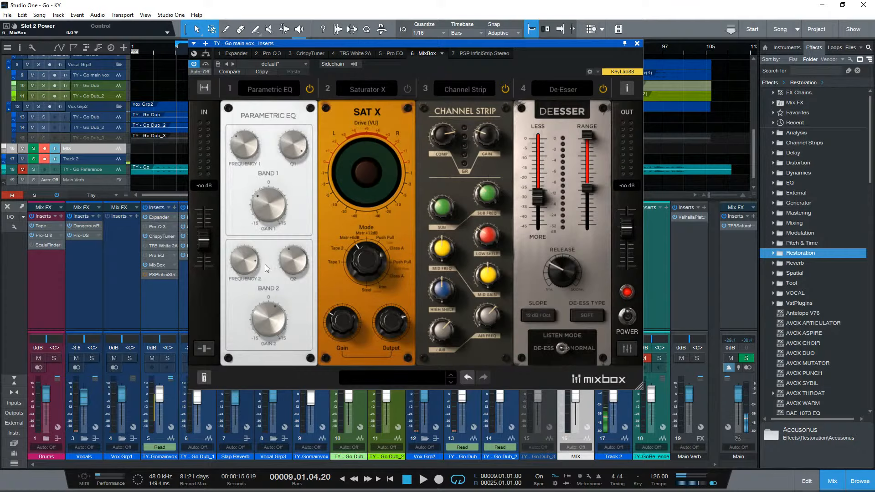
- Load Vintage EQ-1A into MixBox slot 1, and replace it with EQ PG
{"action": "left_click", "coordinate": [276, 93]}
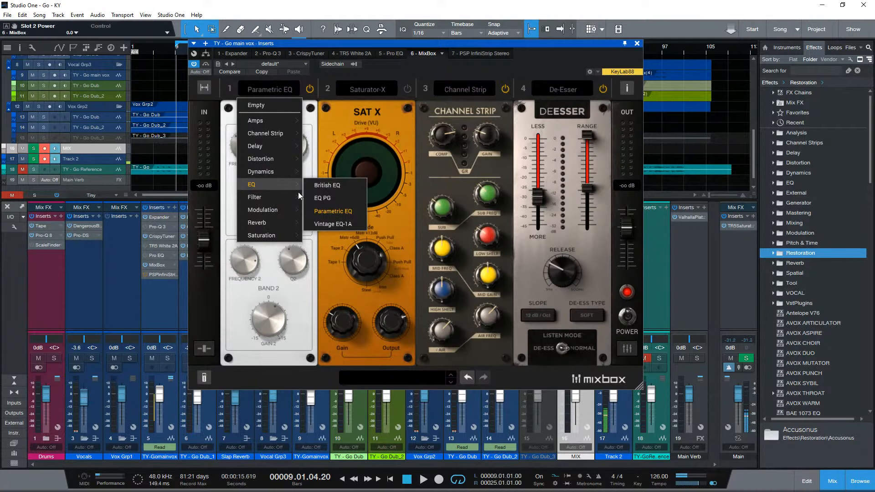
{"action": "left_click", "coordinate": [319, 223]}
{"action": "left_click", "coordinate": [266, 92]}
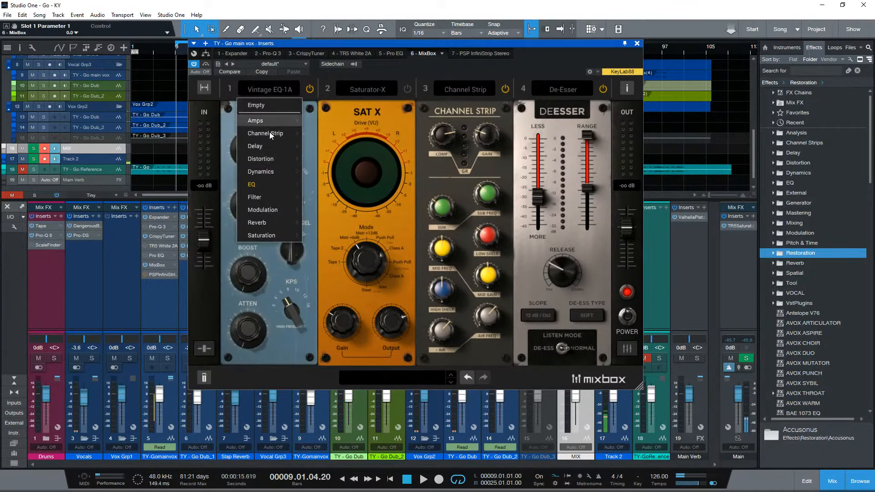
{"action": "mouse_move", "coordinate": [267, 182]}
{"action": "left_click", "coordinate": [332, 196]}
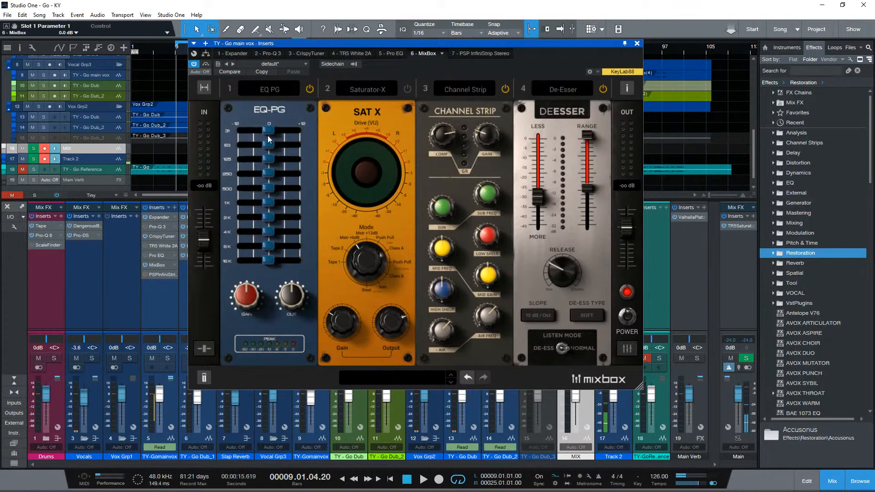
- Boost several EQ-PG bands in slot 1, with 2K at about +3.4 dB and 16K at about +2.3 dB
{"action": "left_click_drag", "start_coordinate": [271, 202], "coordinate": [276, 204]}
{"action": "left_click_drag", "start_coordinate": [271, 217], "coordinate": [280, 220]}
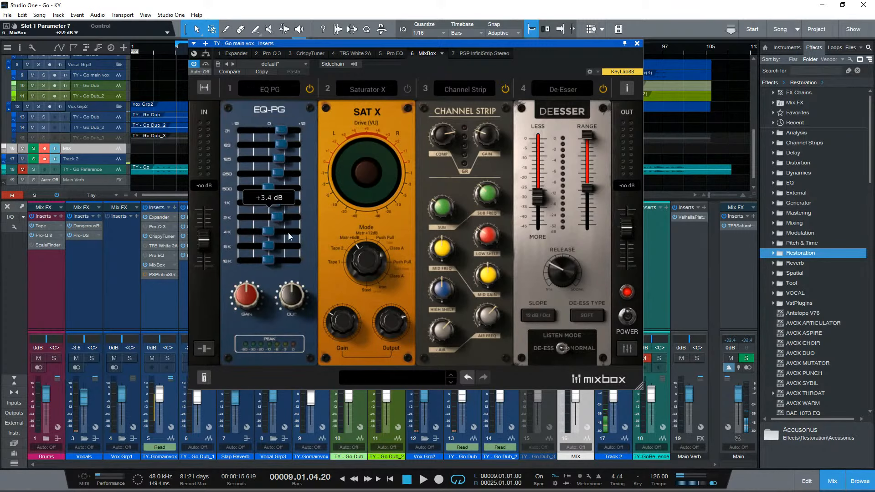
{"action": "left_click_drag", "start_coordinate": [272, 261], "coordinate": [296, 269]}
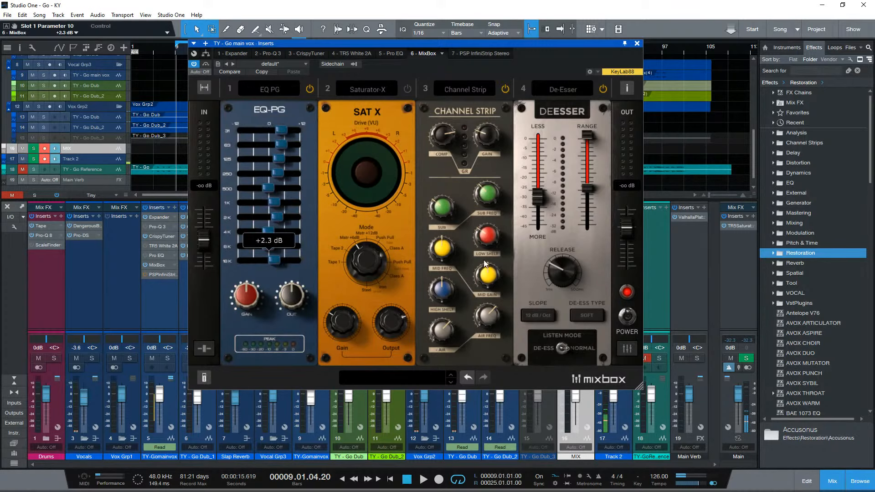
- Examine the Dynamics modules available for MixBox slot 4 and keep the De-Esser
{"action": "left_click", "coordinate": [568, 89]}
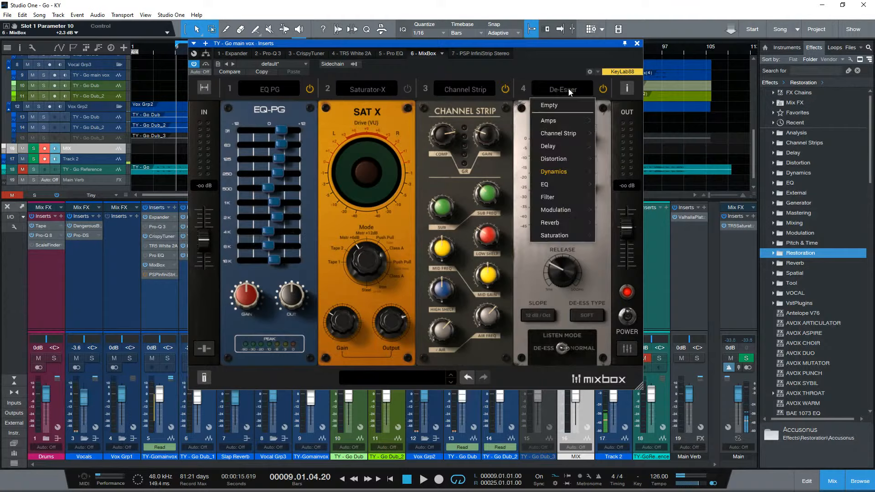
{"action": "mouse_move", "coordinate": [573, 175]}
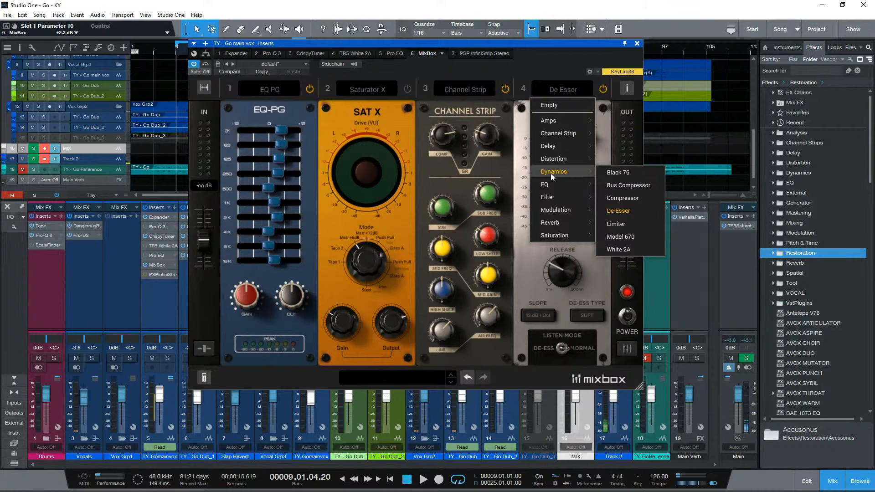
{"action": "left_click", "coordinate": [528, 170]}
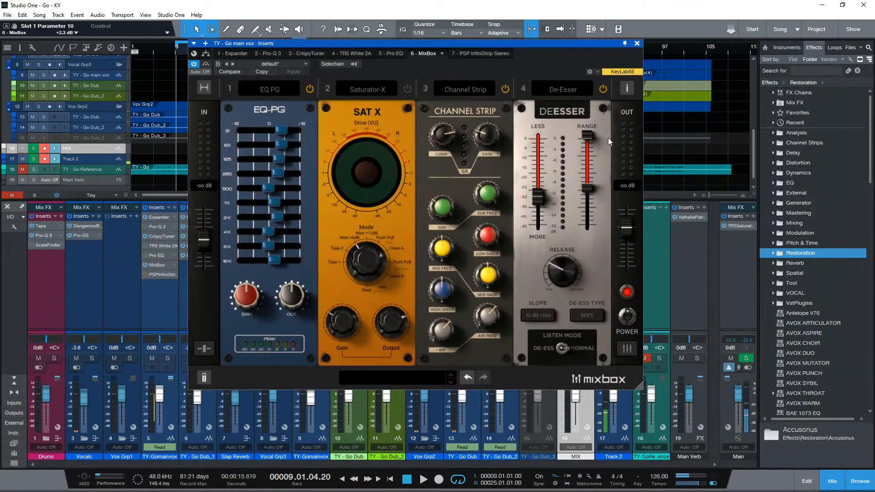
- Move the MixBox window clear of the main vocal's inserts and open PSP InfiniStrip fully in view
{"action": "left_click_drag", "start_coordinate": [593, 46], "coordinate": [597, 70]}
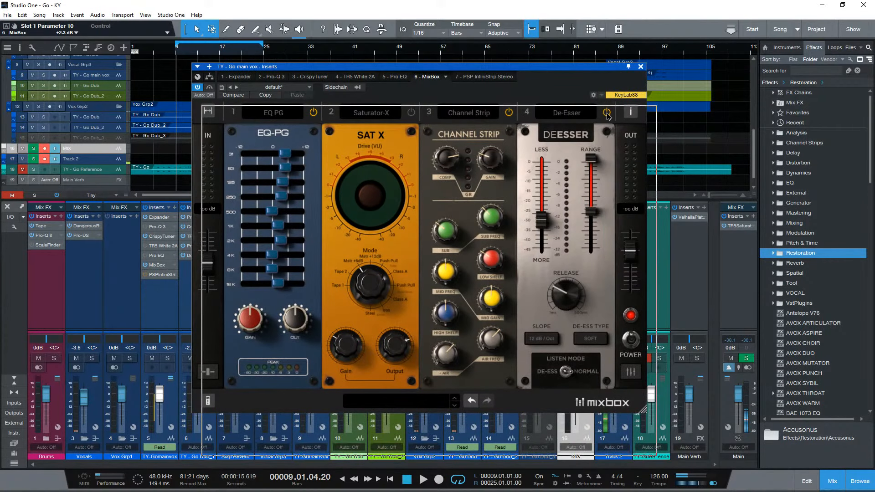
{"action": "left_click_drag", "start_coordinate": [501, 67], "coordinate": [568, 69]}
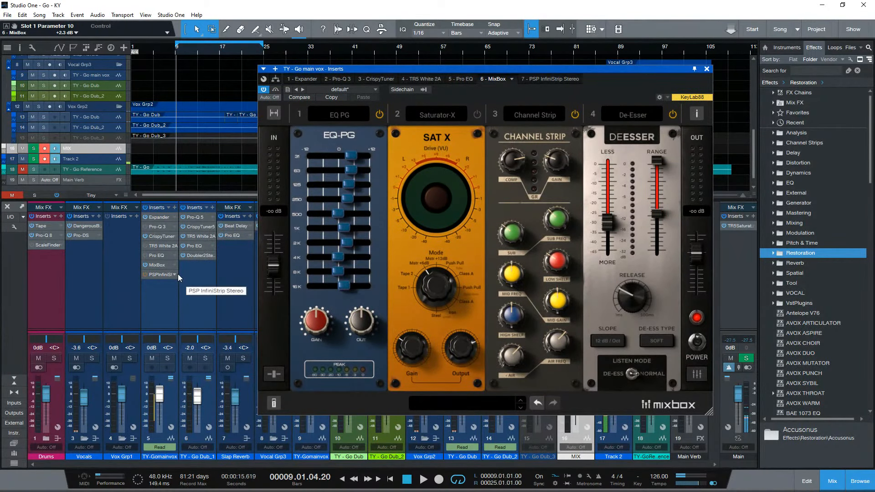
{"action": "left_click", "coordinate": [144, 265]}
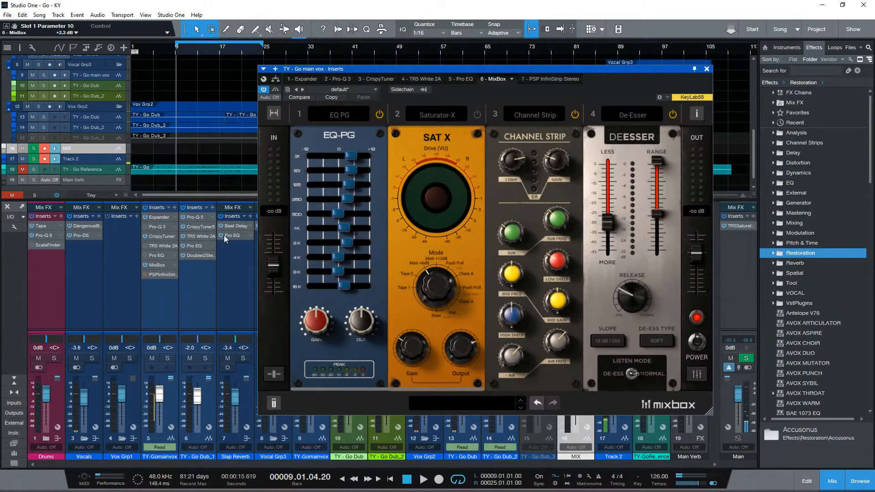
{"action": "left_click", "coordinate": [154, 274]}
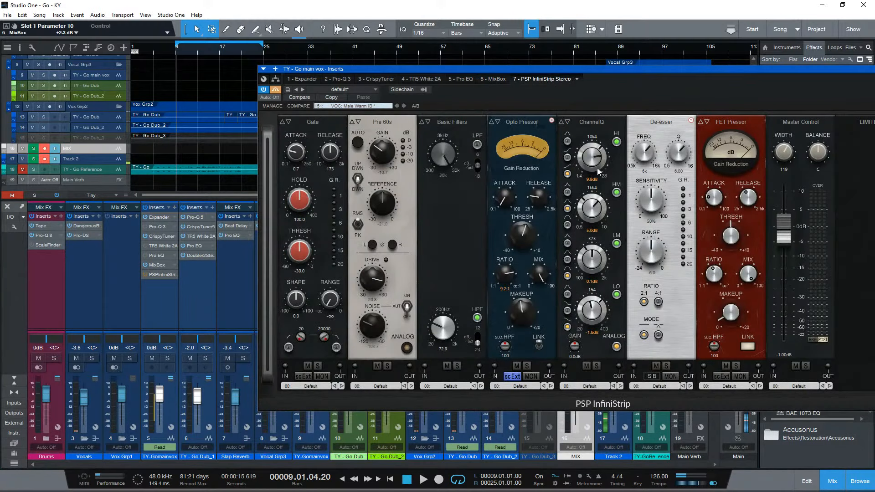
{"action": "left_click_drag", "start_coordinate": [594, 75], "coordinate": [449, 91]}
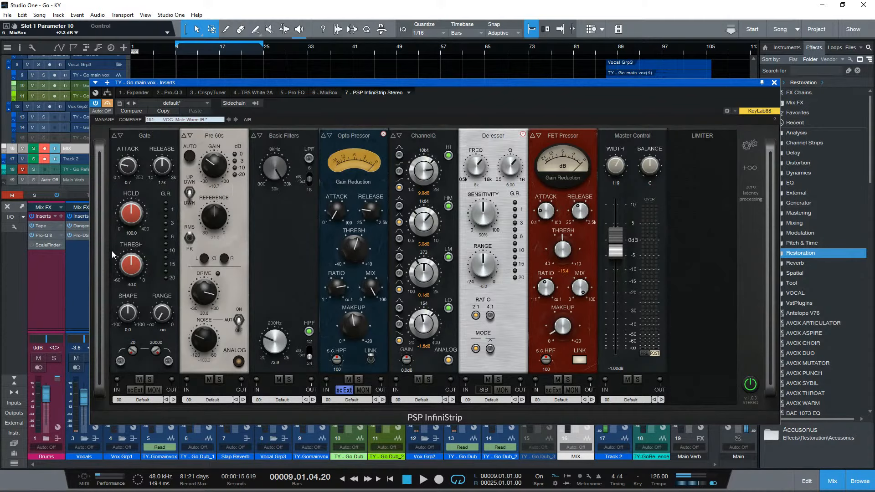
- Switch back to MixBox on the main vocal and expand its rack to the eight-slot view
{"action": "left_click", "coordinate": [329, 93]}
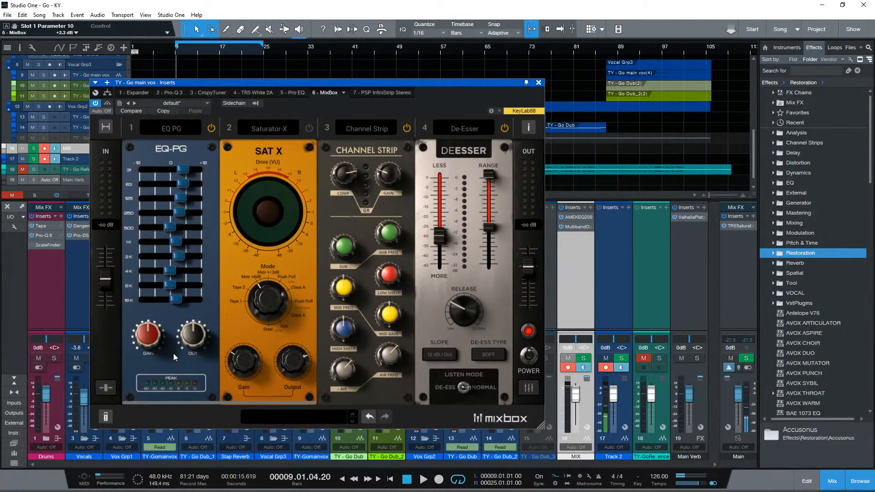
{"action": "left_click", "coordinate": [105, 128]}
{"action": "left_click_drag", "start_coordinate": [707, 83], "coordinate": [648, 83]}
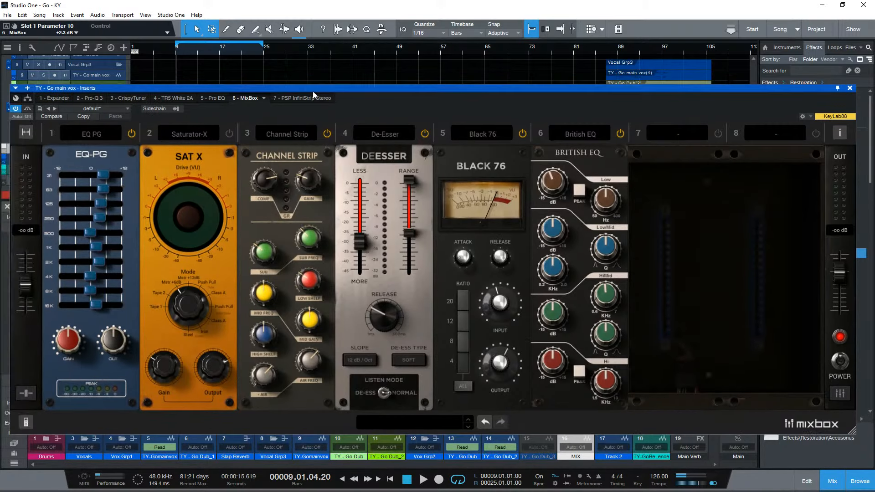
- Remove PSP InfiniStrip from the main vocal's inserts
{"action": "left_click", "coordinate": [304, 97]}
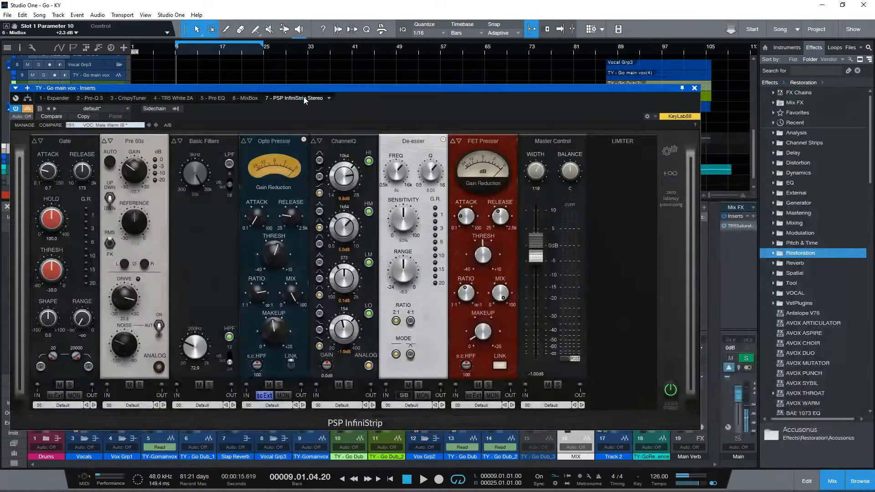
{"action": "left_click", "coordinate": [328, 99]}
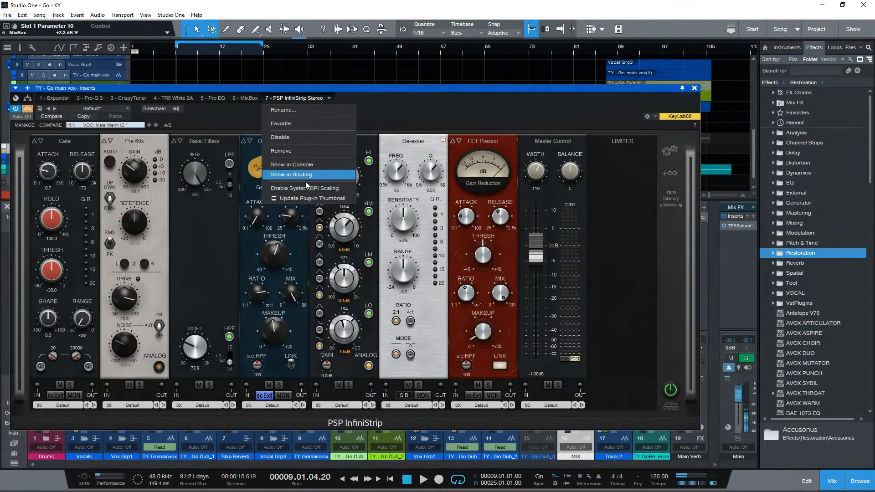
{"action": "left_click", "coordinate": [308, 150]}
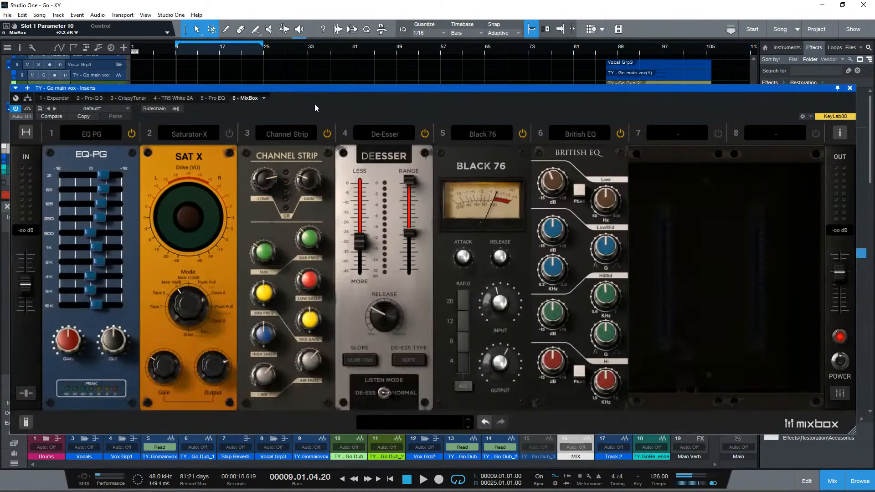
- Remove MixBox from the main vocal's inserts
{"action": "left_click_drag", "start_coordinate": [281, 88], "coordinate": [271, 67]}
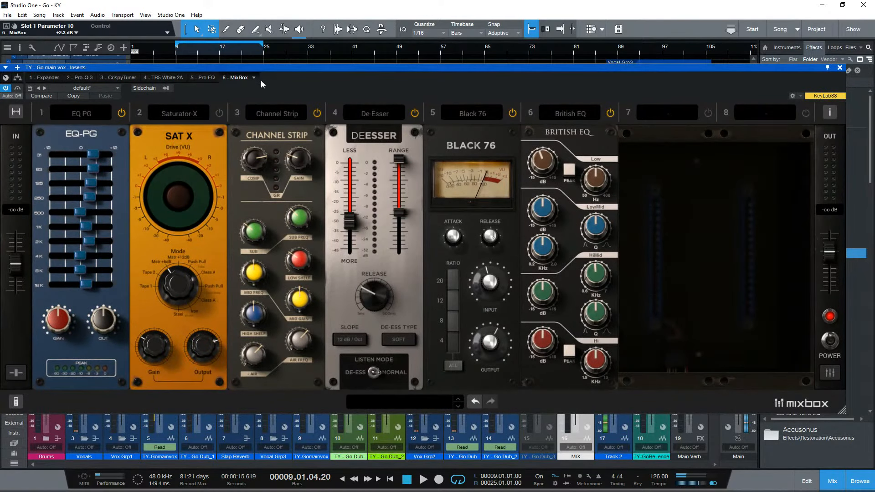
{"action": "left_click", "coordinate": [256, 78]}
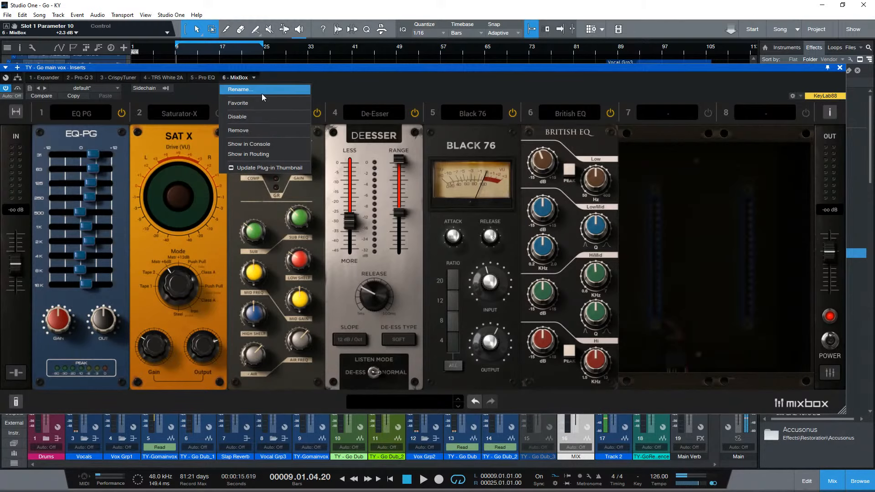
{"action": "left_click", "coordinate": [245, 131]}
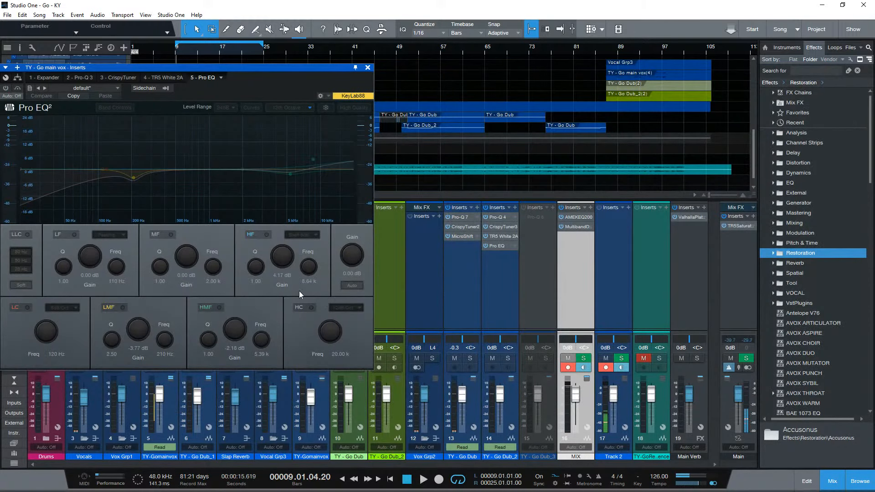